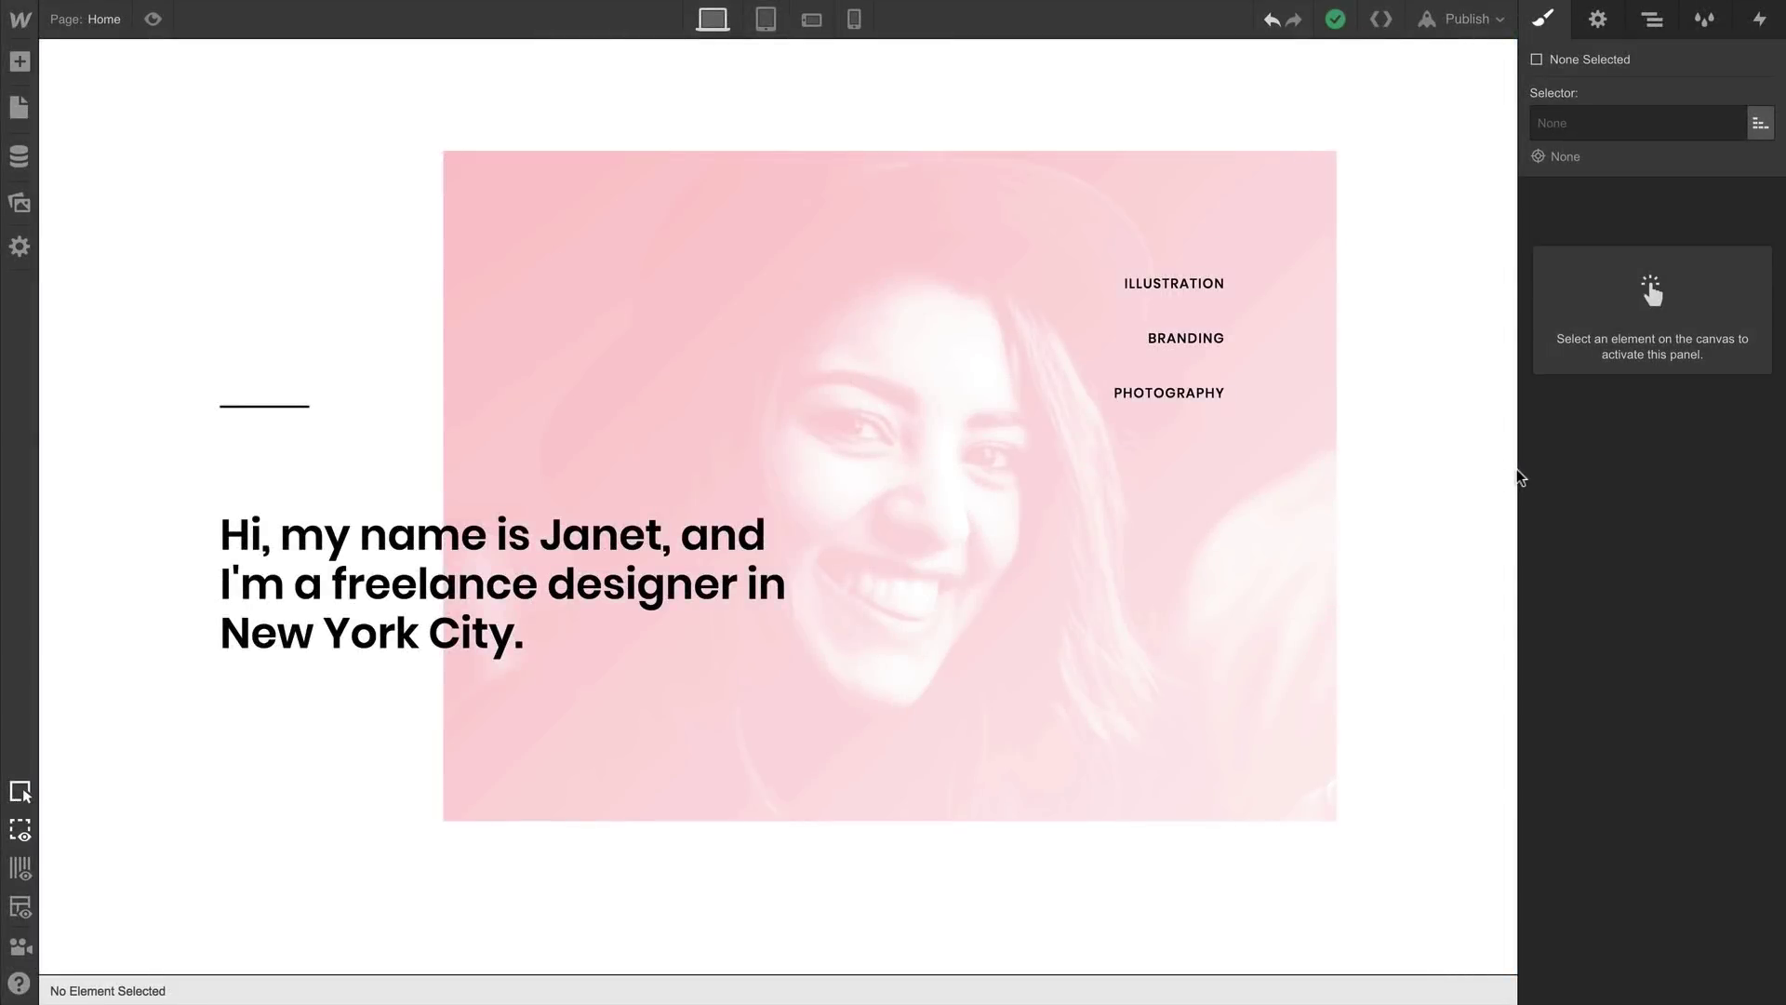
Preview the design in the tablet layout at 991px wide
mouse_move(1519, 477)
mouse_down()
mouse_move(1224, 466)
mouse_move(1527, 451)
mouse_up()
click(765, 19)
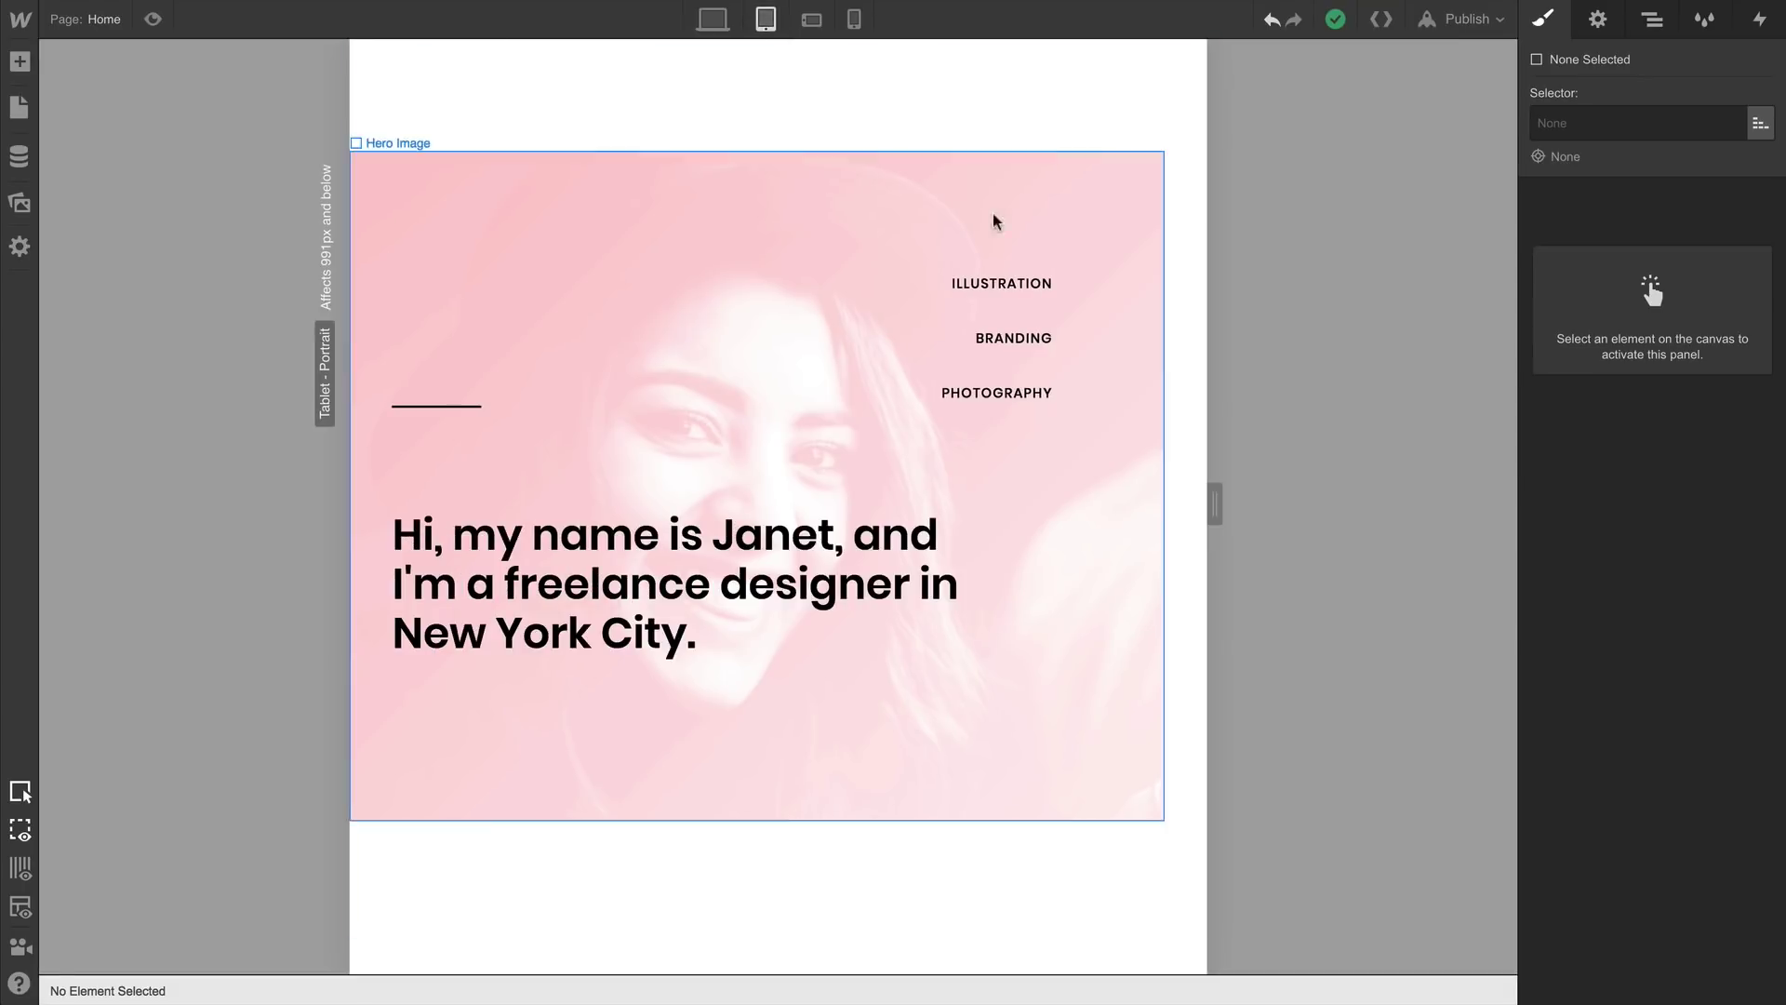
drag(1215, 503, 1169, 506)
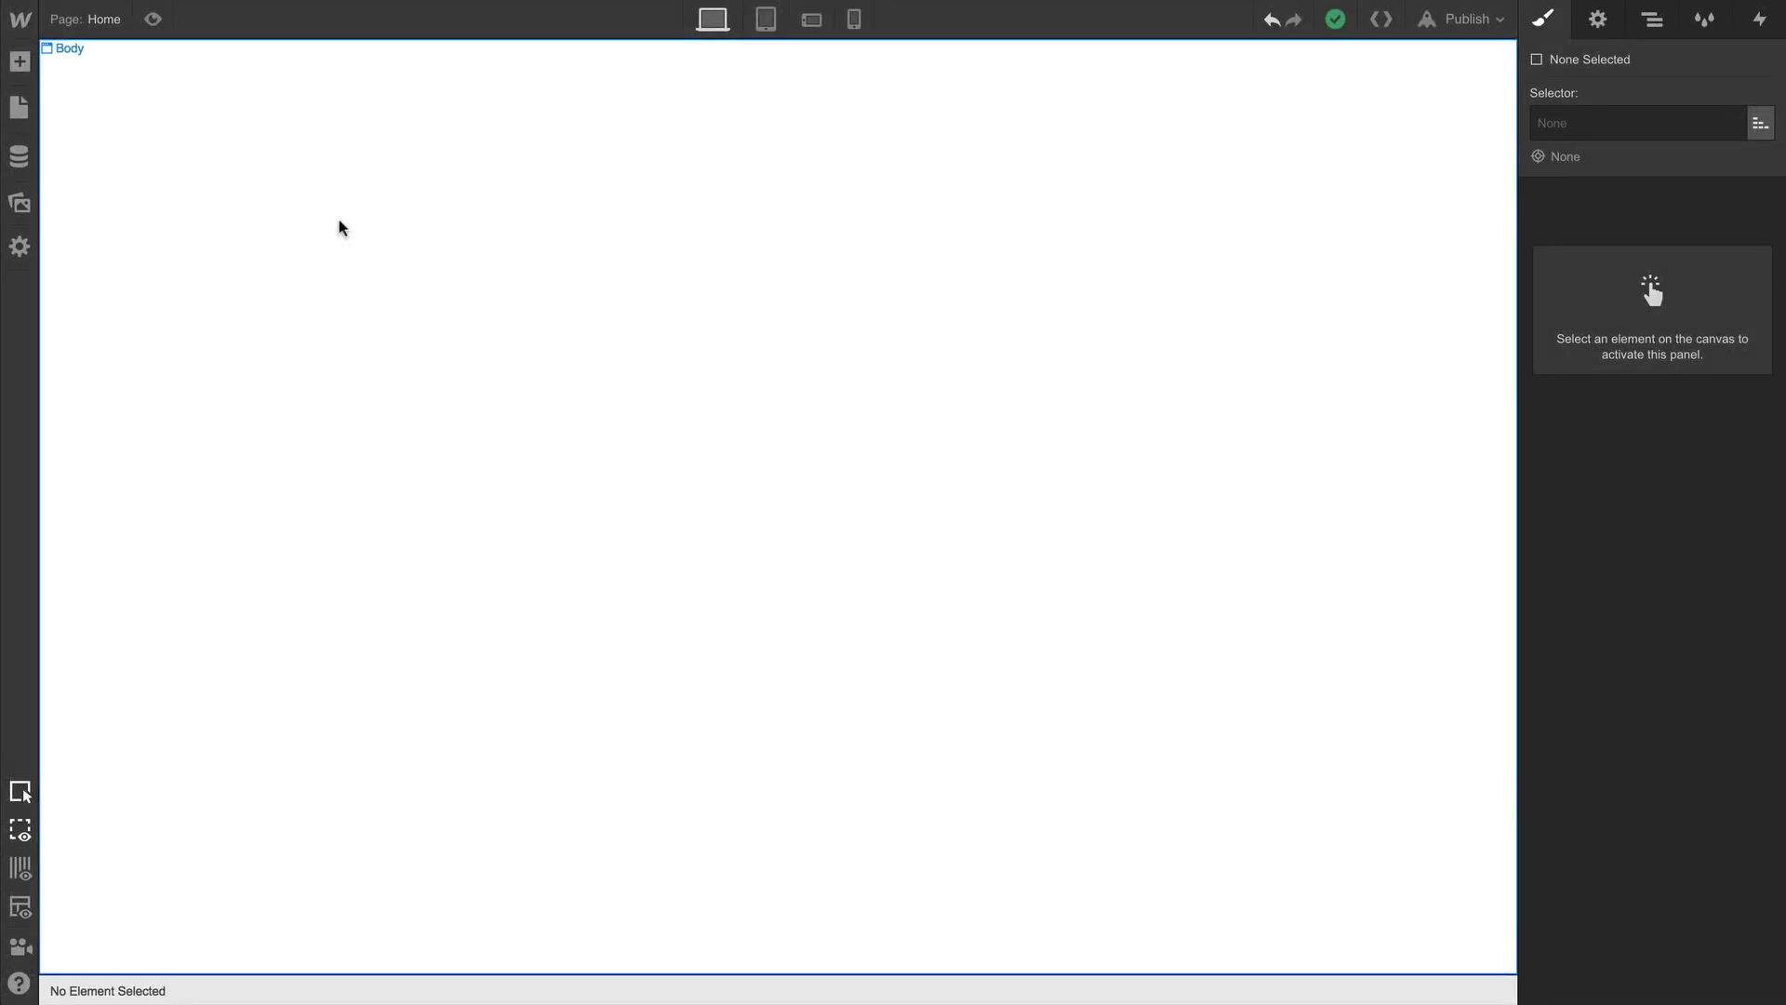
Add a new Section to the page with a Div Block inside it
click(20, 63)
drag(79, 238, 320, 165)
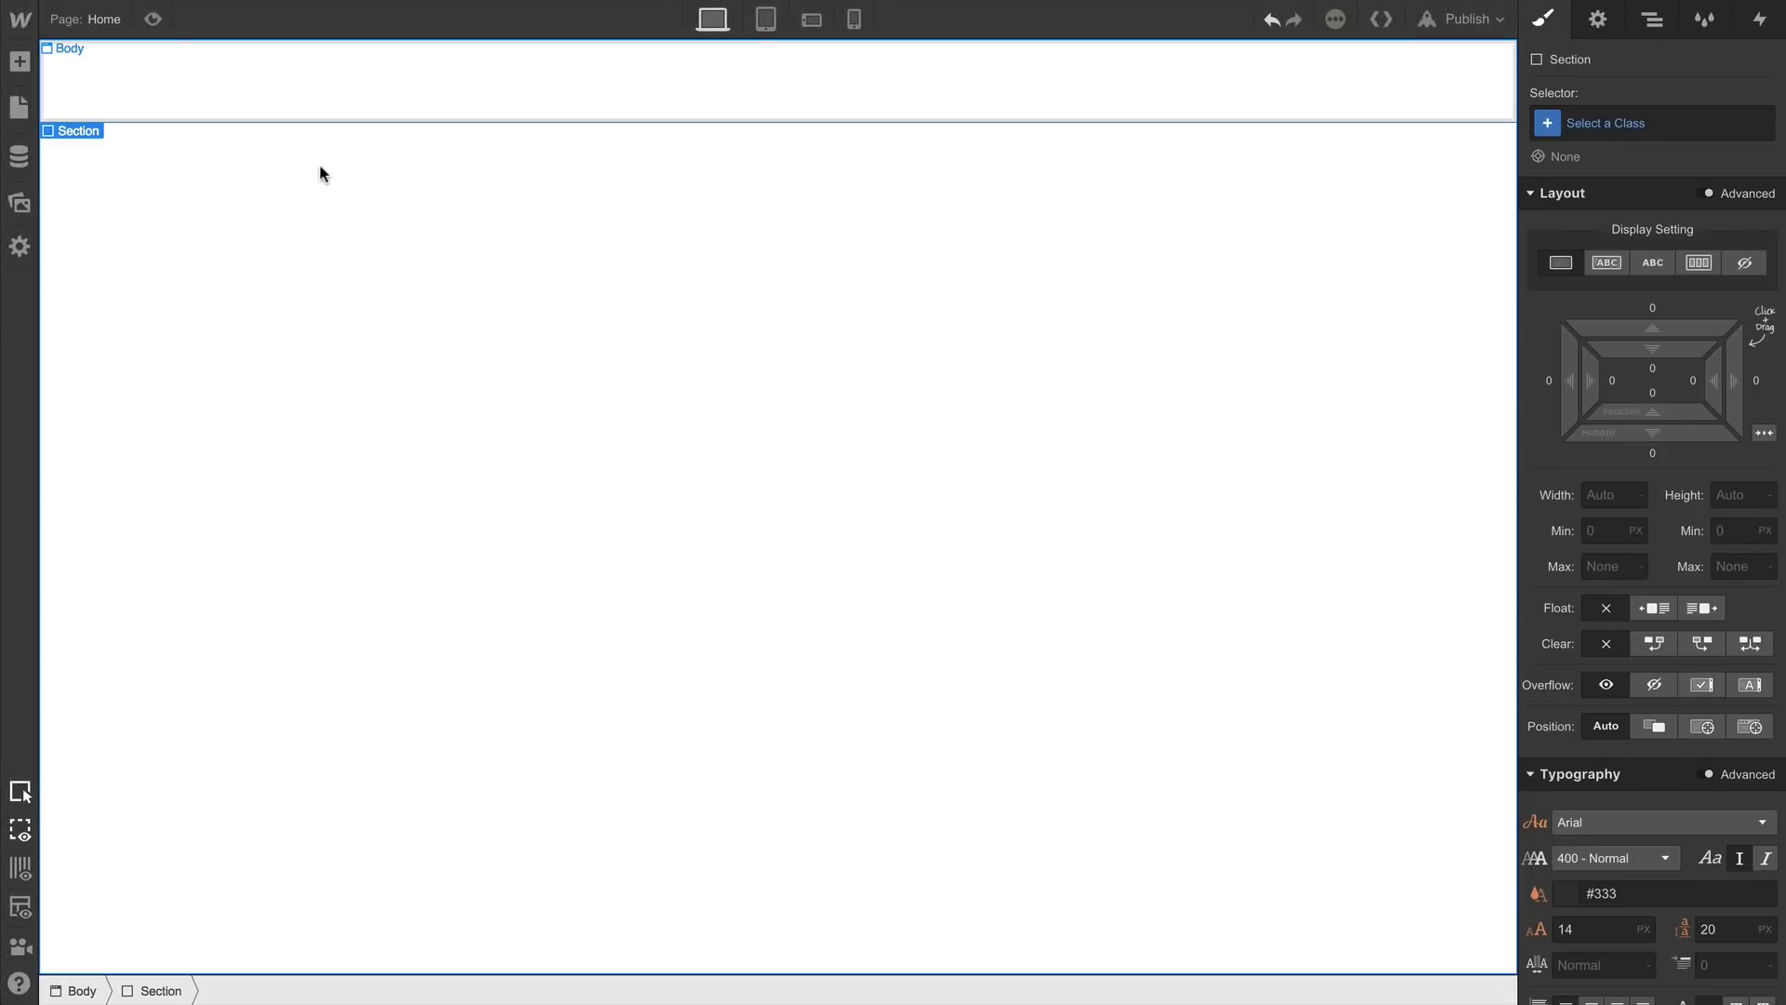
click(20, 64)
drag(92, 341, 411, 84)
Make the block 90% wide with a 1000px max width, centred horizontally
click(1616, 493)
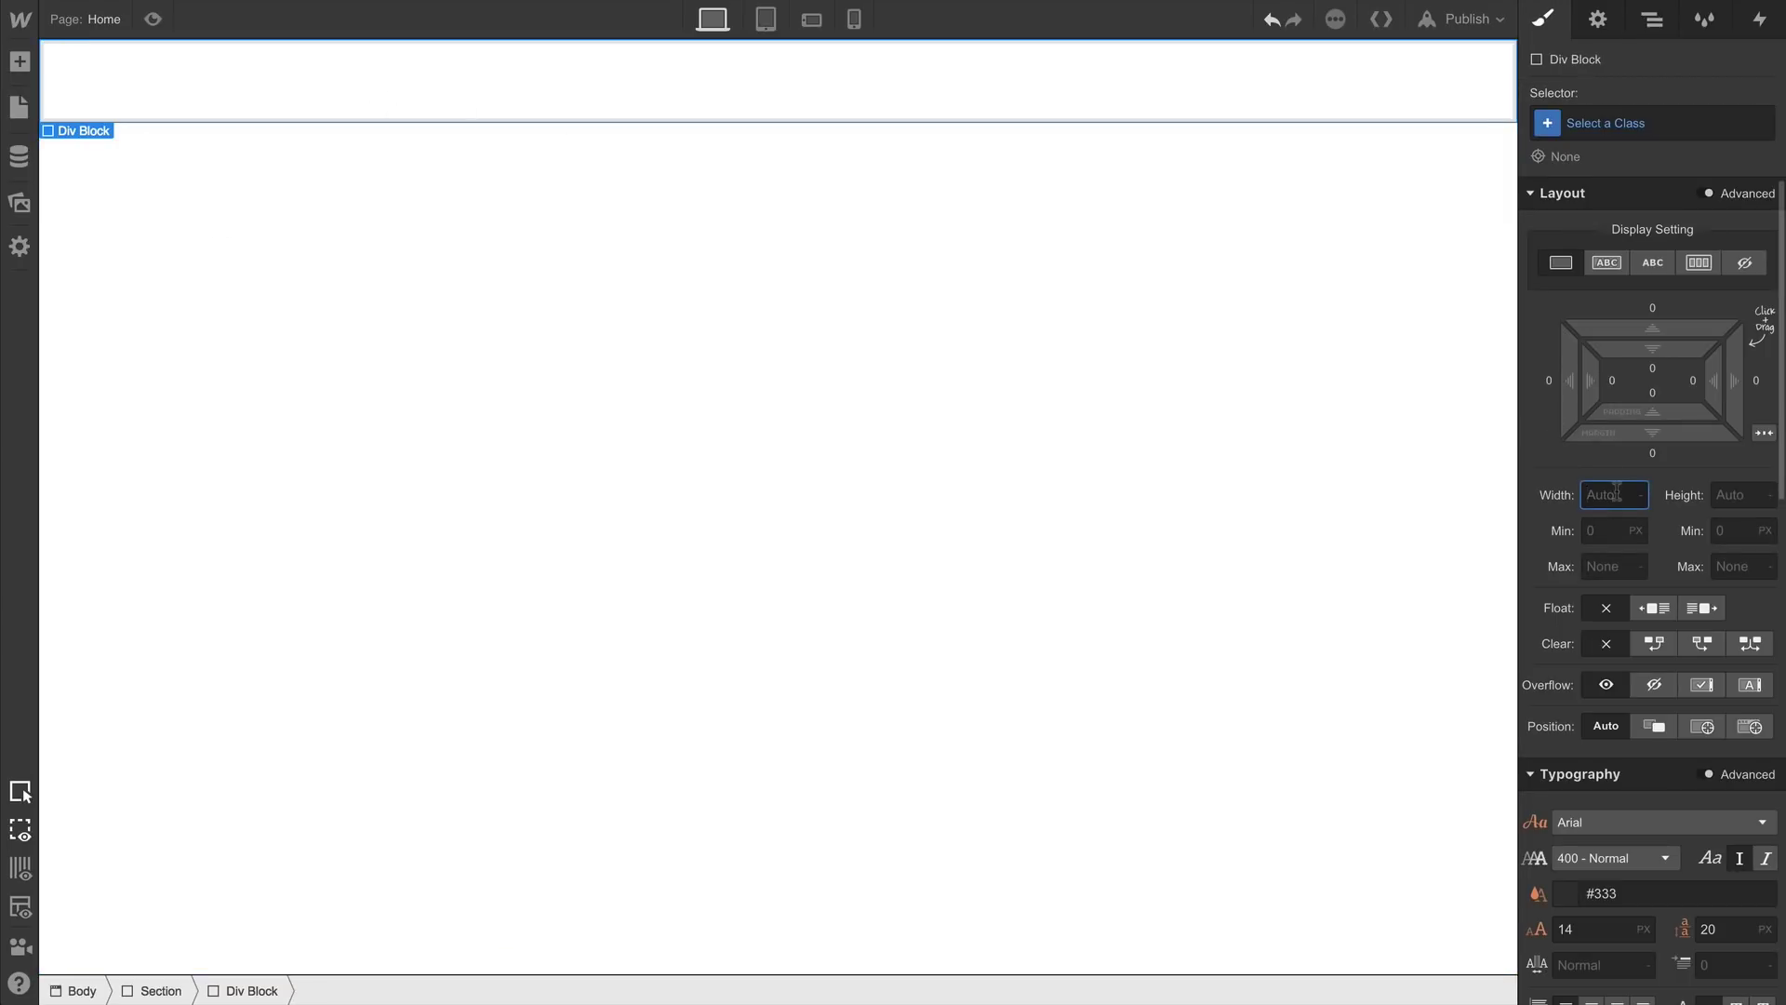
text(90%)
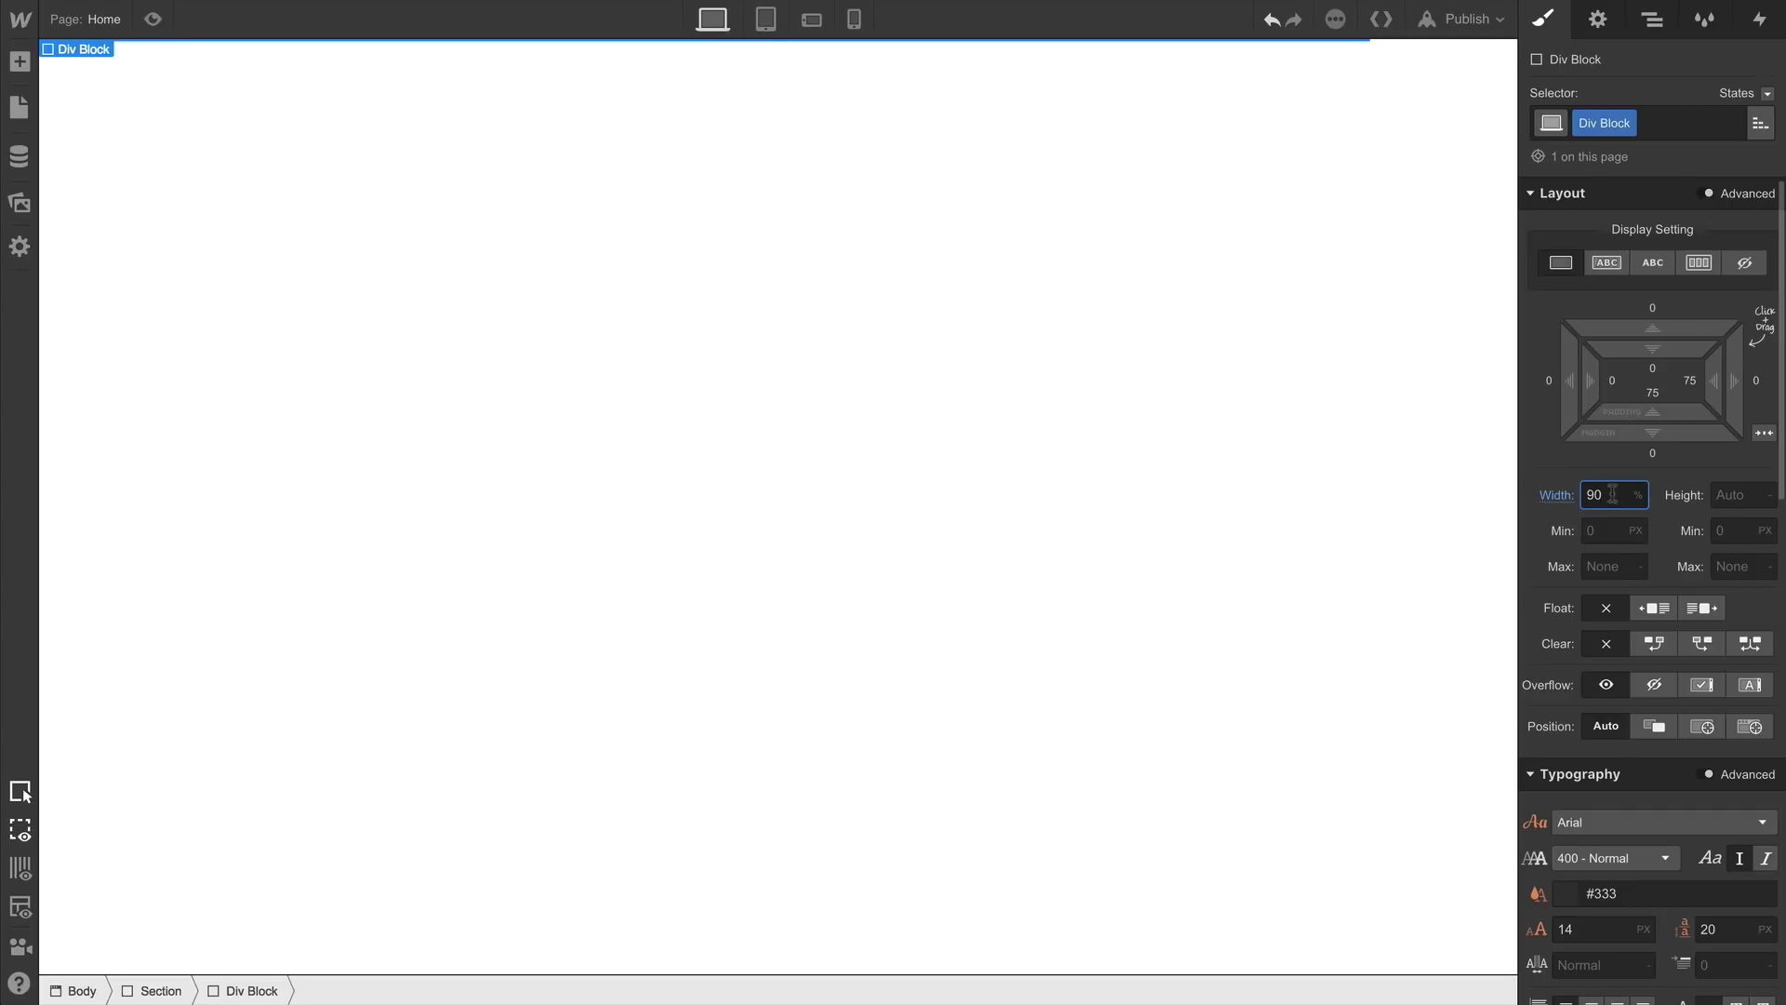
click(1606, 563)
text(1000)
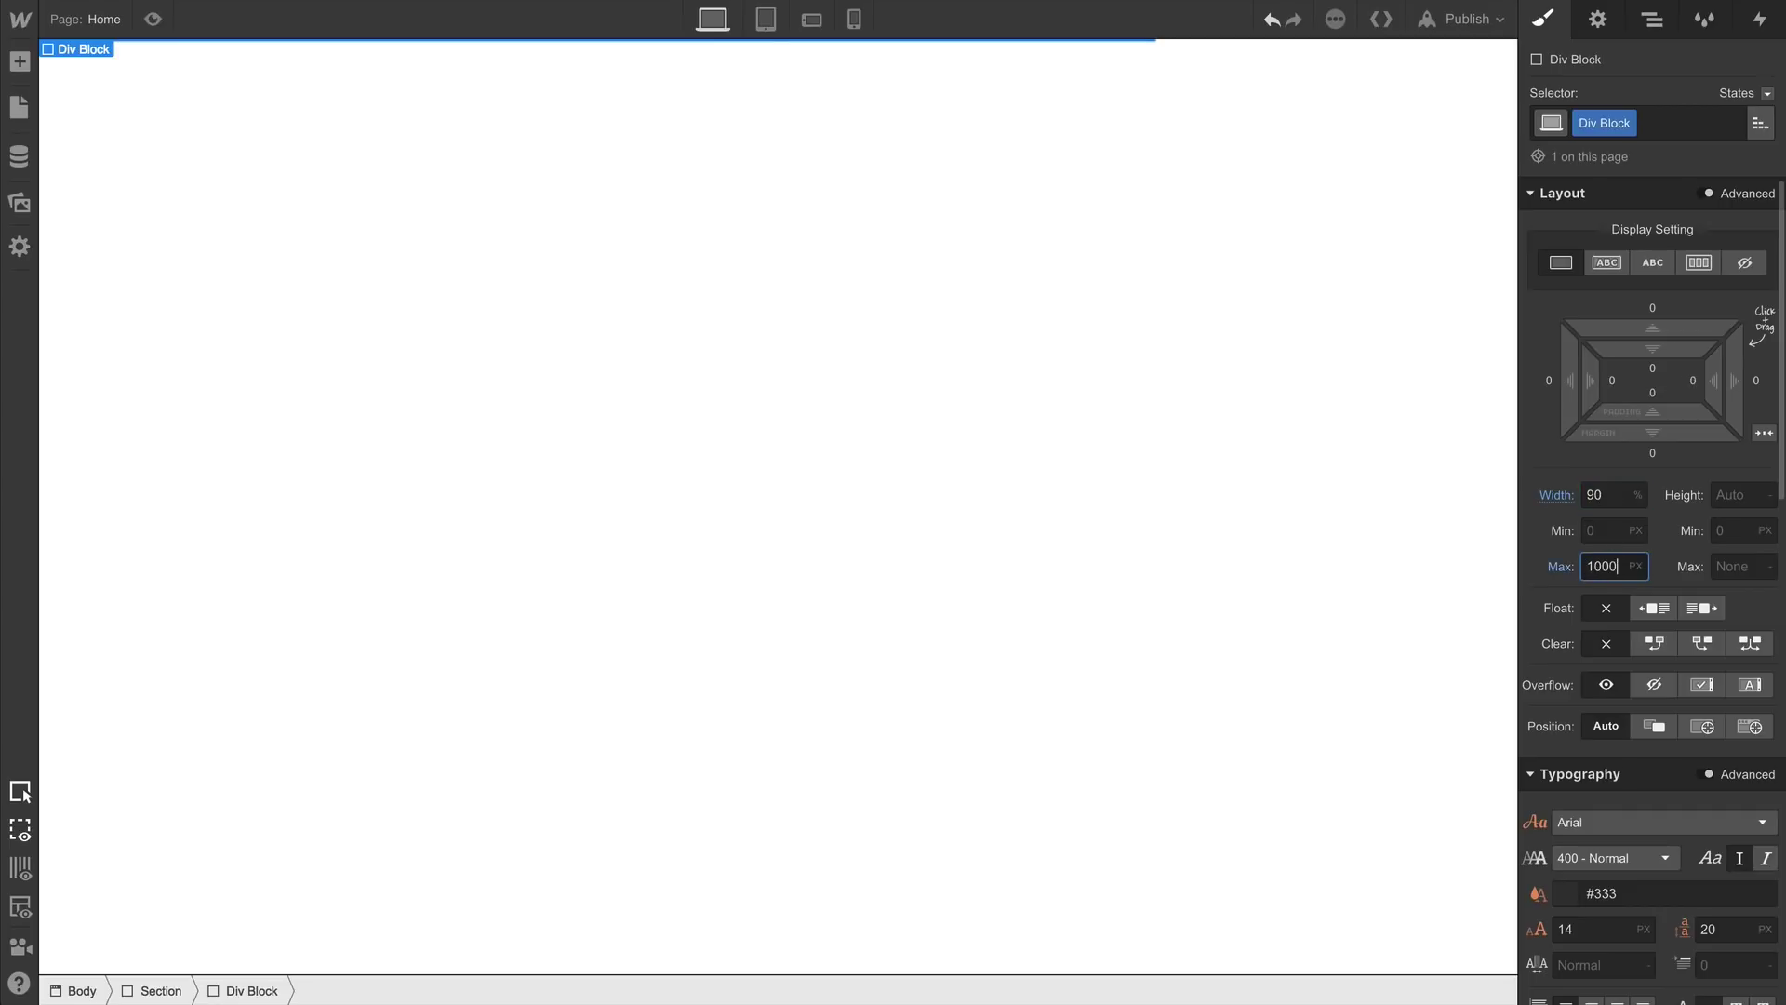
click(1764, 432)
Give the block a vertical flex layout with children centred on both axes
click(1698, 262)
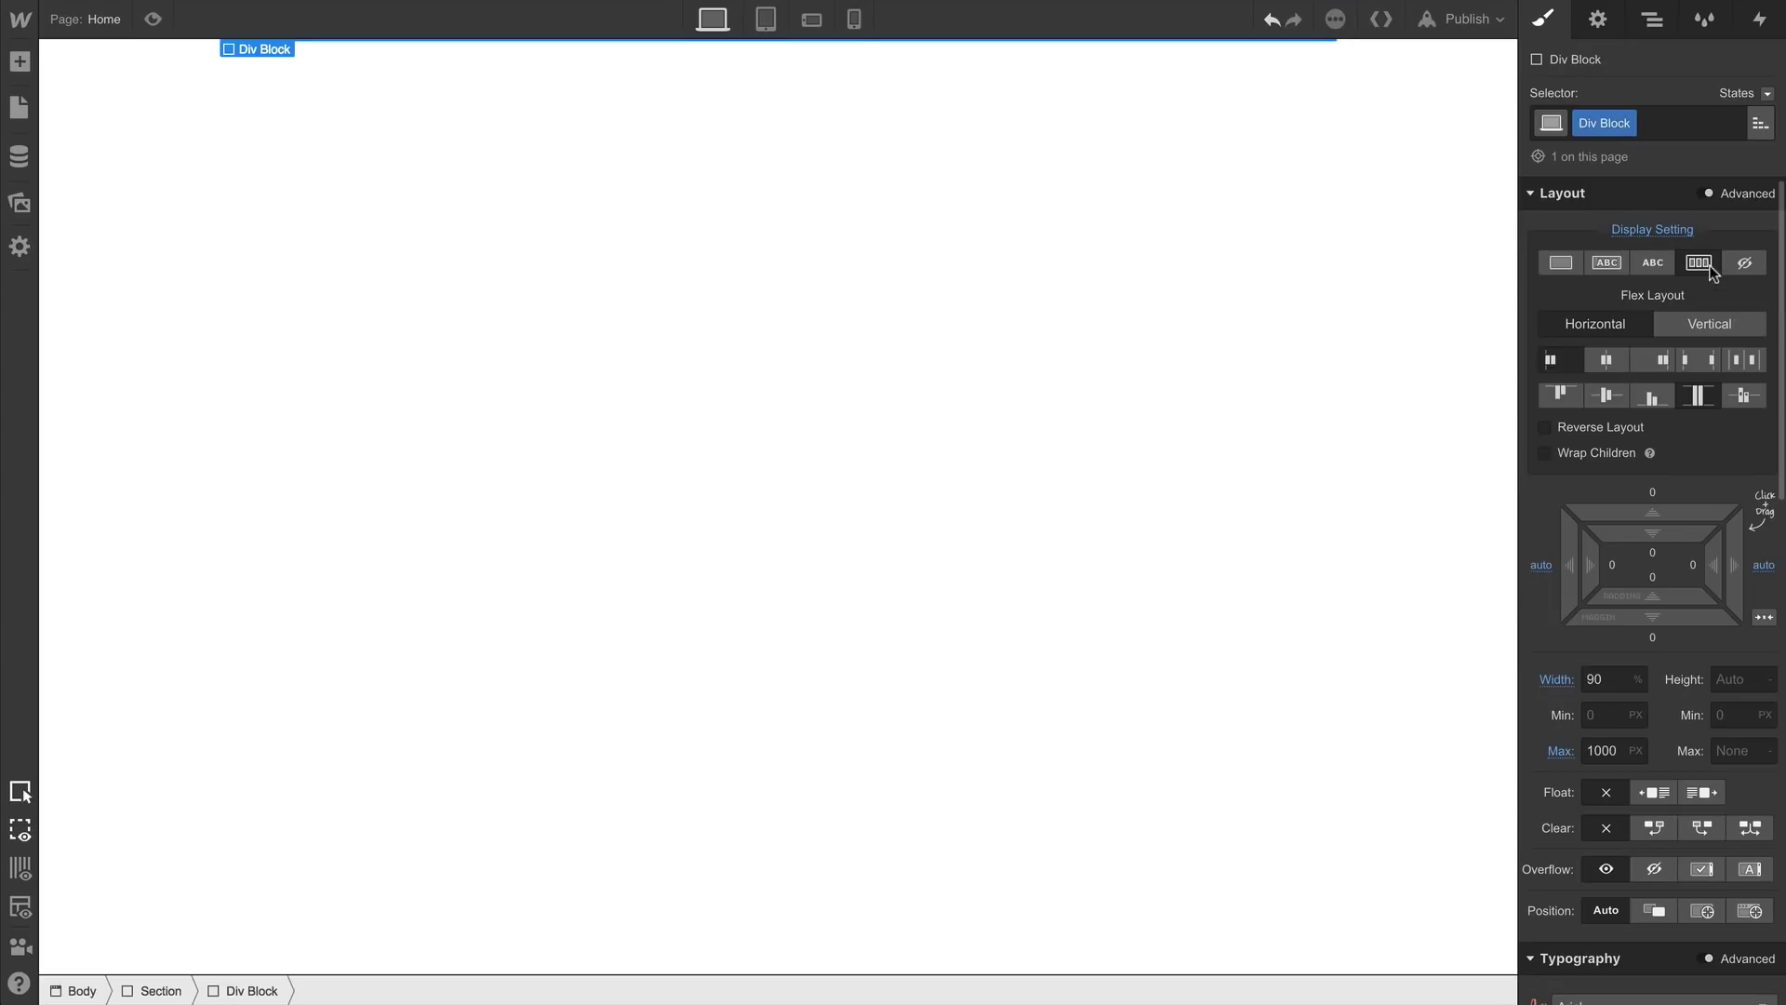
click(1623, 358)
click(1615, 398)
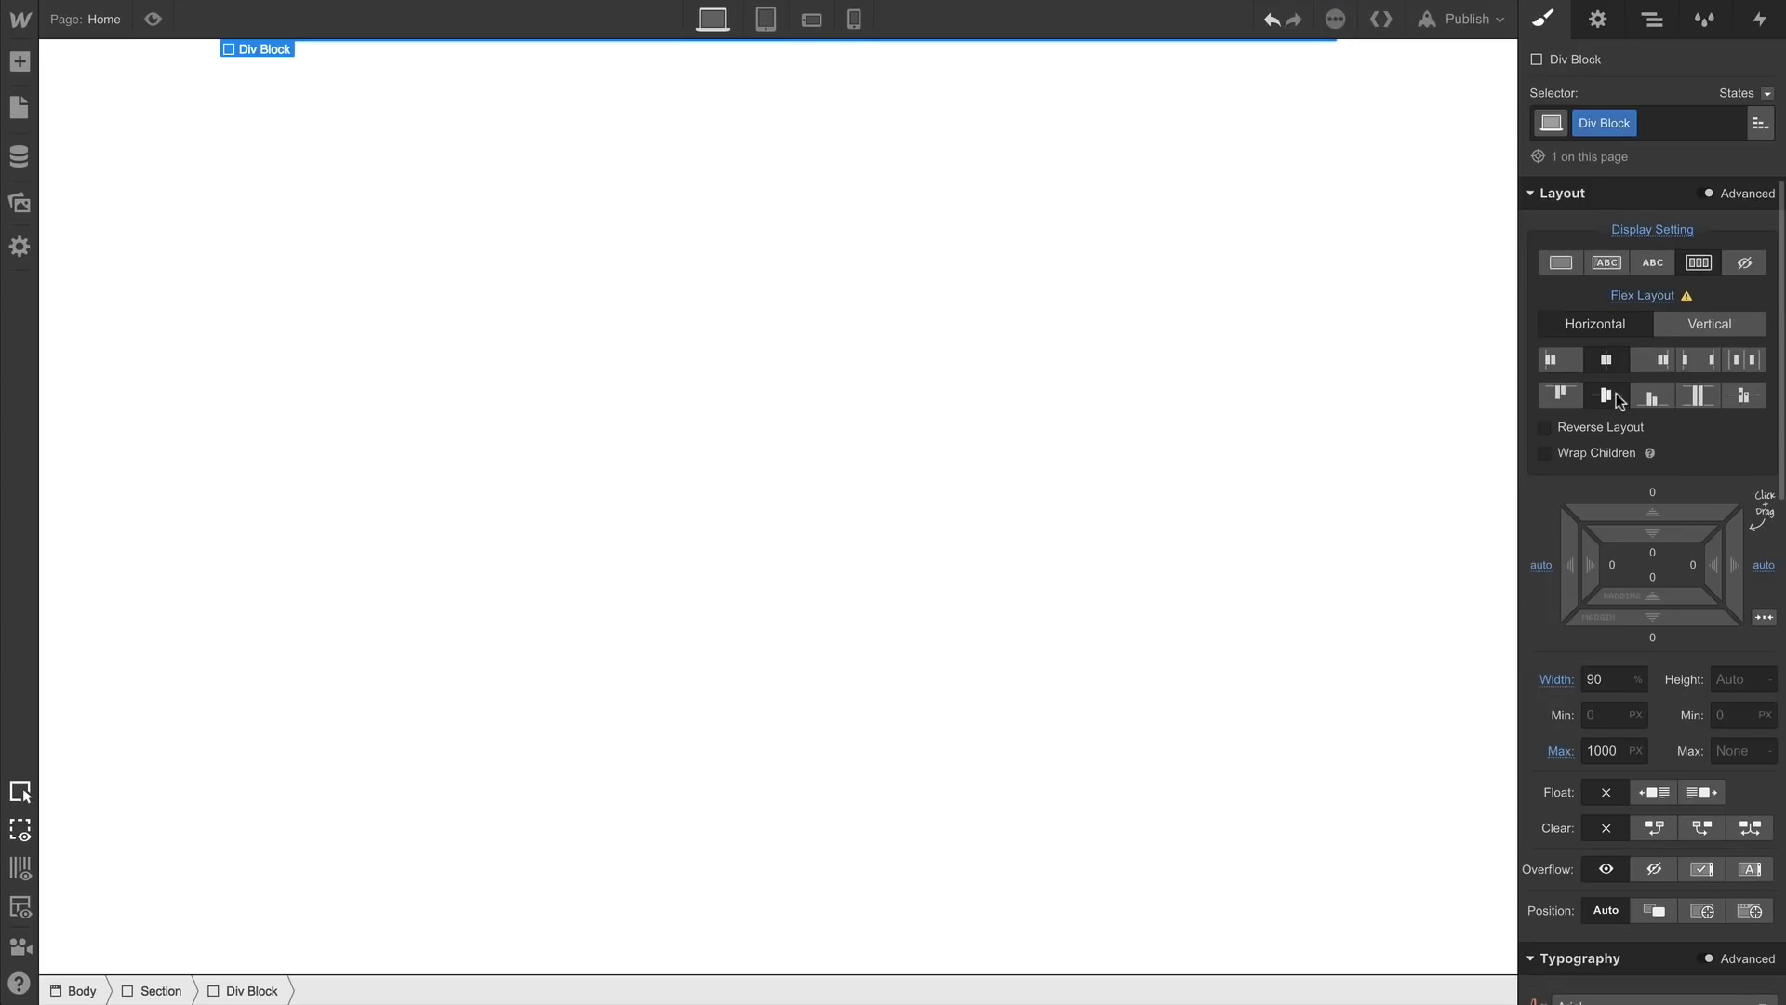
click(1691, 330)
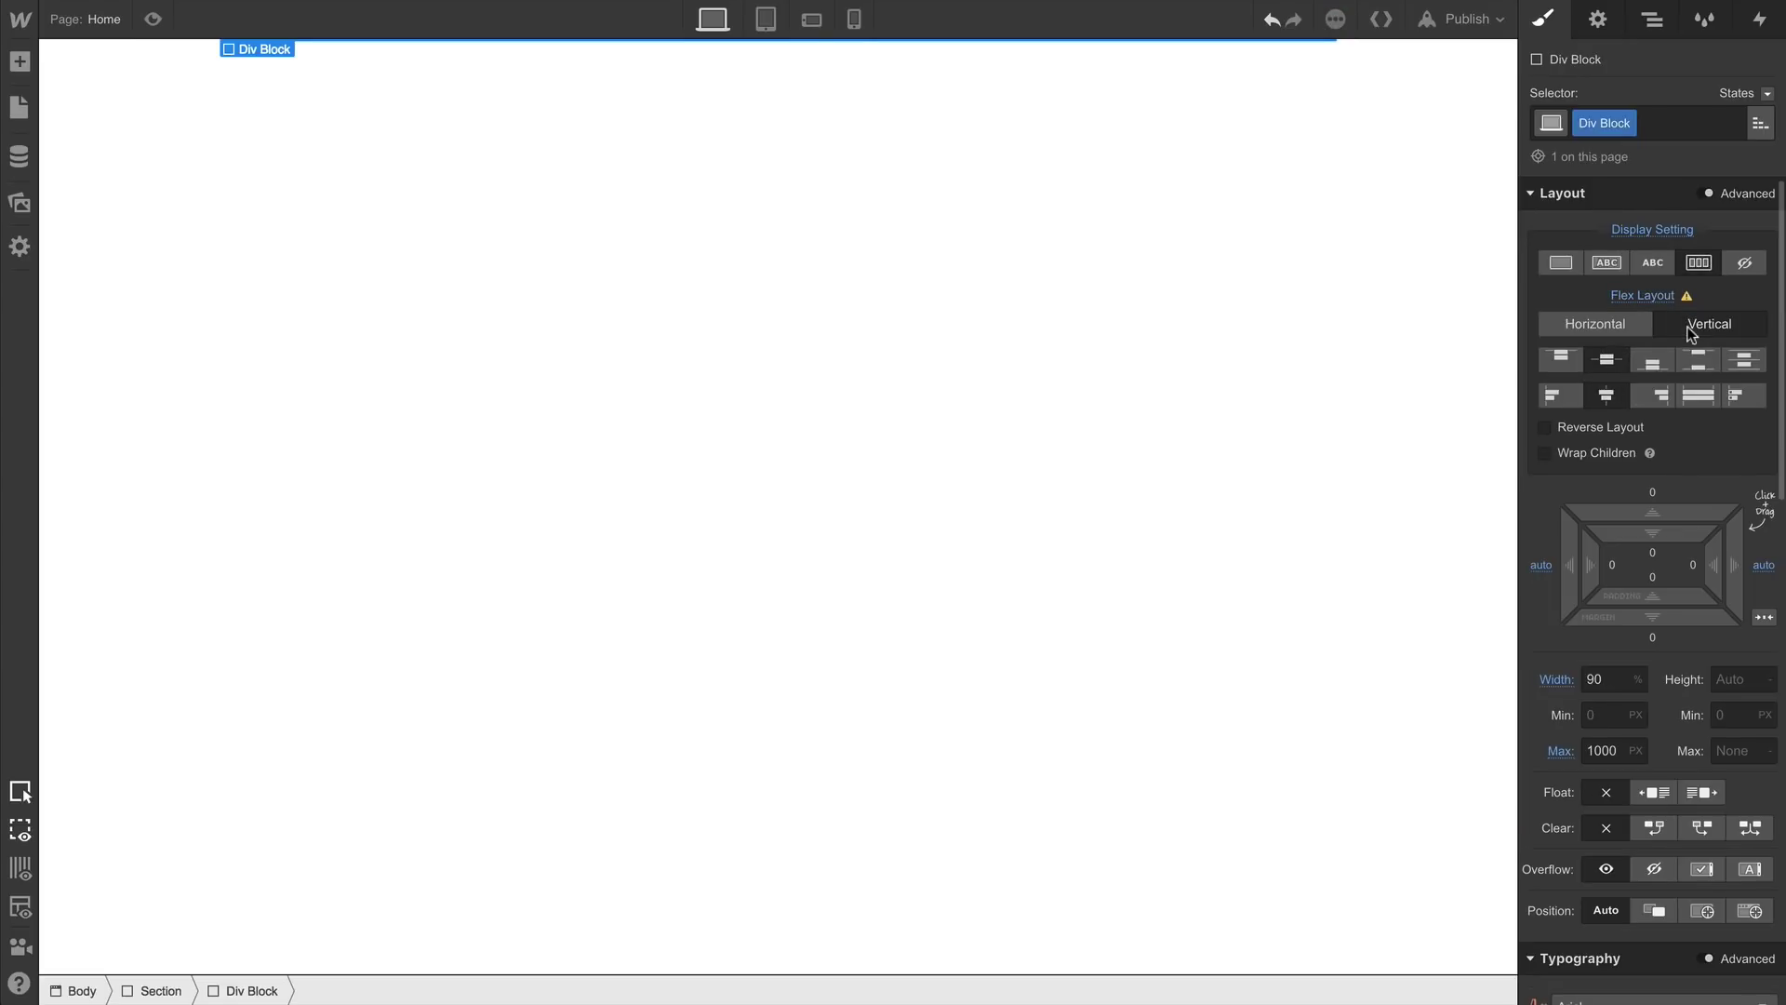
Set the block's minimum height to 200px and name its class Container
click(1726, 712)
text(200)
key(Return)
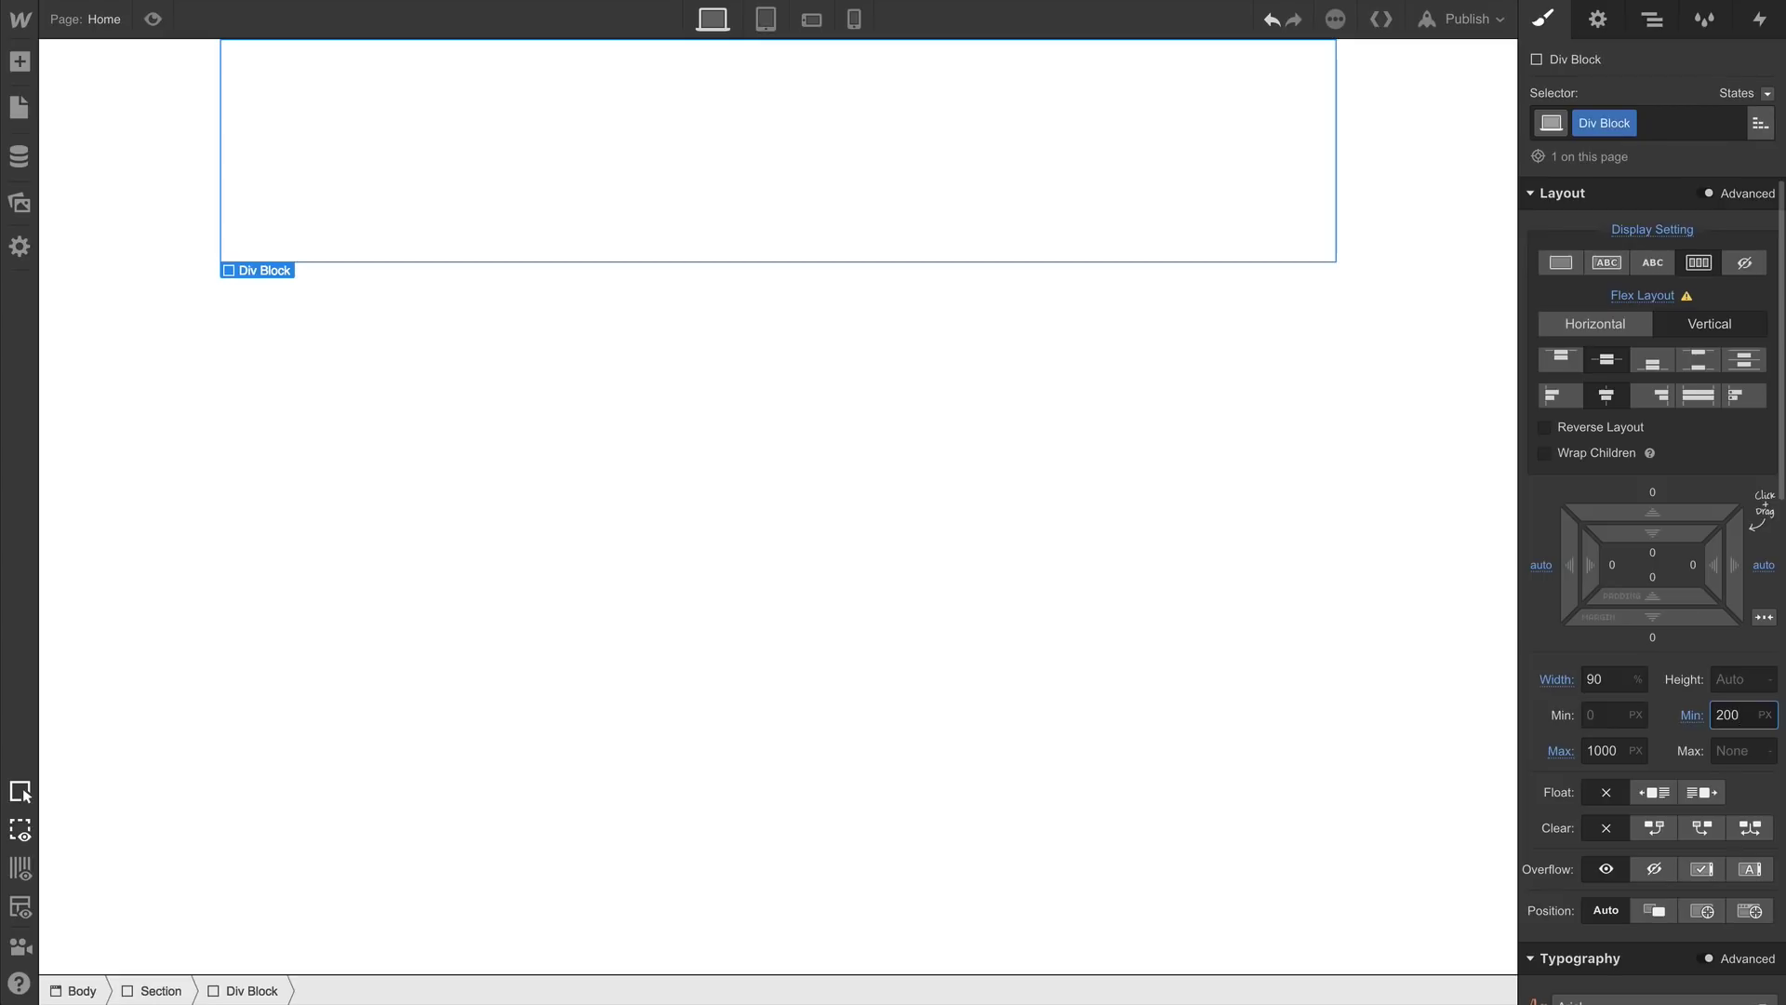
click(1587, 113)
key(Escape)
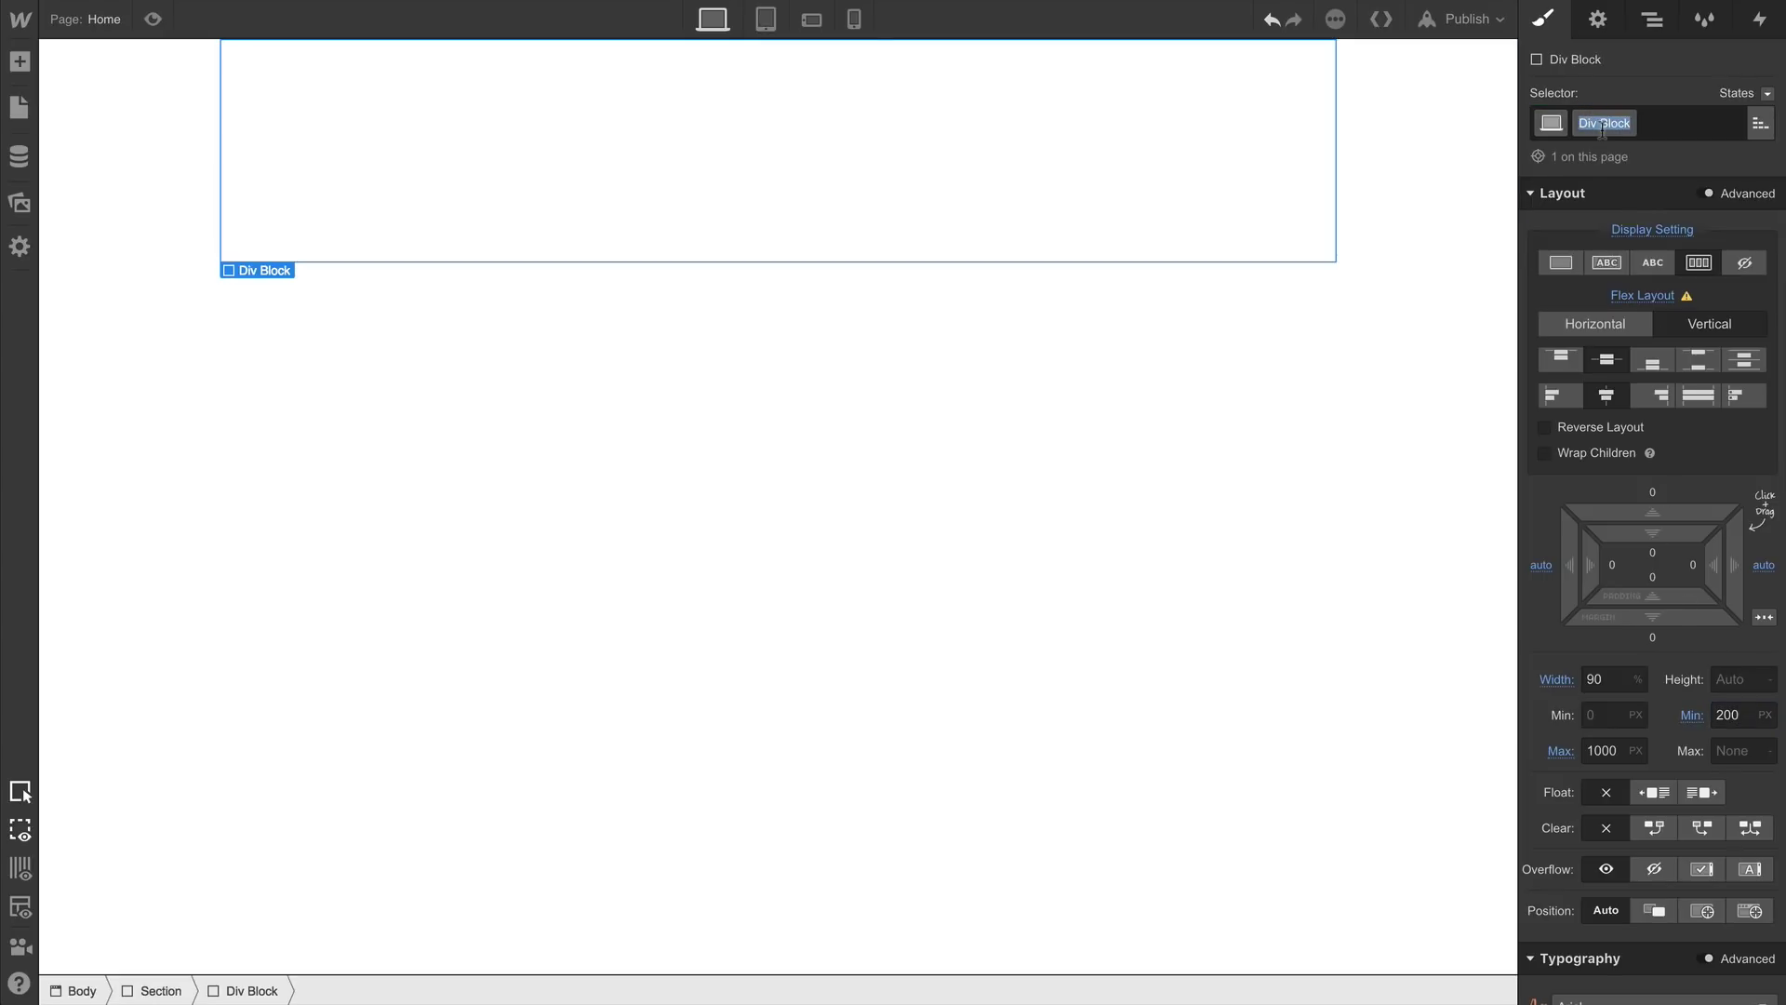
text(Container)
key(Return)
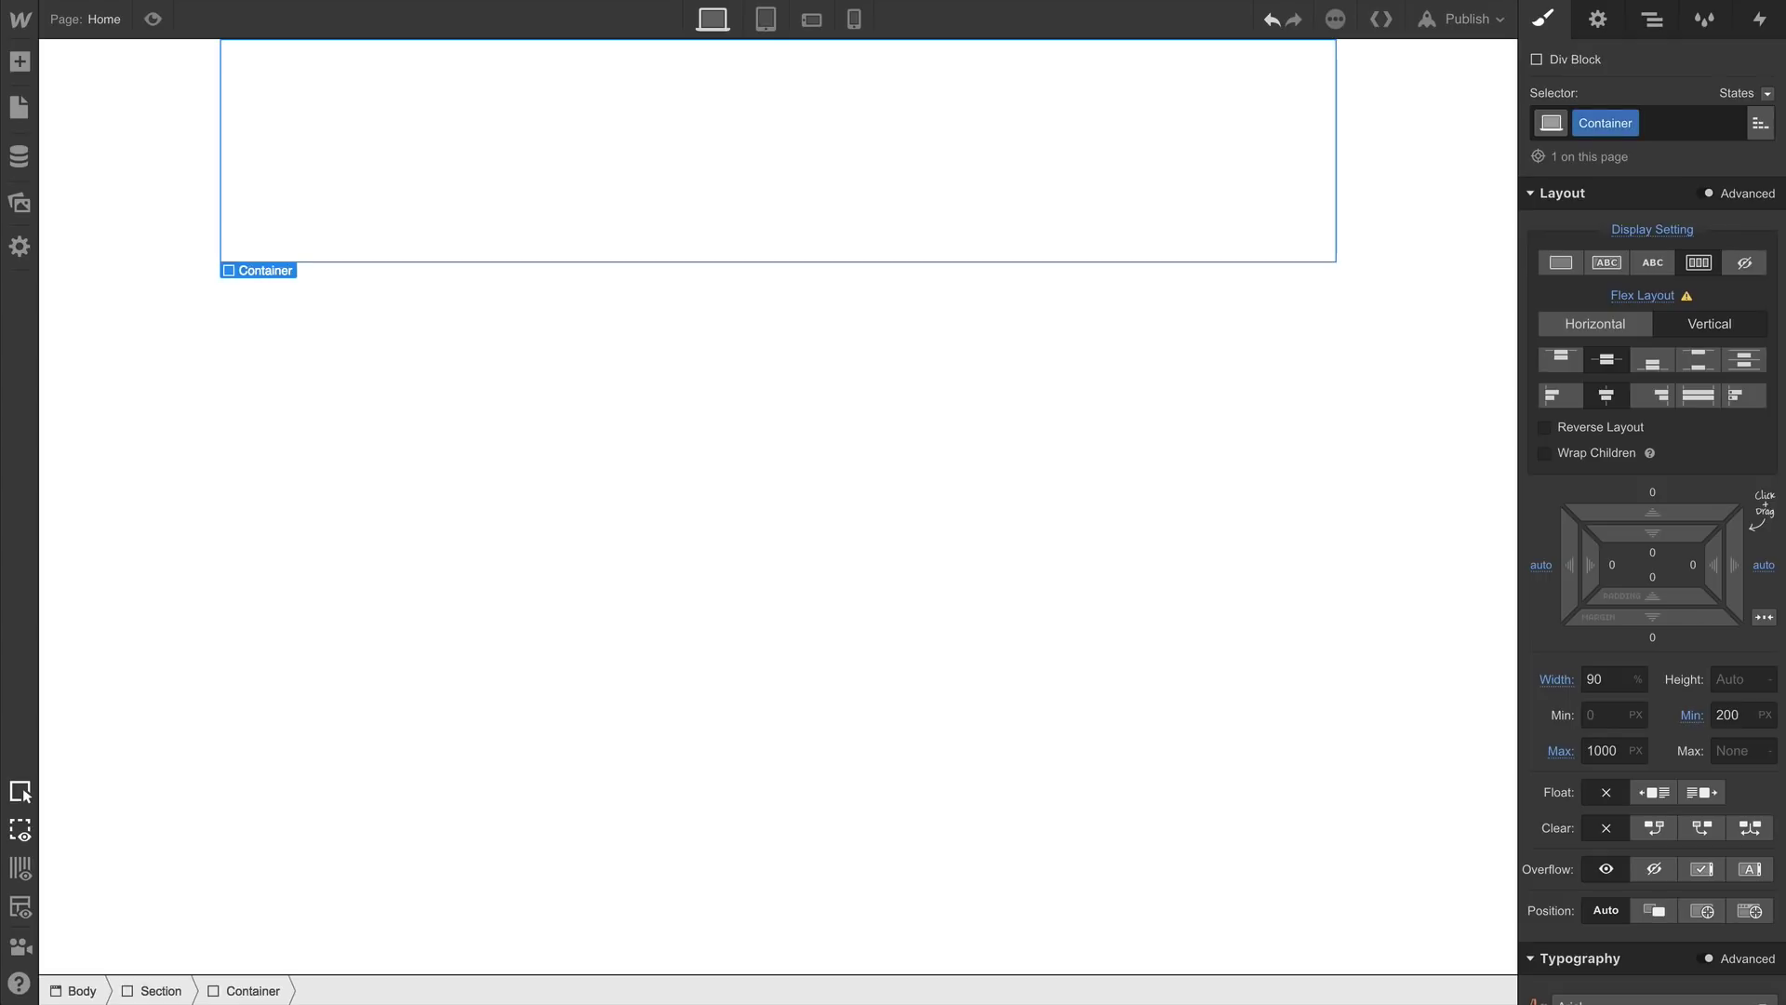
Add a Div Block to Container, override its alignment to Start, and class it Hero Left
click(26, 65)
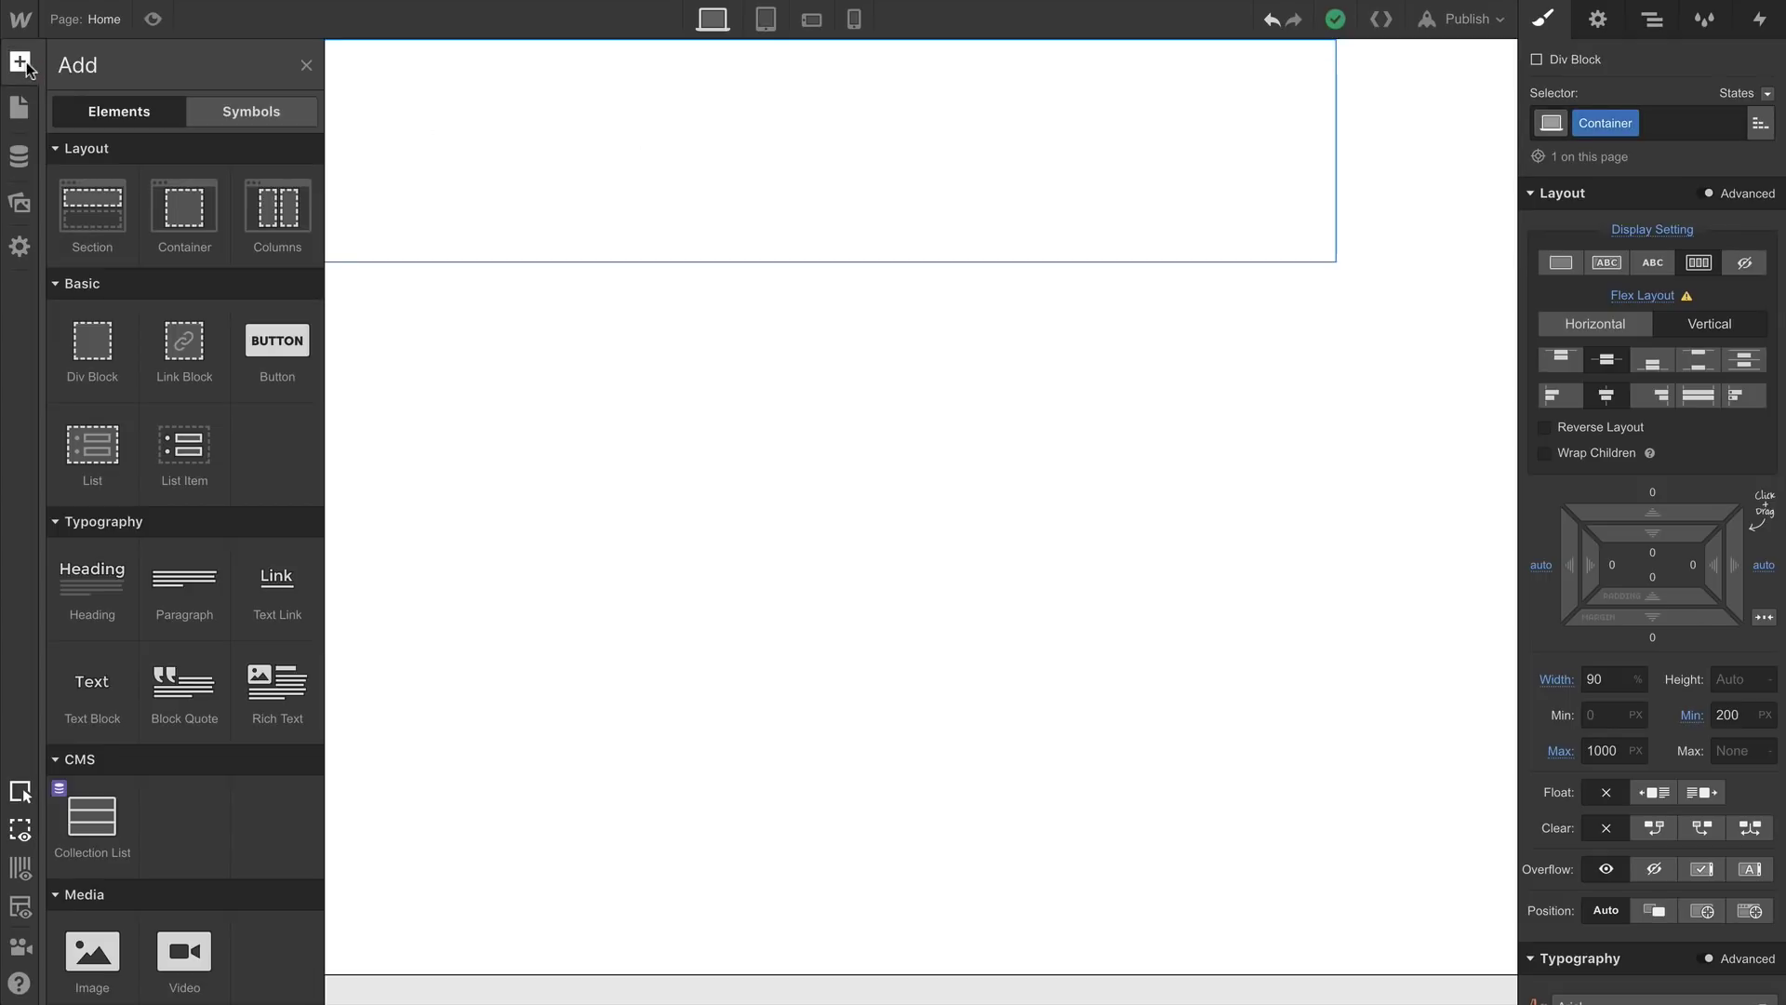
drag(90, 346, 391, 166)
click(1565, 295)
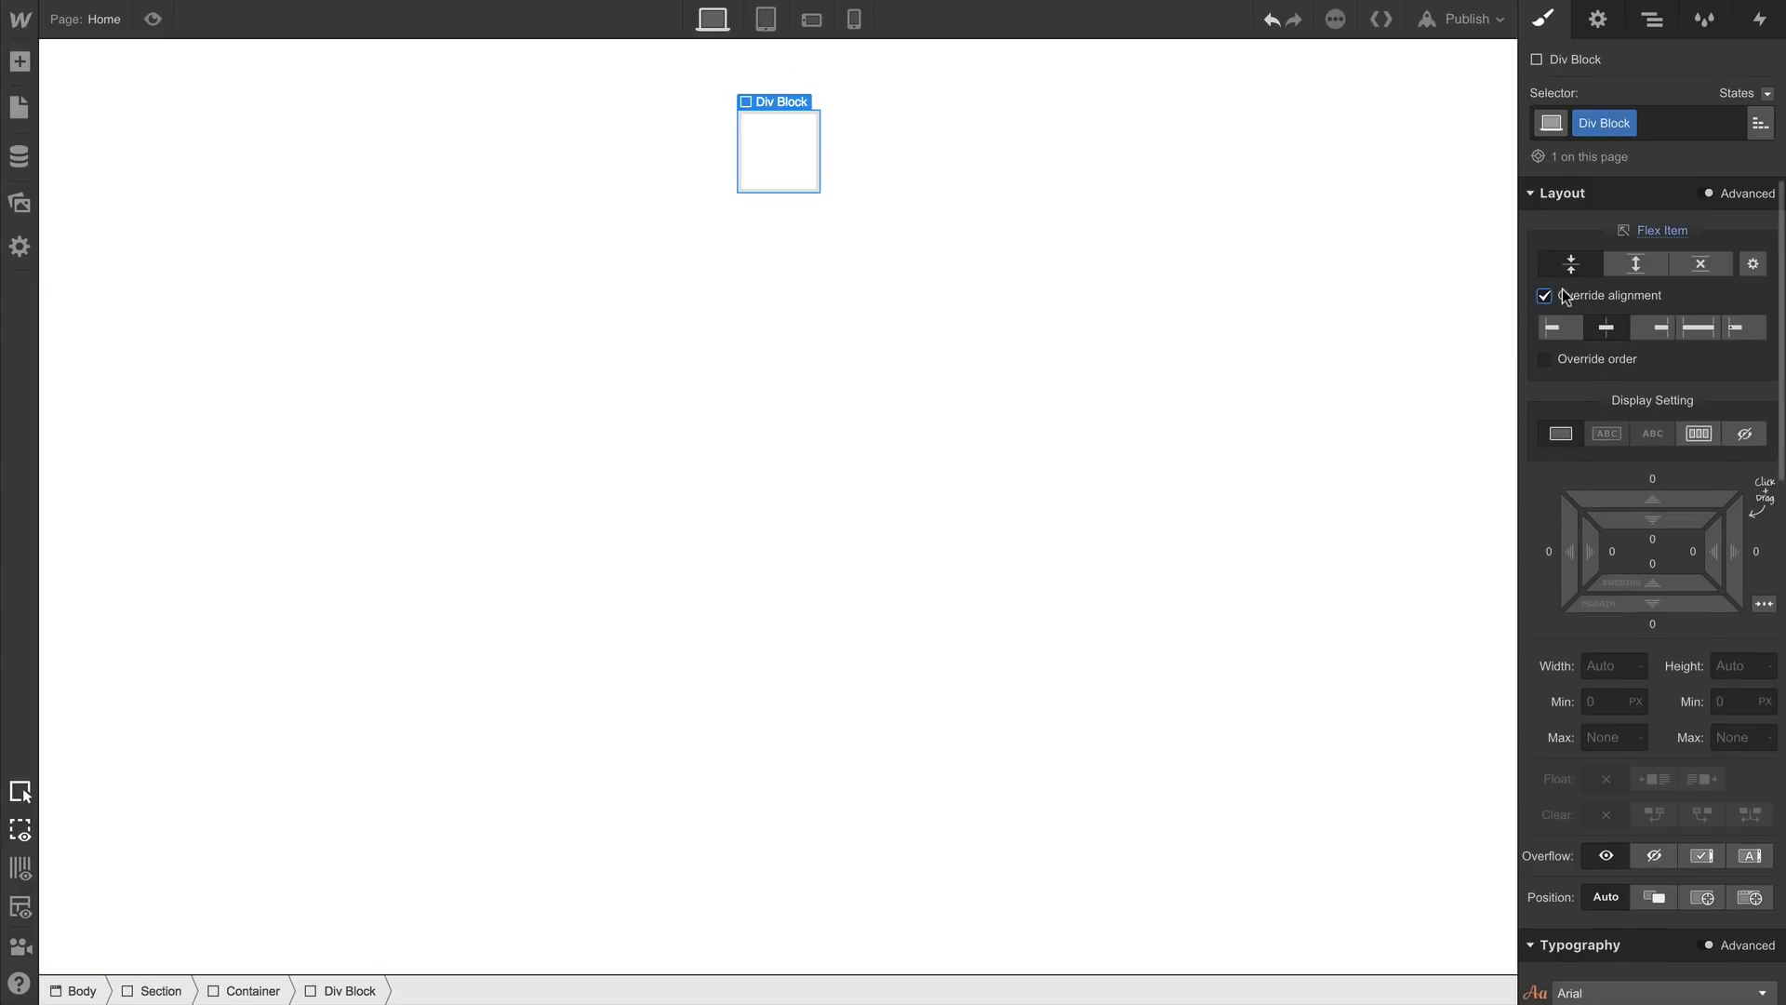
click(1563, 327)
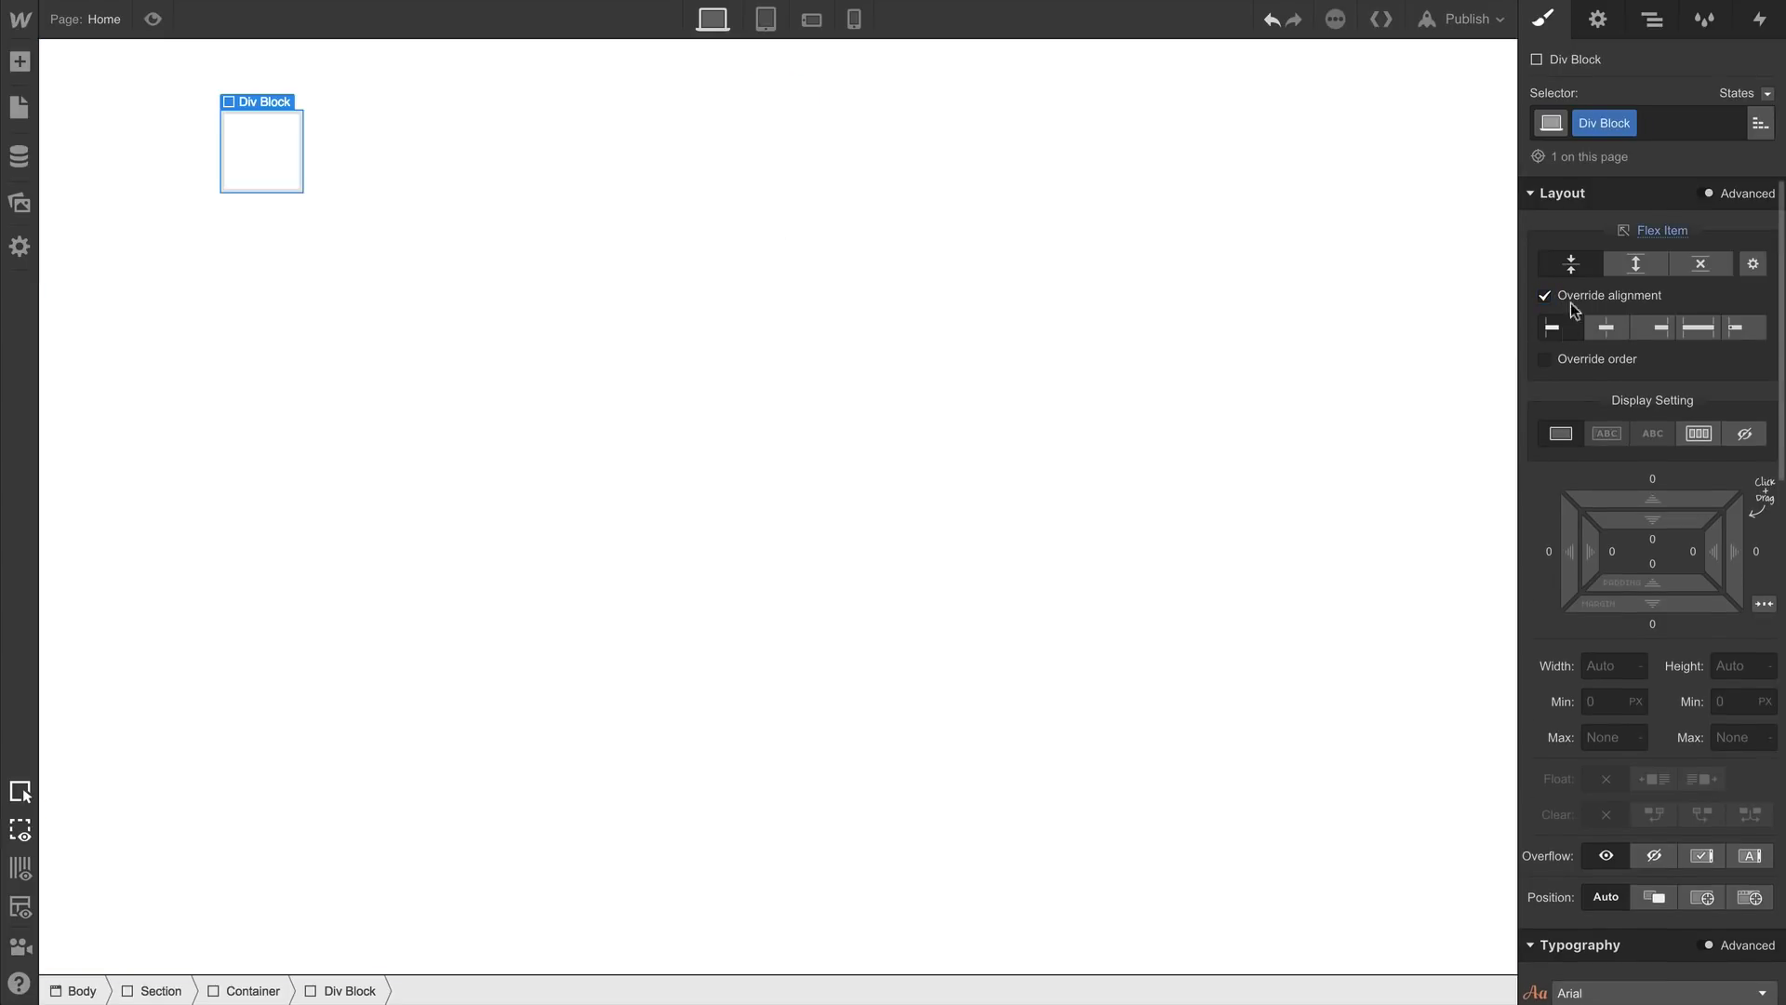
double_click(1594, 124)
text(Hero)
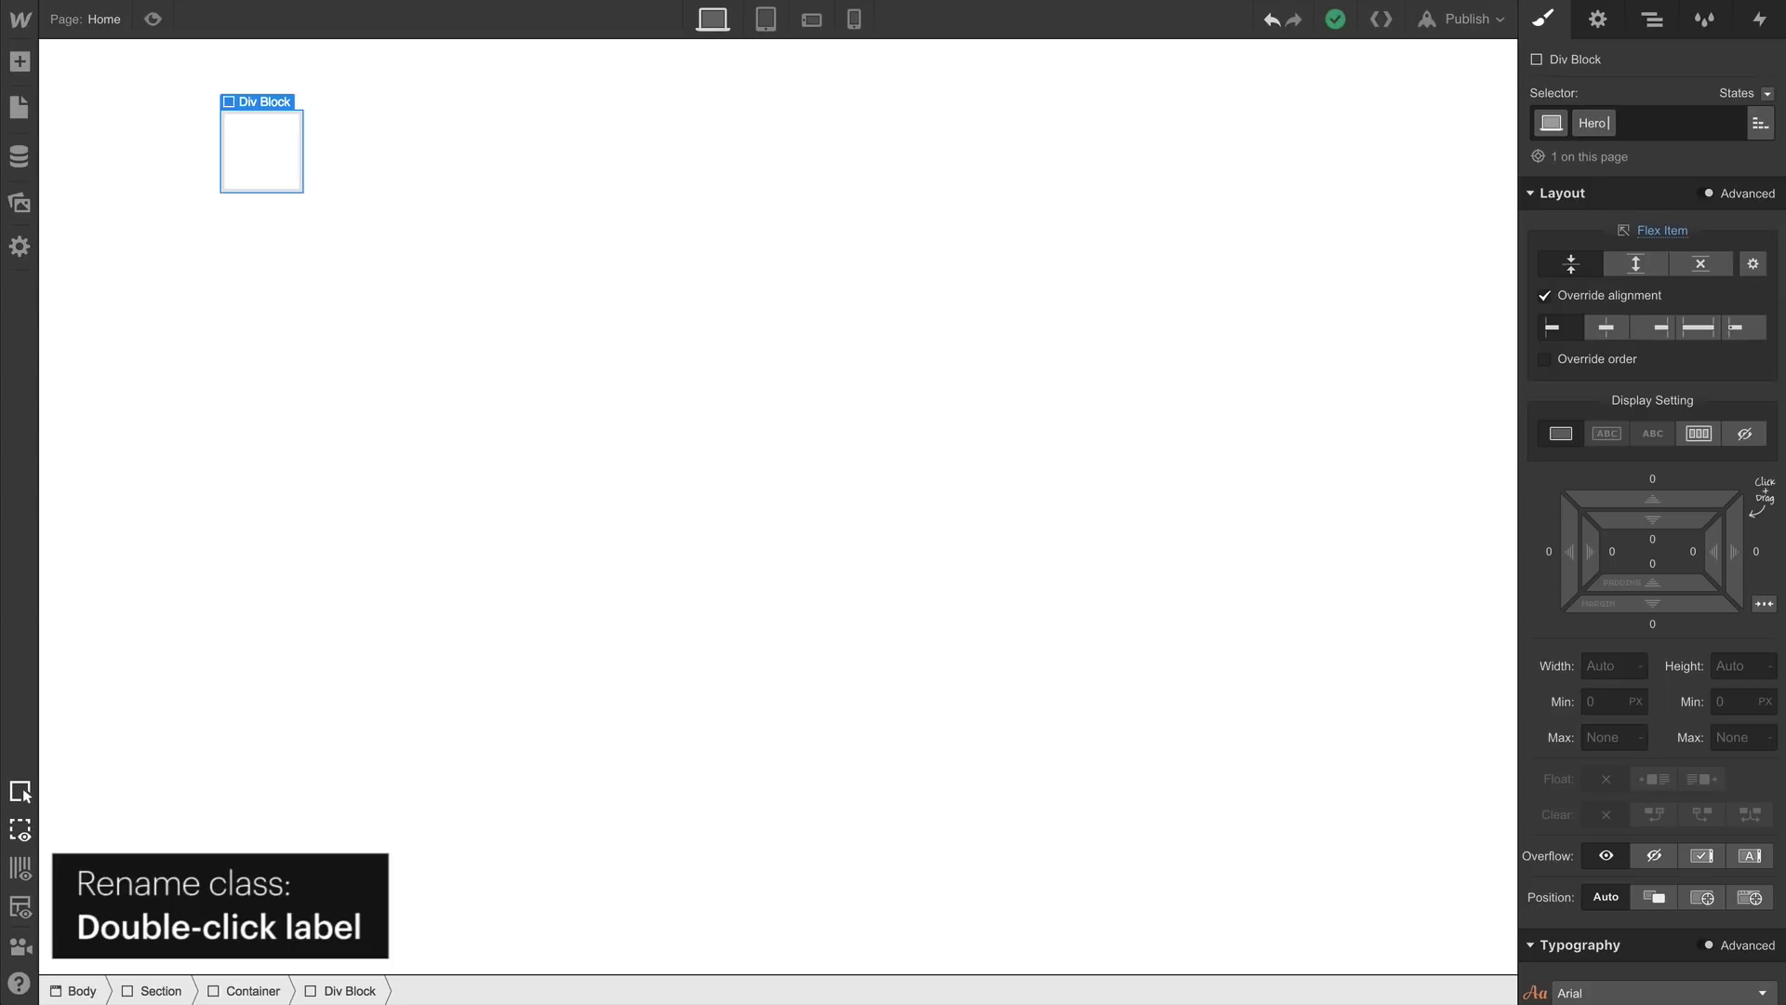
text( Left)
key(Return)
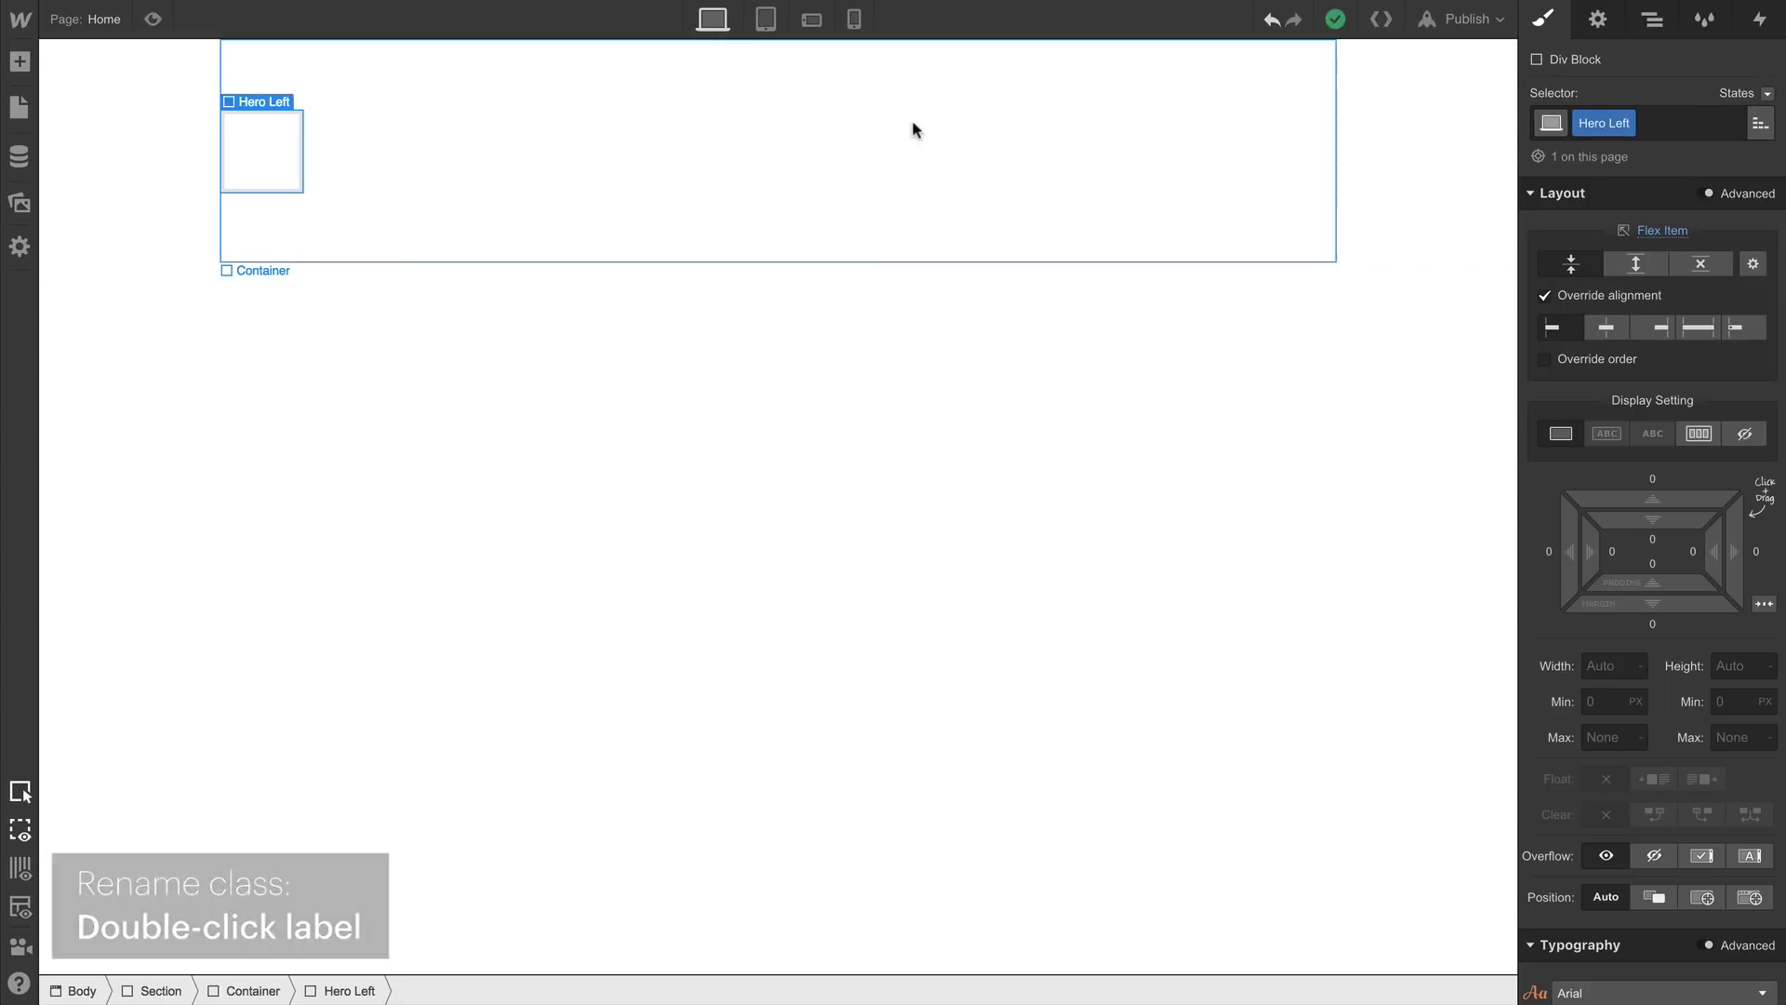
Add a heading introducing the author as a freelance designer in New York City
click(21, 63)
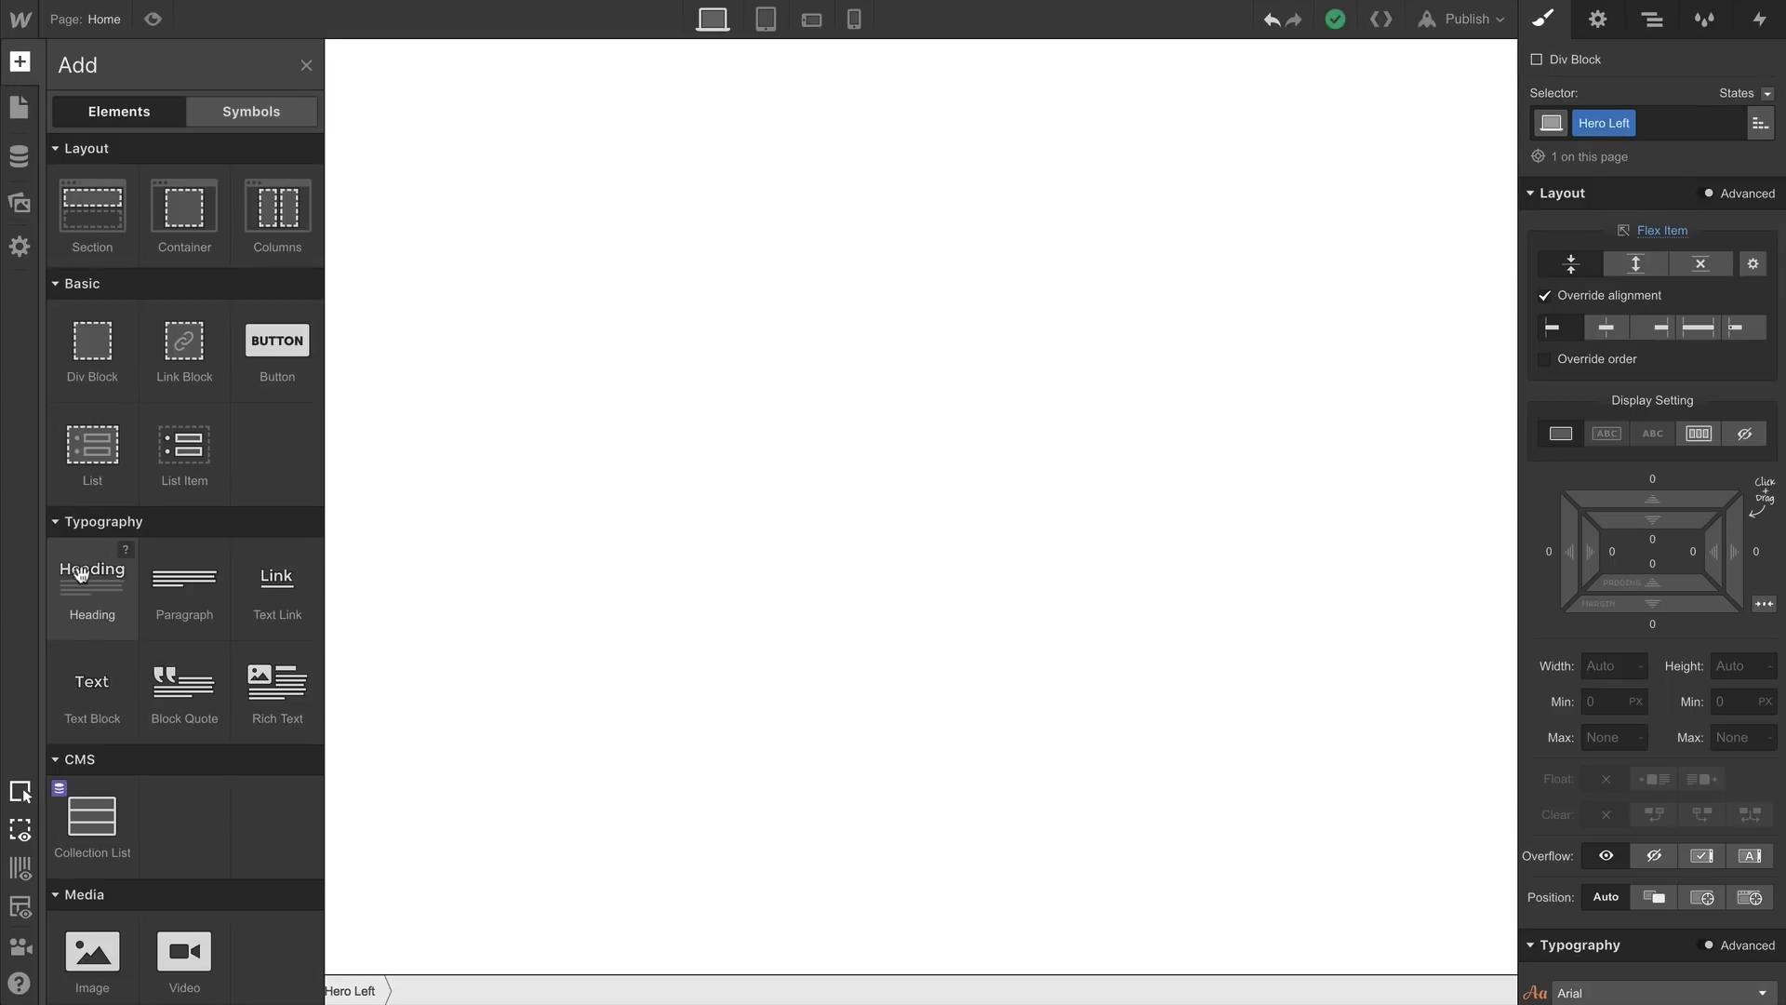
drag(92, 588, 274, 162)
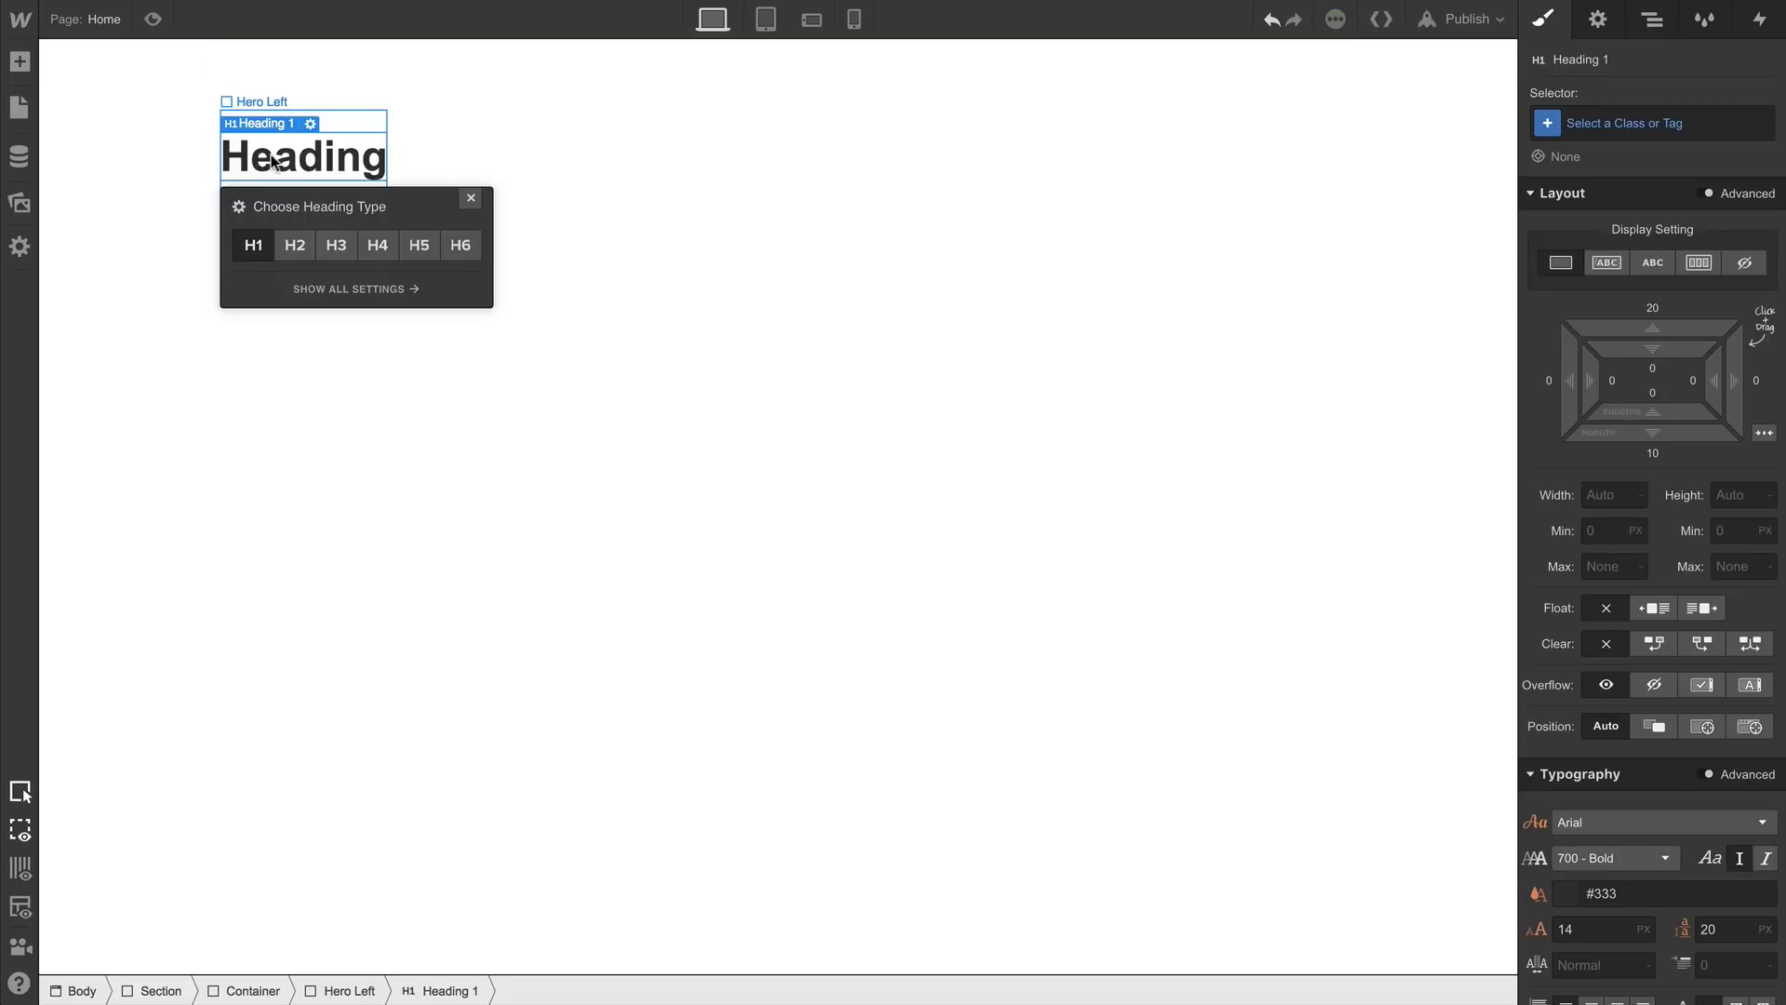
double_click(274, 162)
text(Hi, my name is Janet)
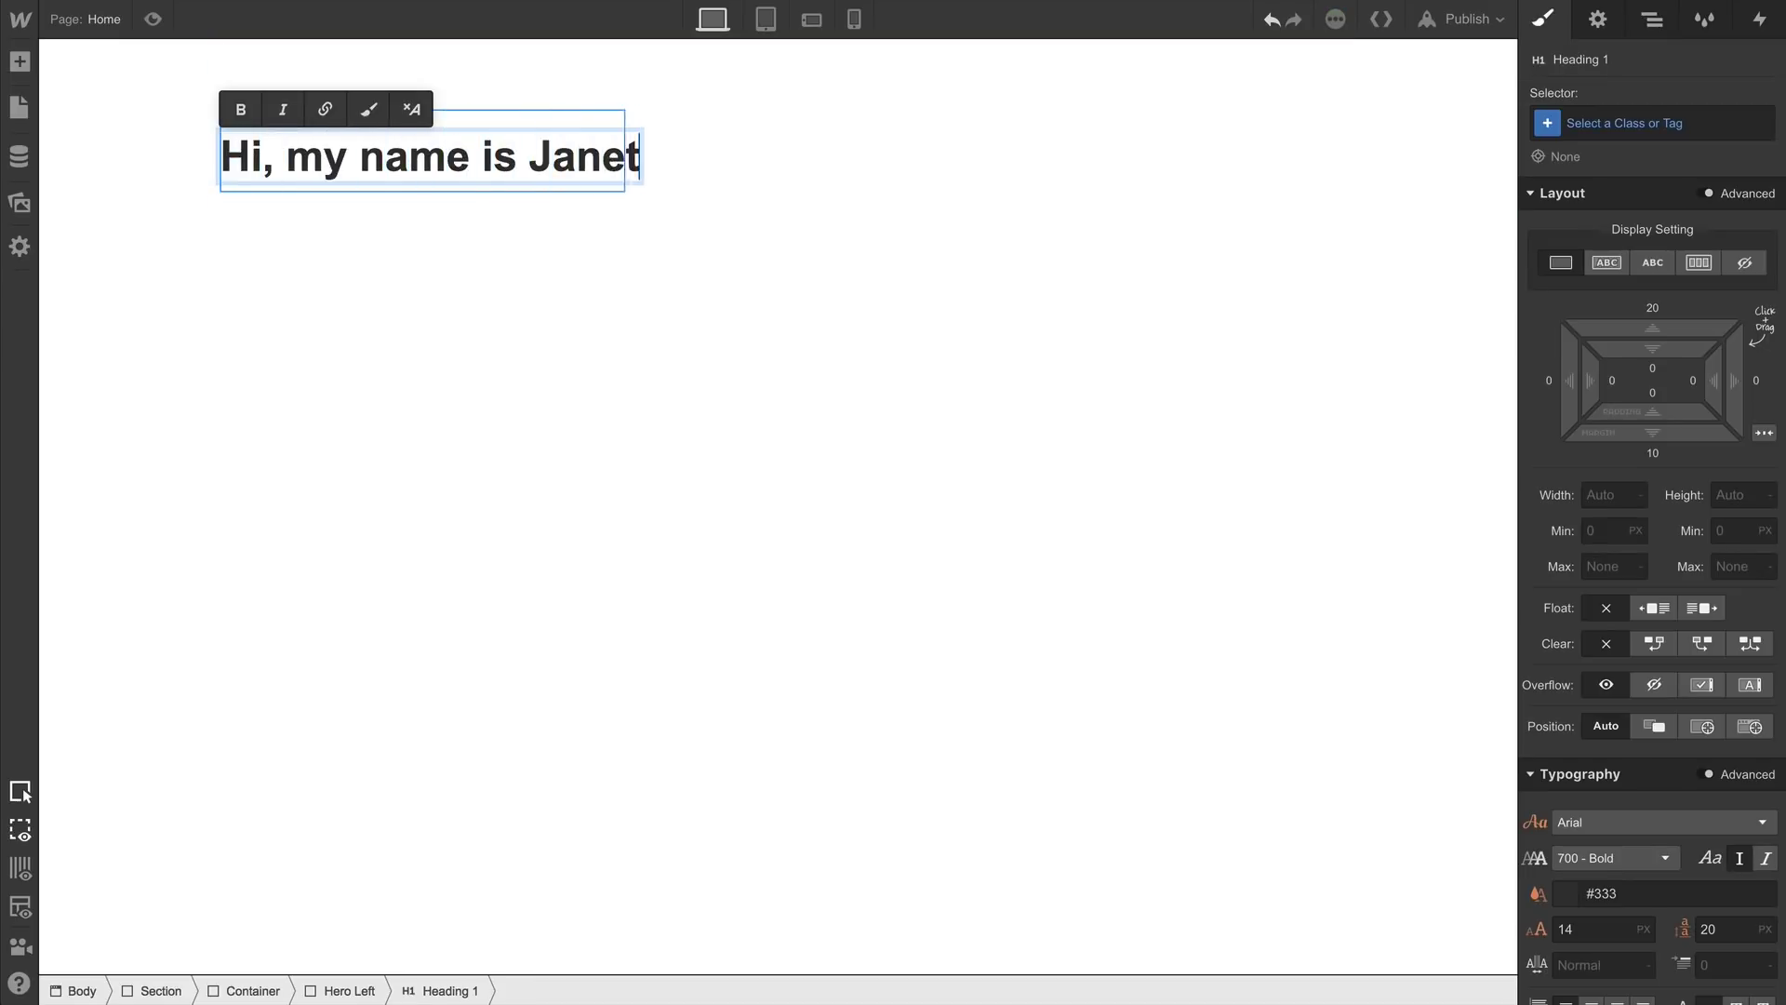
text(, and I'm a freelance designer in New Y)
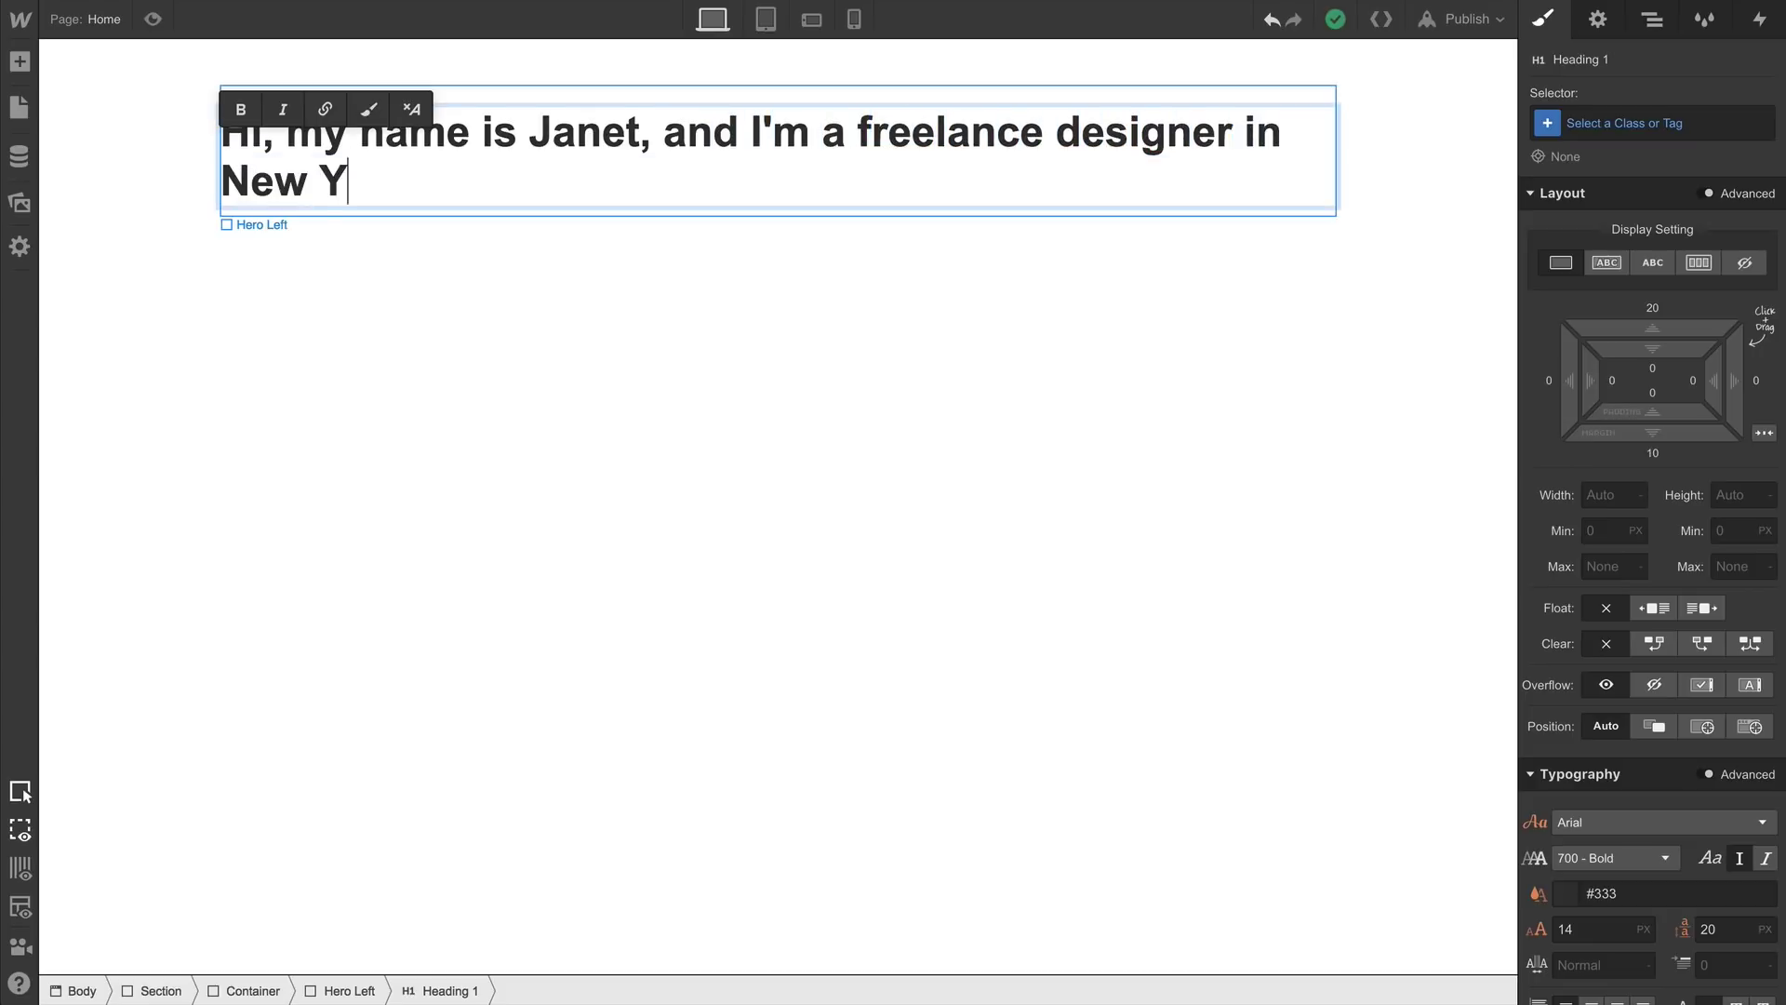
text(ork City)
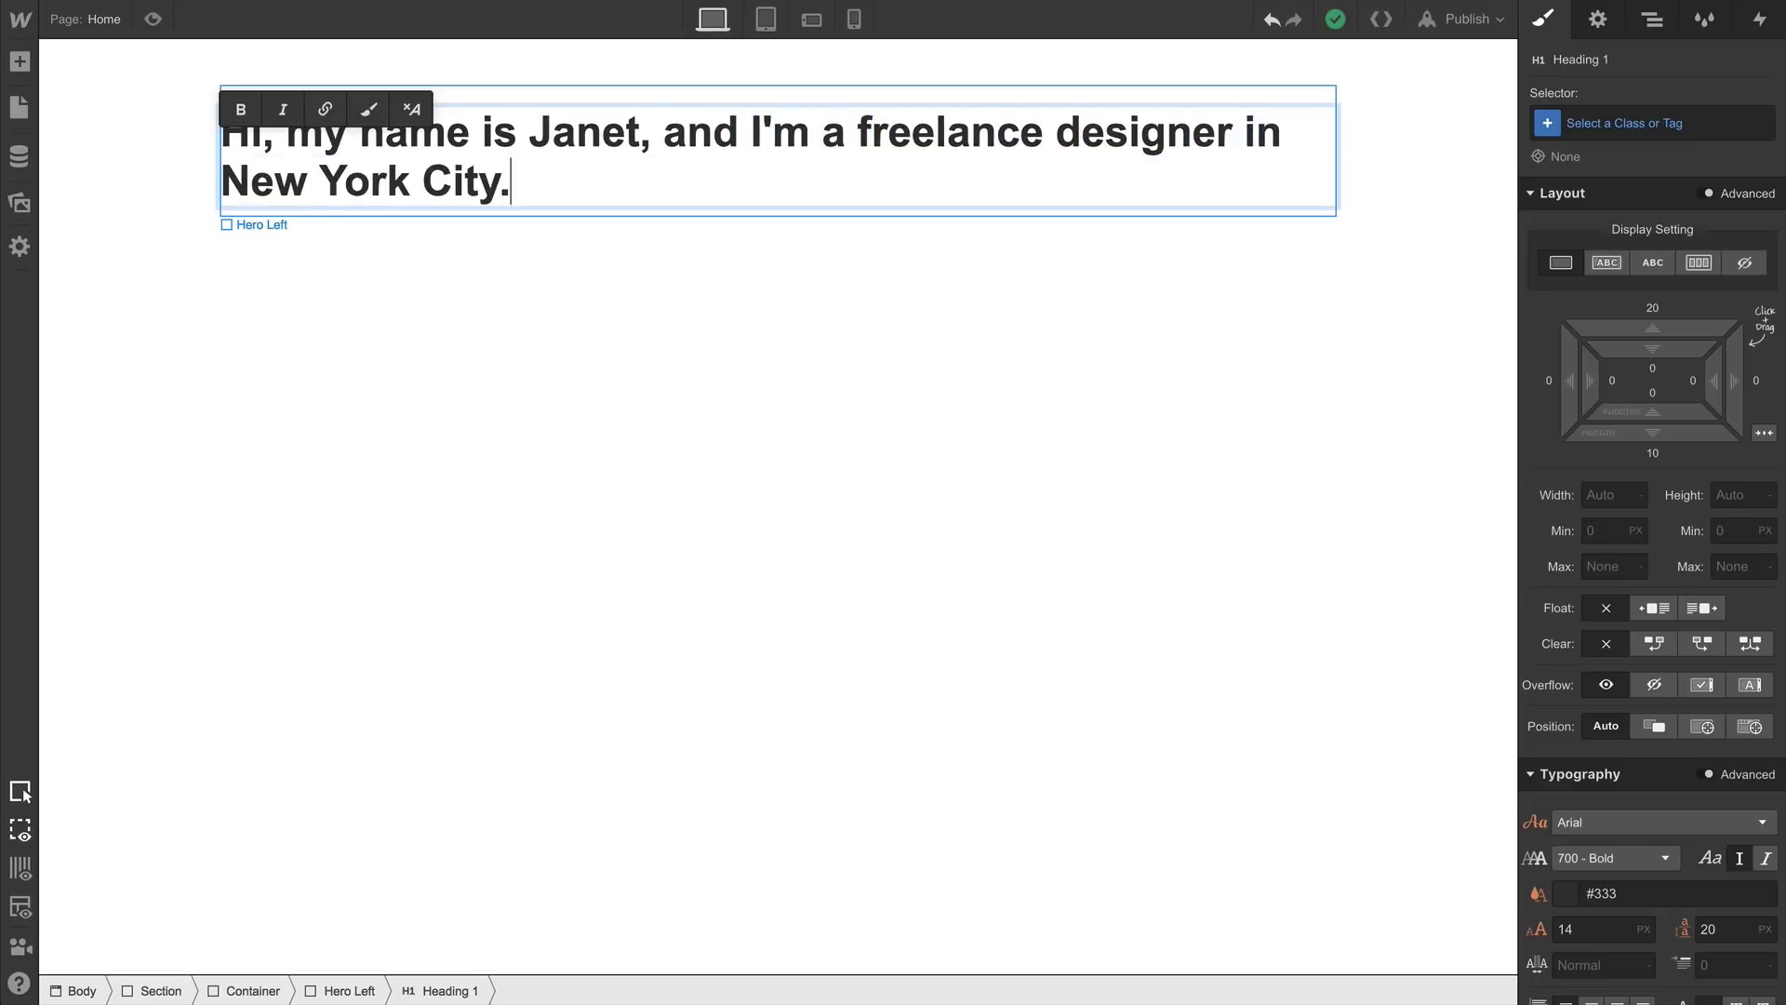
text(.)
Set the Body (All Pages) tag's typography font to Poppins
click(431, 381)
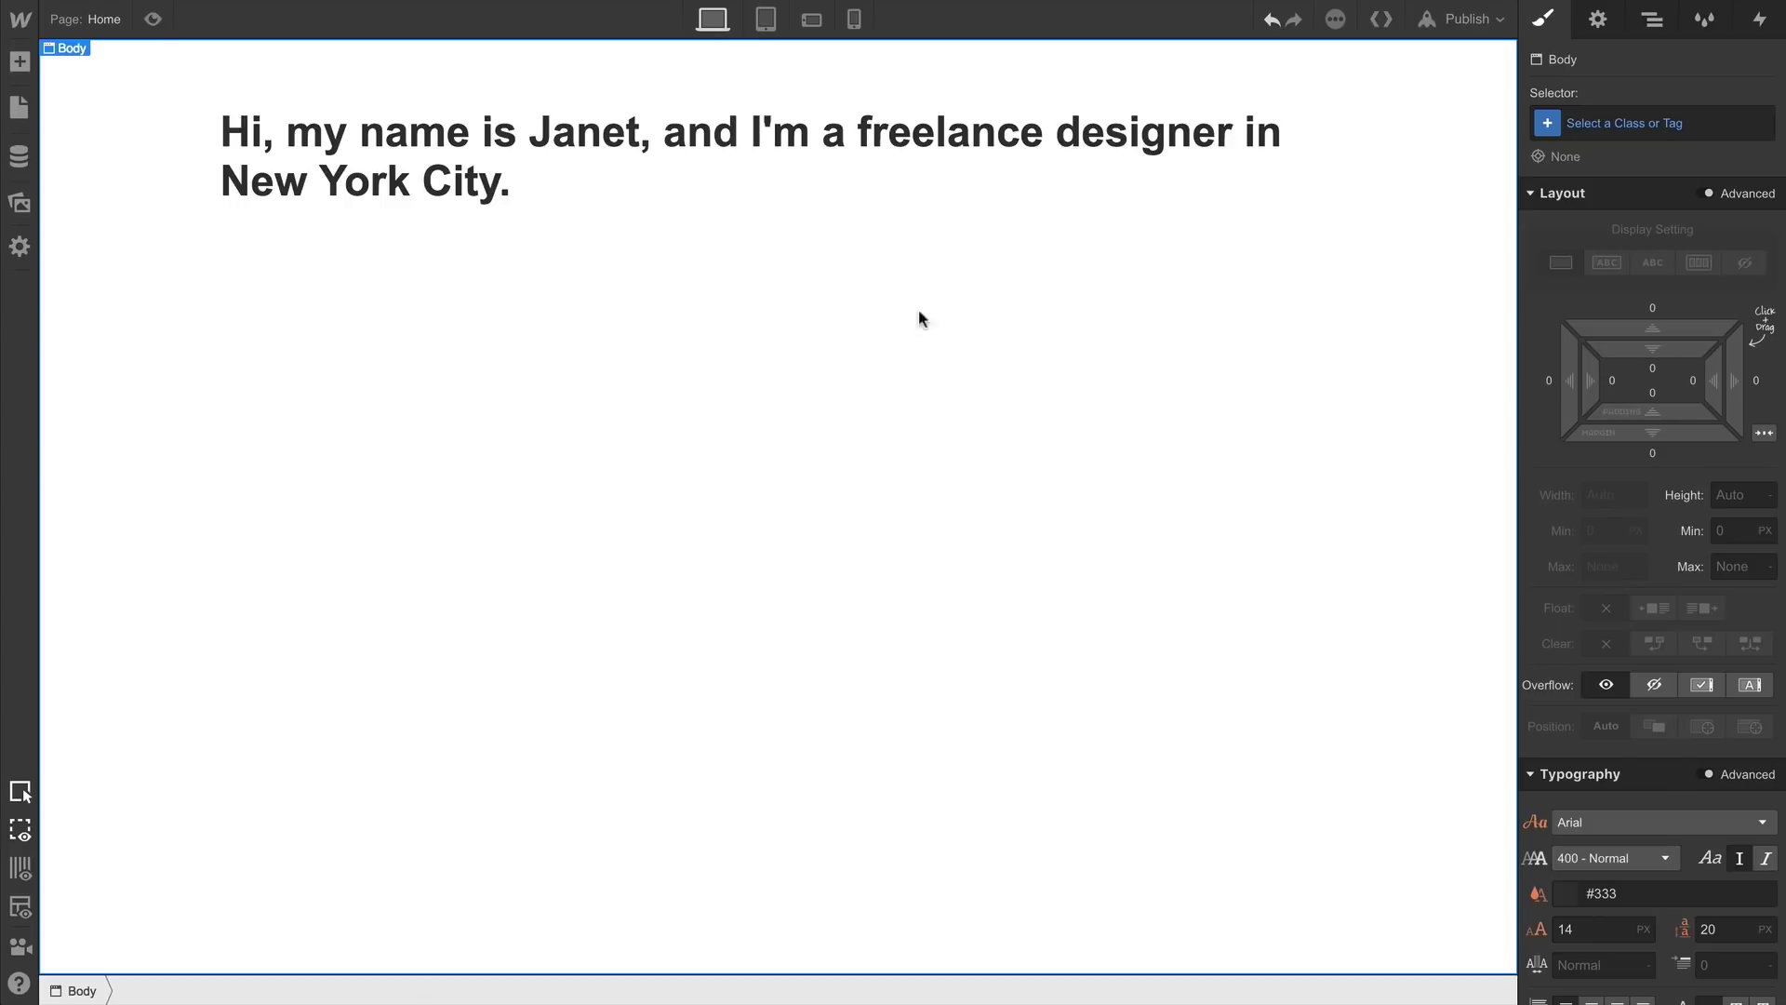
click(1599, 131)
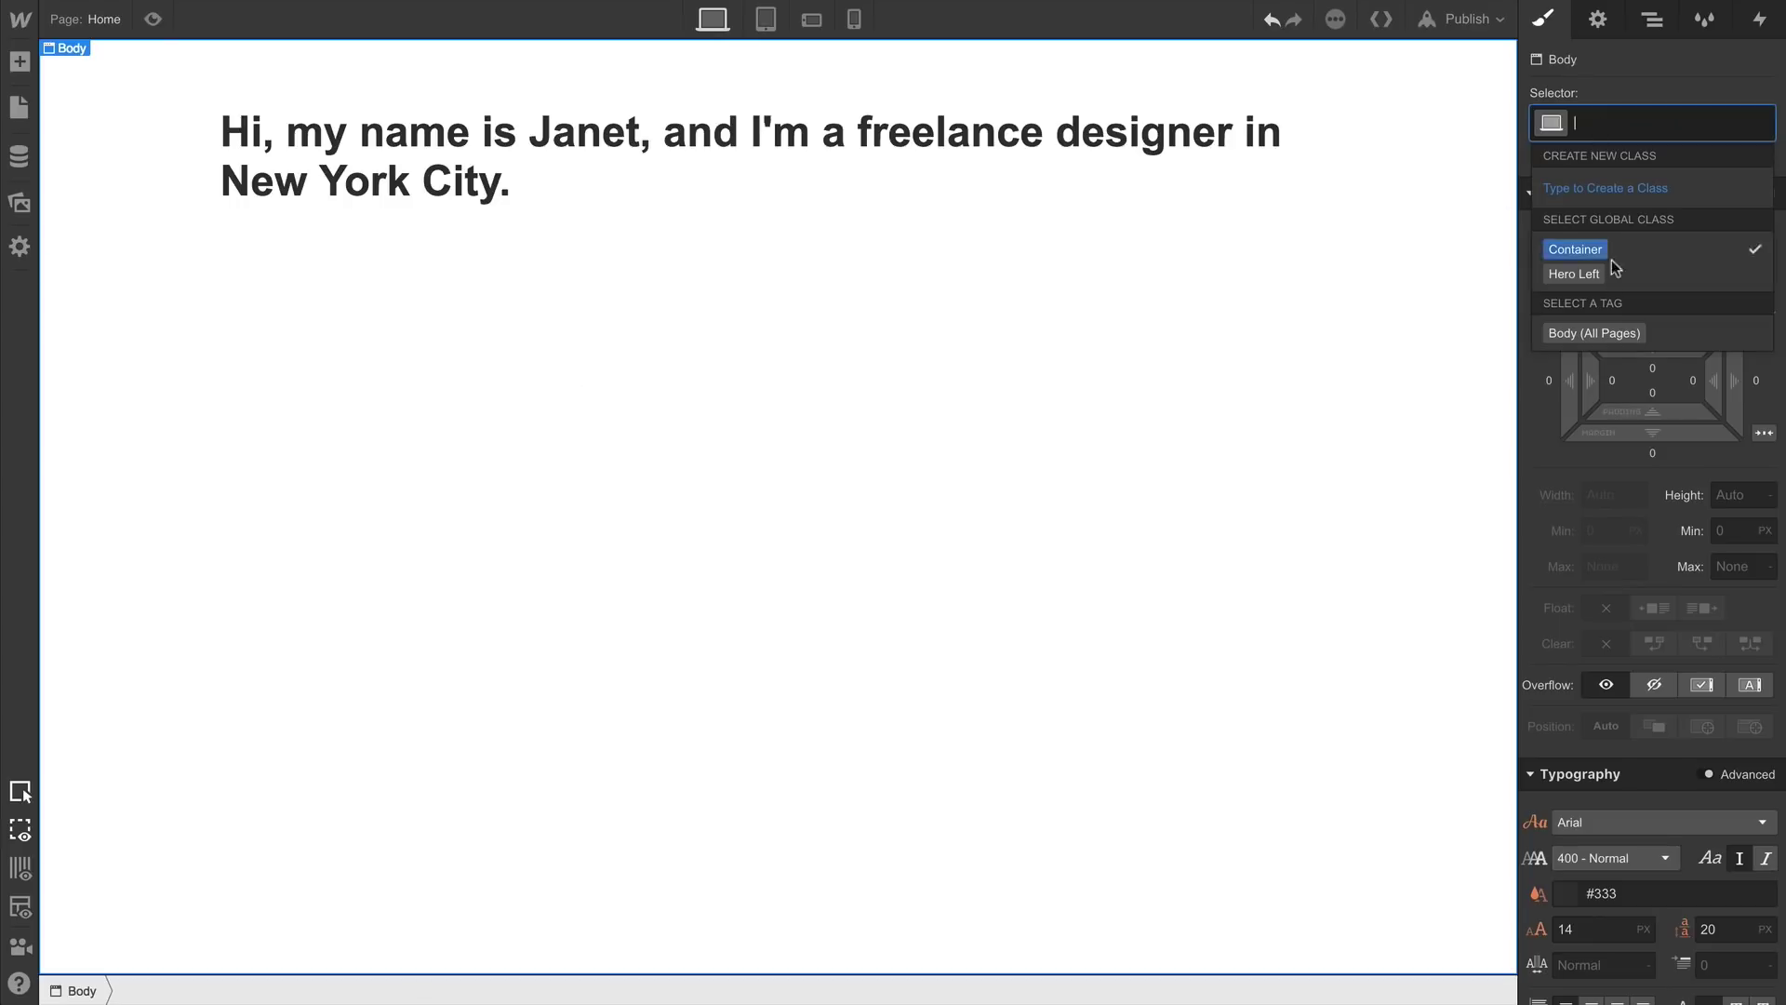
click(1608, 337)
scroll(1629, 661, down, 3)
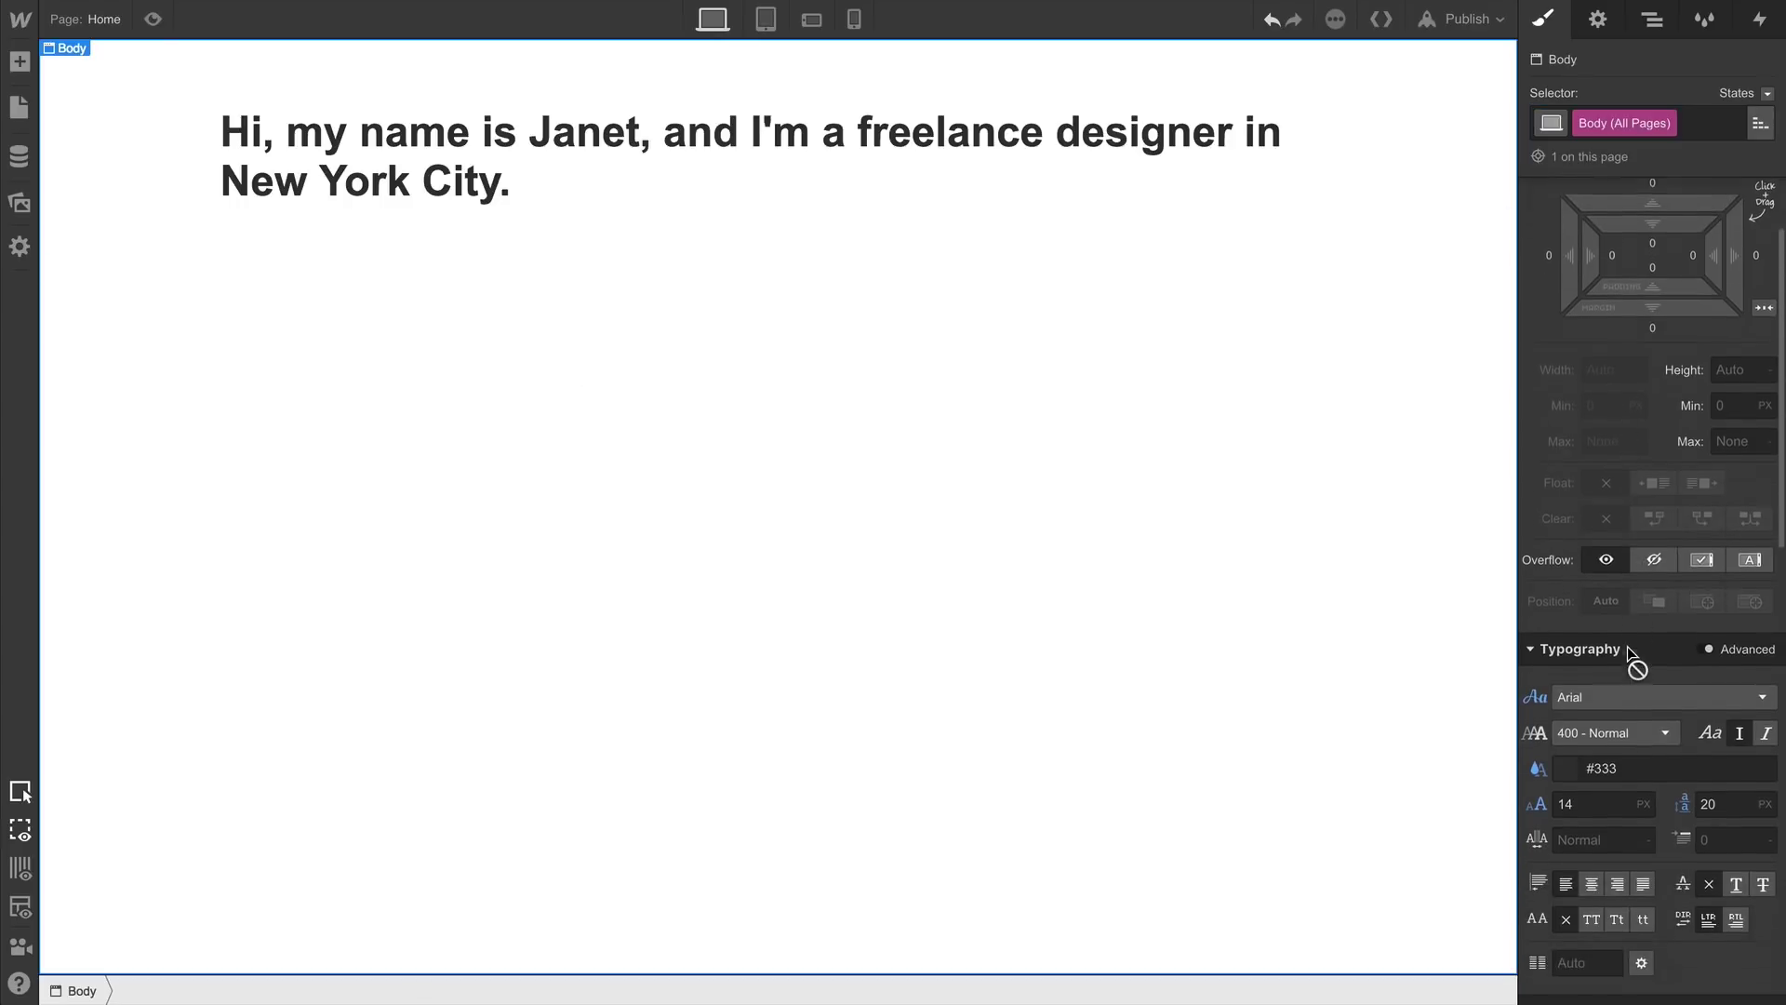
click(1634, 569)
scroll(1630, 650, down, 5)
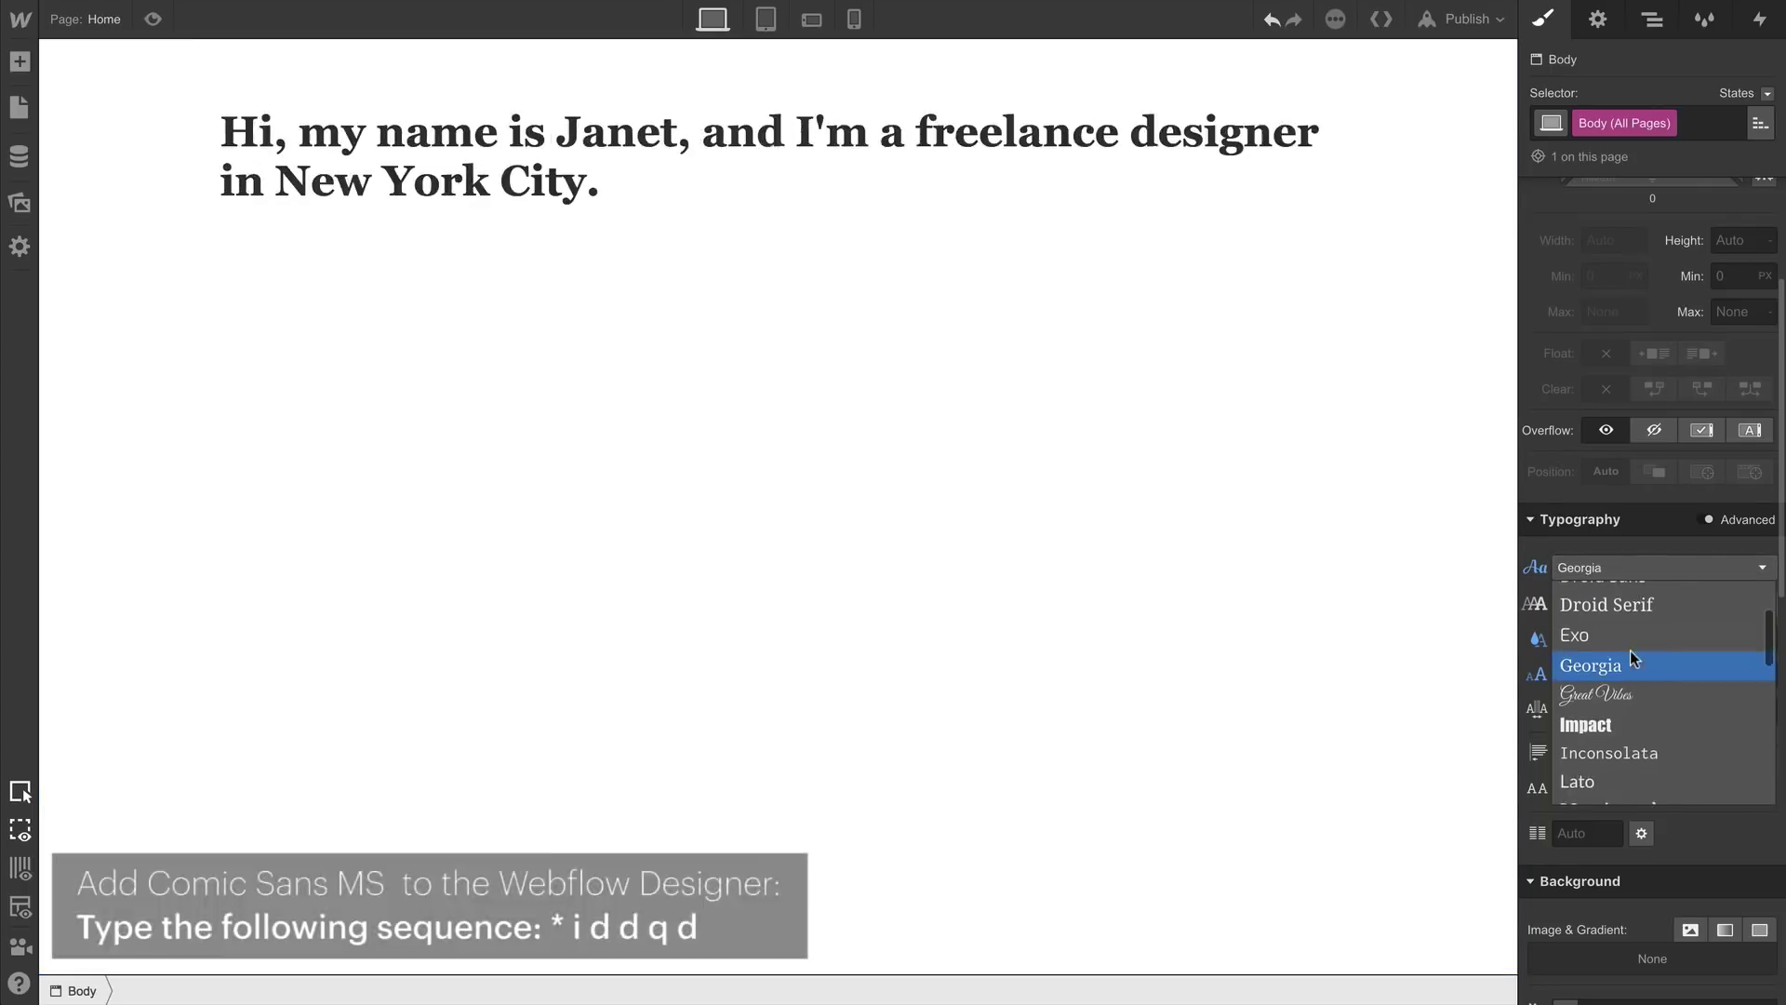
scroll(1621, 744, down, 1)
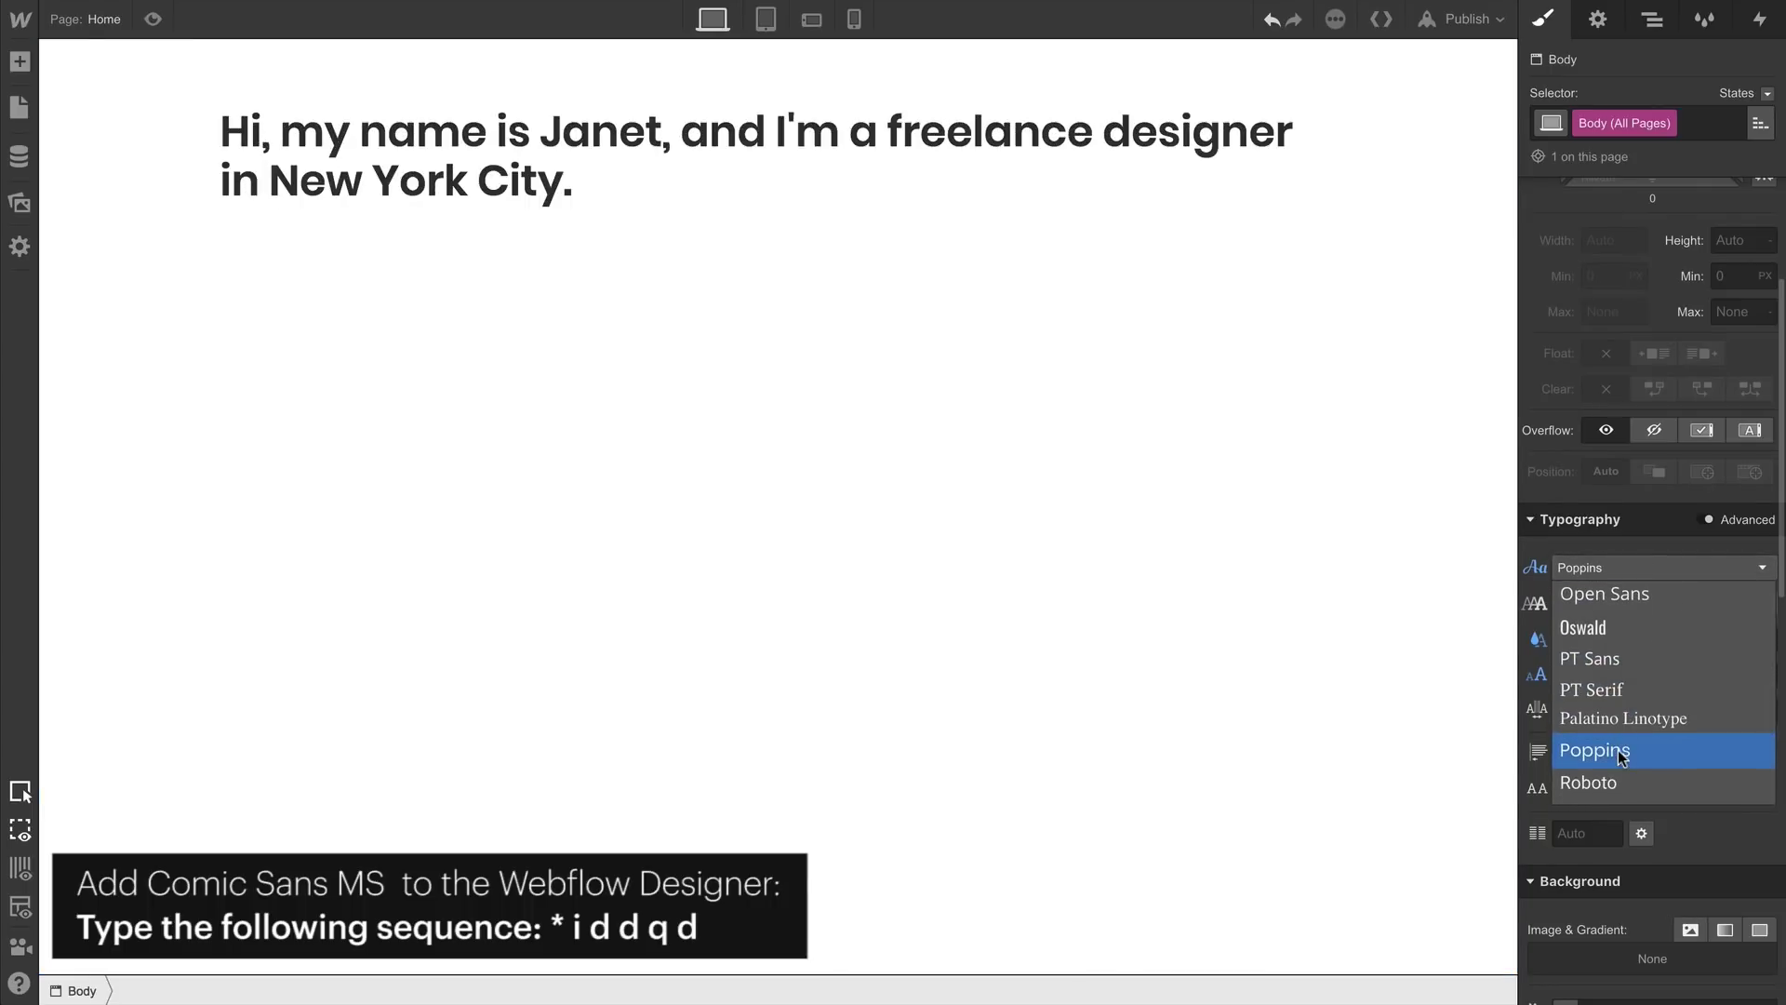
click(1618, 753)
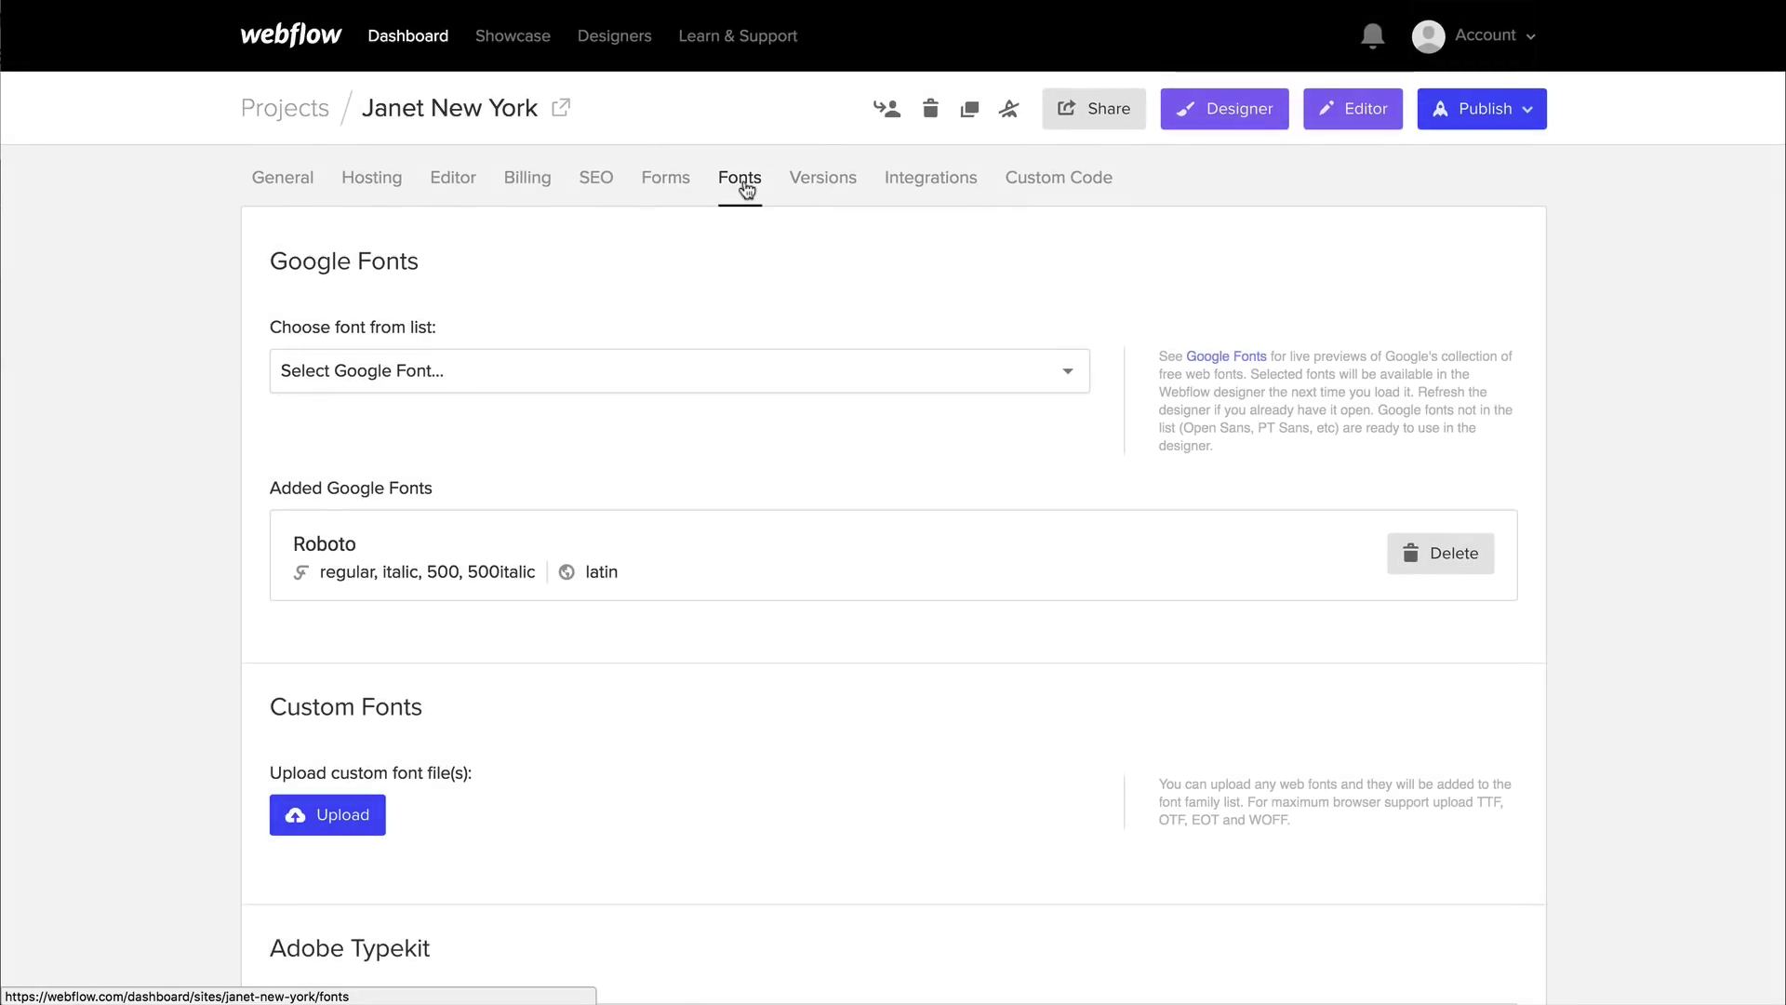
Scroll the Select Google Font list in the Fonts settings down to Poppins
click(621, 372)
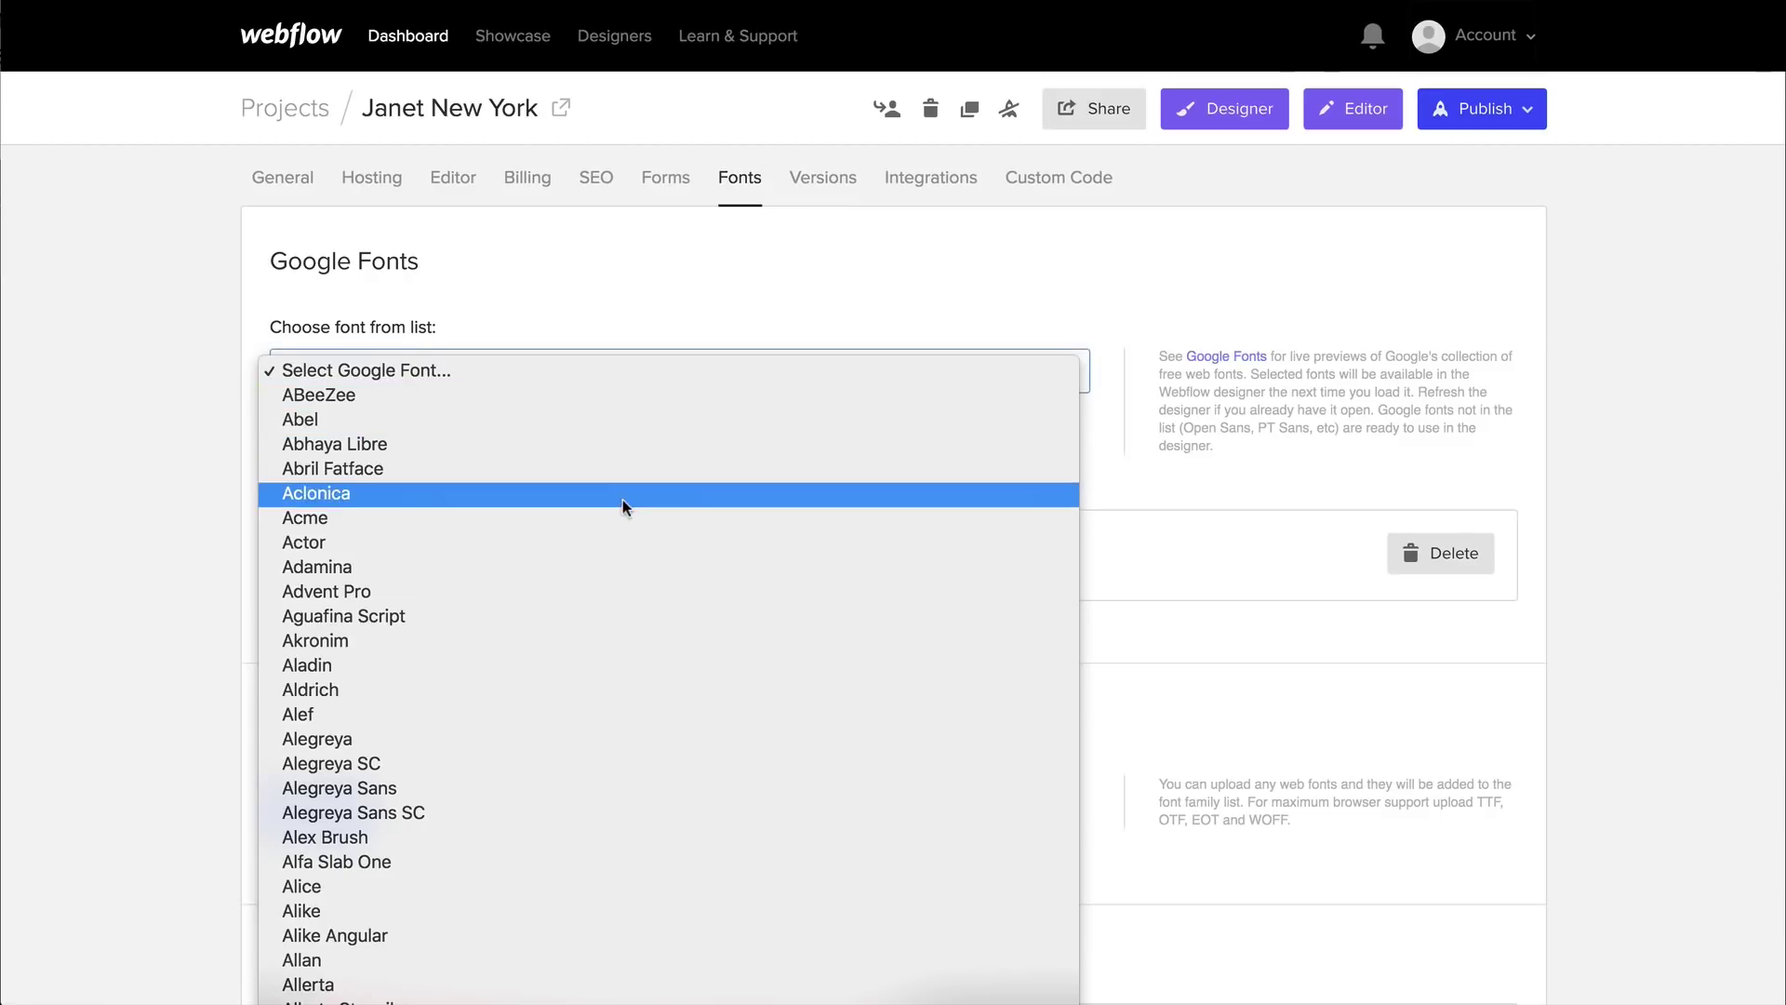
scroll(622, 528, down, 5)
scroll(621, 528, down, 20)
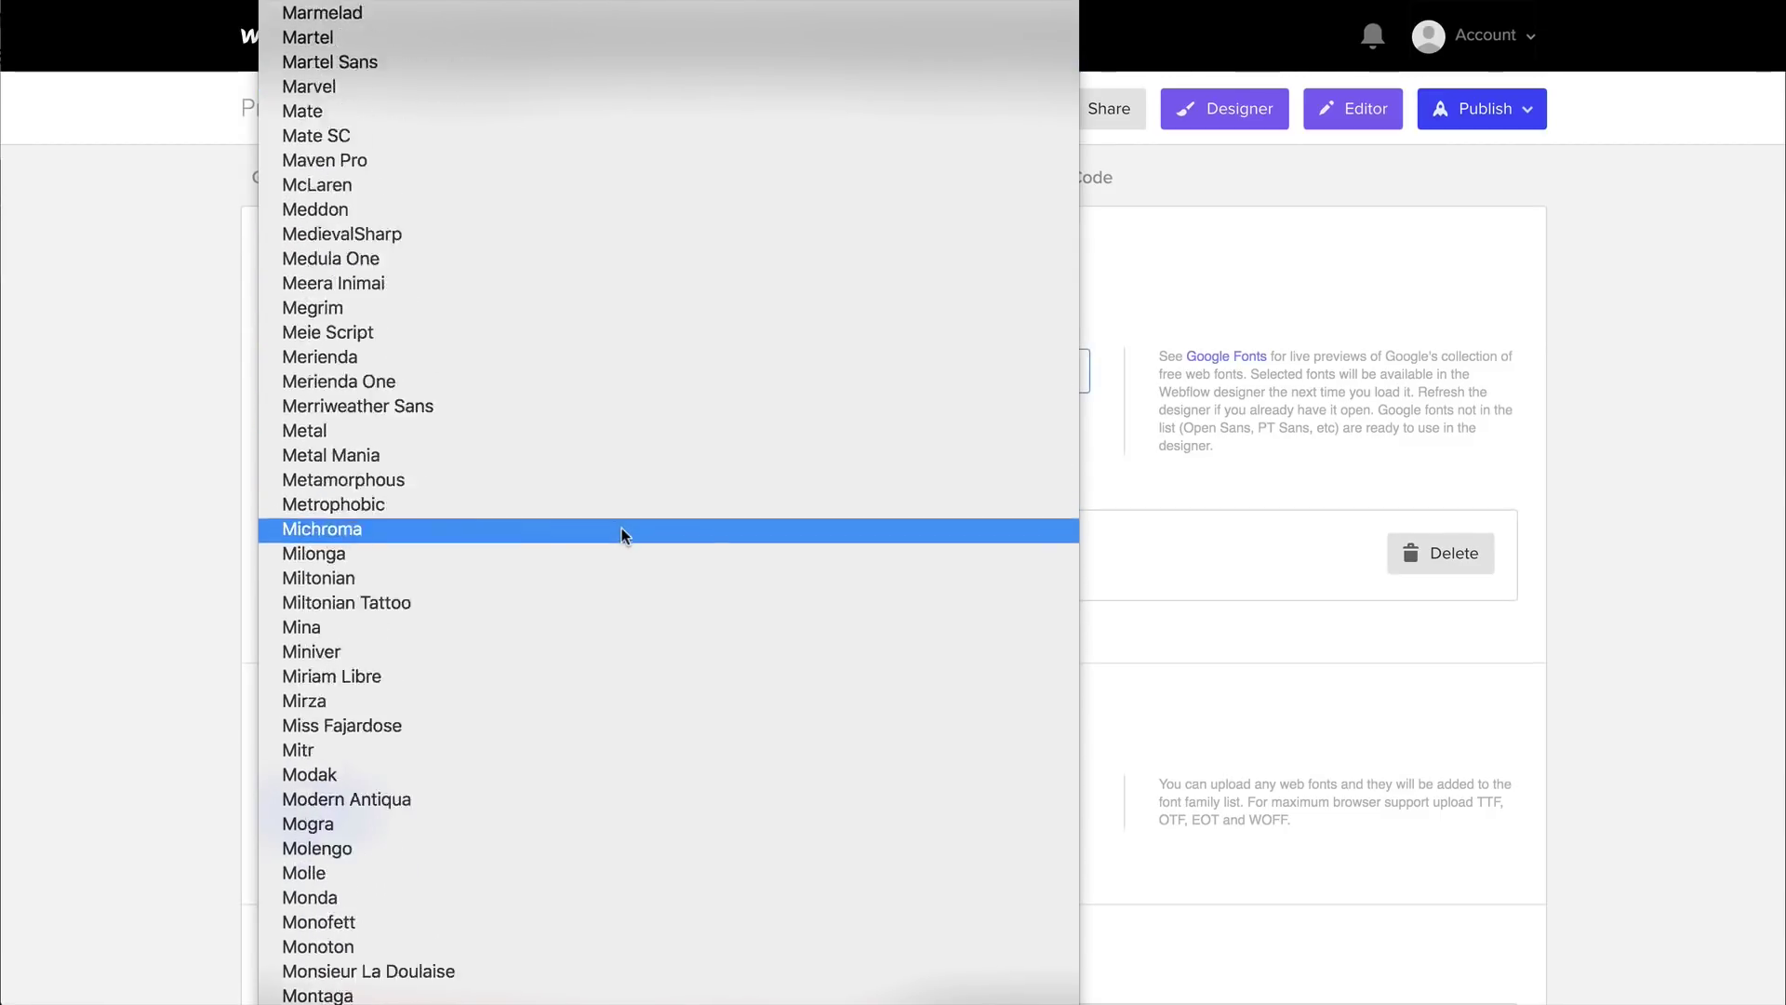
scroll(621, 527, down, 20)
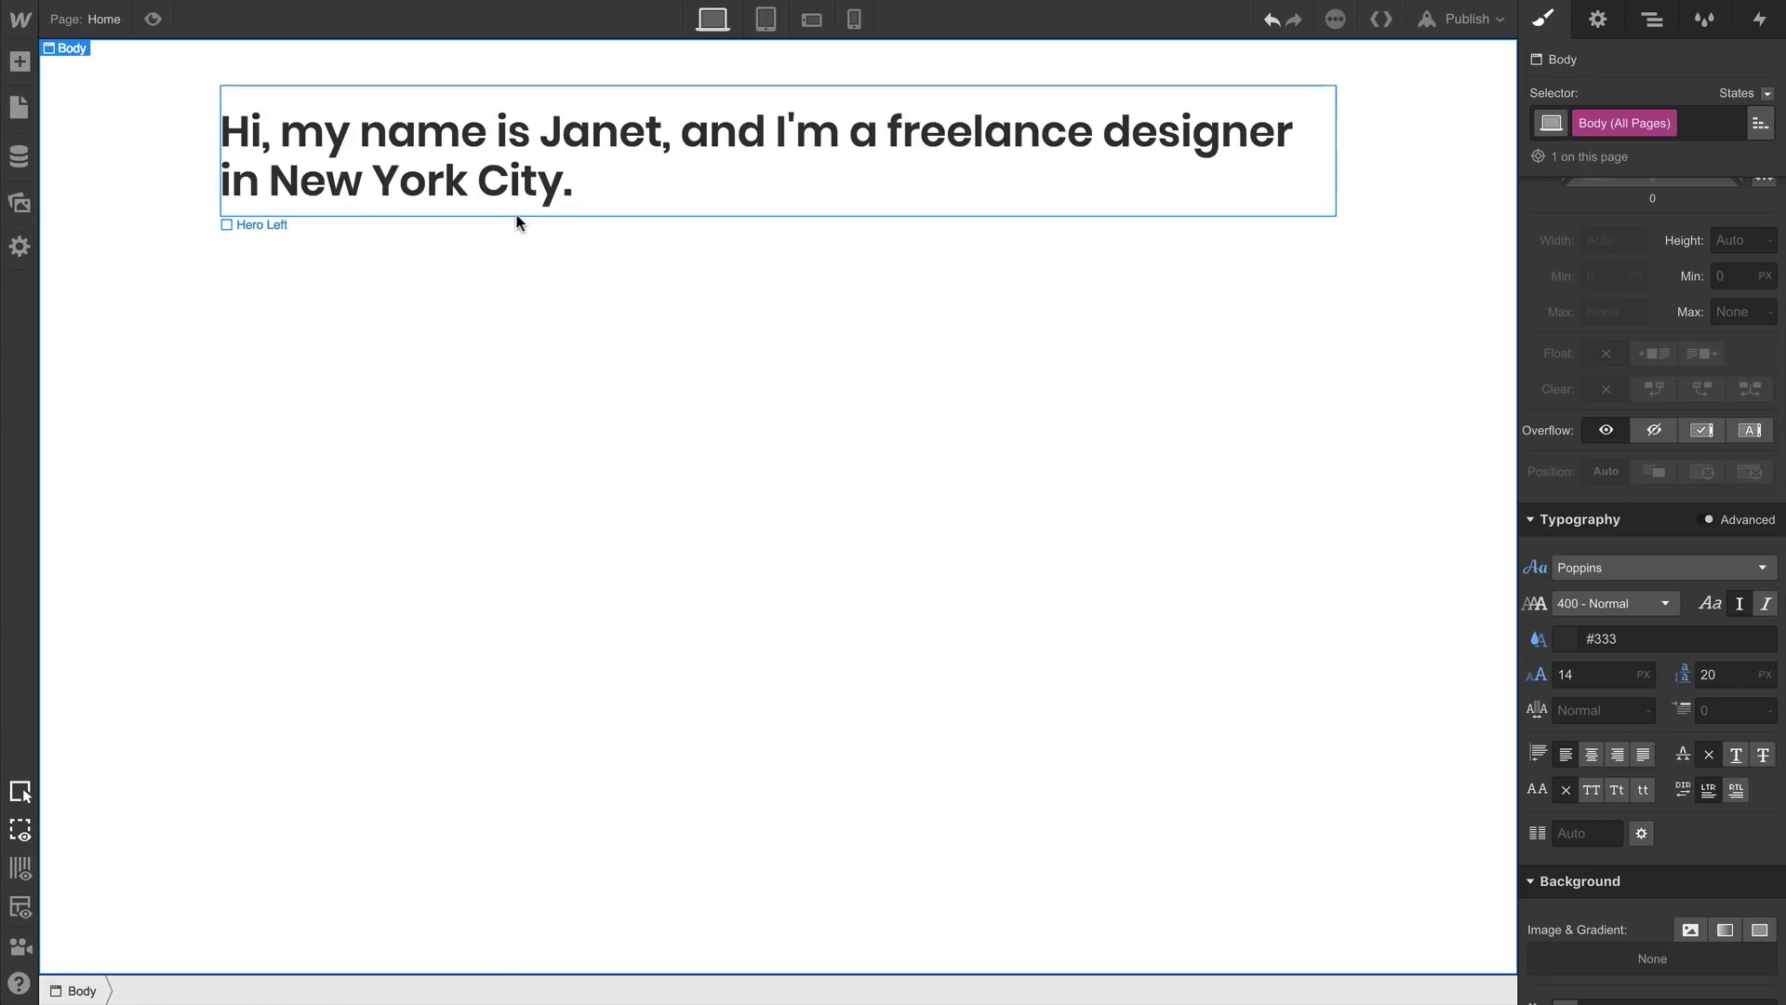
Limit the Hero Left block to a 550px maximum width
click(518, 221)
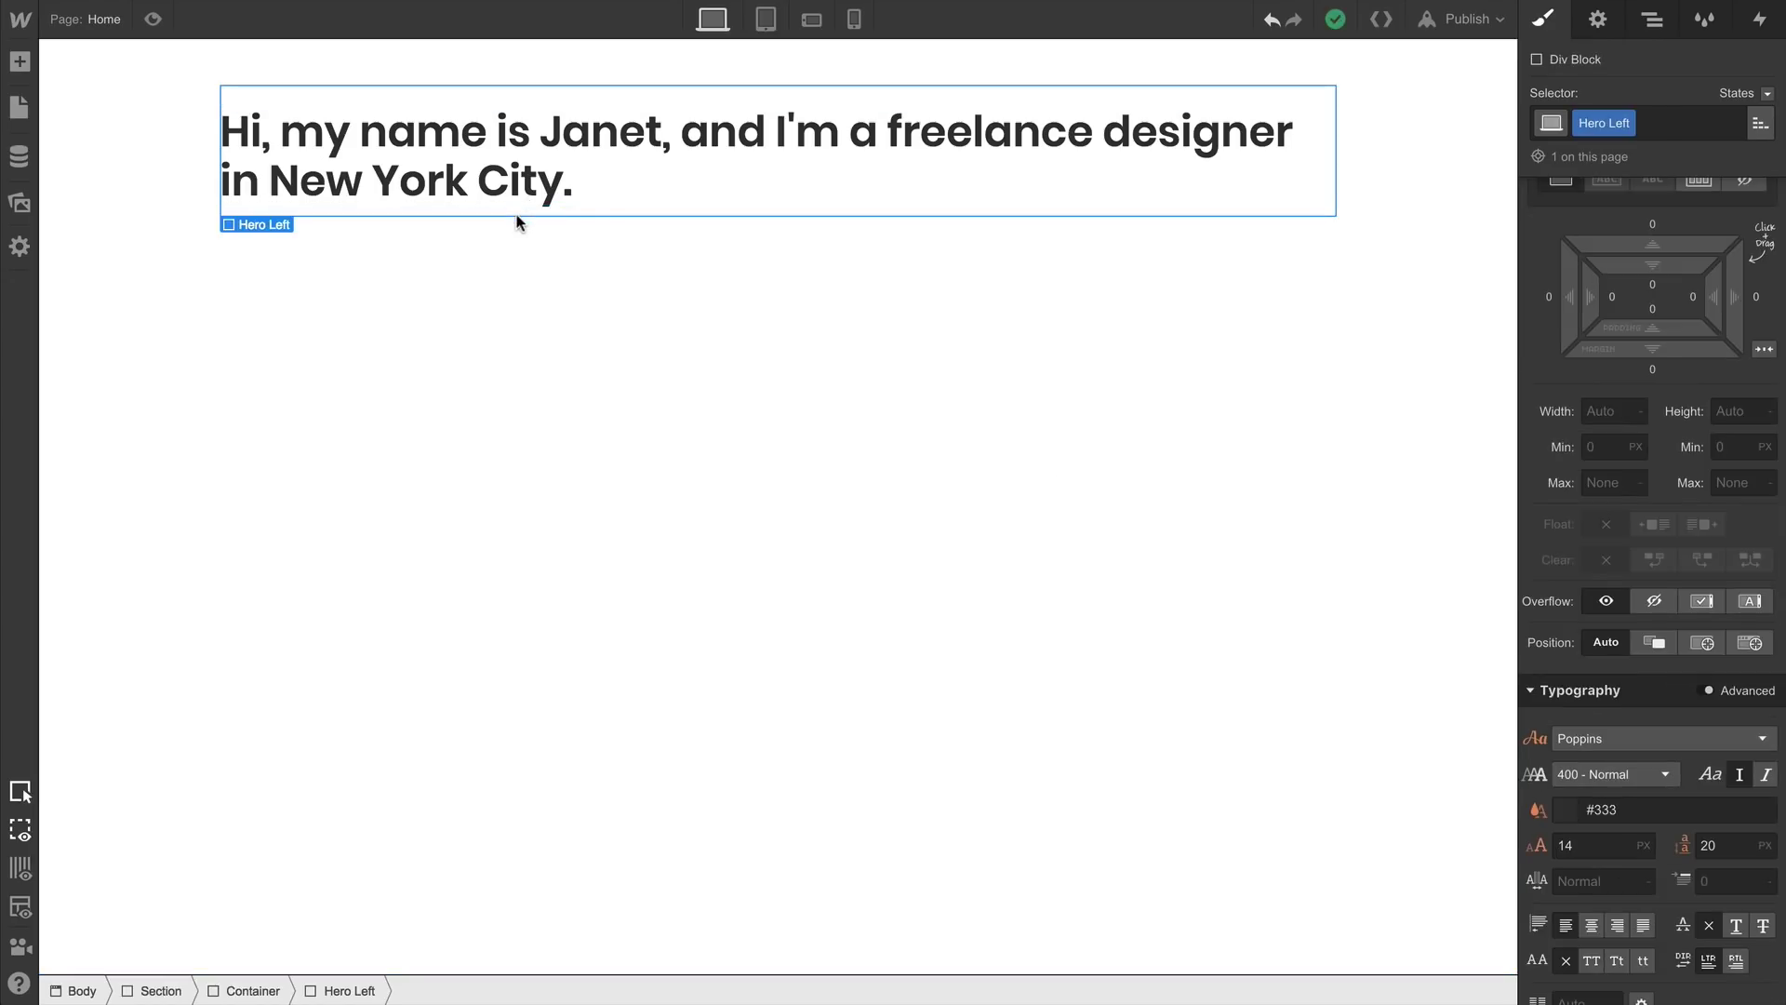
click(1610, 473)
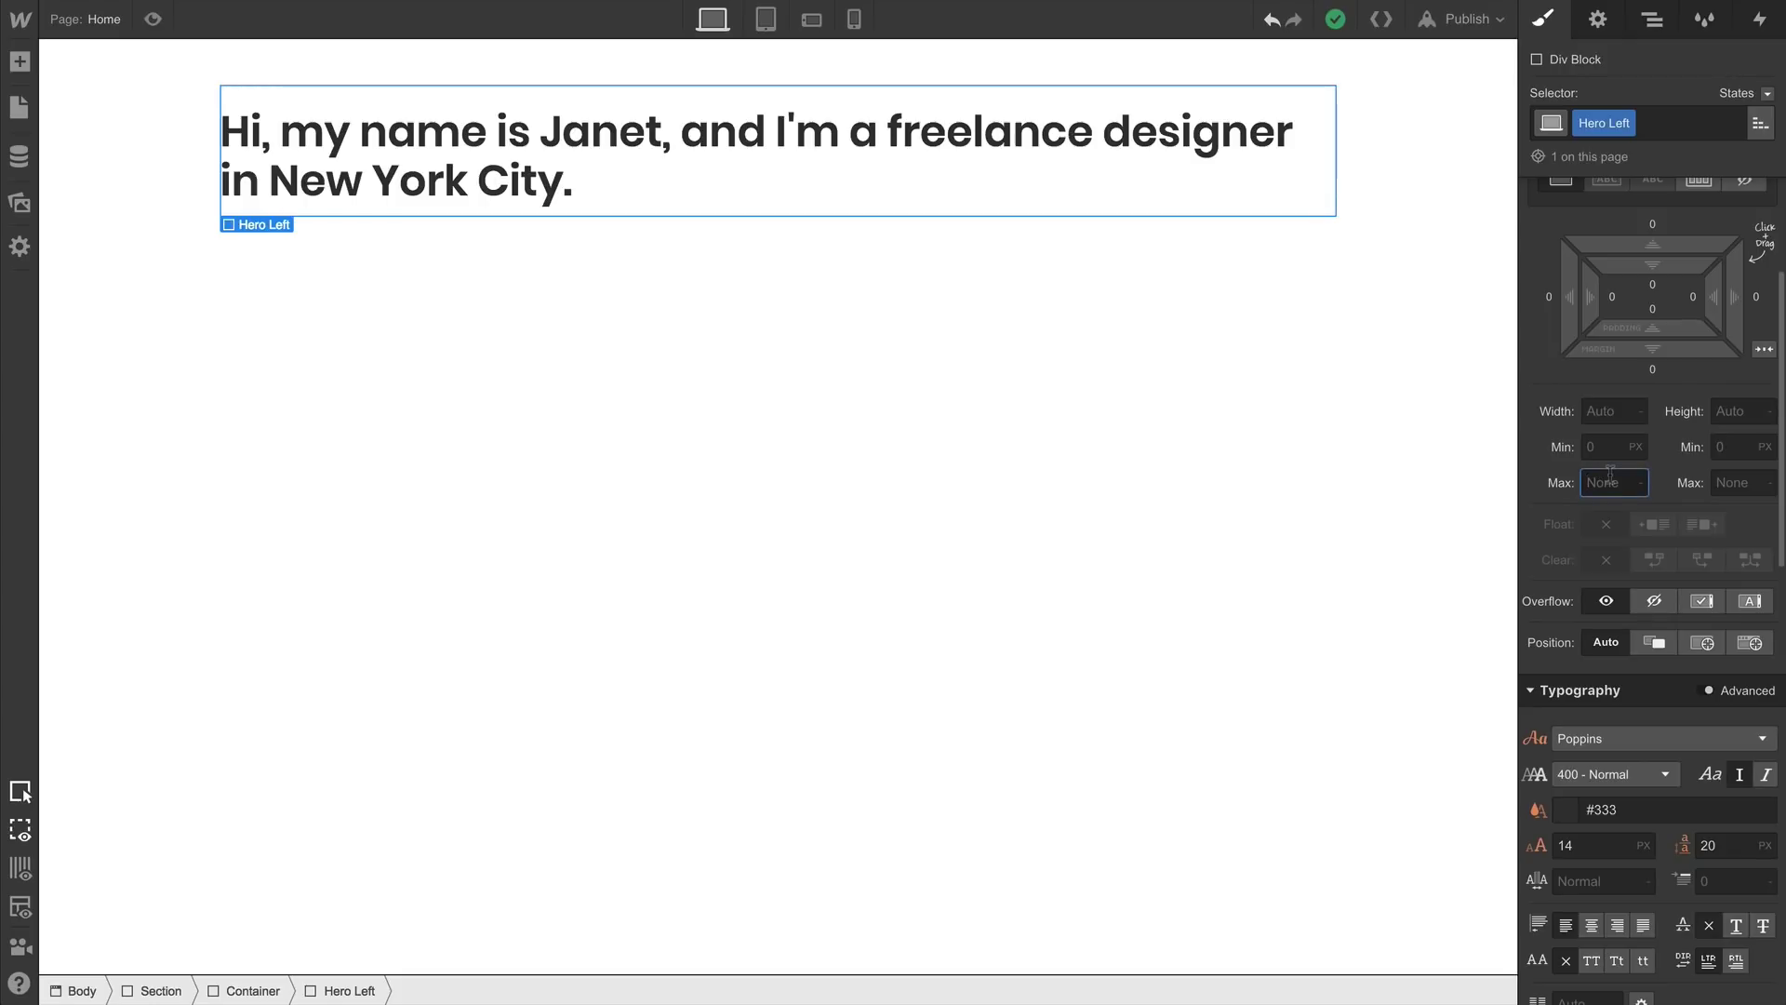
key(Return)
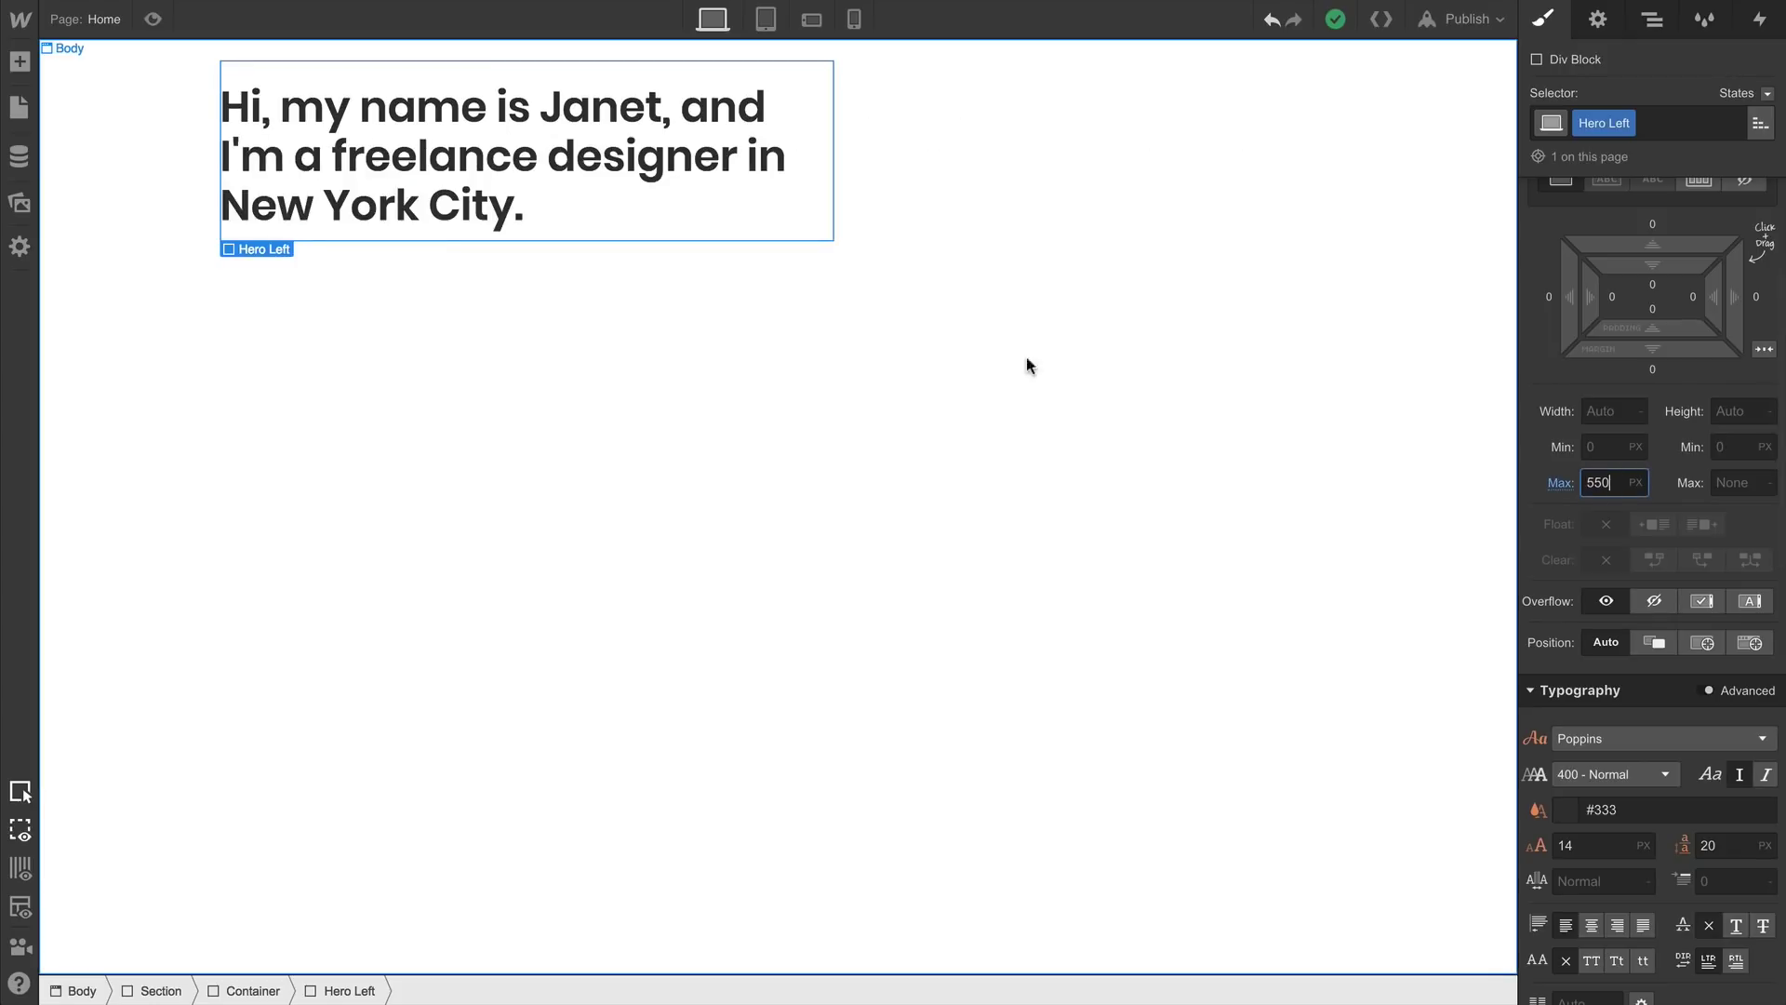
Add a Div Block above the heading sized 80px wide and 2px tall
click(24, 61)
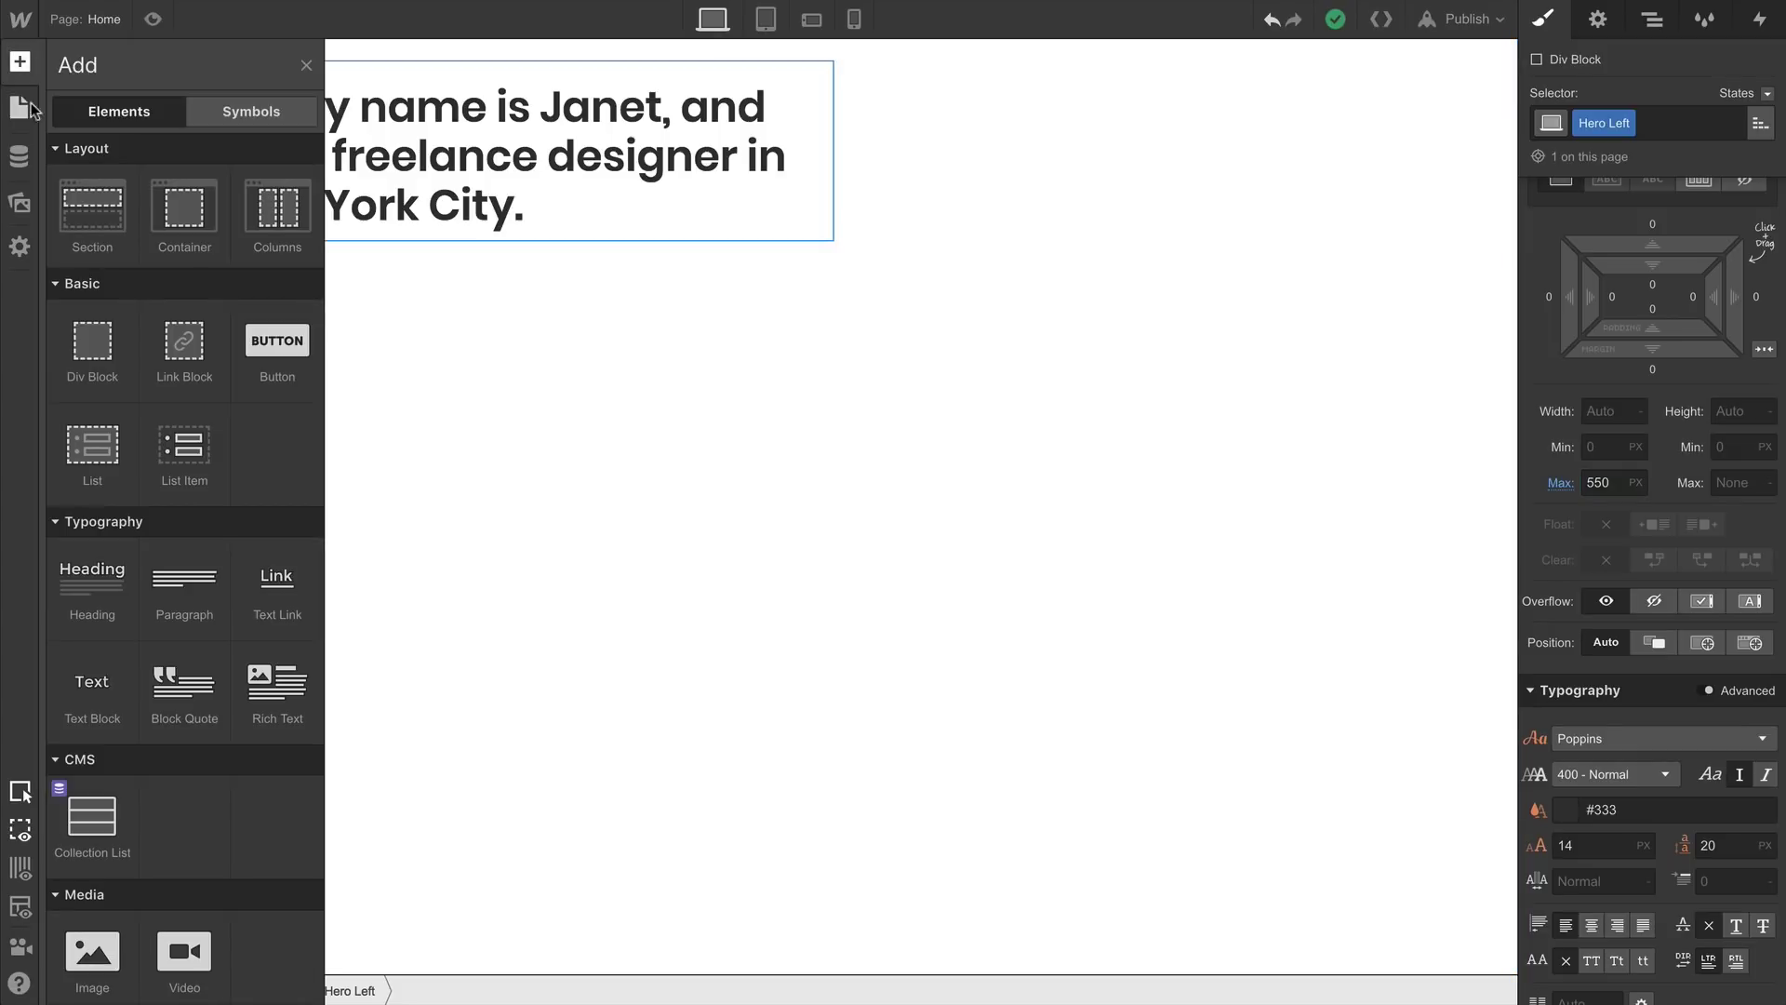
drag(71, 348, 305, 91)
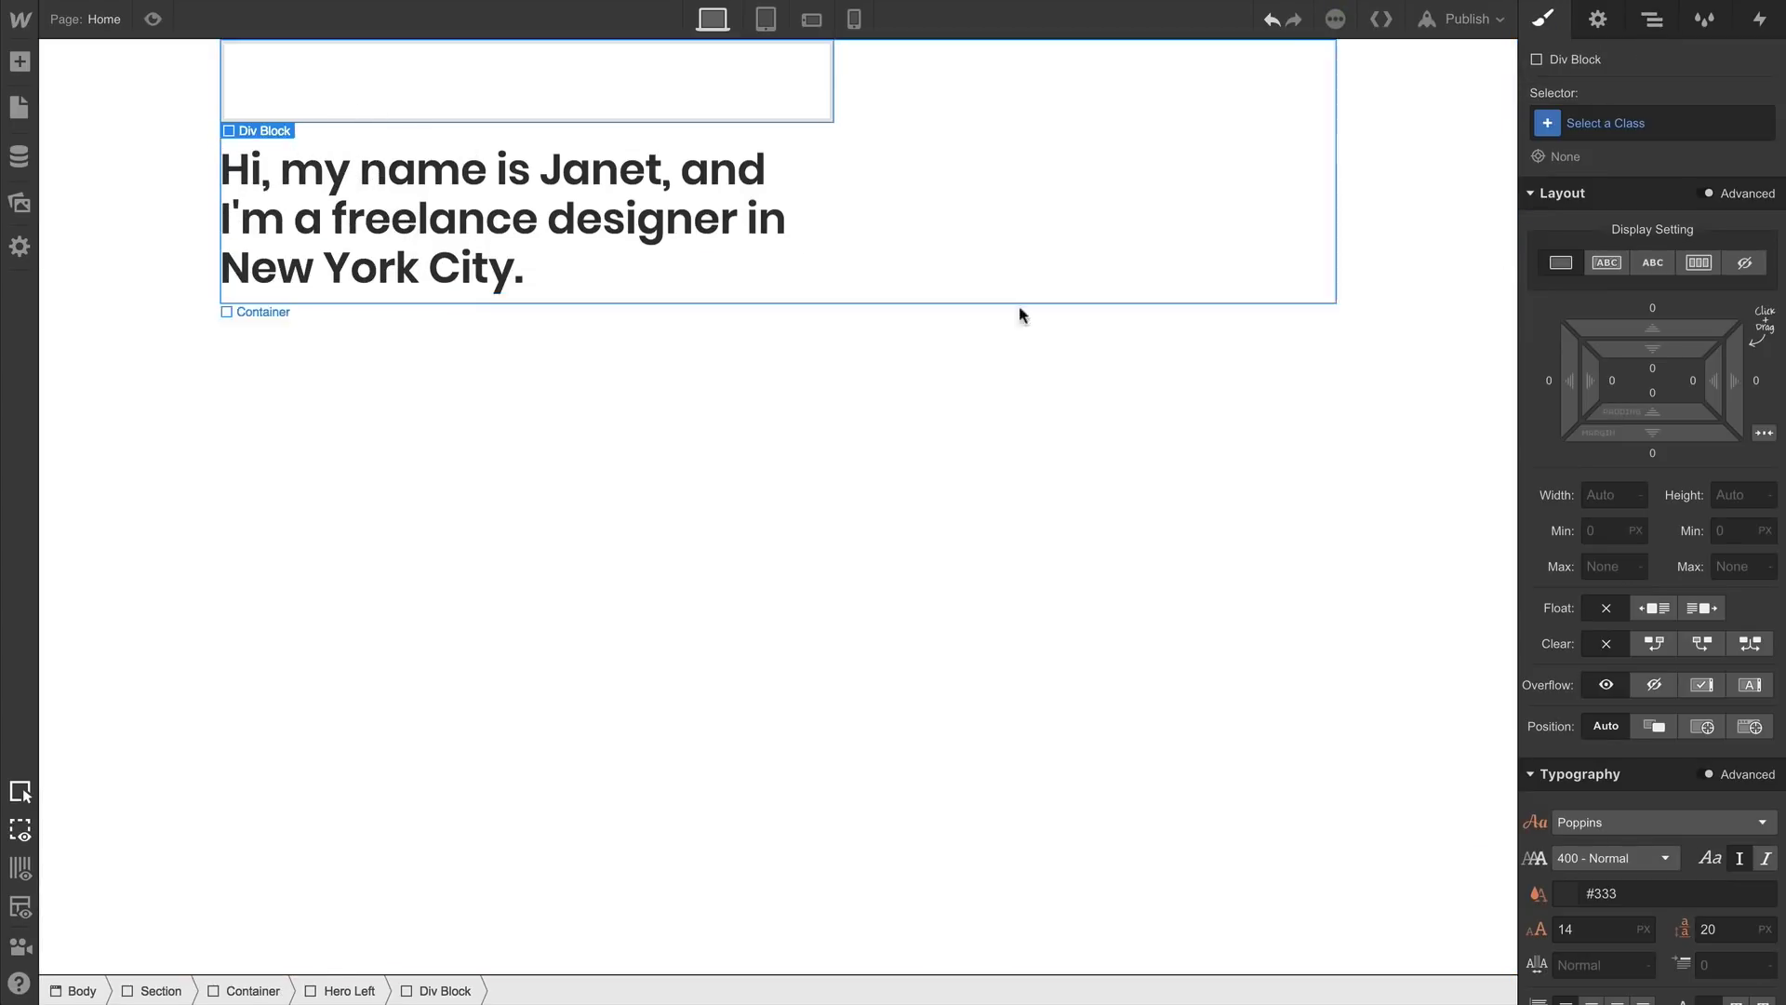
click(1590, 496)
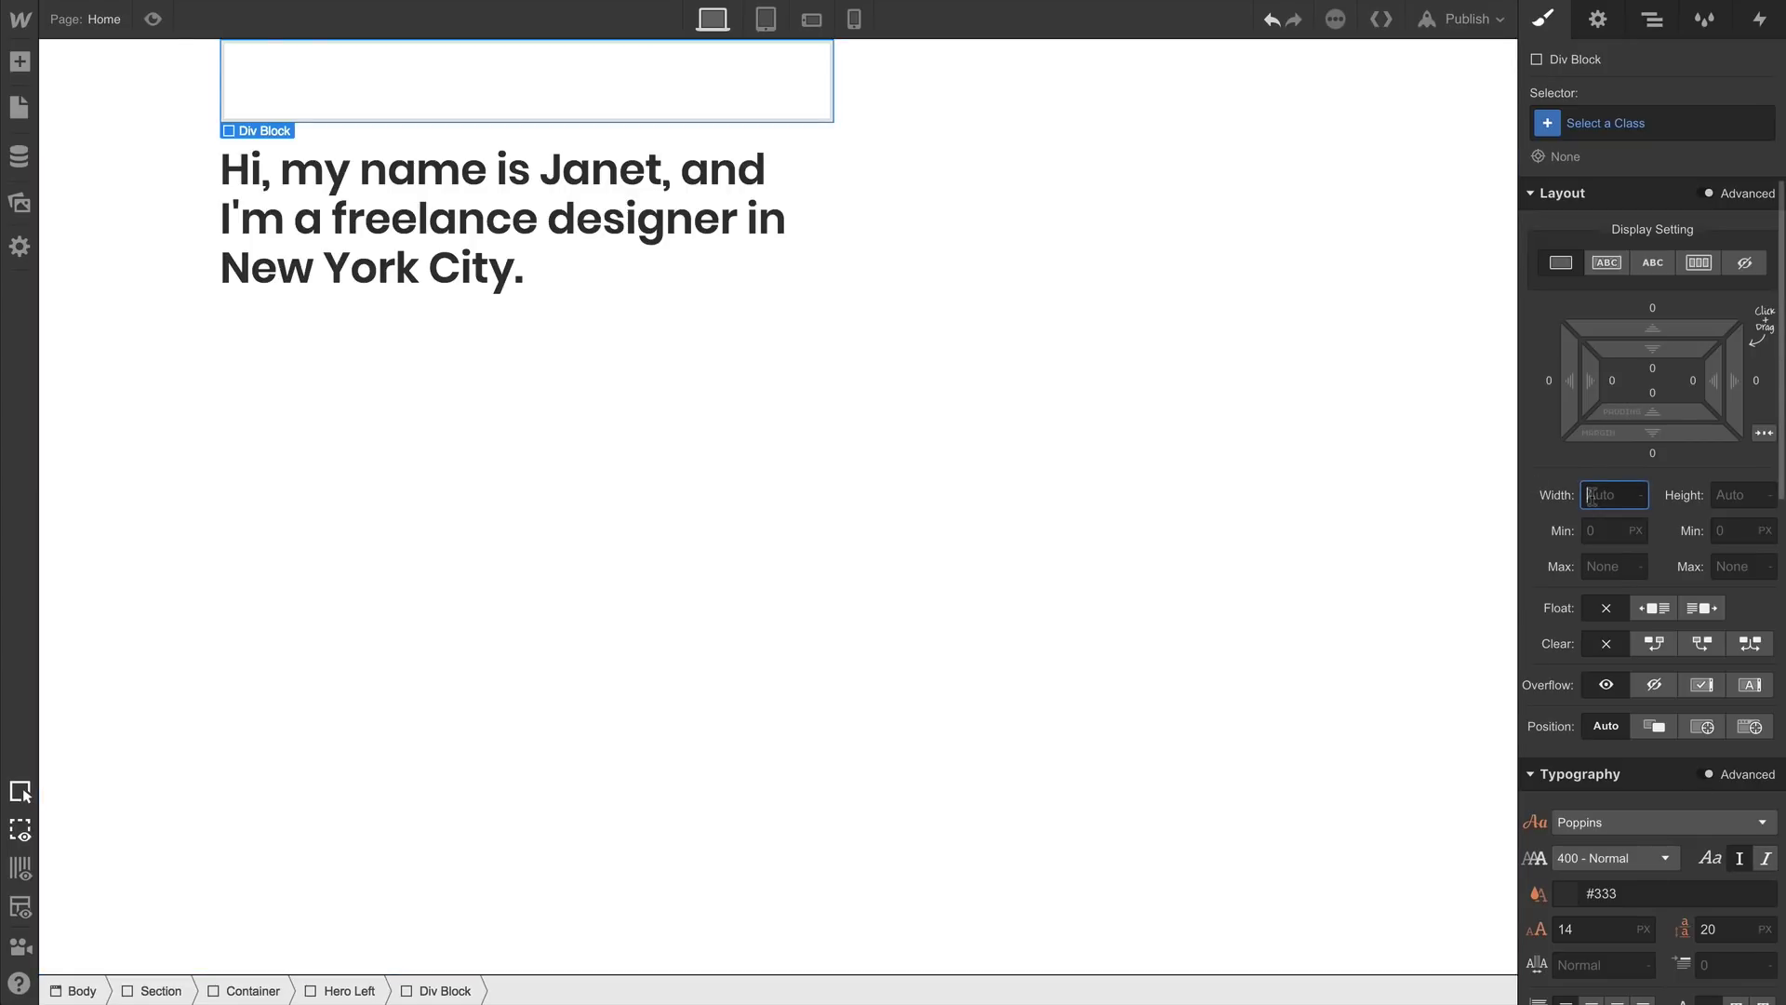
key(Return)
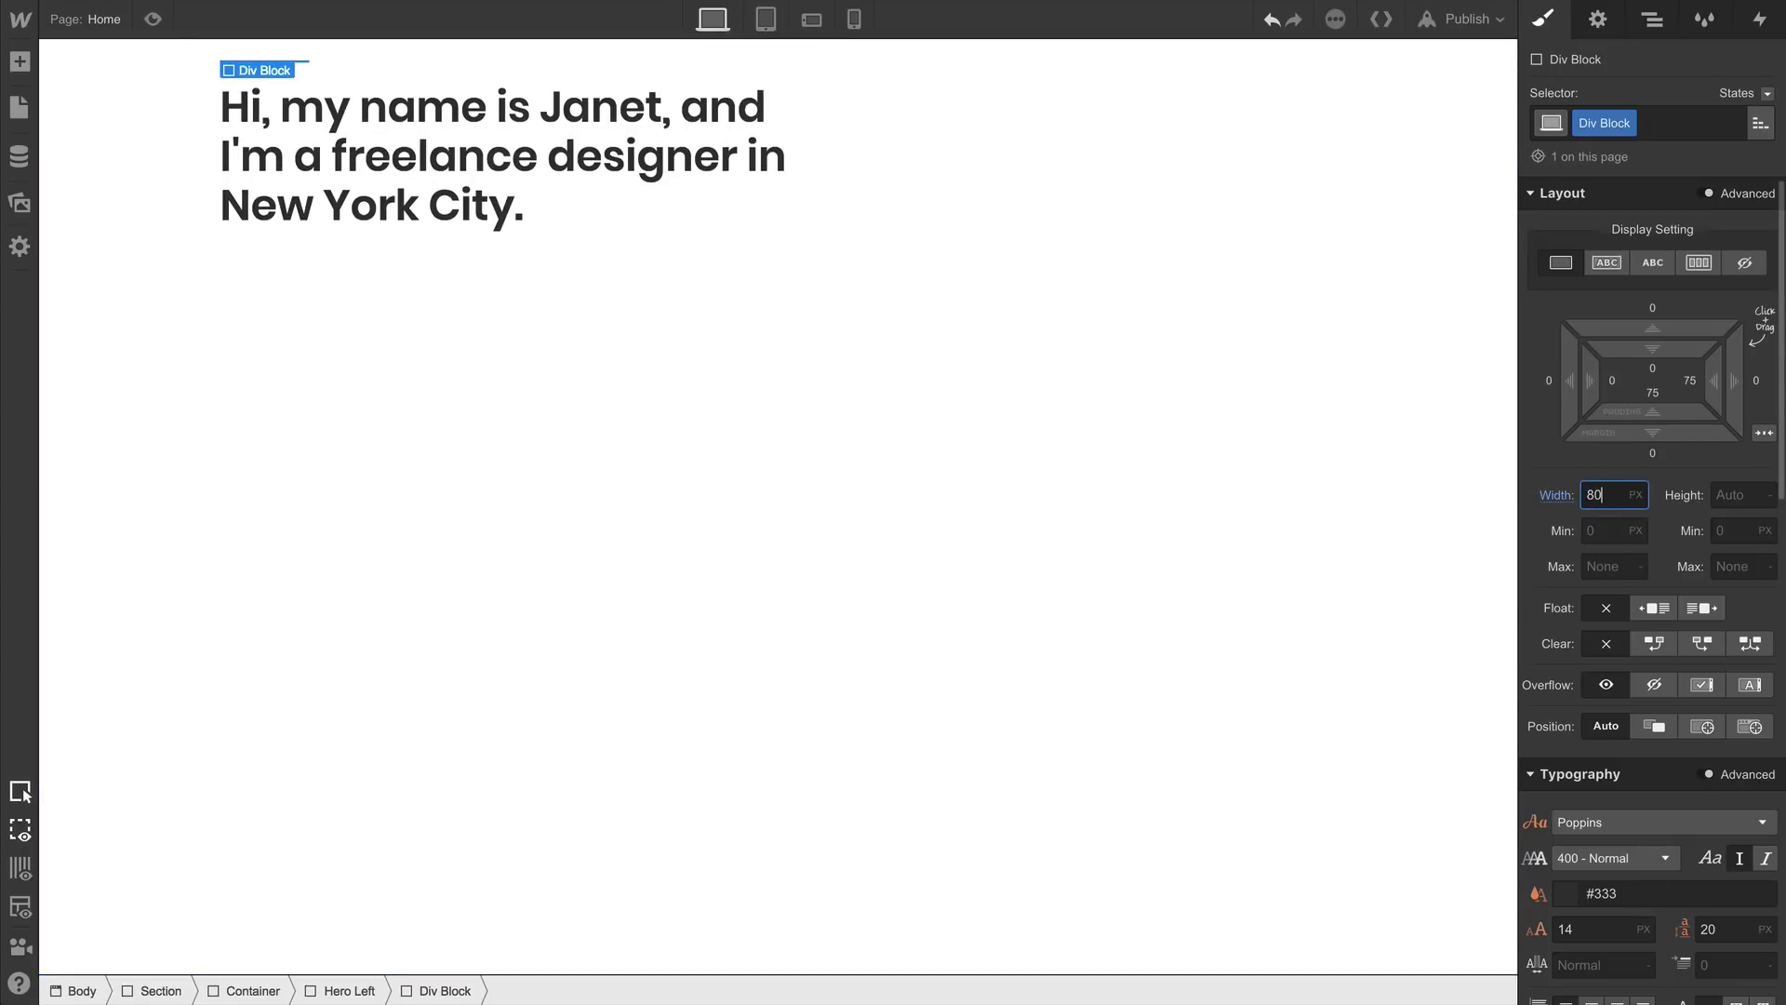
click(1740, 496)
text(2)
Give the line a black background and equal 92px top and bottom margins
scroll(1559, 626, down, 7)
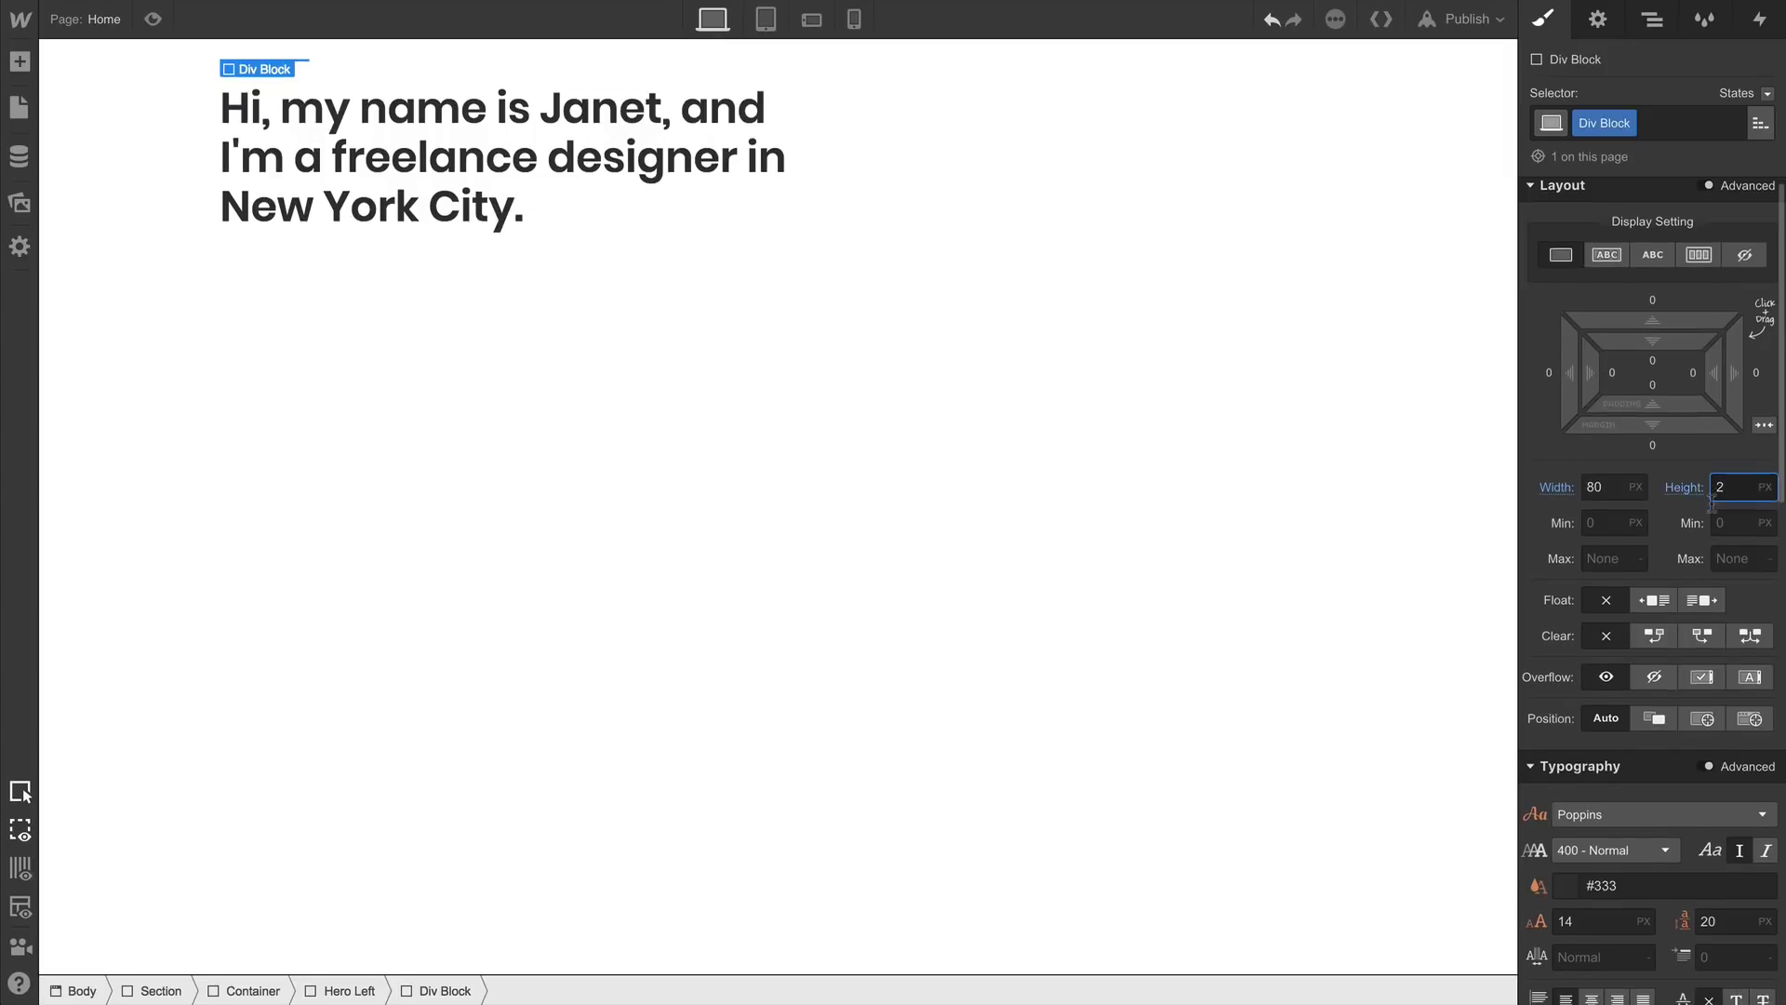
click(1562, 636)
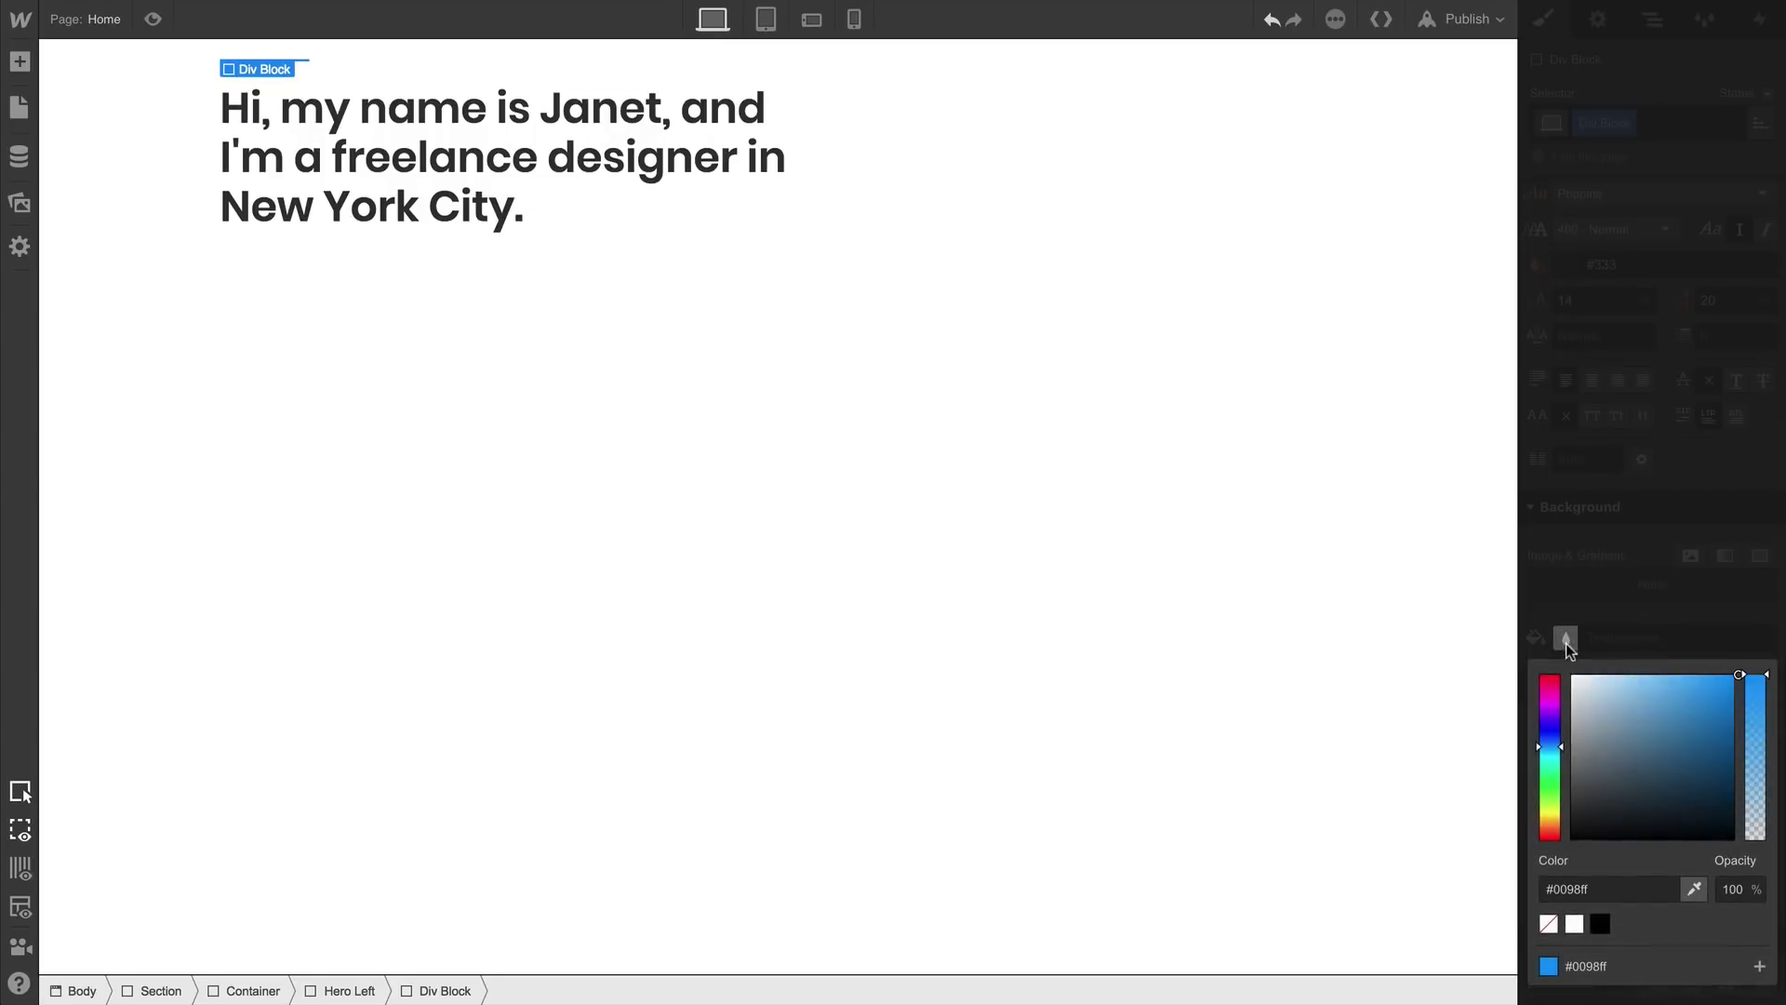
click(1600, 923)
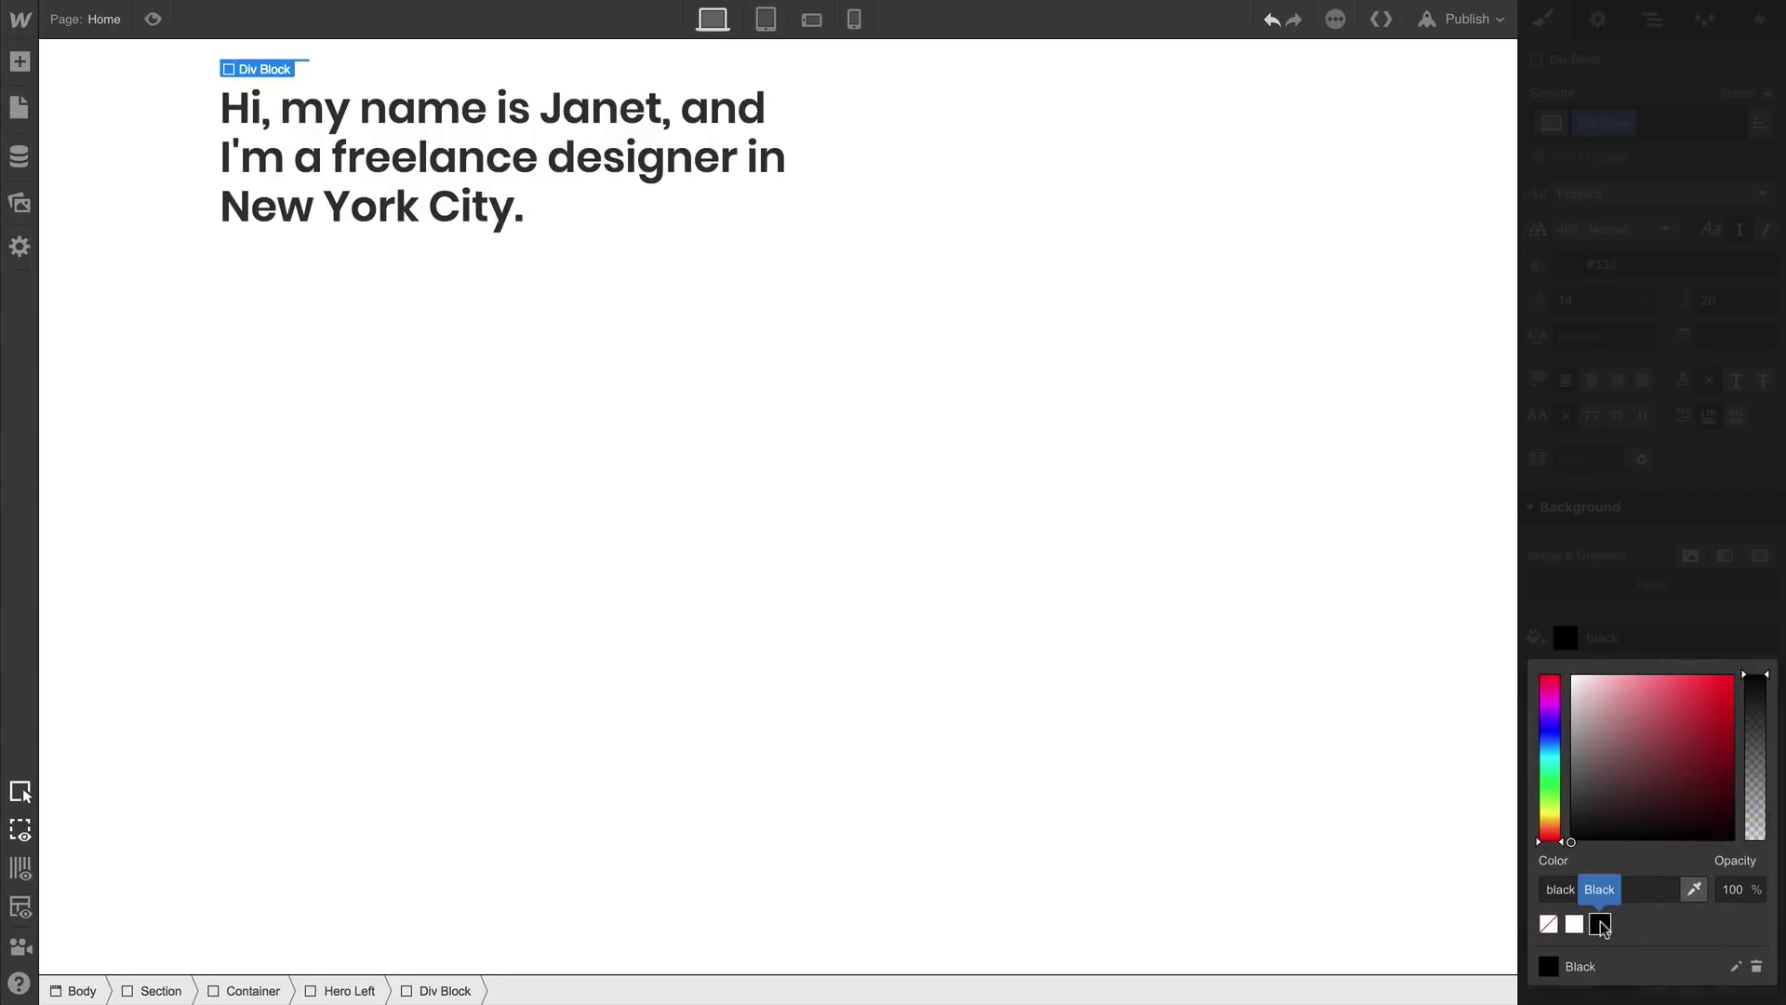
click(1067, 377)
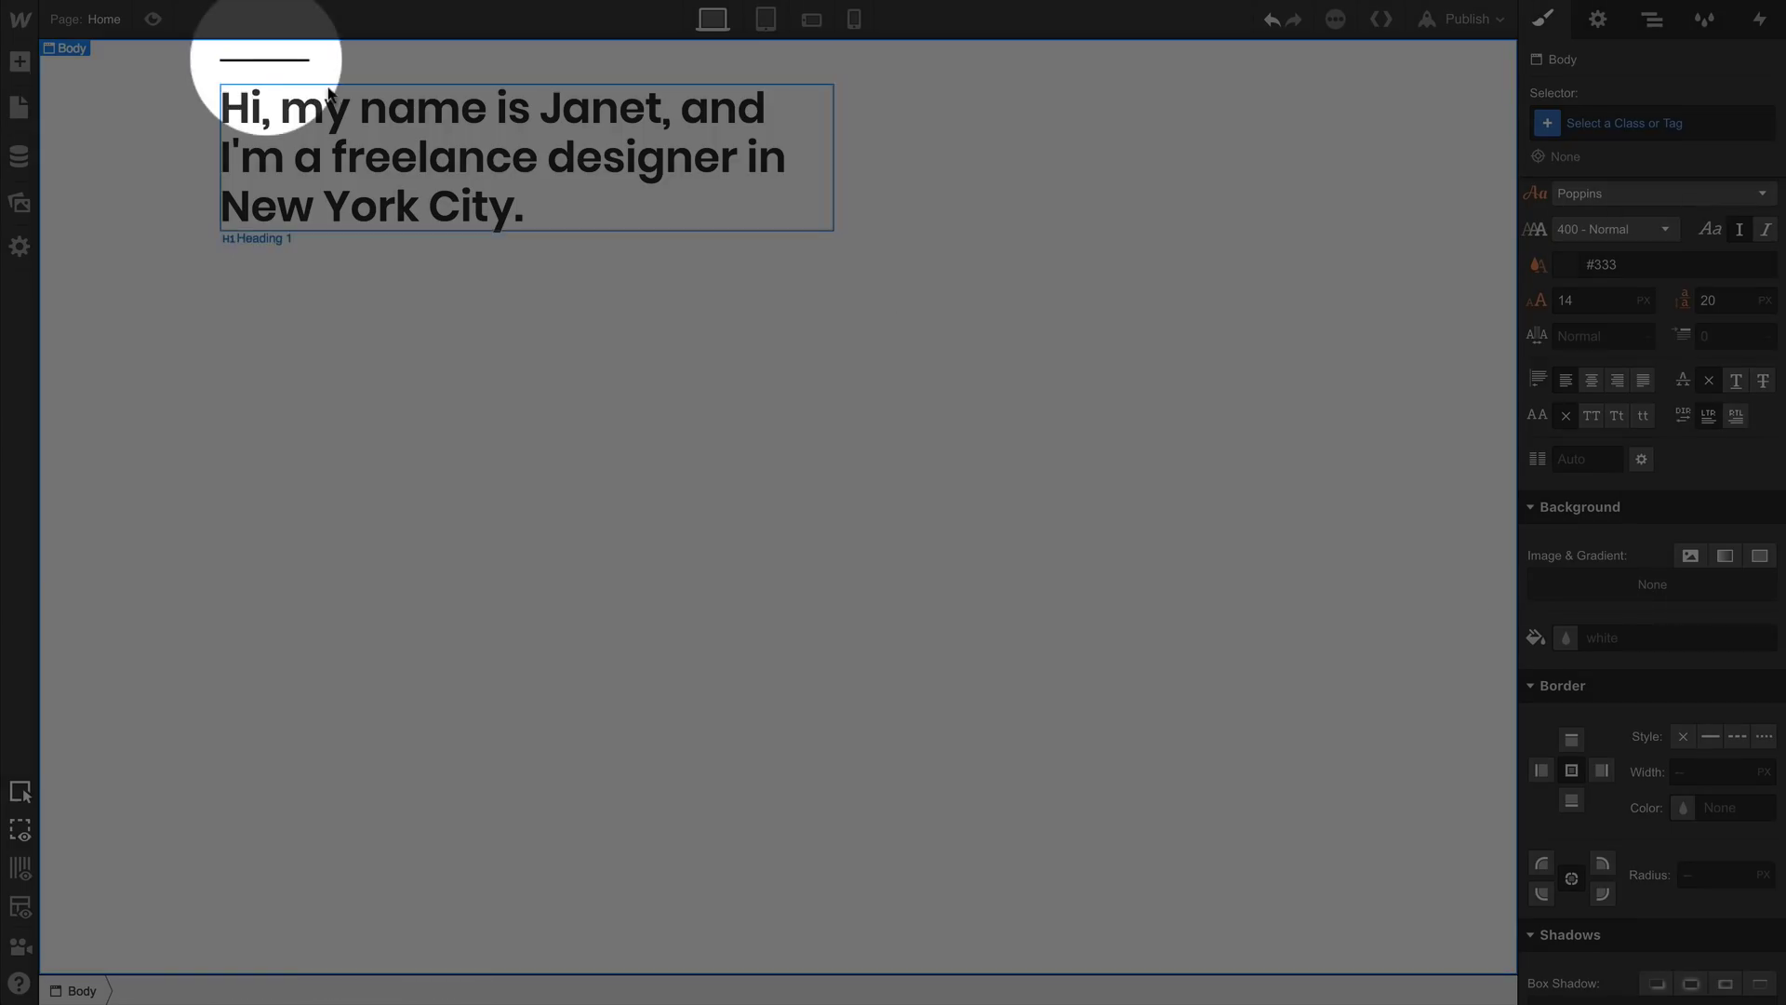
click(279, 67)
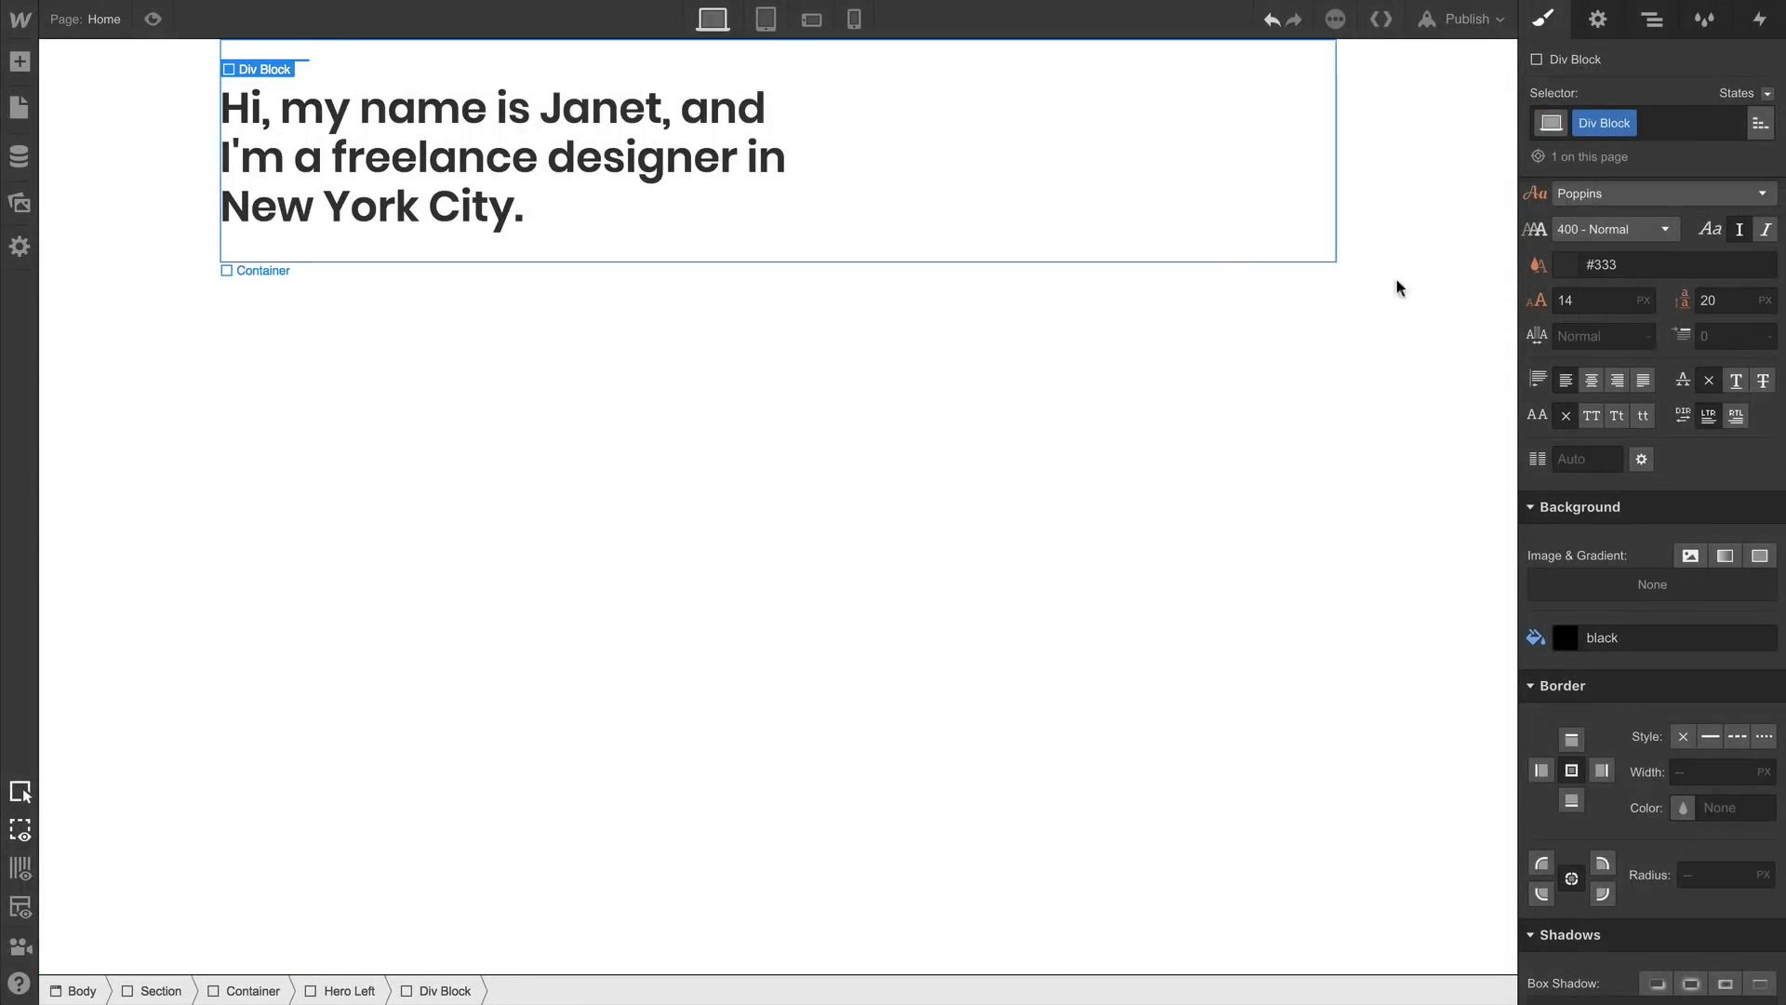
scroll(1667, 321, up, 5)
drag(1666, 326, 1616, 20)
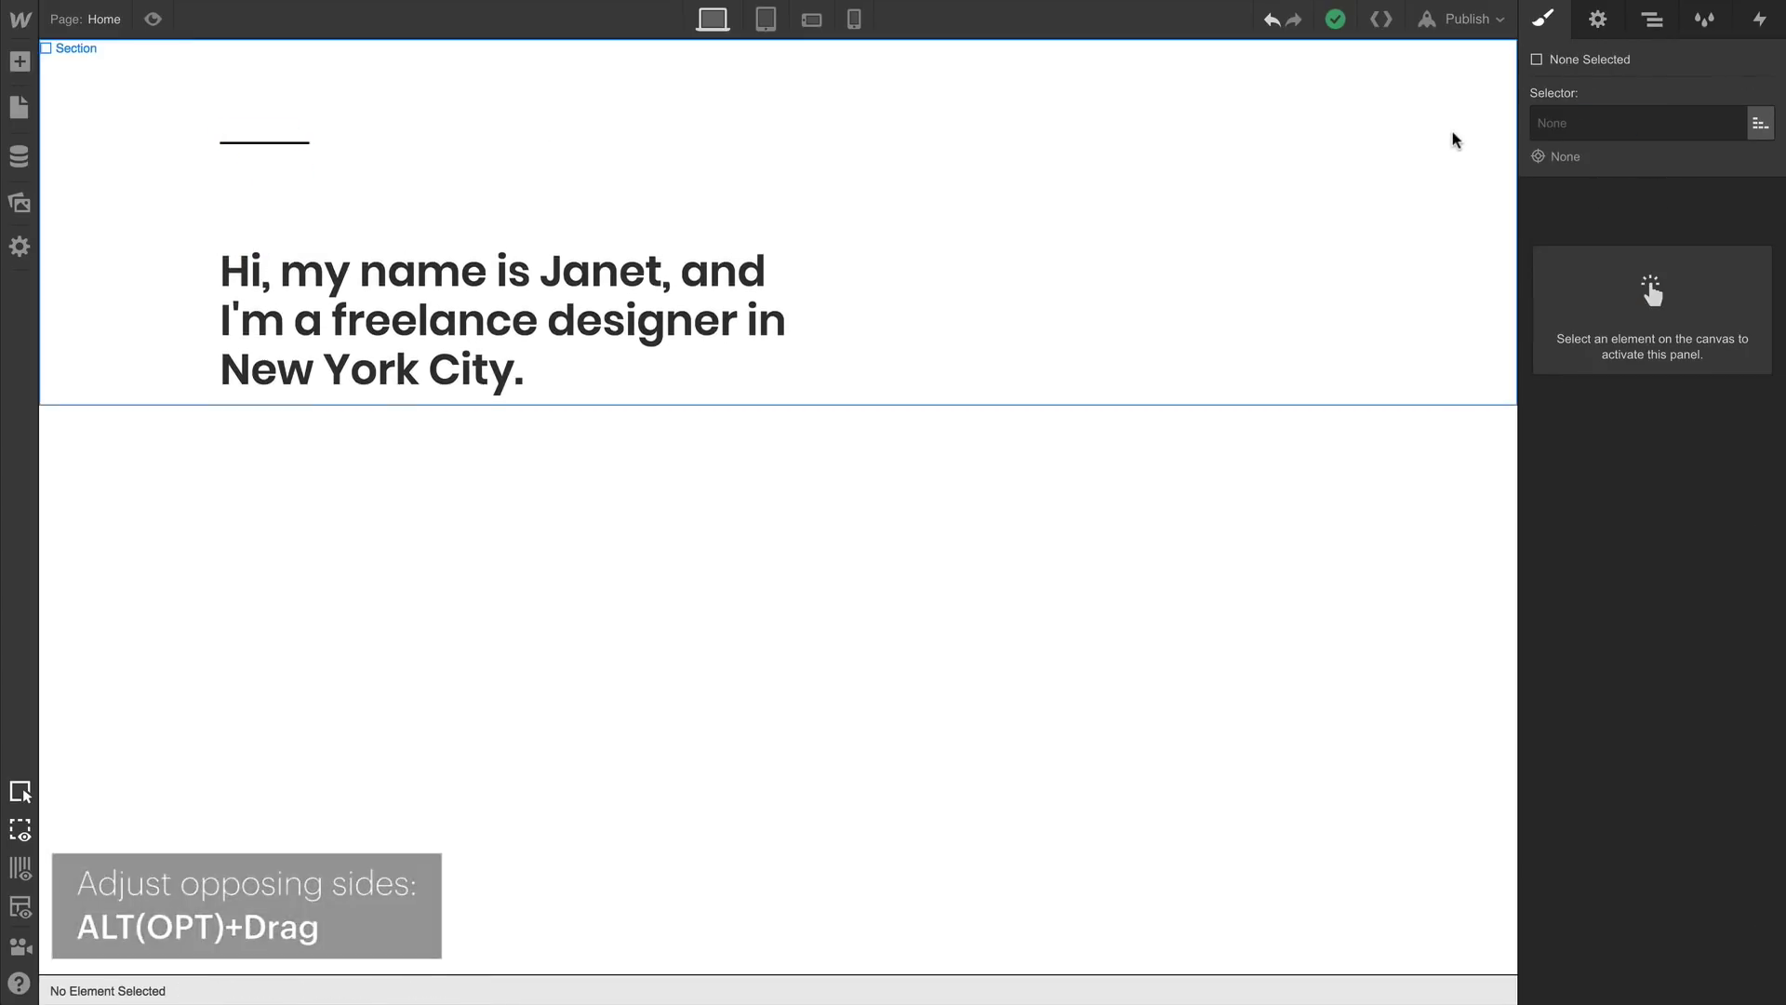
Give the Section 100px top and bottom padding and a Hero Section combo class
click(1450, 132)
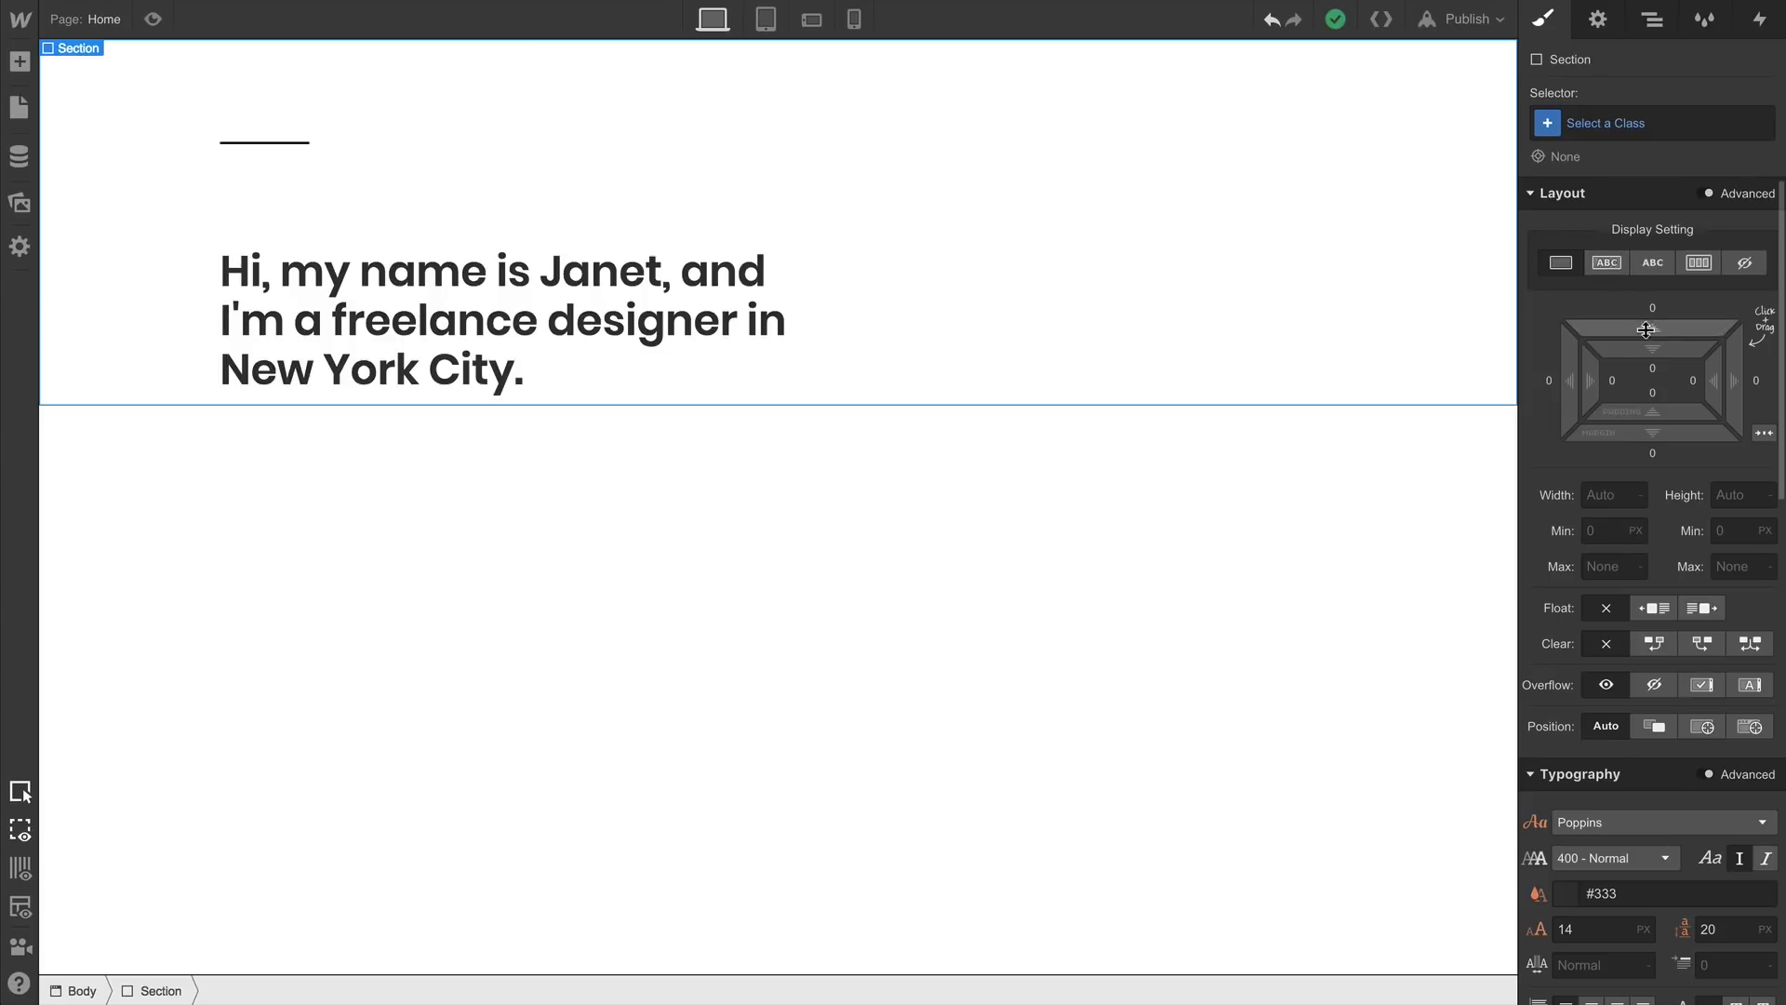
drag(1656, 346, 1648, 685)
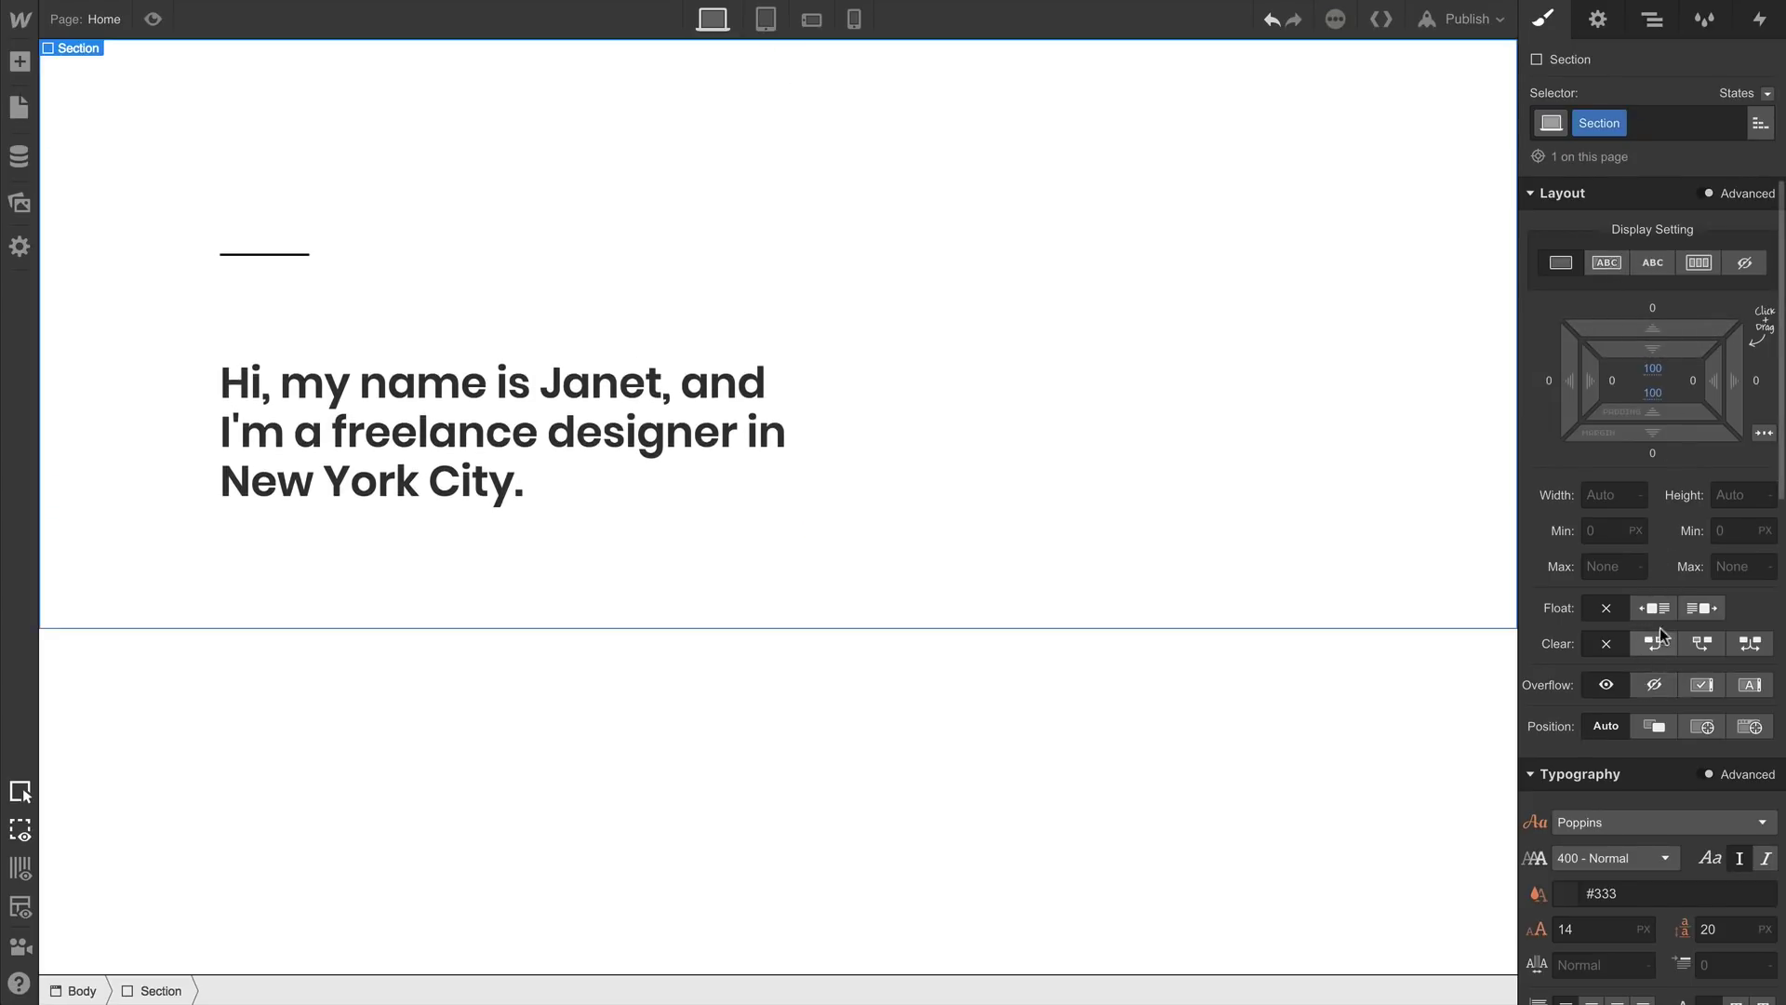
click(1686, 126)
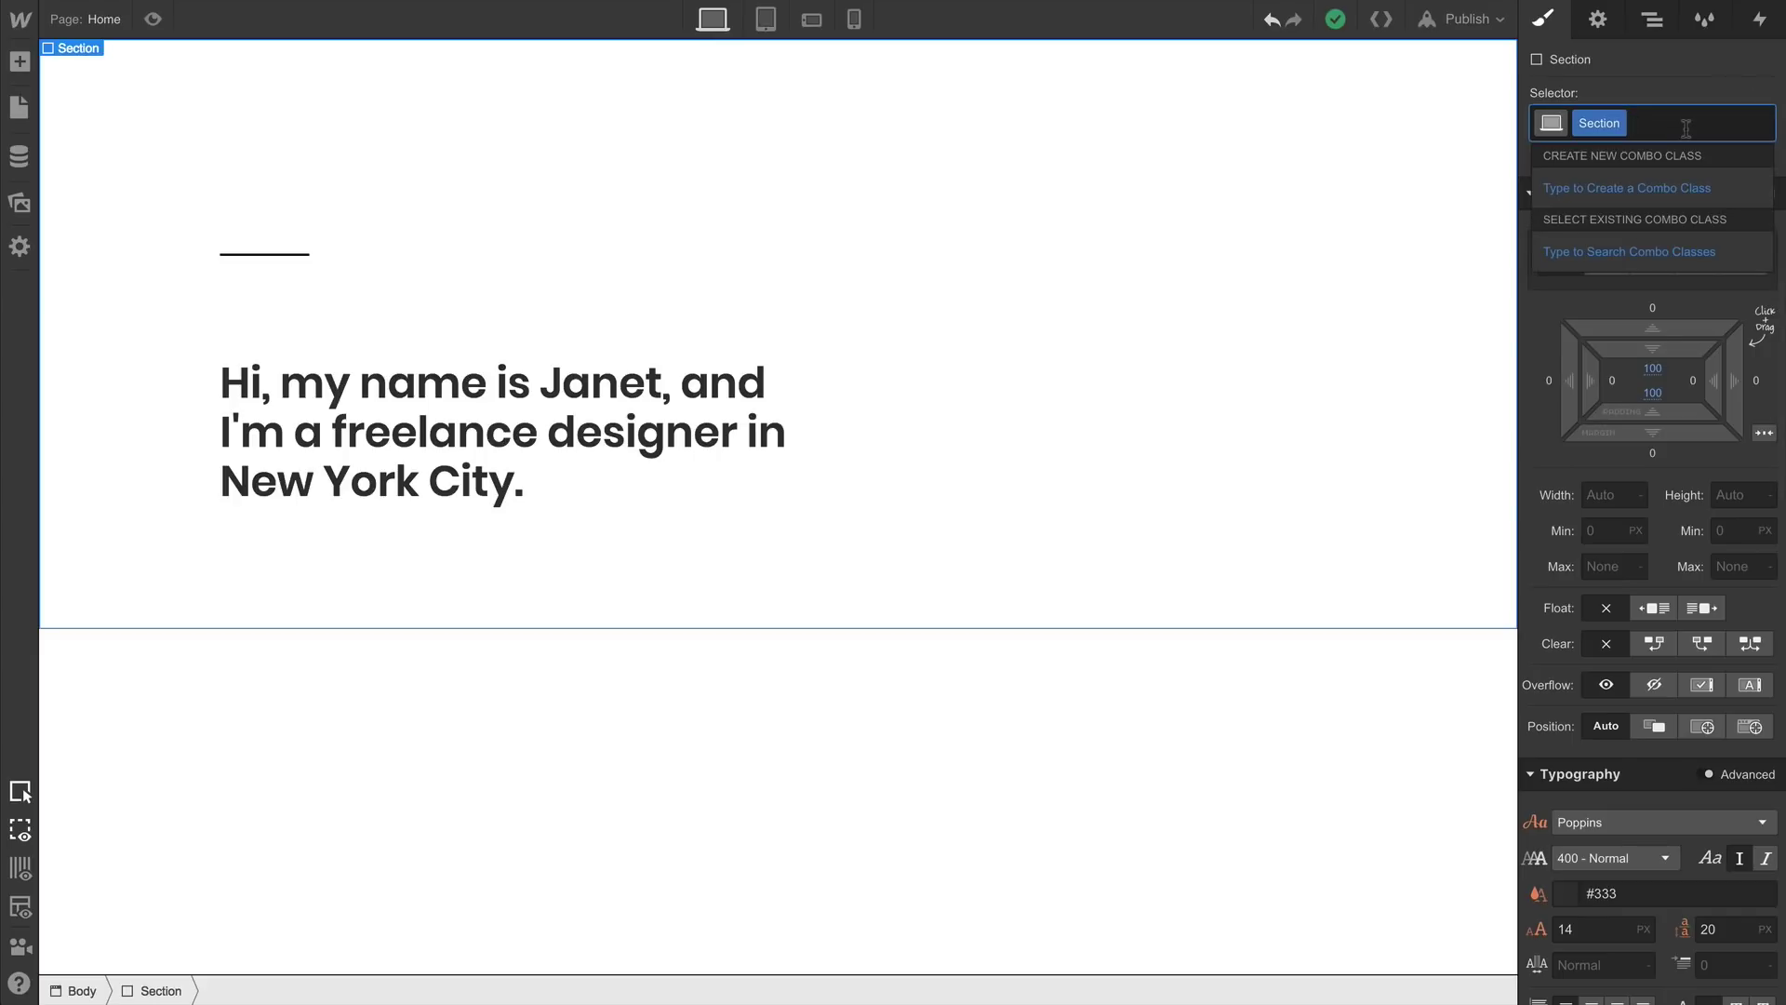
text(Hero Section)
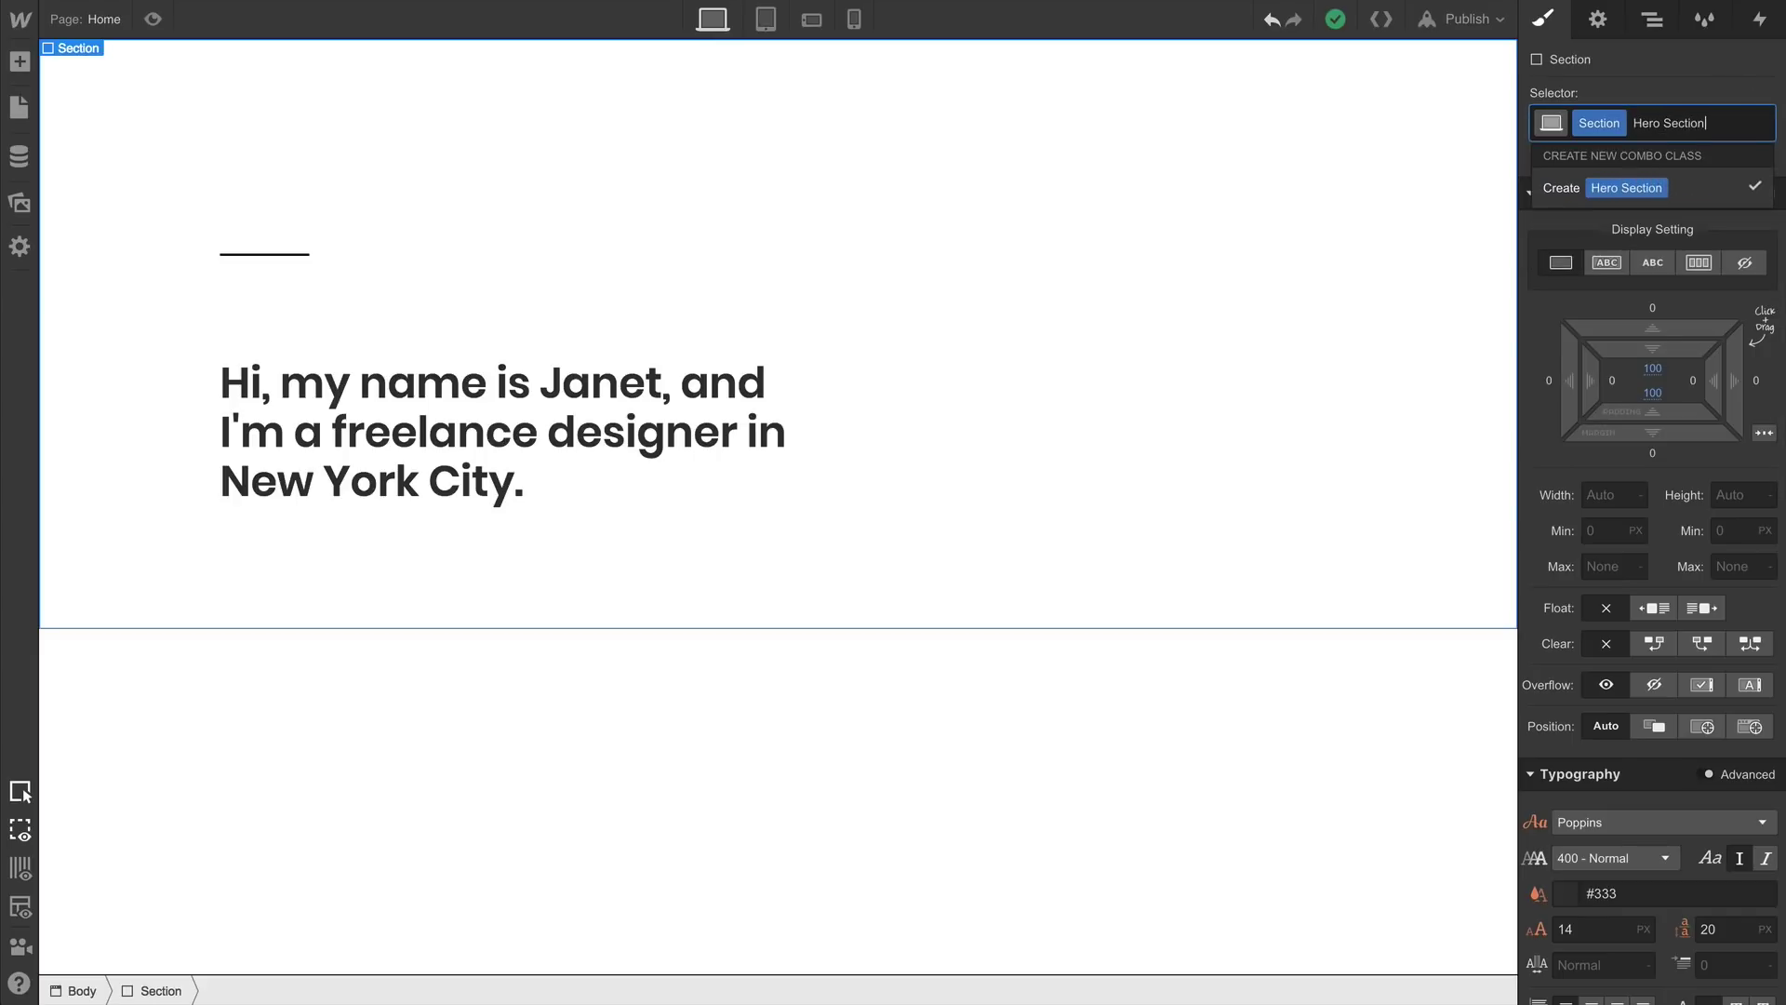
key(Return)
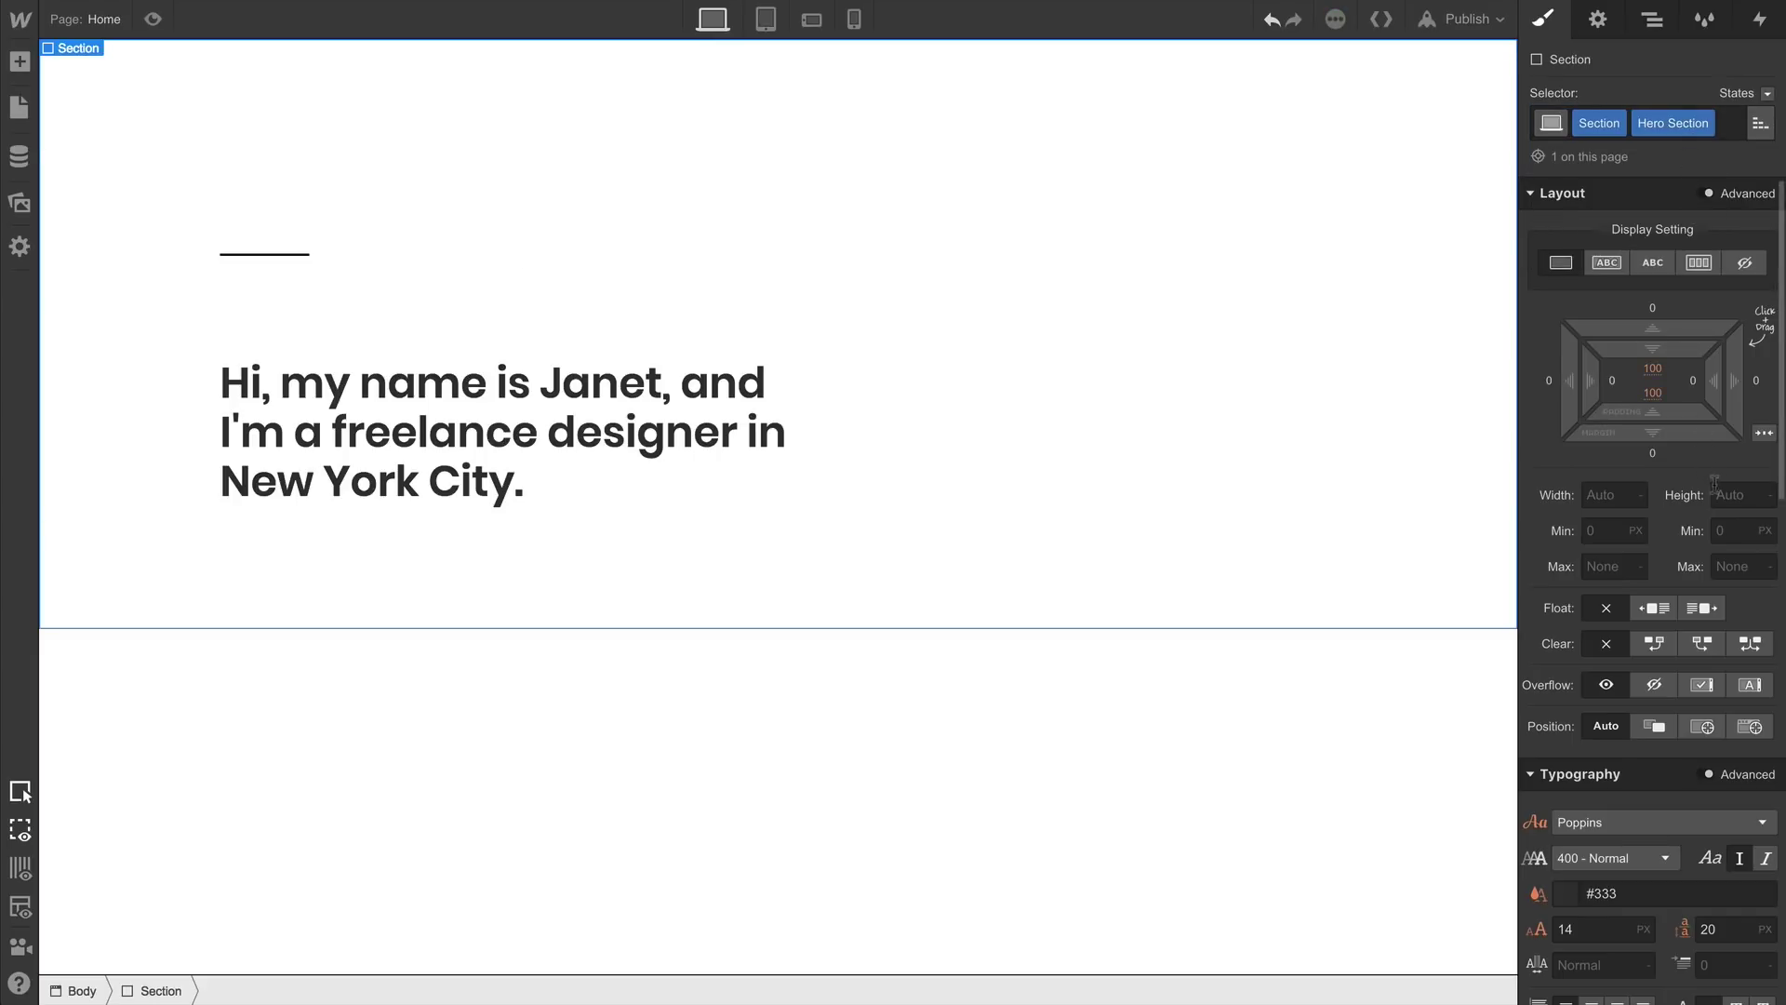
Set the Section's height to 800 with a centred flex layout and switched direction
click(1718, 494)
text(800)
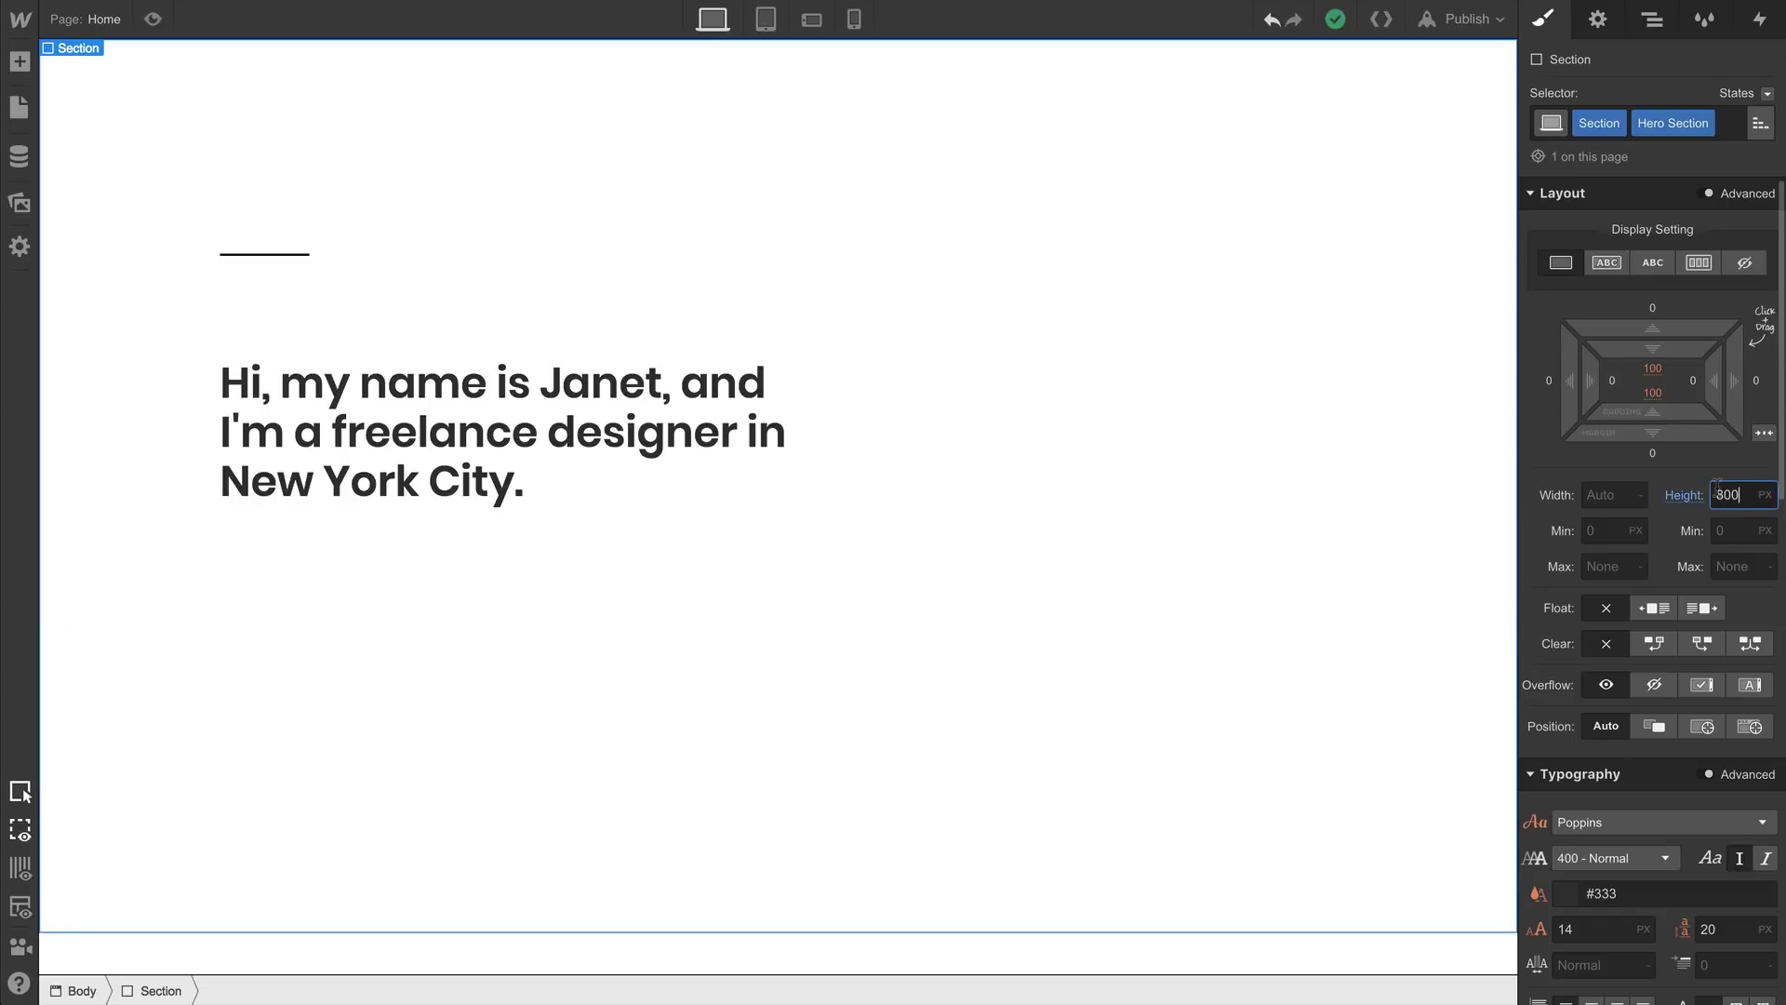
click(1698, 263)
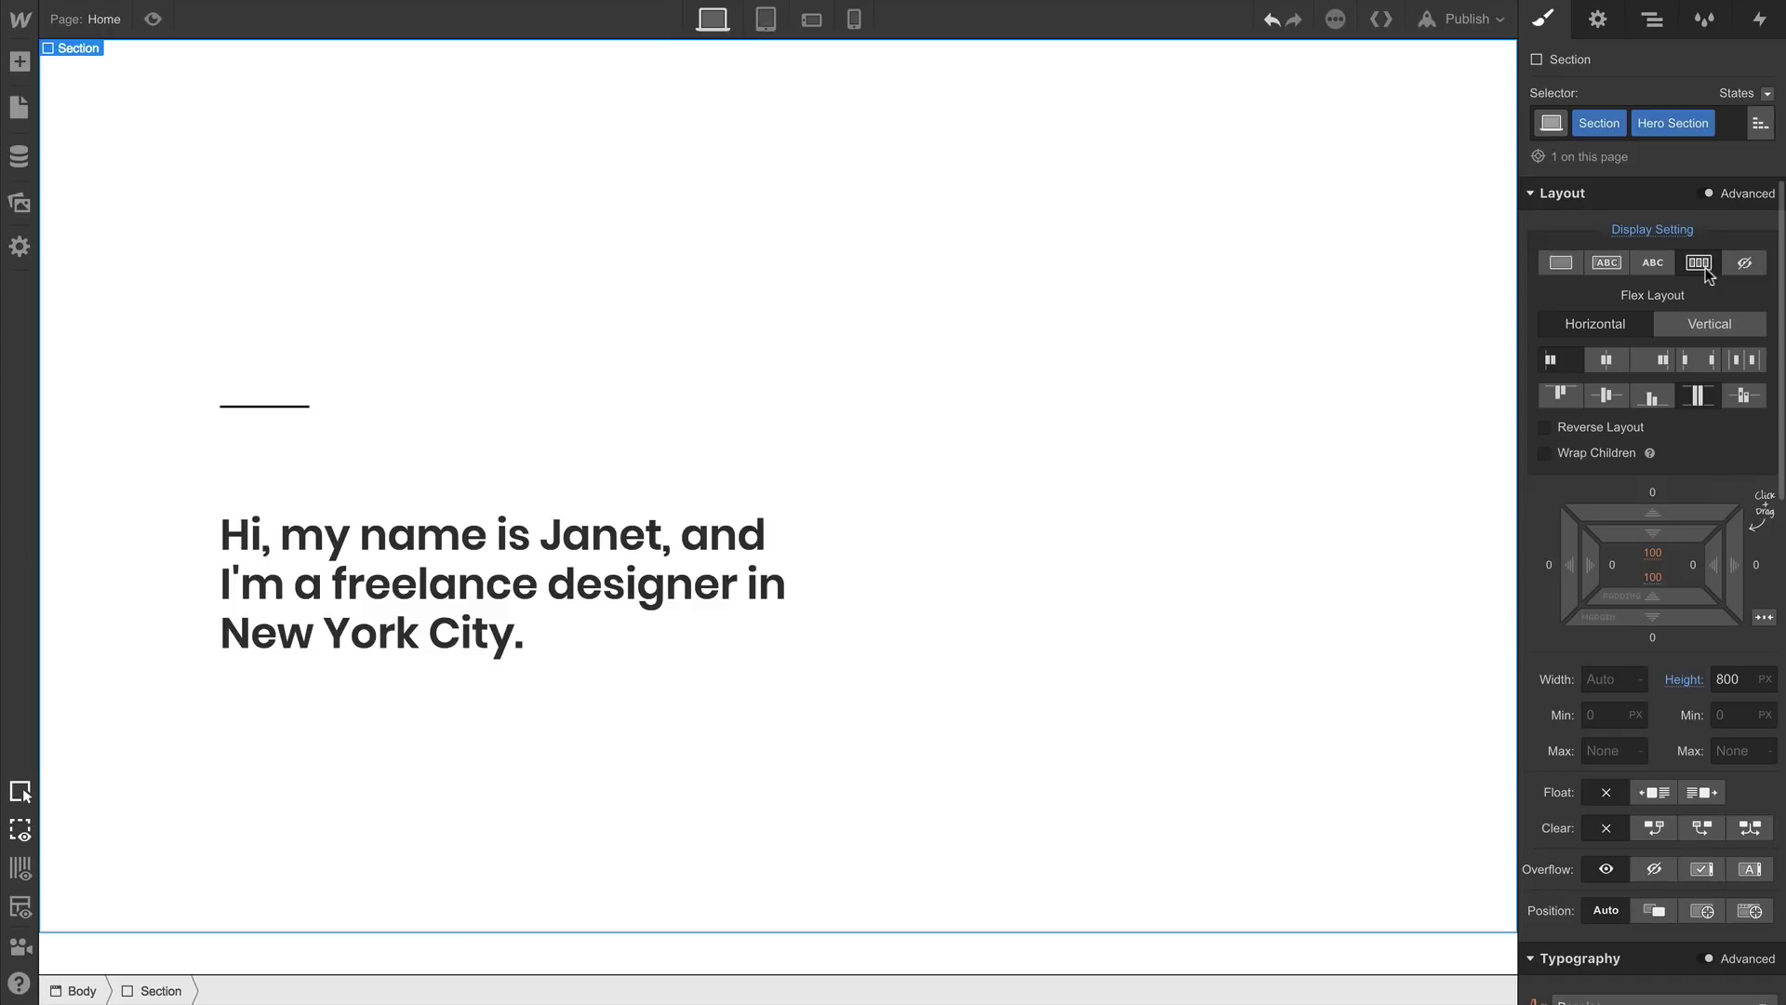
click(1605, 359)
click(1606, 395)
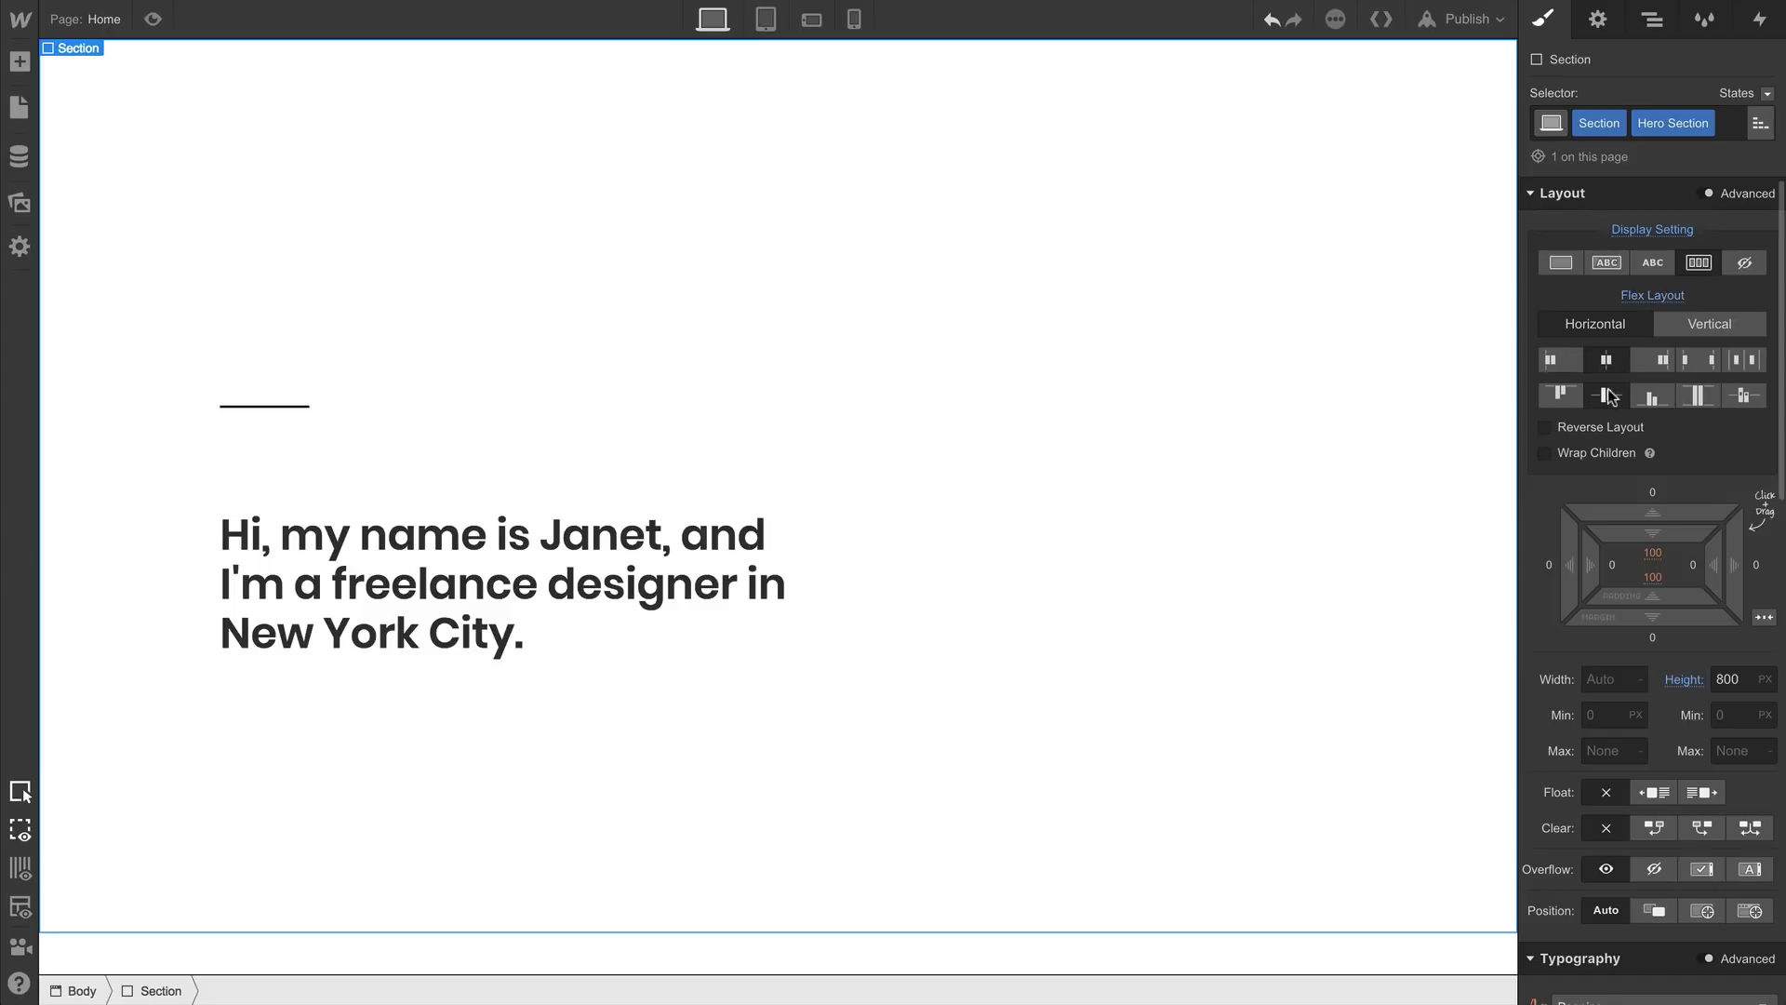
click(1692, 322)
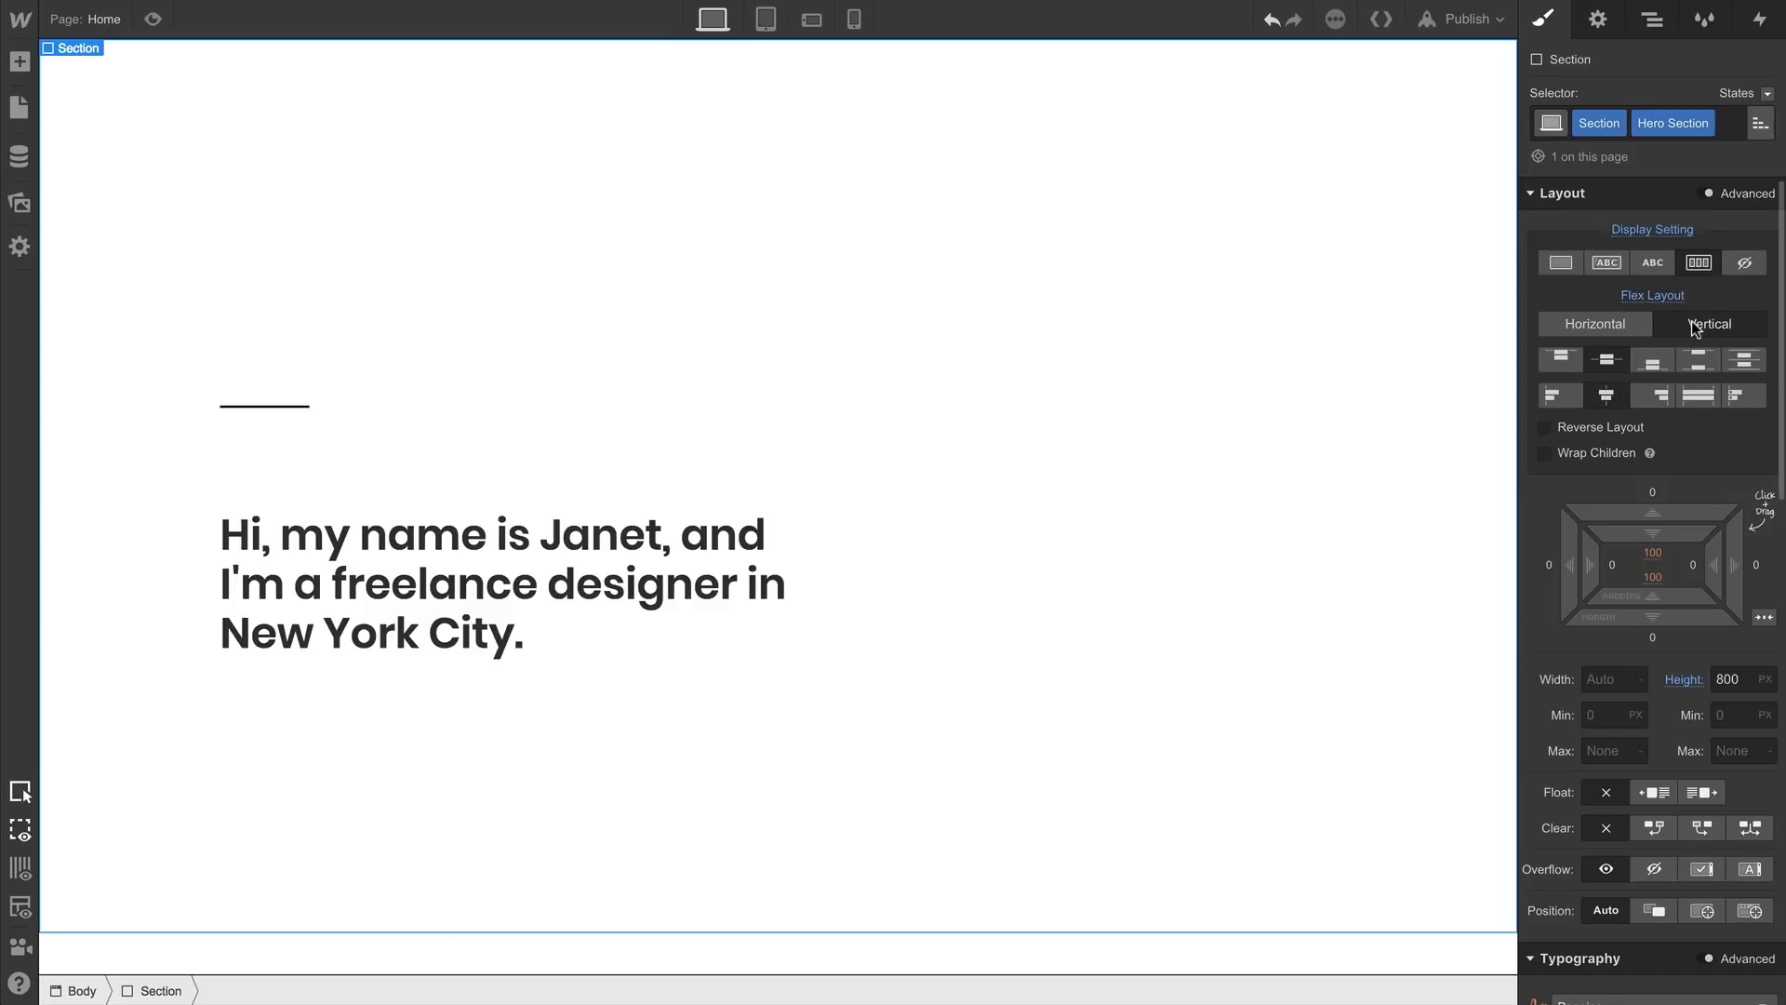
Add another Div Block to the Container with the class Hero Right
click(651, 446)
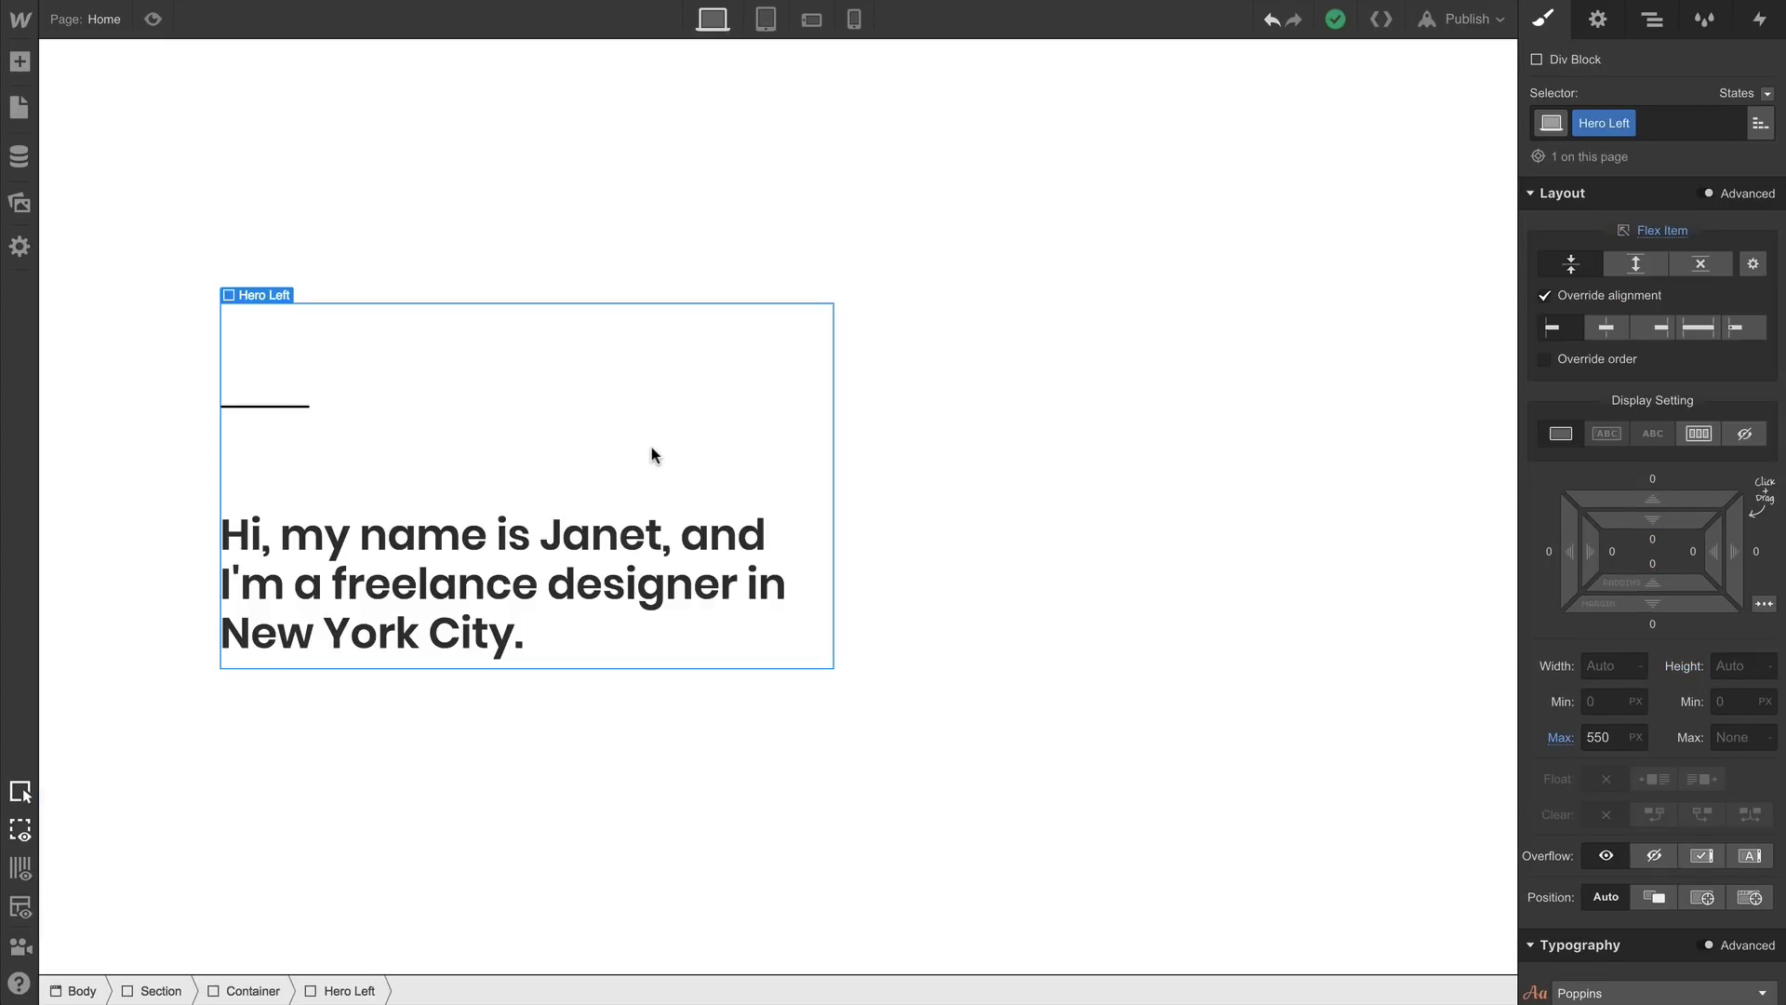
click(19, 62)
drag(76, 322, 882, 609)
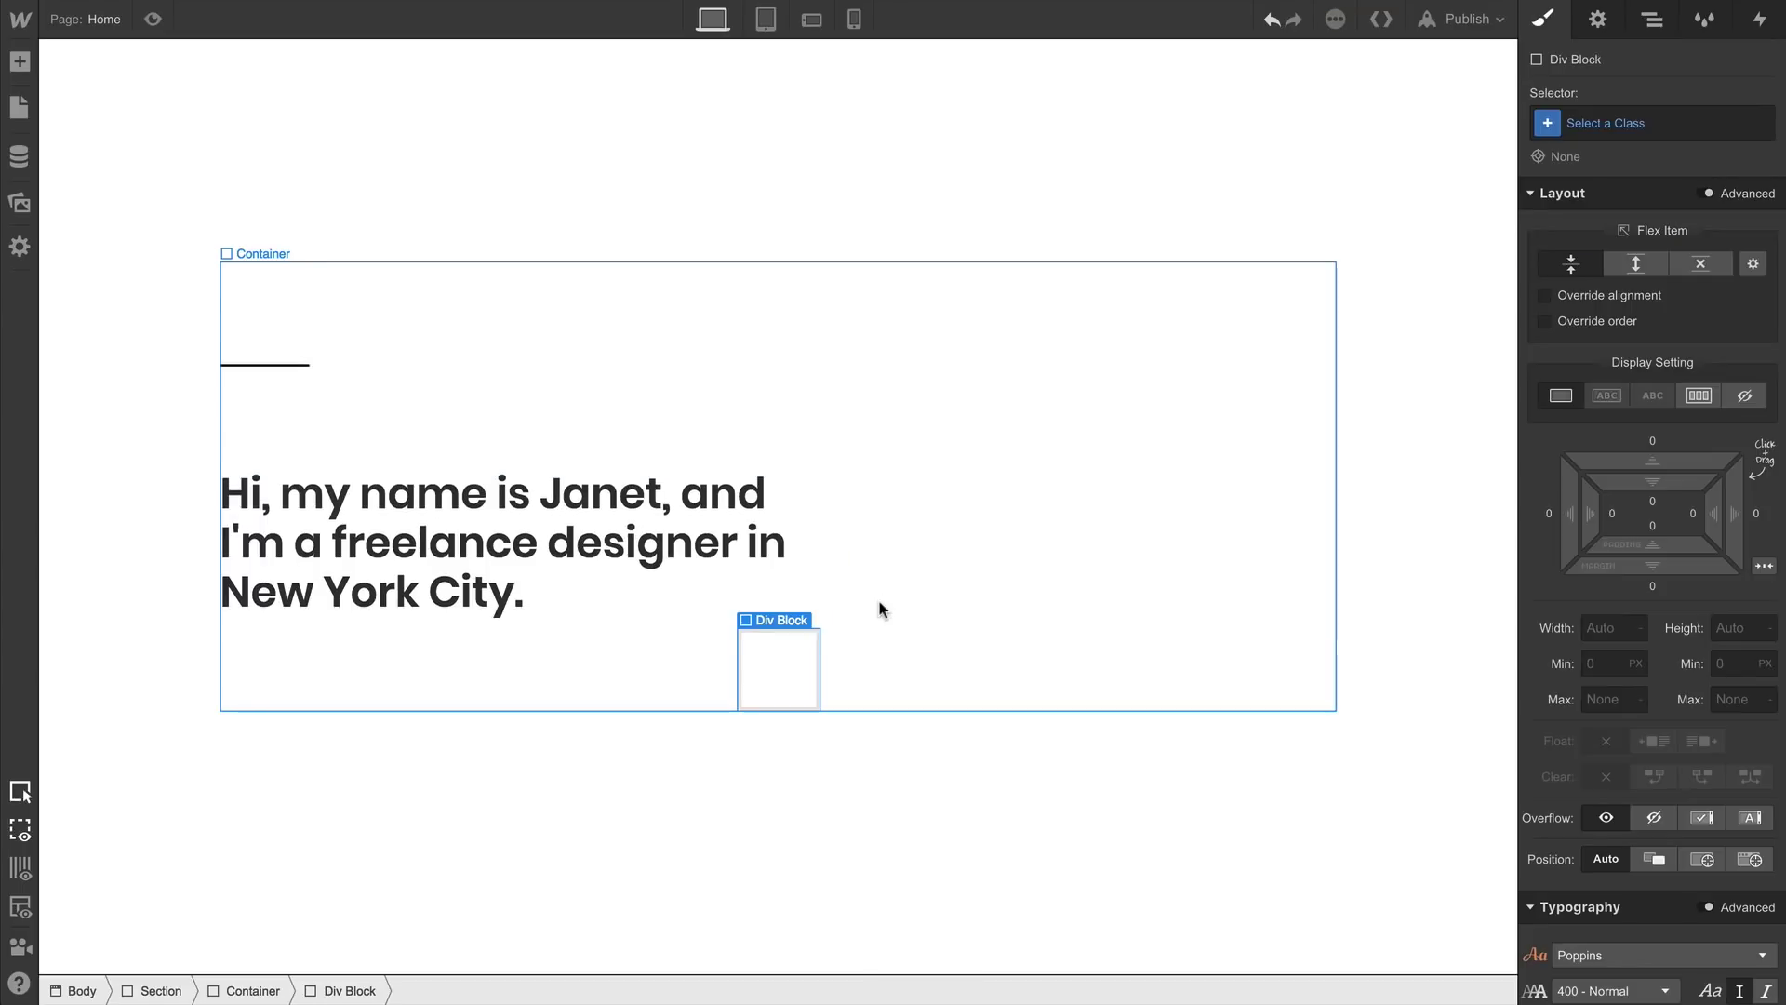
click(1623, 124)
text(Hero Right)
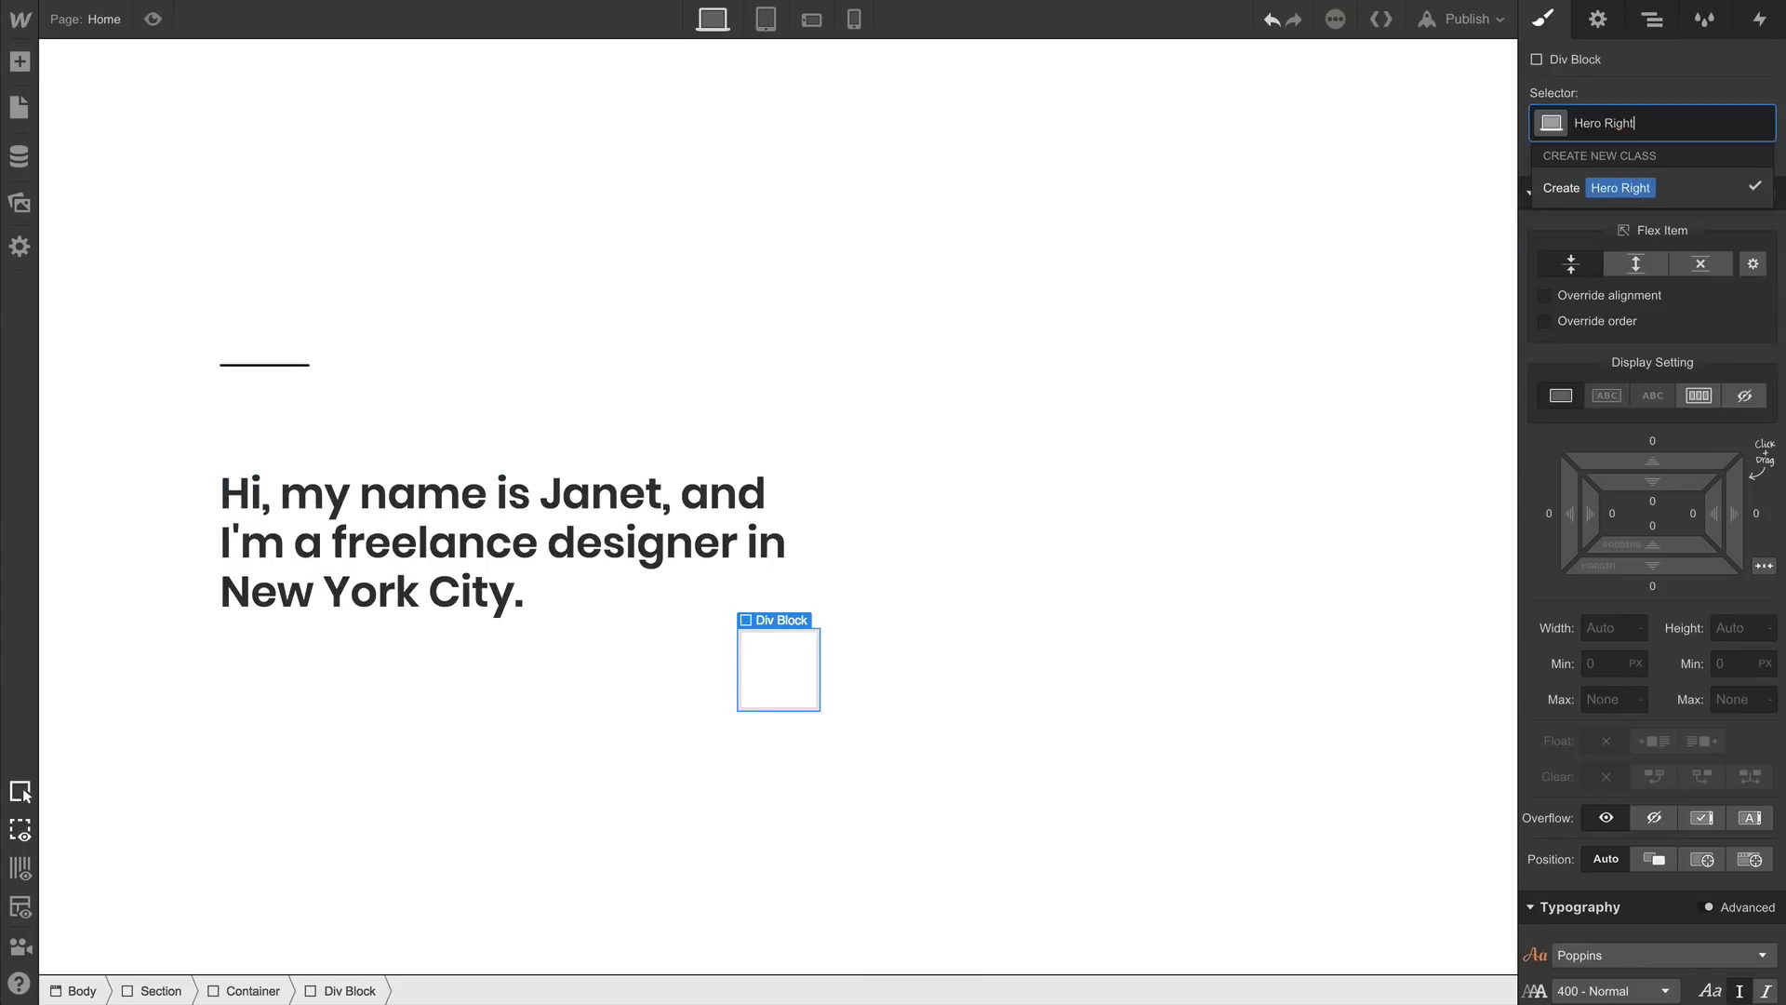
key(Return)
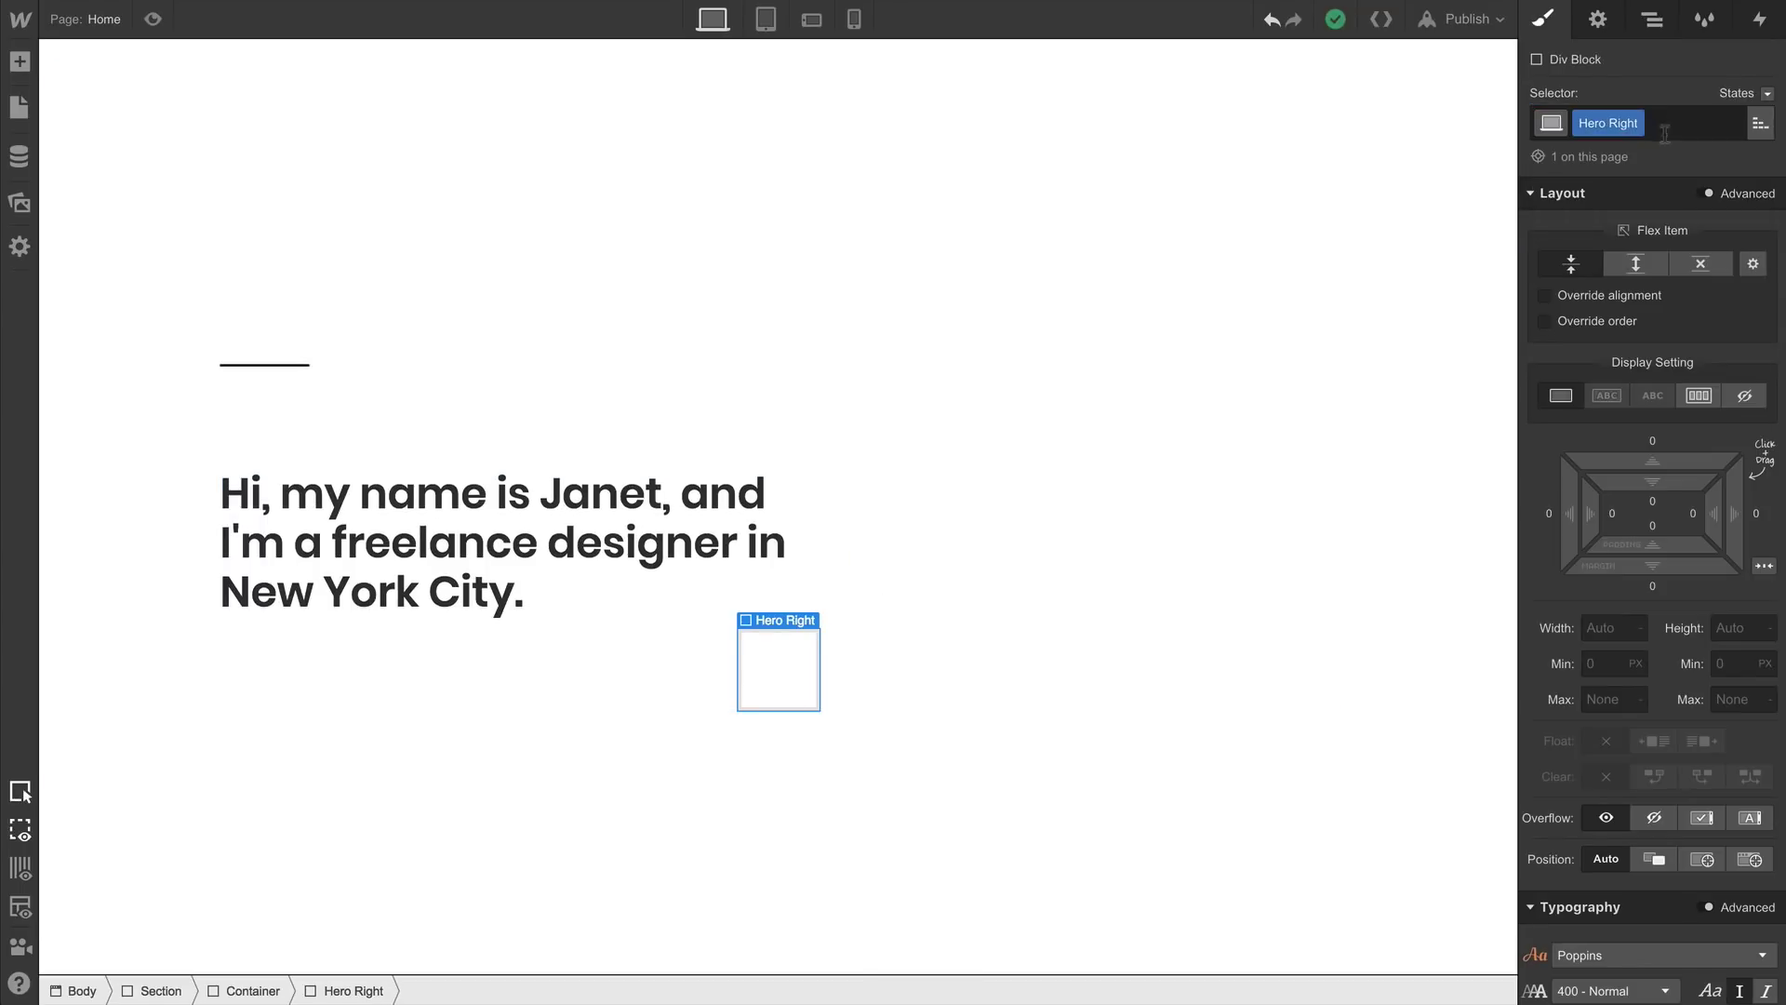
Position Hero Right absolutely at Right 0 and make the Container relative
click(1707, 858)
scroll(1711, 857, down, 5)
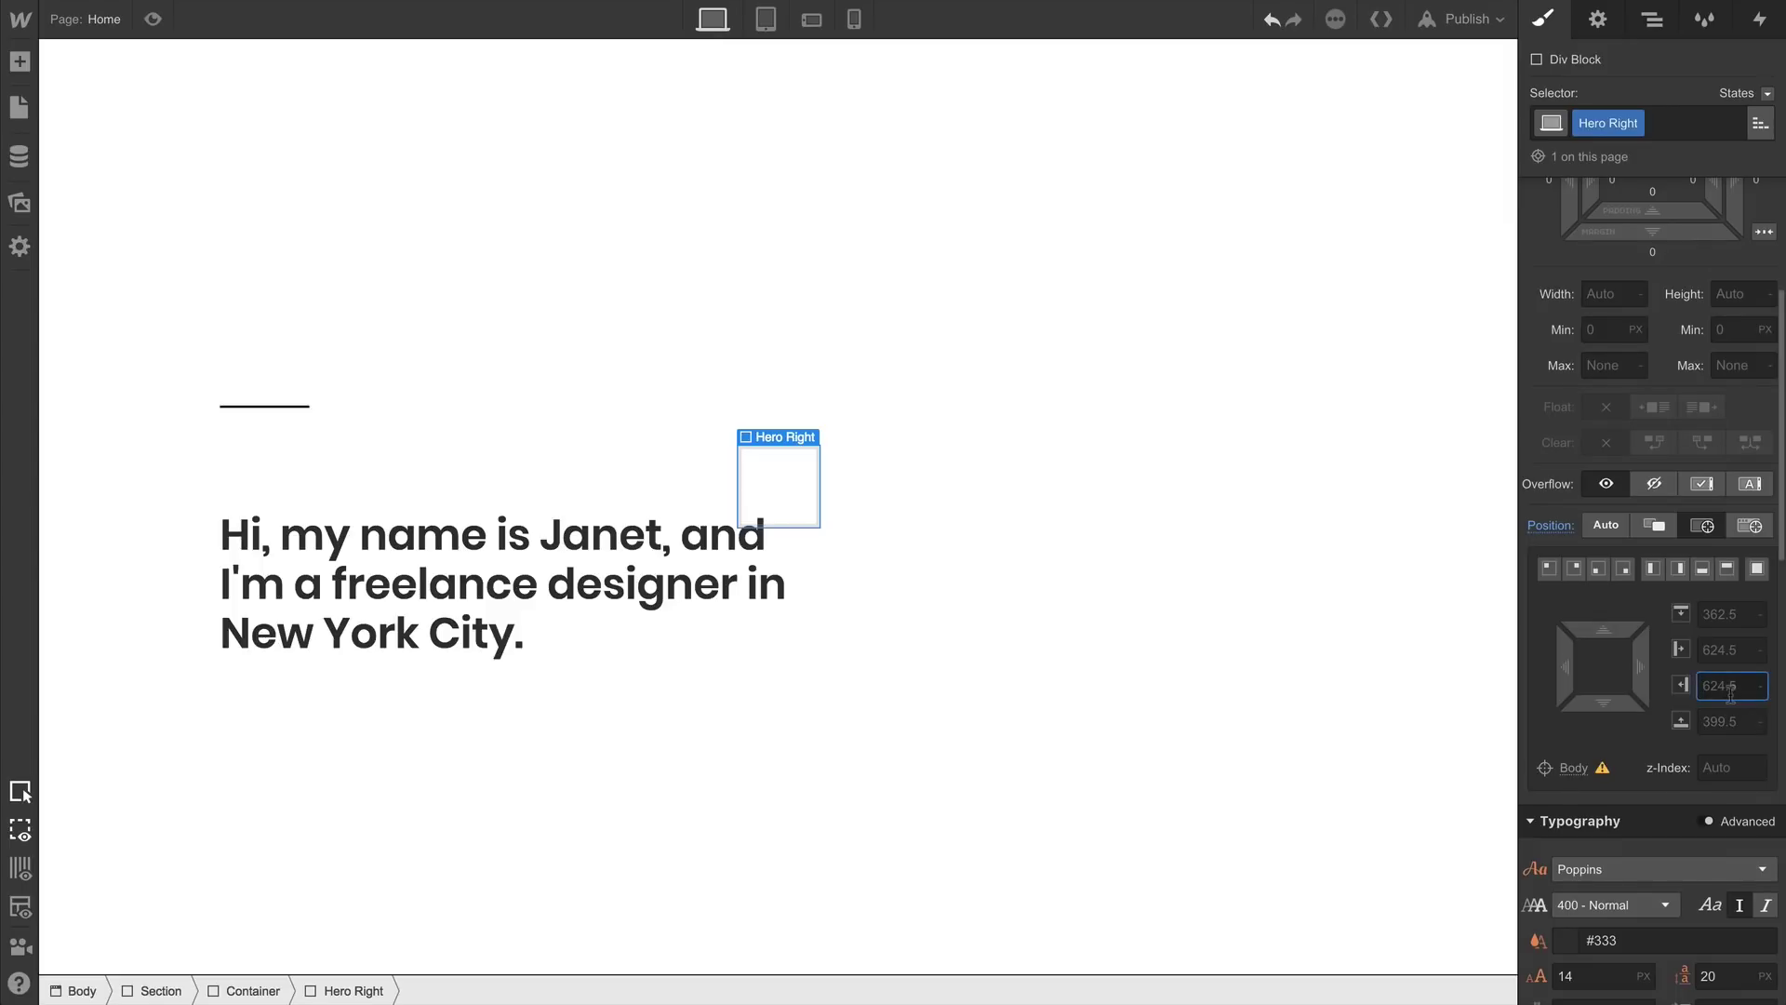
key(Return)
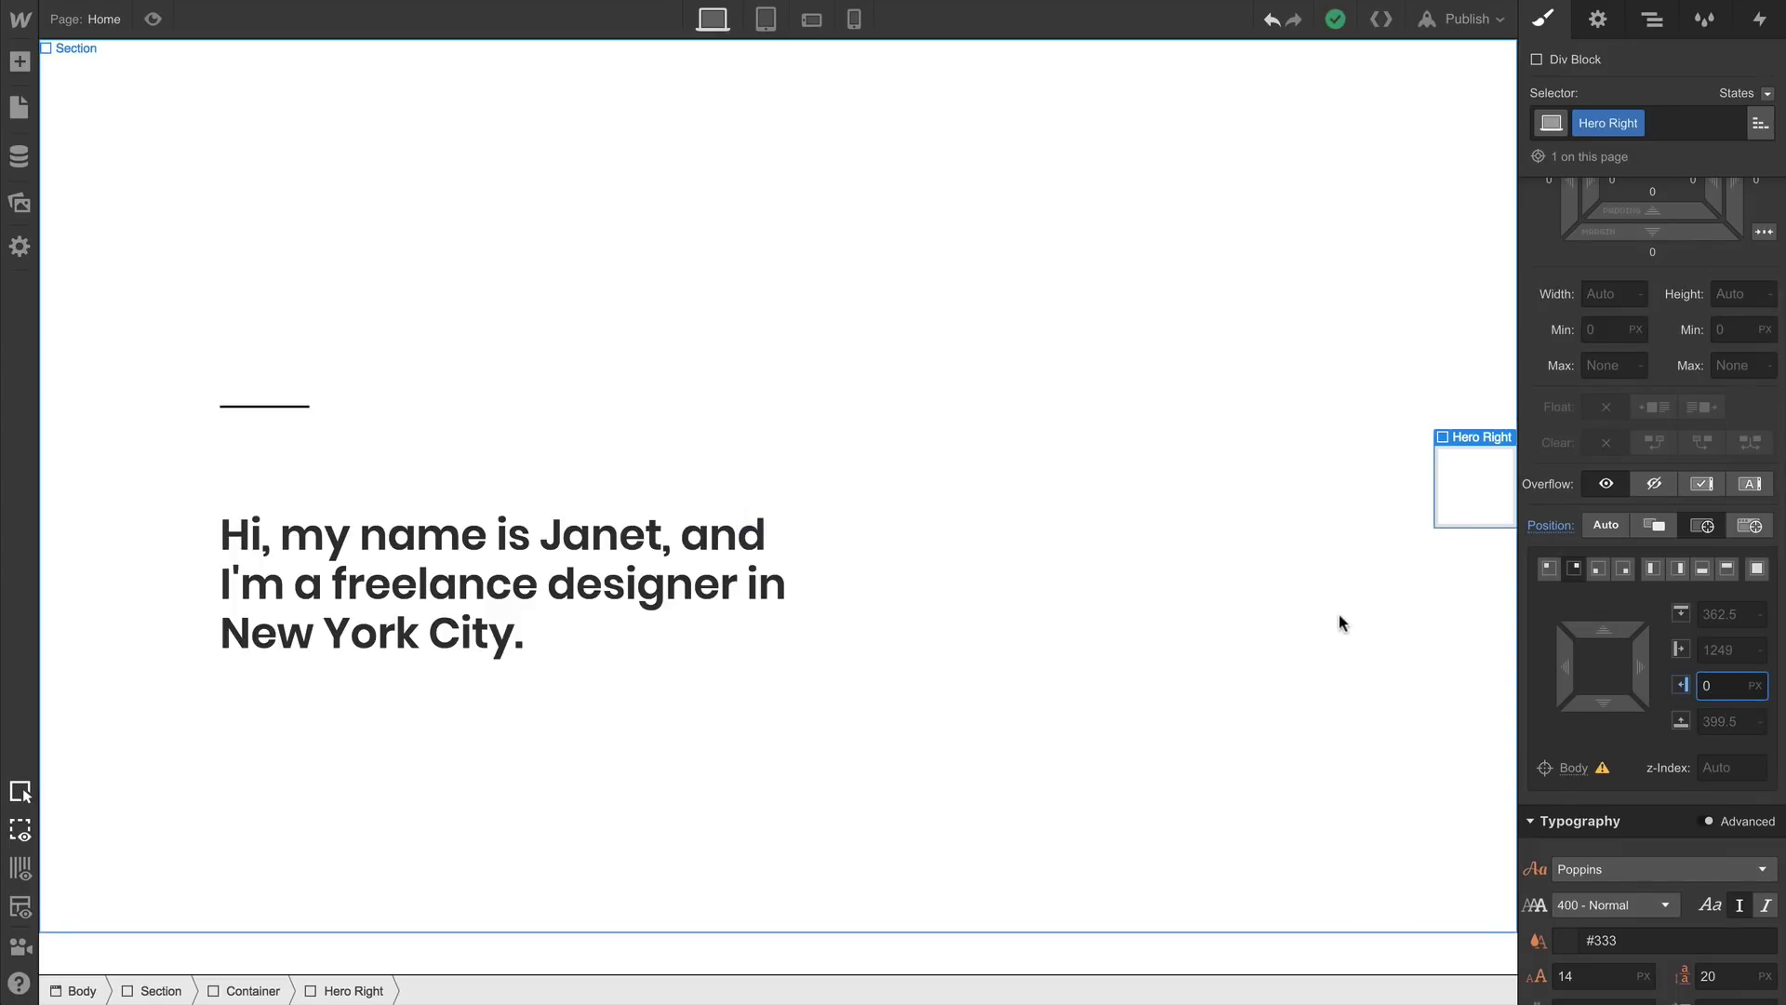
click(1265, 600)
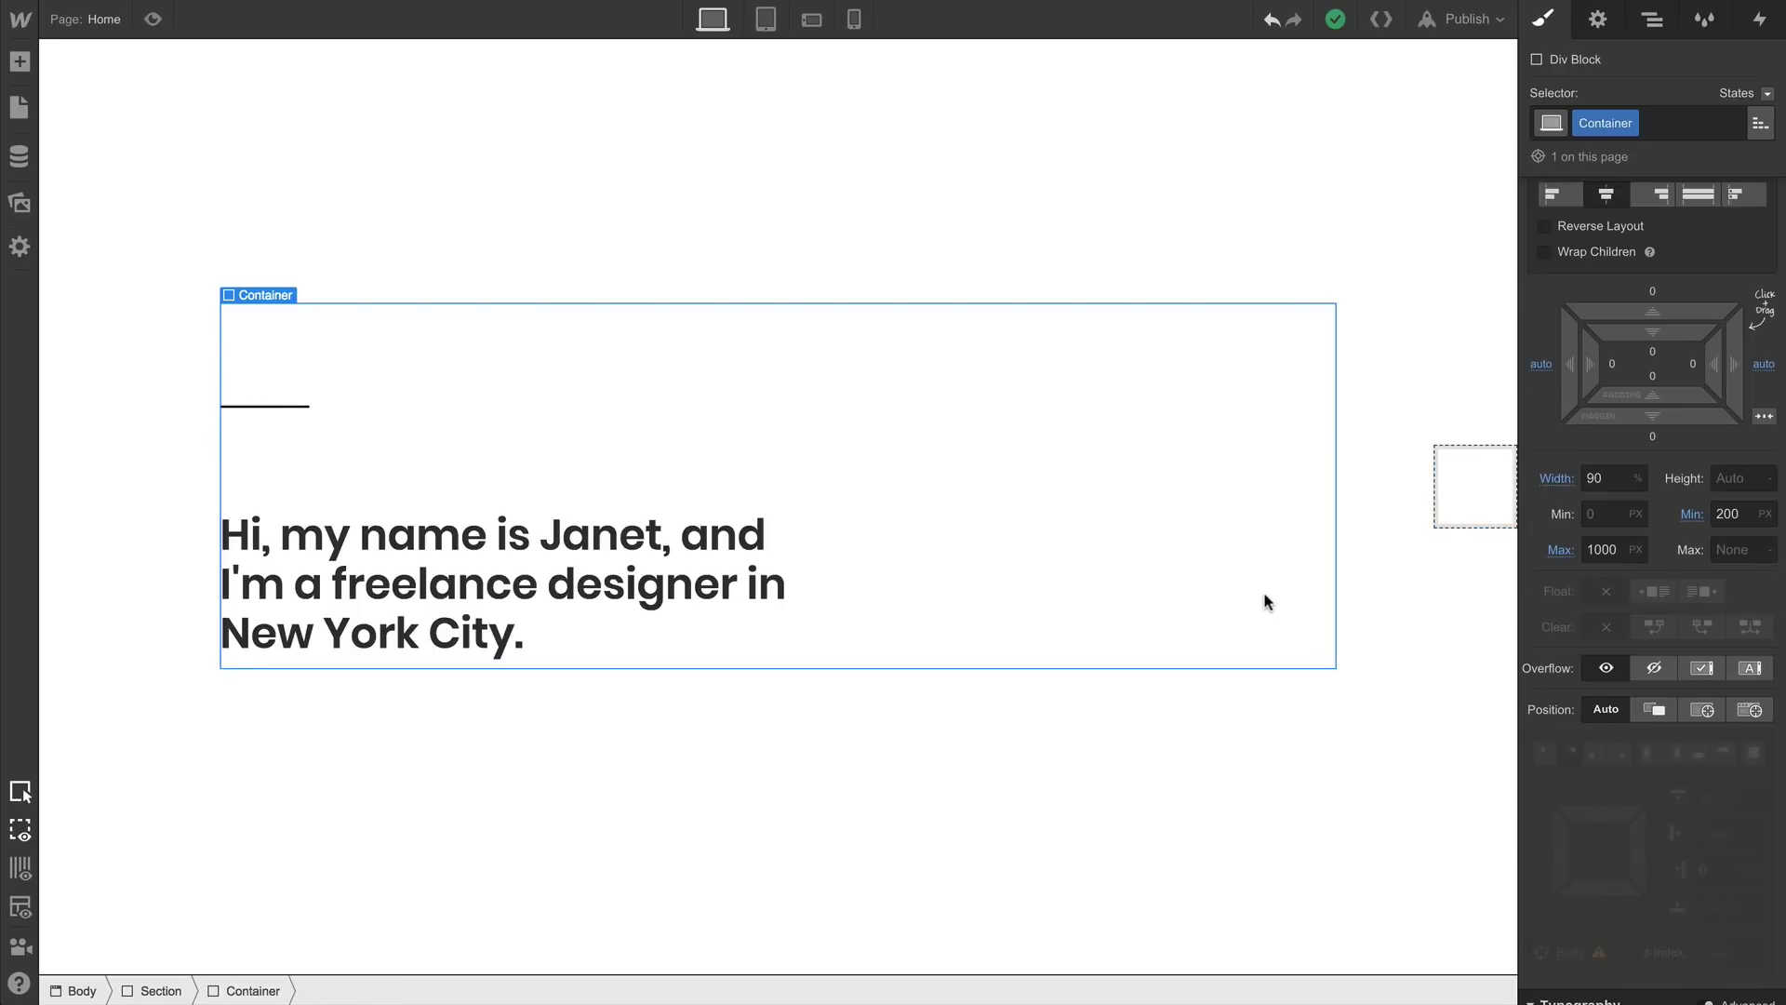
click(1653, 710)
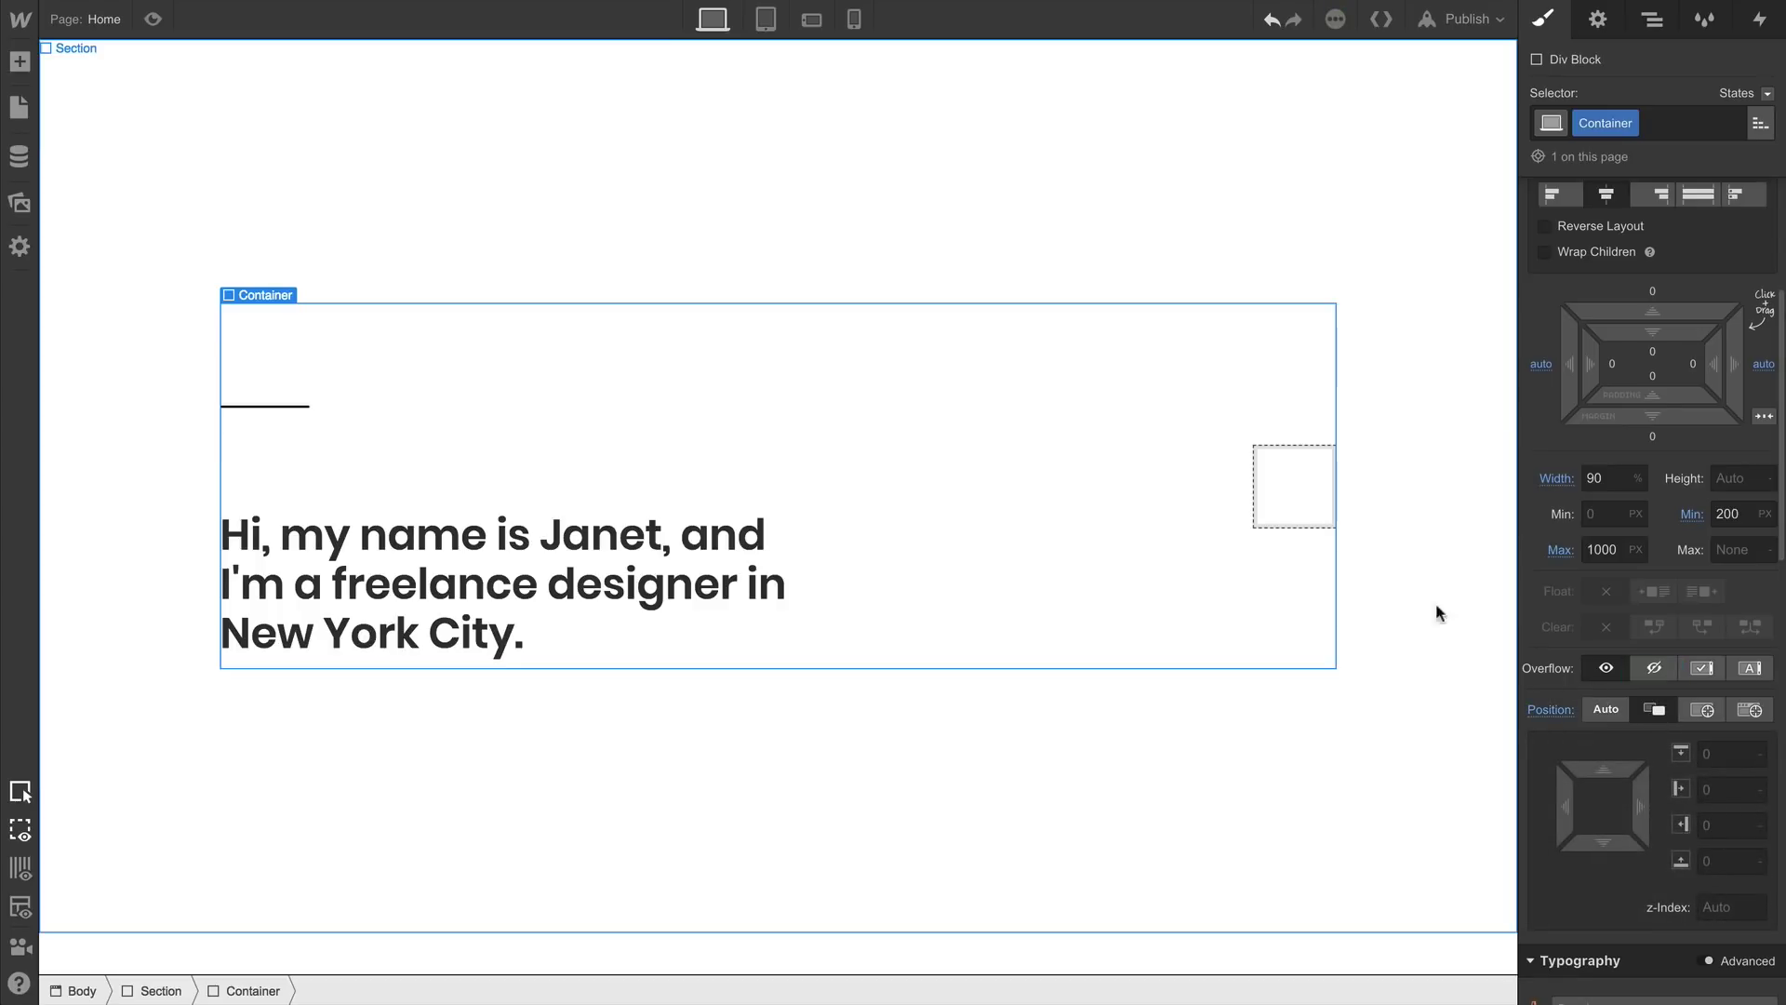
click(1323, 500)
Size Hero Right to 800px wide and 600px tall
click(1595, 294)
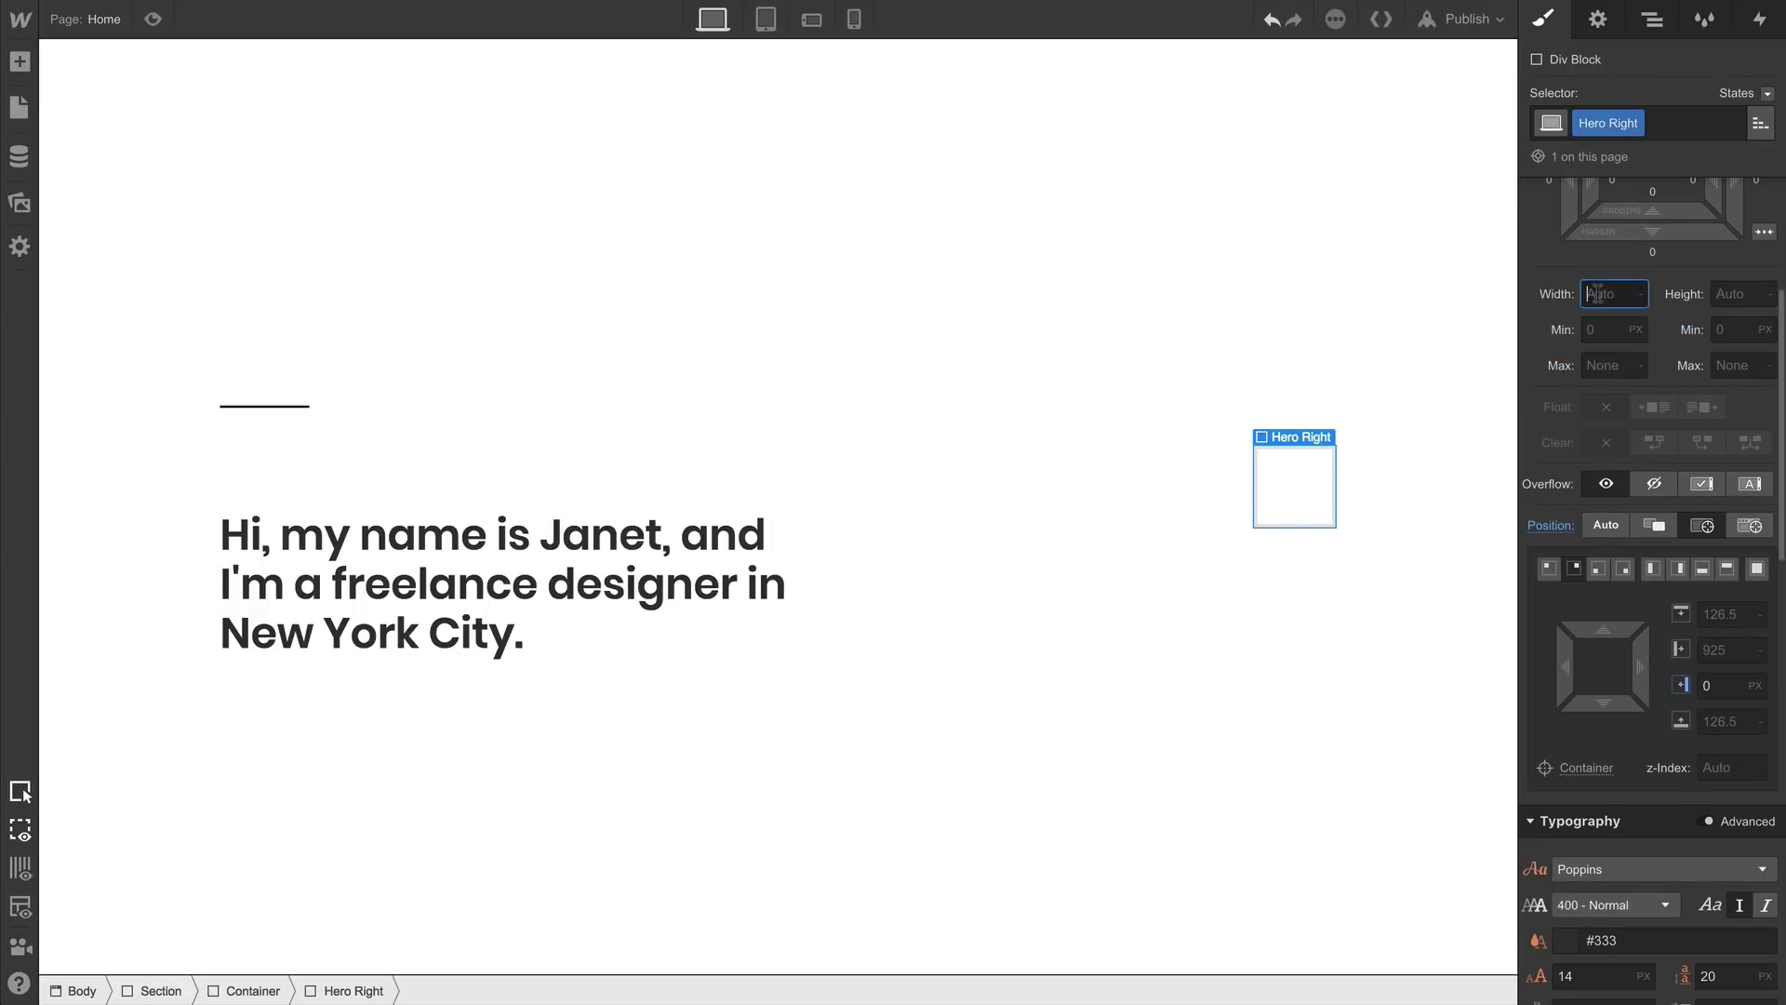
text(800)
key(Return)
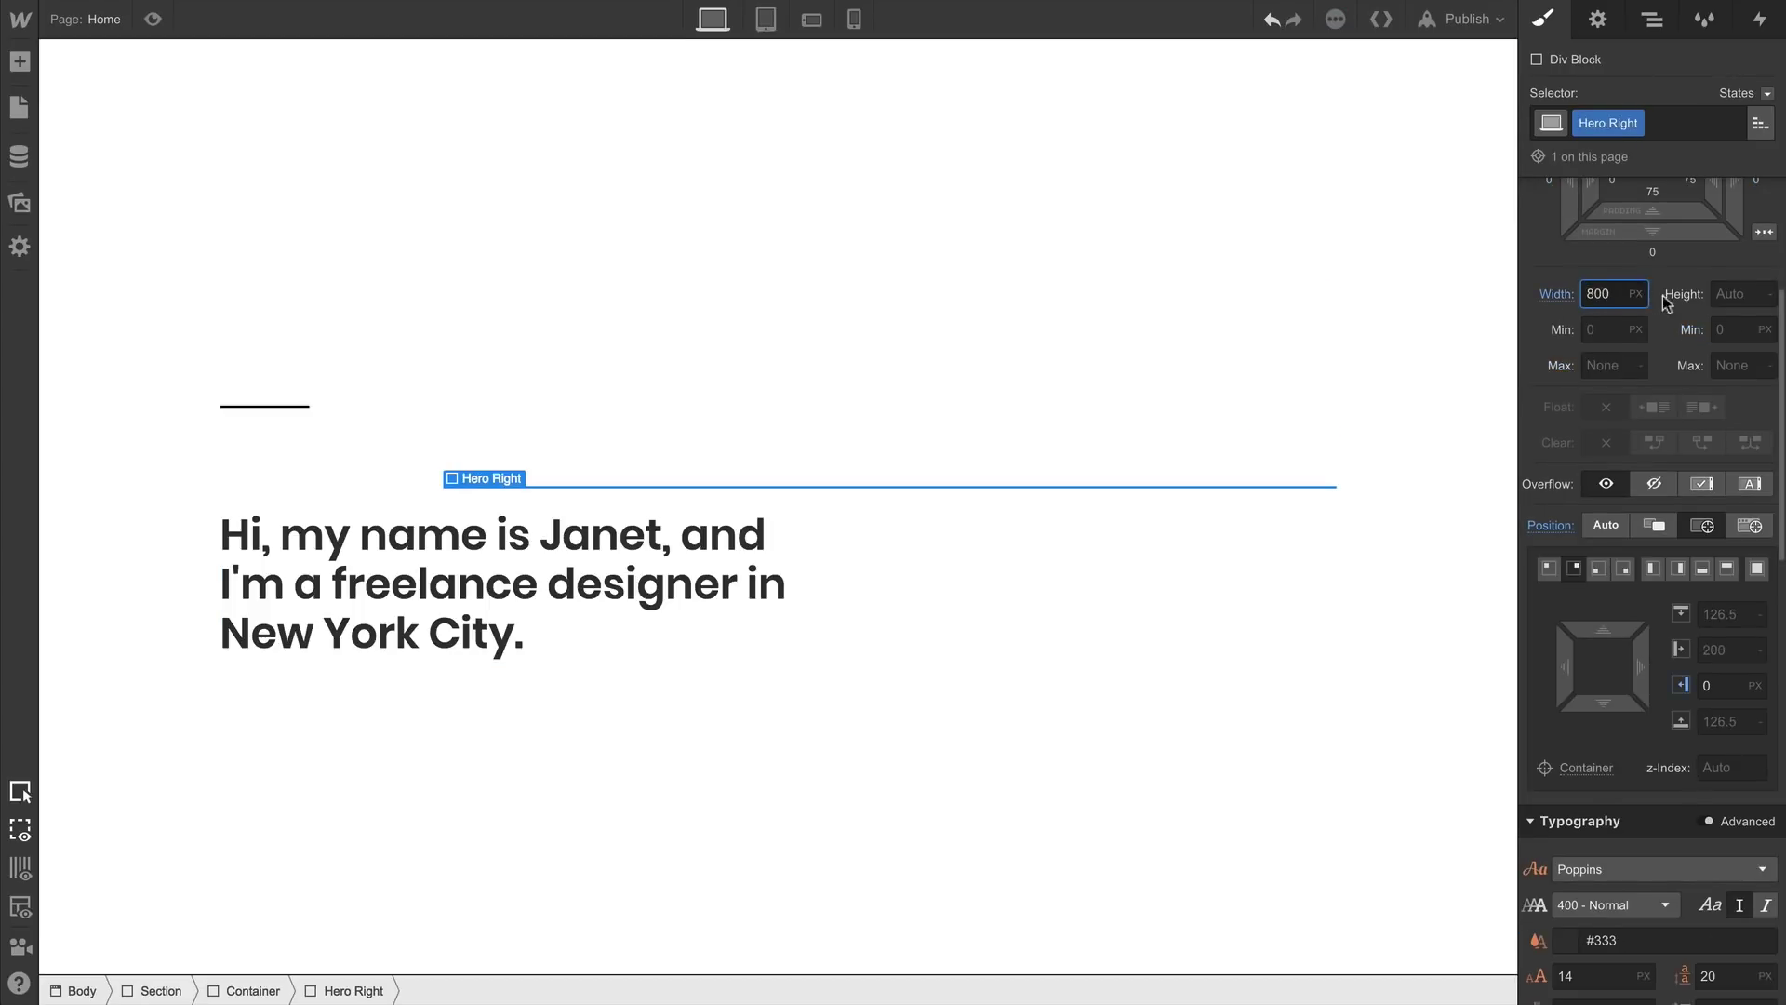
click(1722, 294)
text(600)
key(Return)
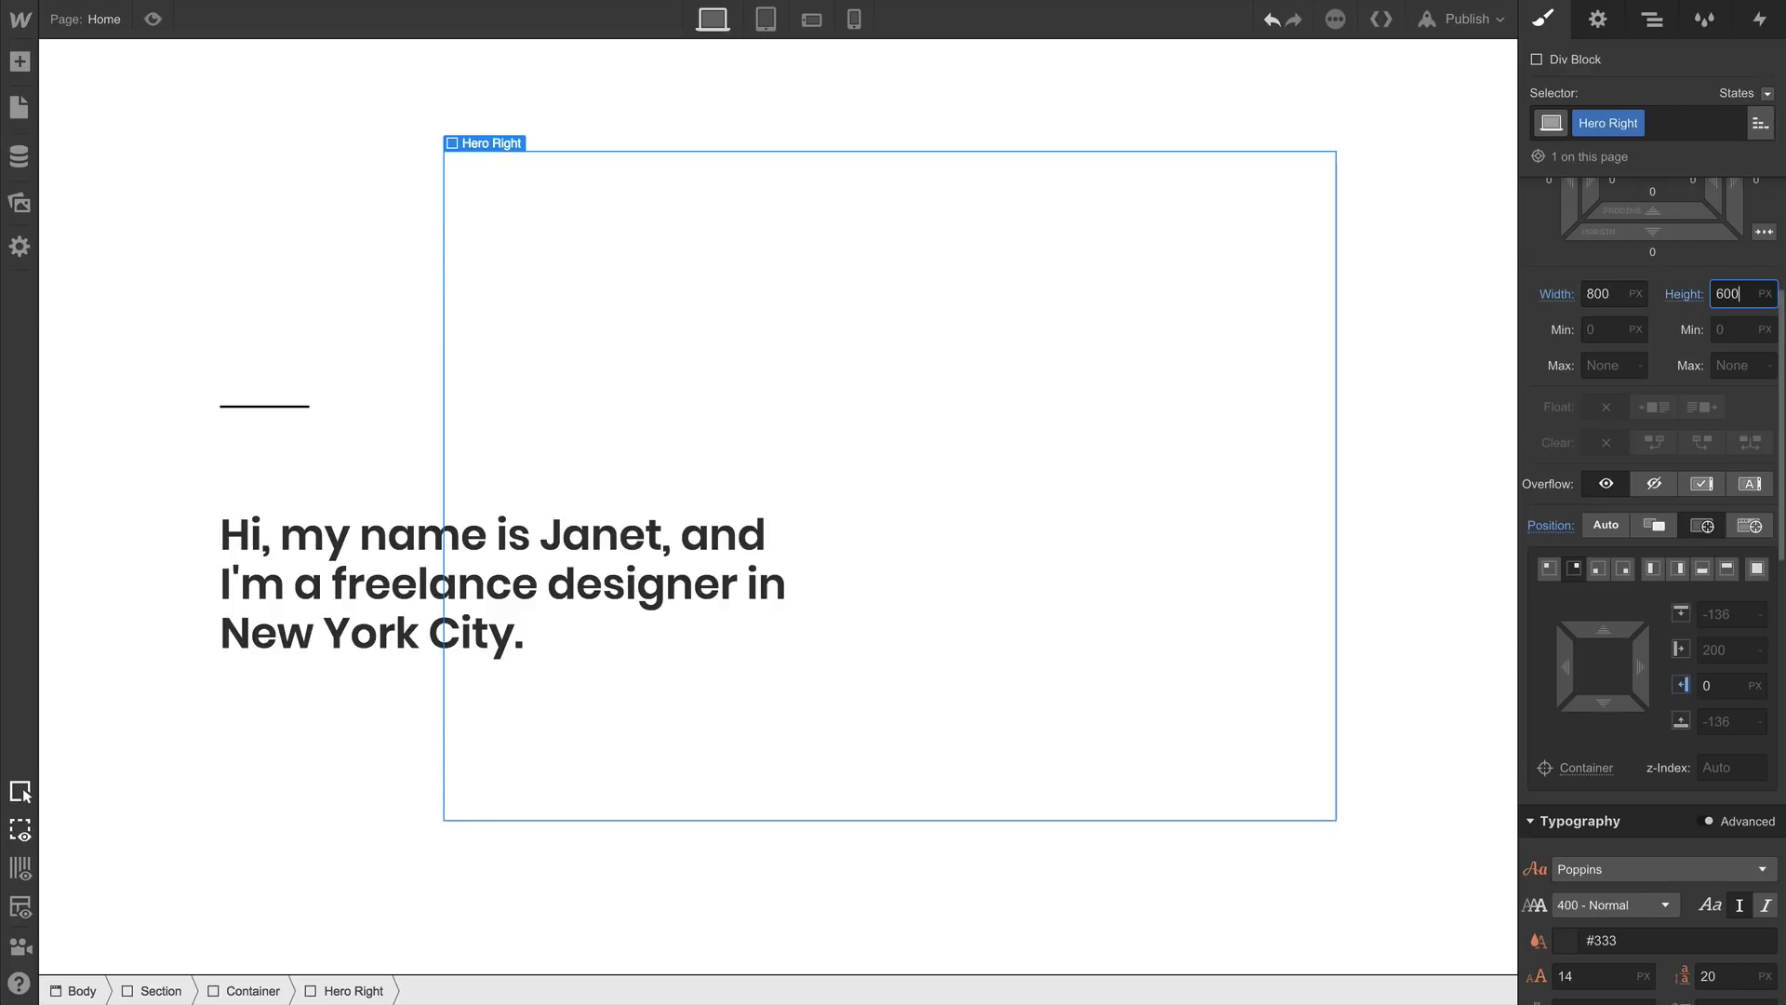
scroll(1688, 289, up, 4)
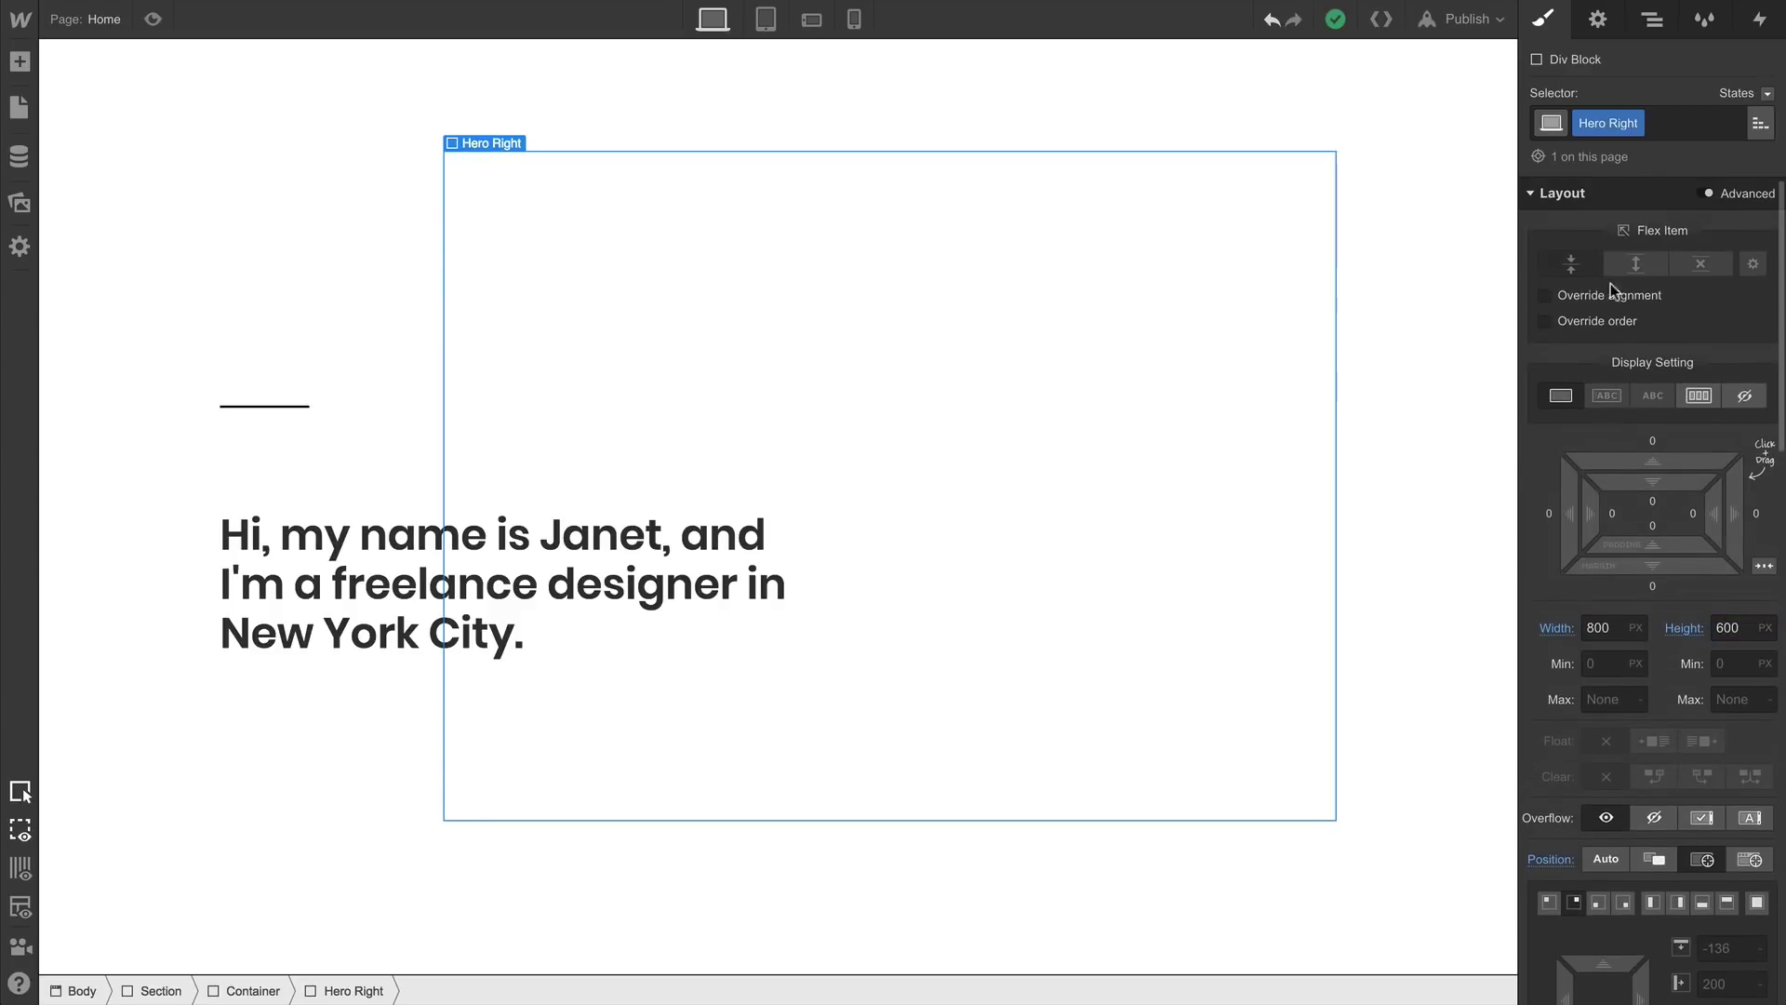
Place a new Div Block inside Hero Right with the class Hero Image
click(19, 62)
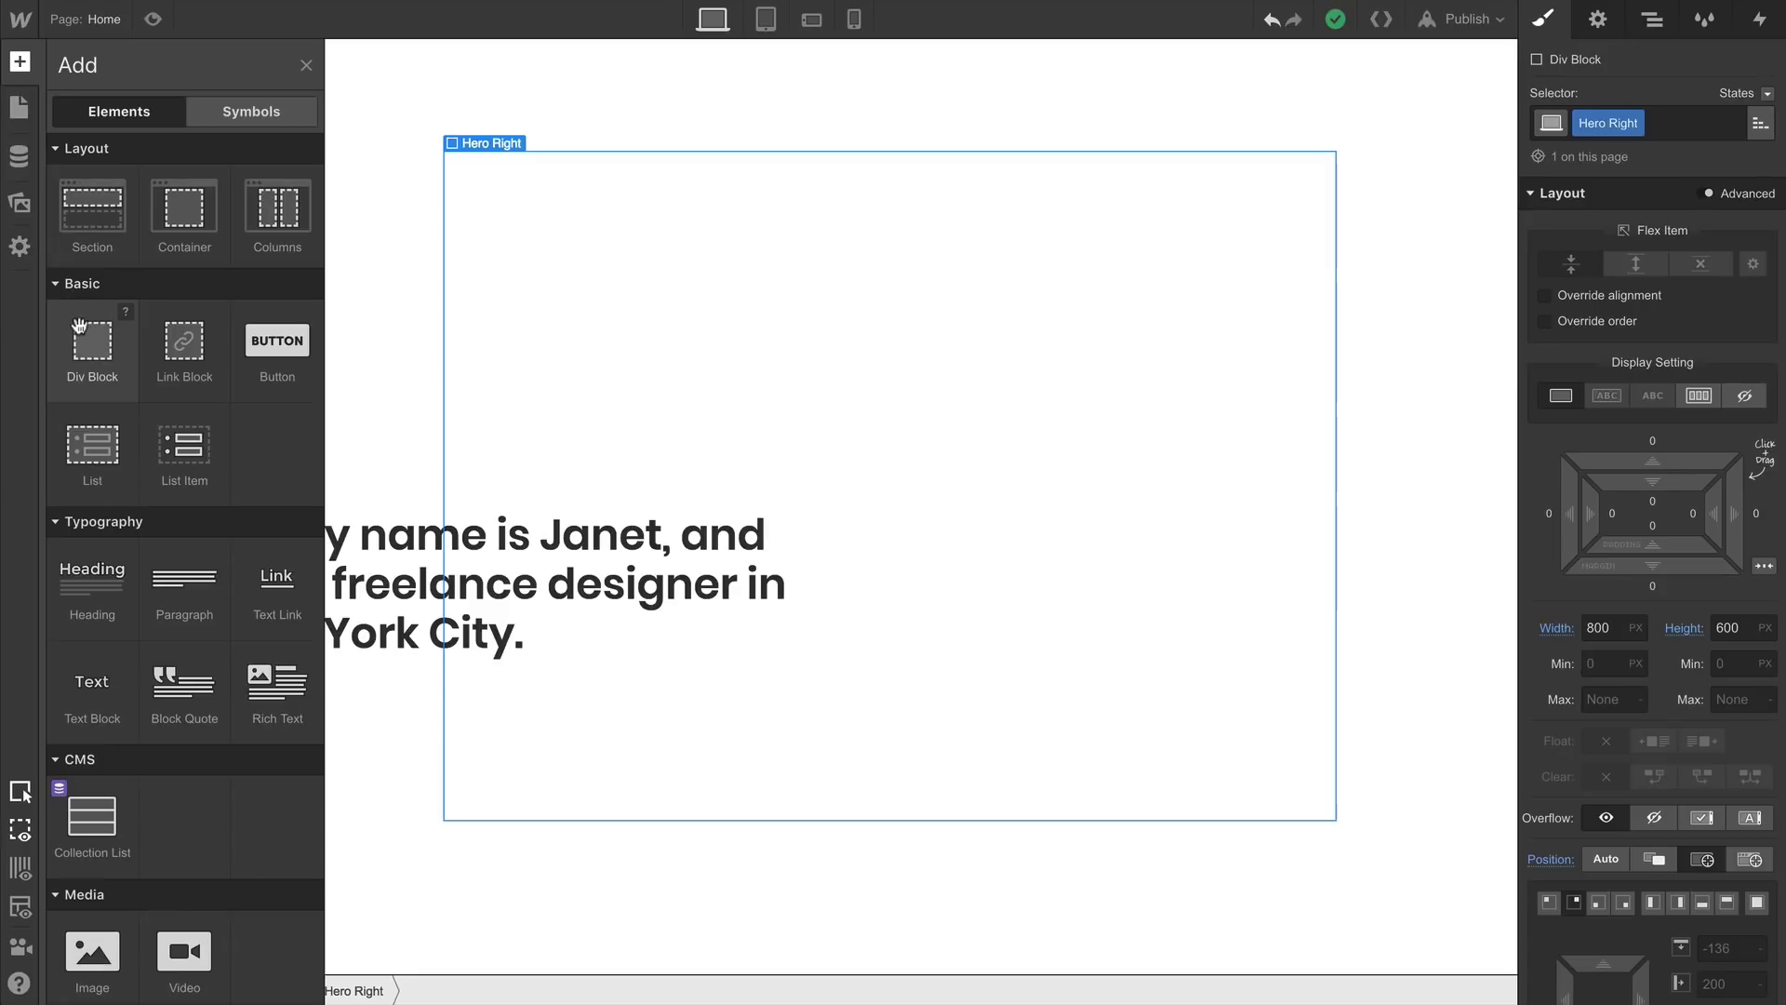
drag(79, 325, 576, 293)
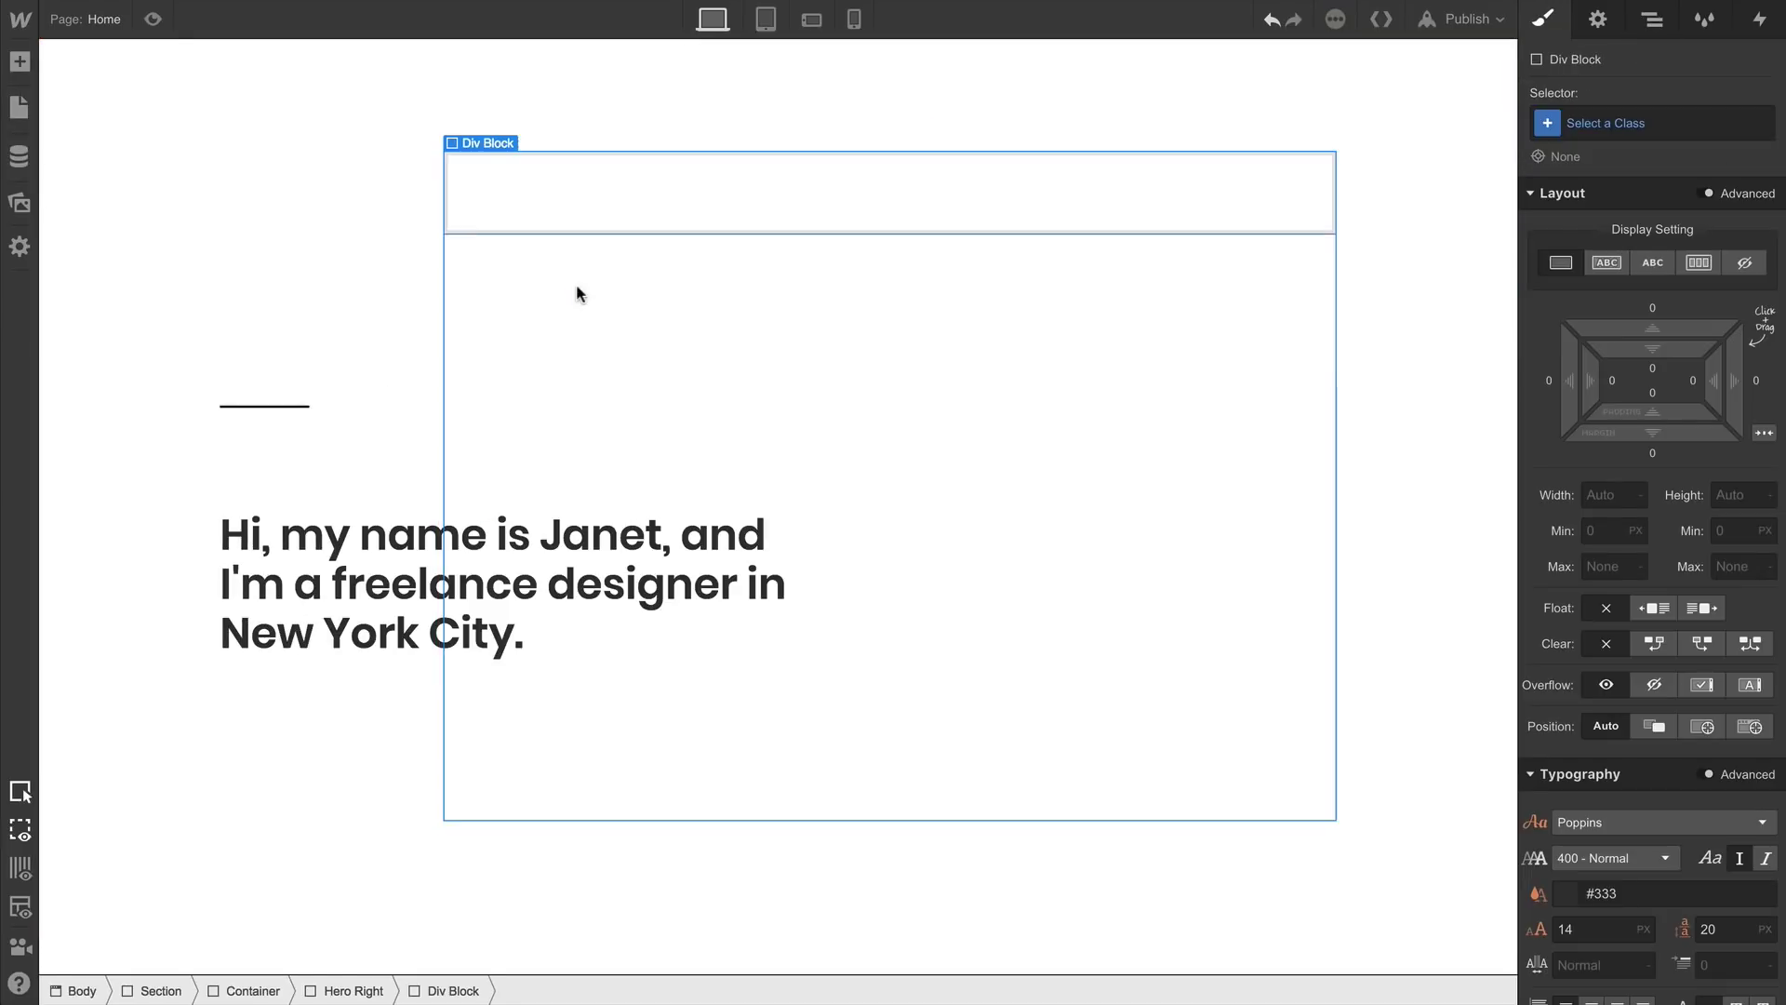
click(1681, 131)
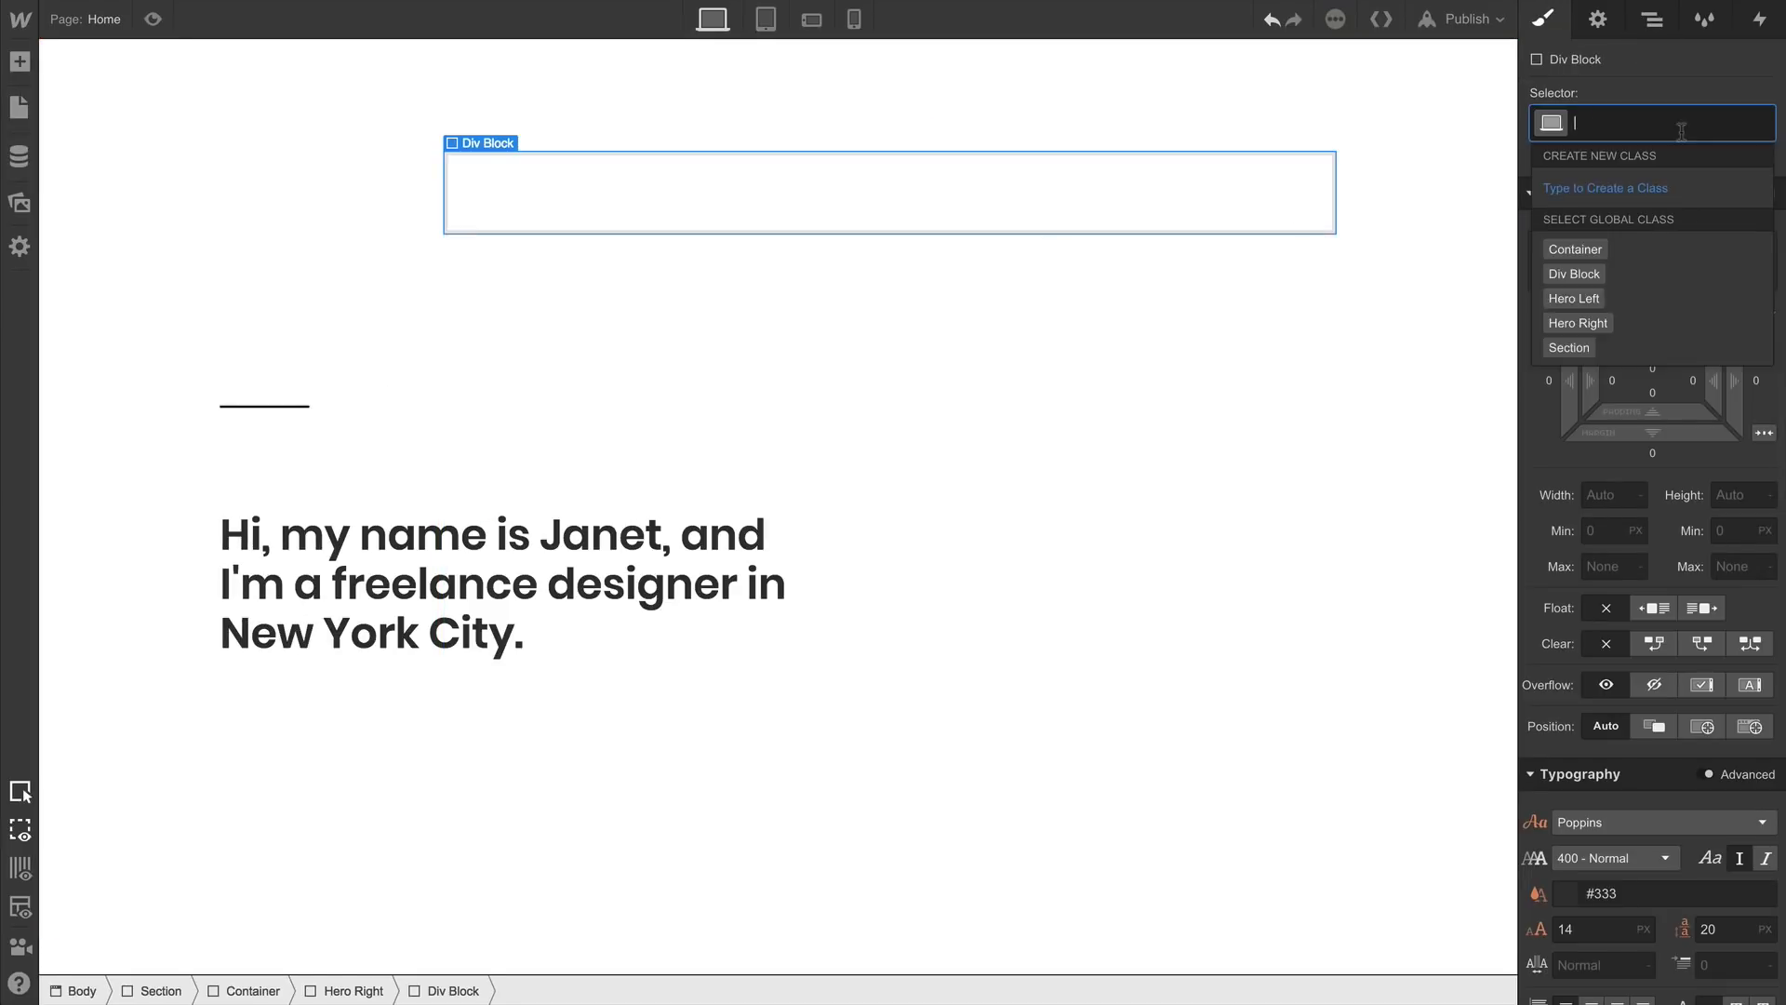
text(Hero Image)
key(Return)
scroll(1679, 400, down, 8)
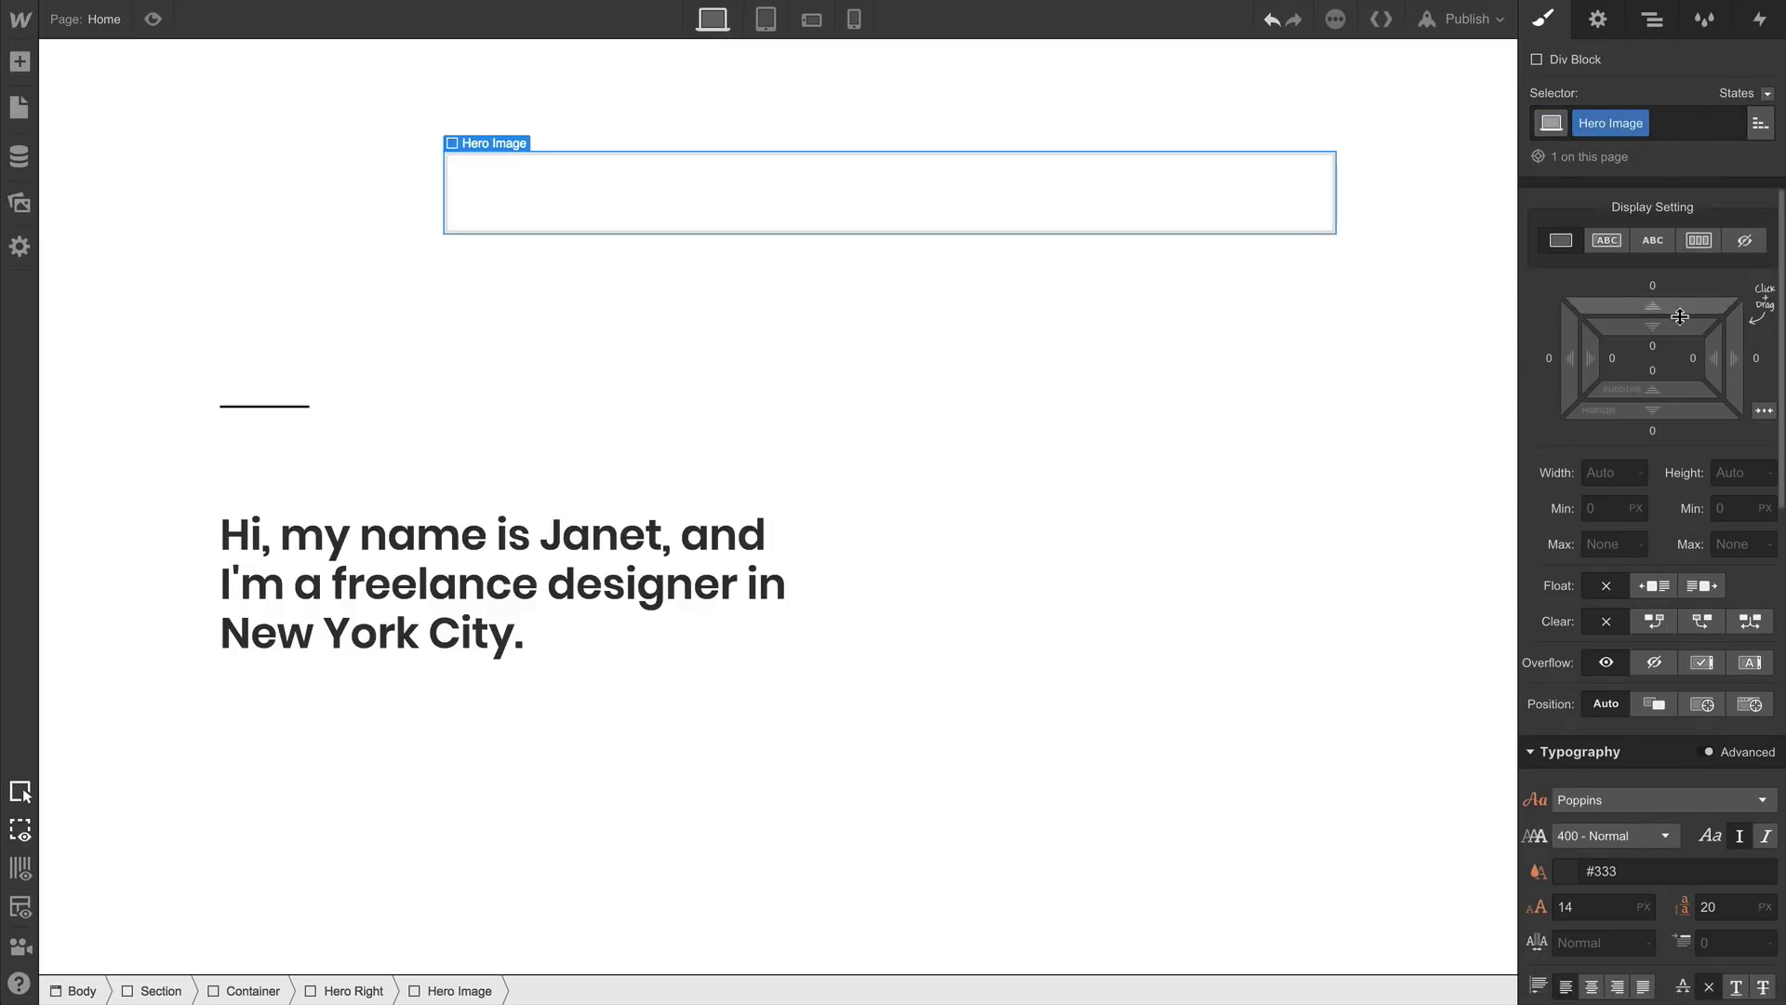
Upload Janet.jpg as Hero Image's background image, sized Cover and centred
click(1689, 446)
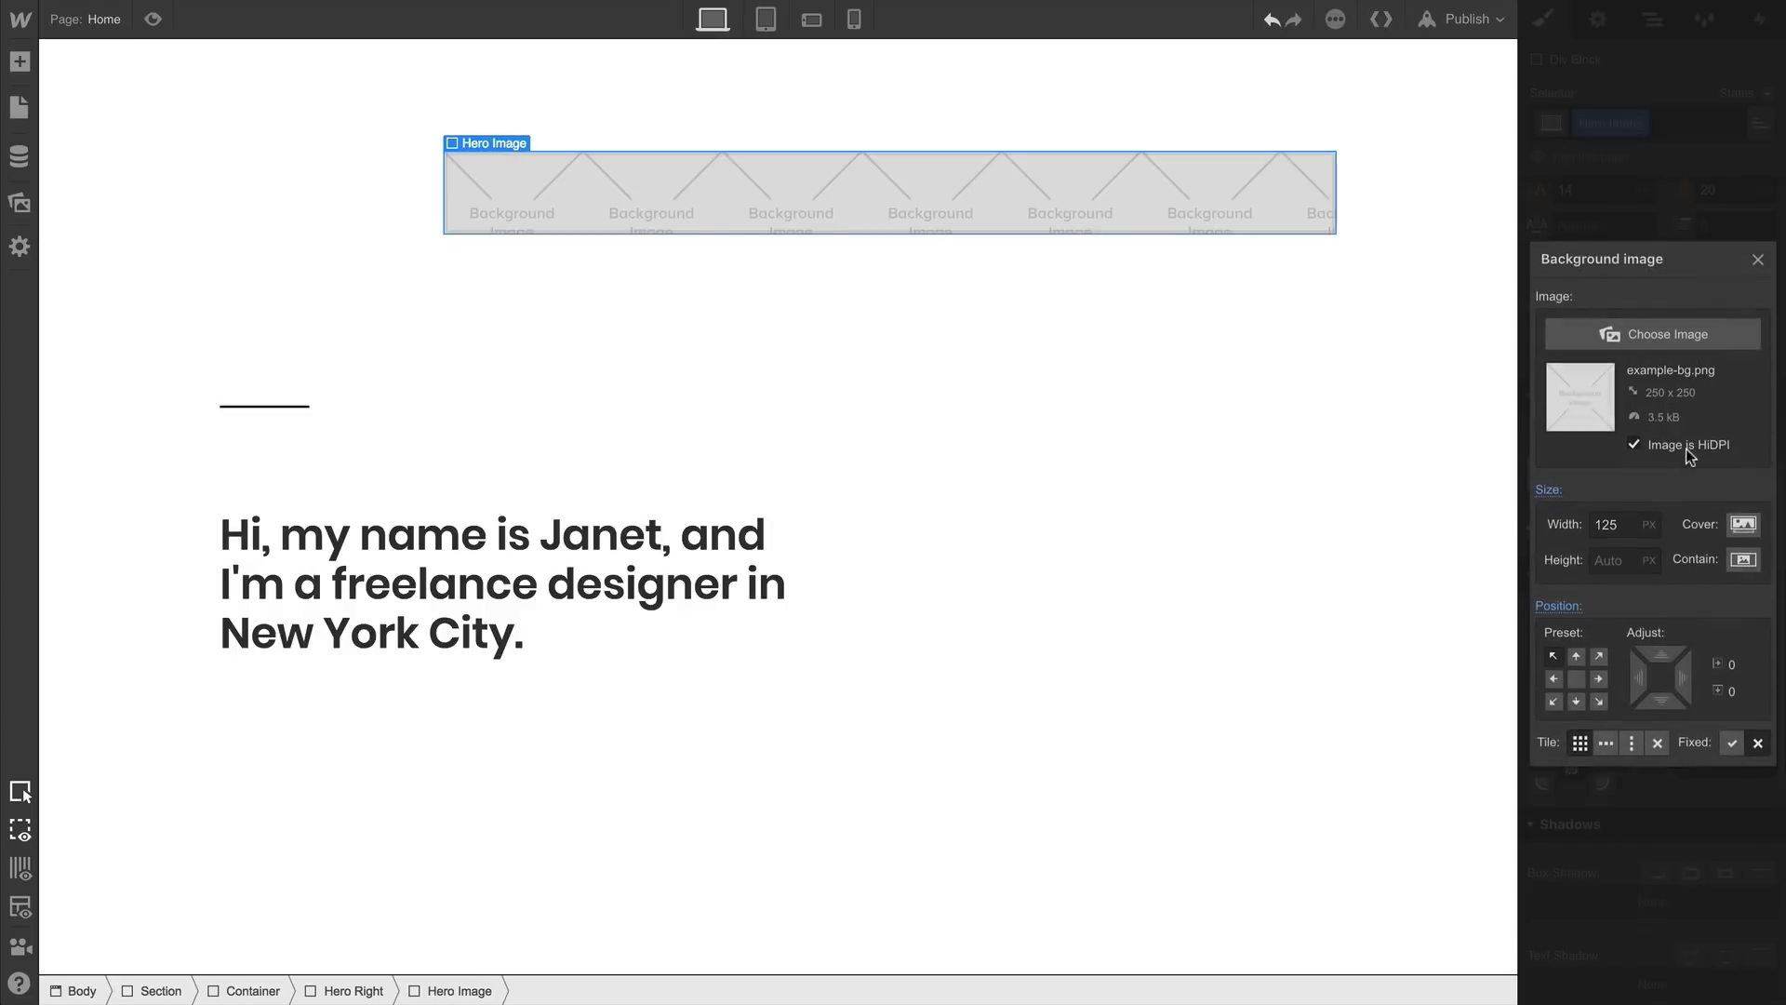
click(1695, 342)
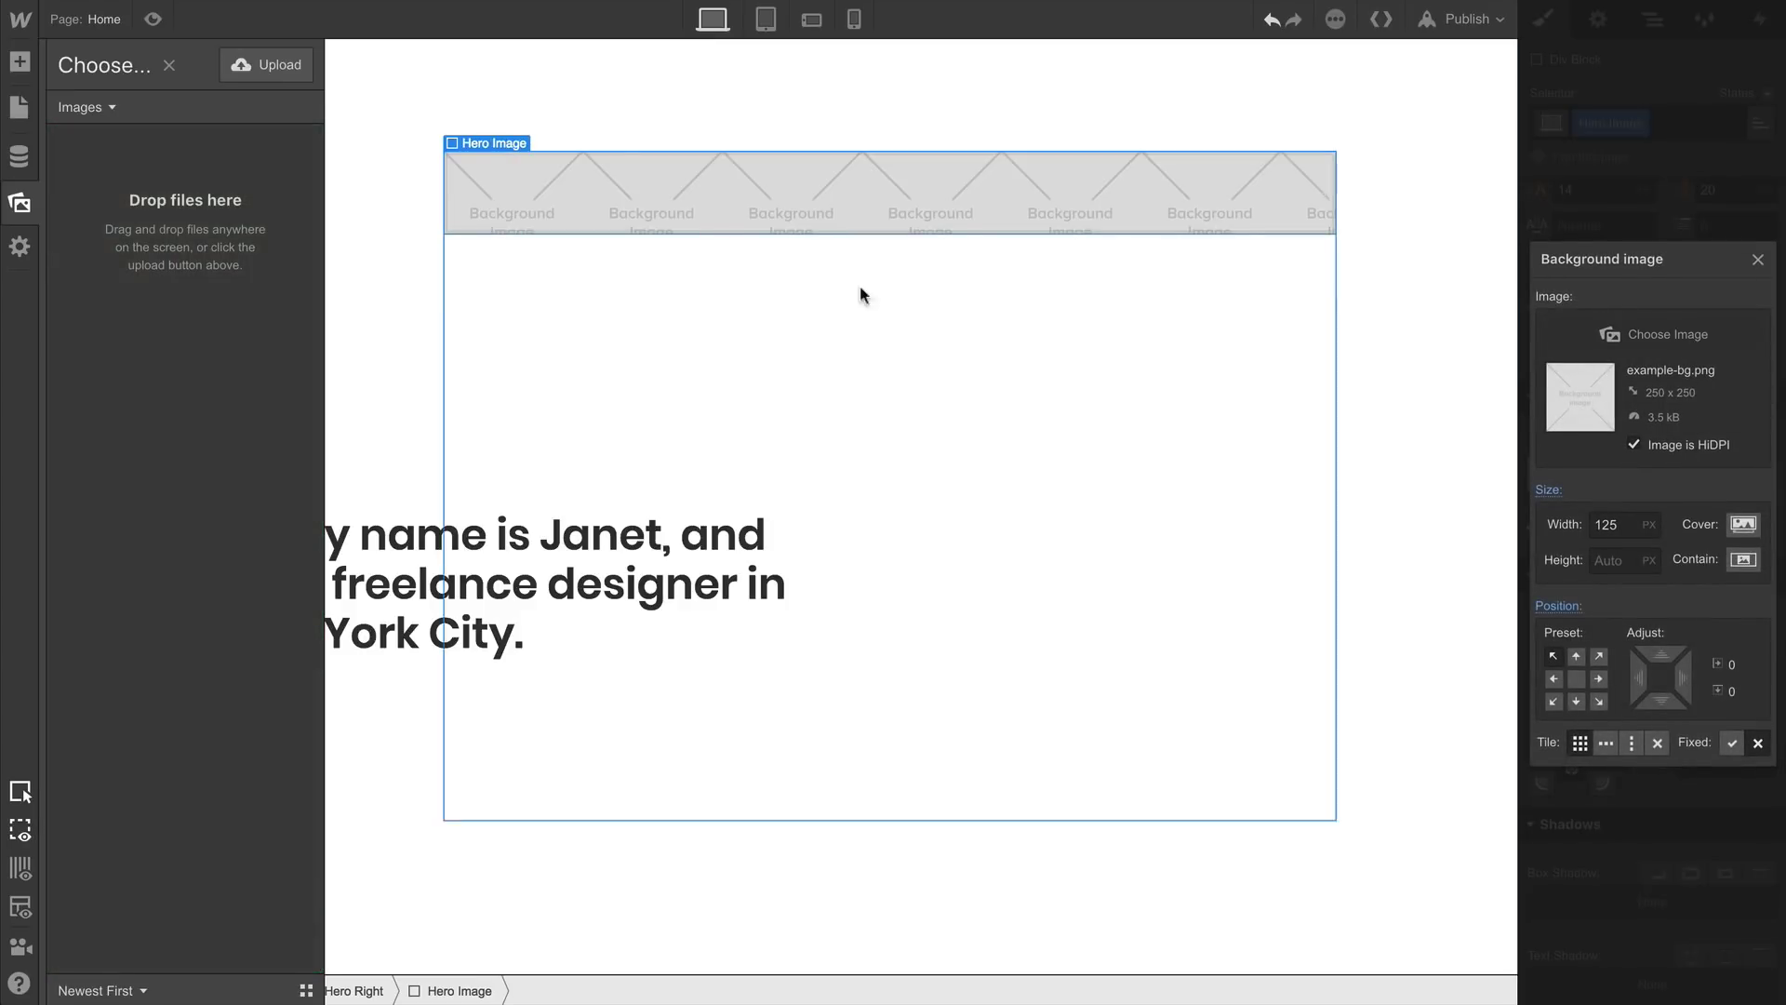
click(270, 65)
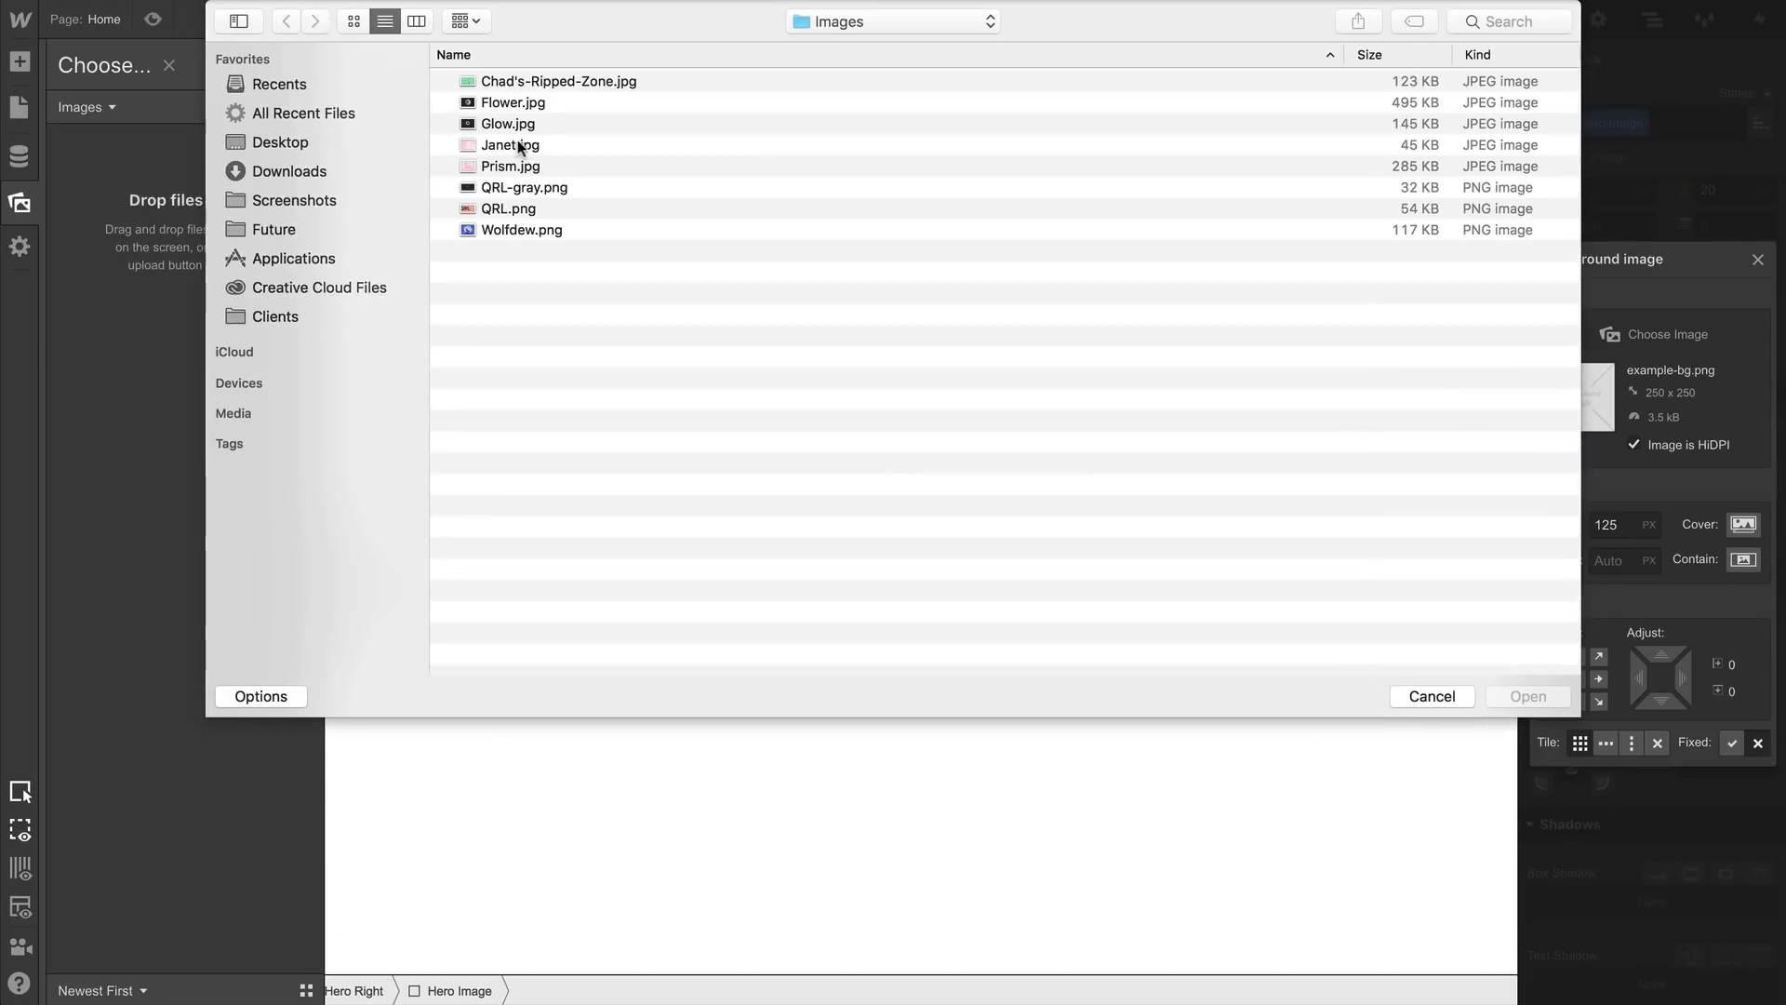
click(526, 144)
click(1521, 696)
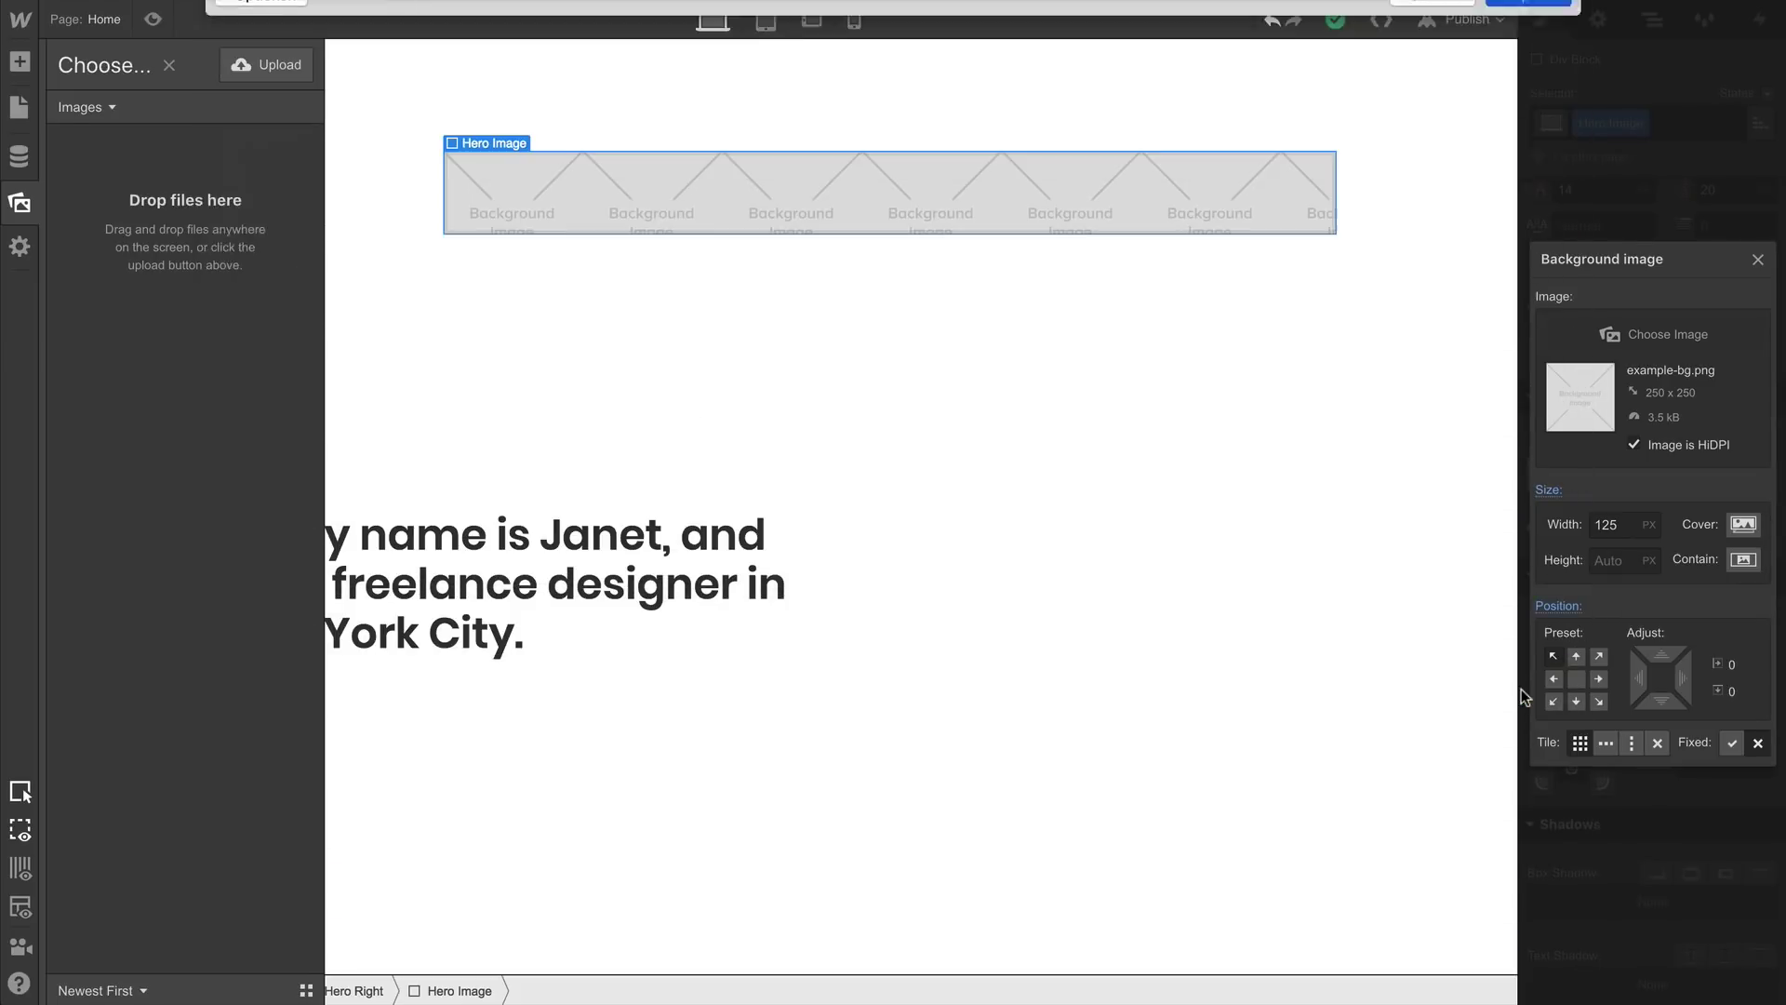
click(1739, 524)
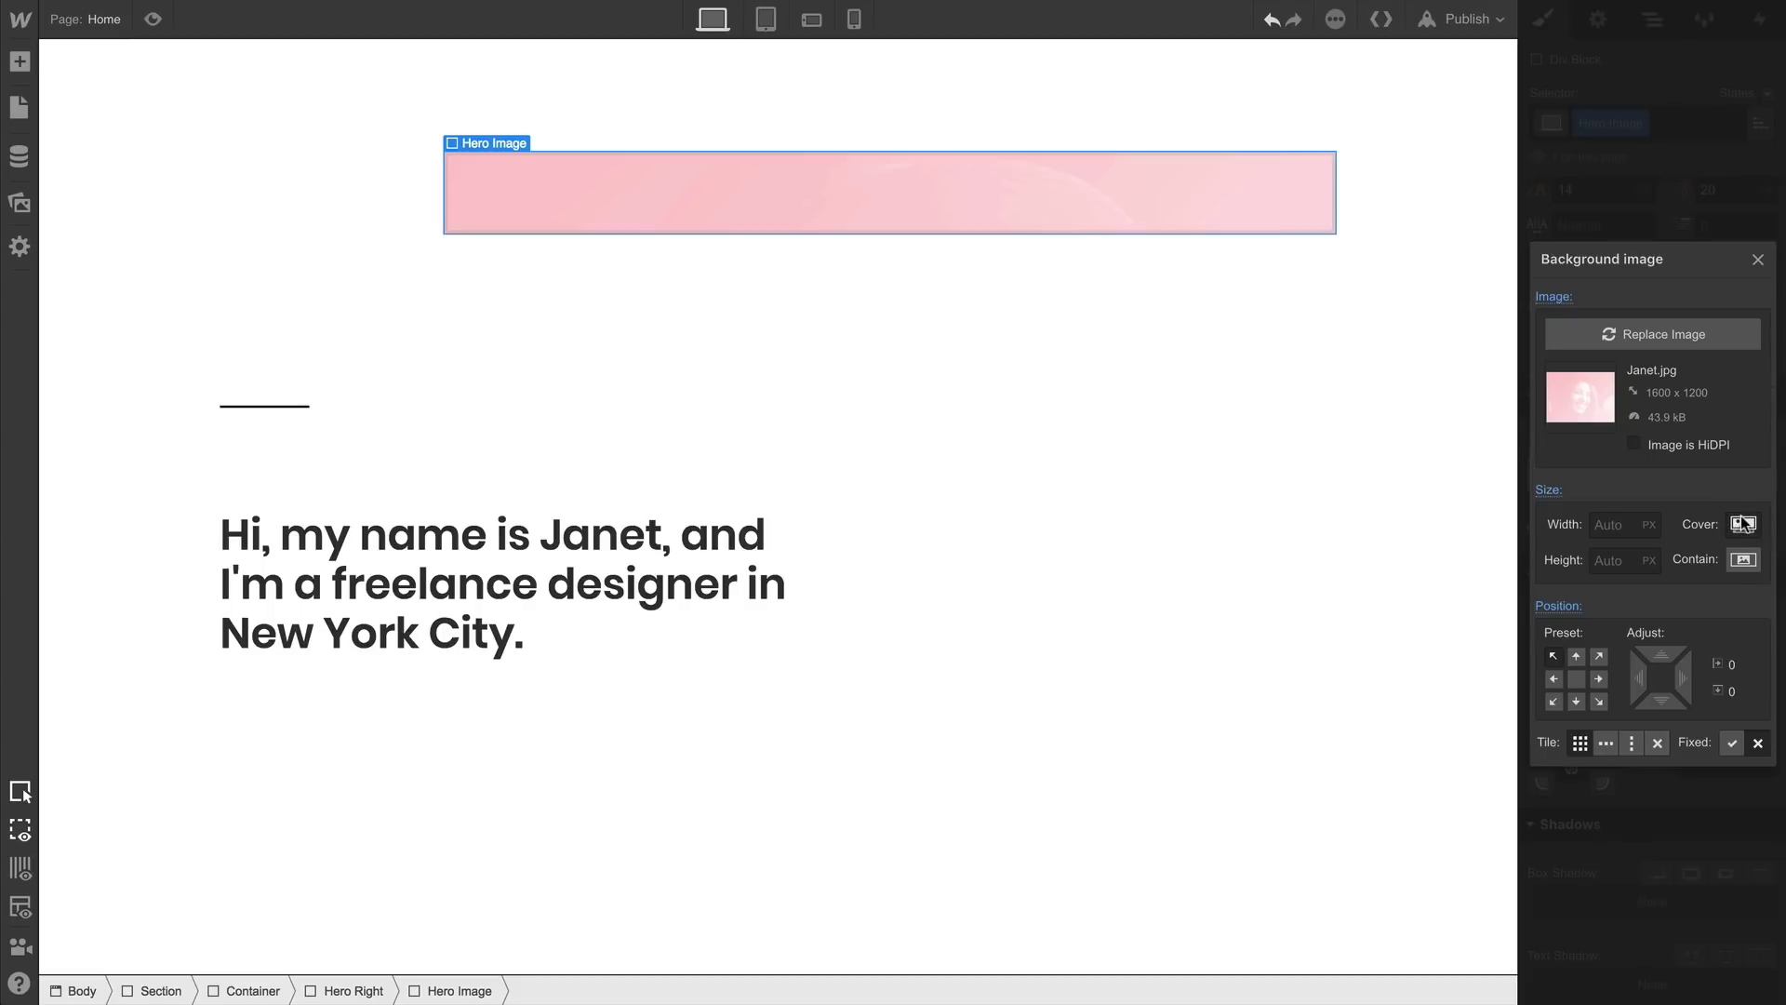
click(1584, 678)
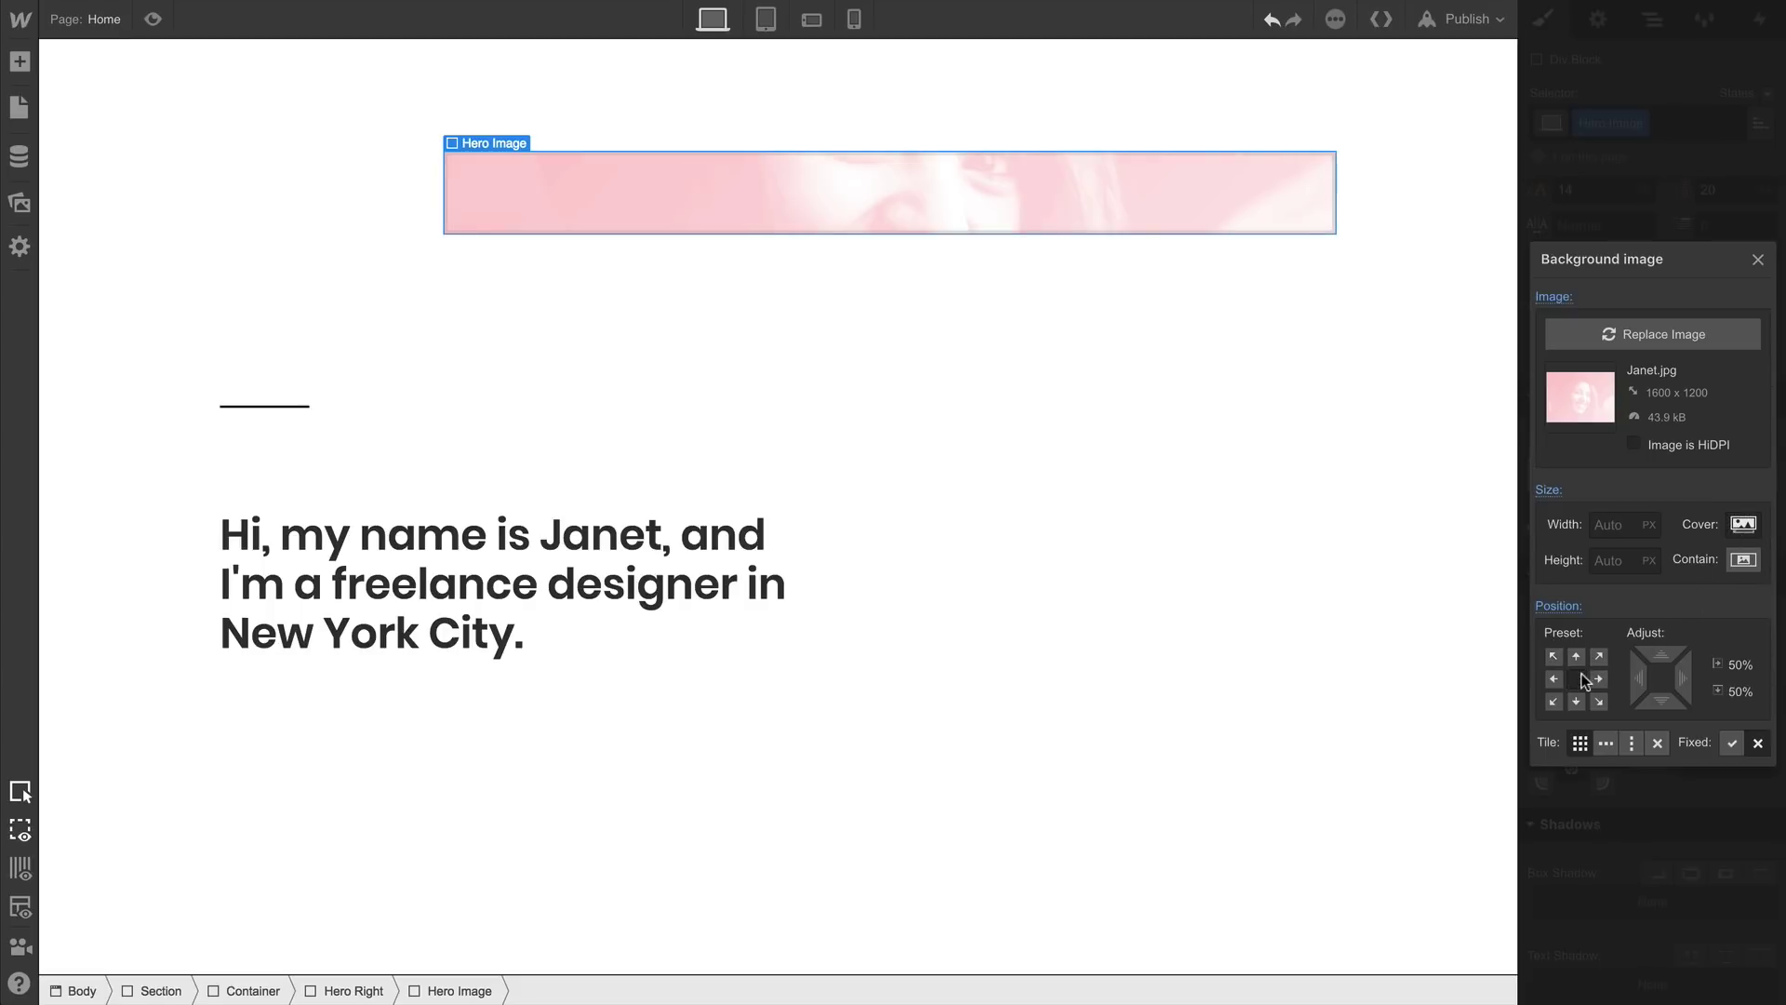
click(1757, 260)
scroll(1737, 316, up, 5)
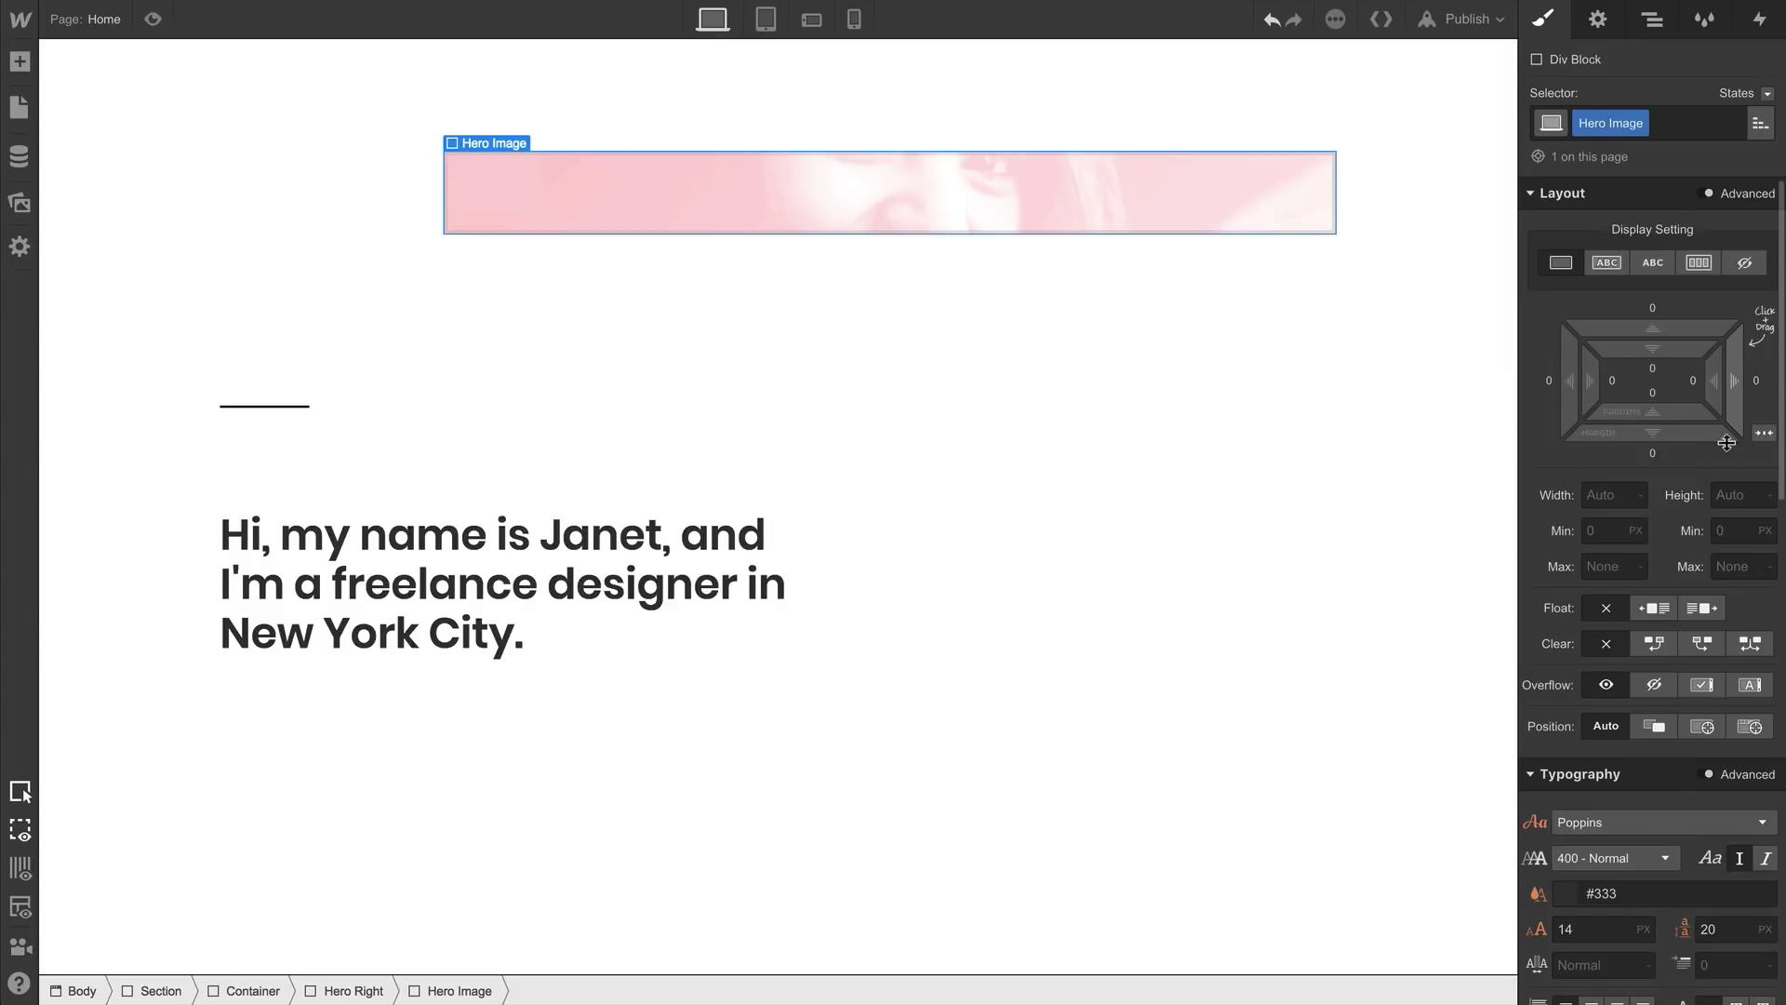
Make Hero Image absolutely positioned at 100% width and 100% height
click(1705, 726)
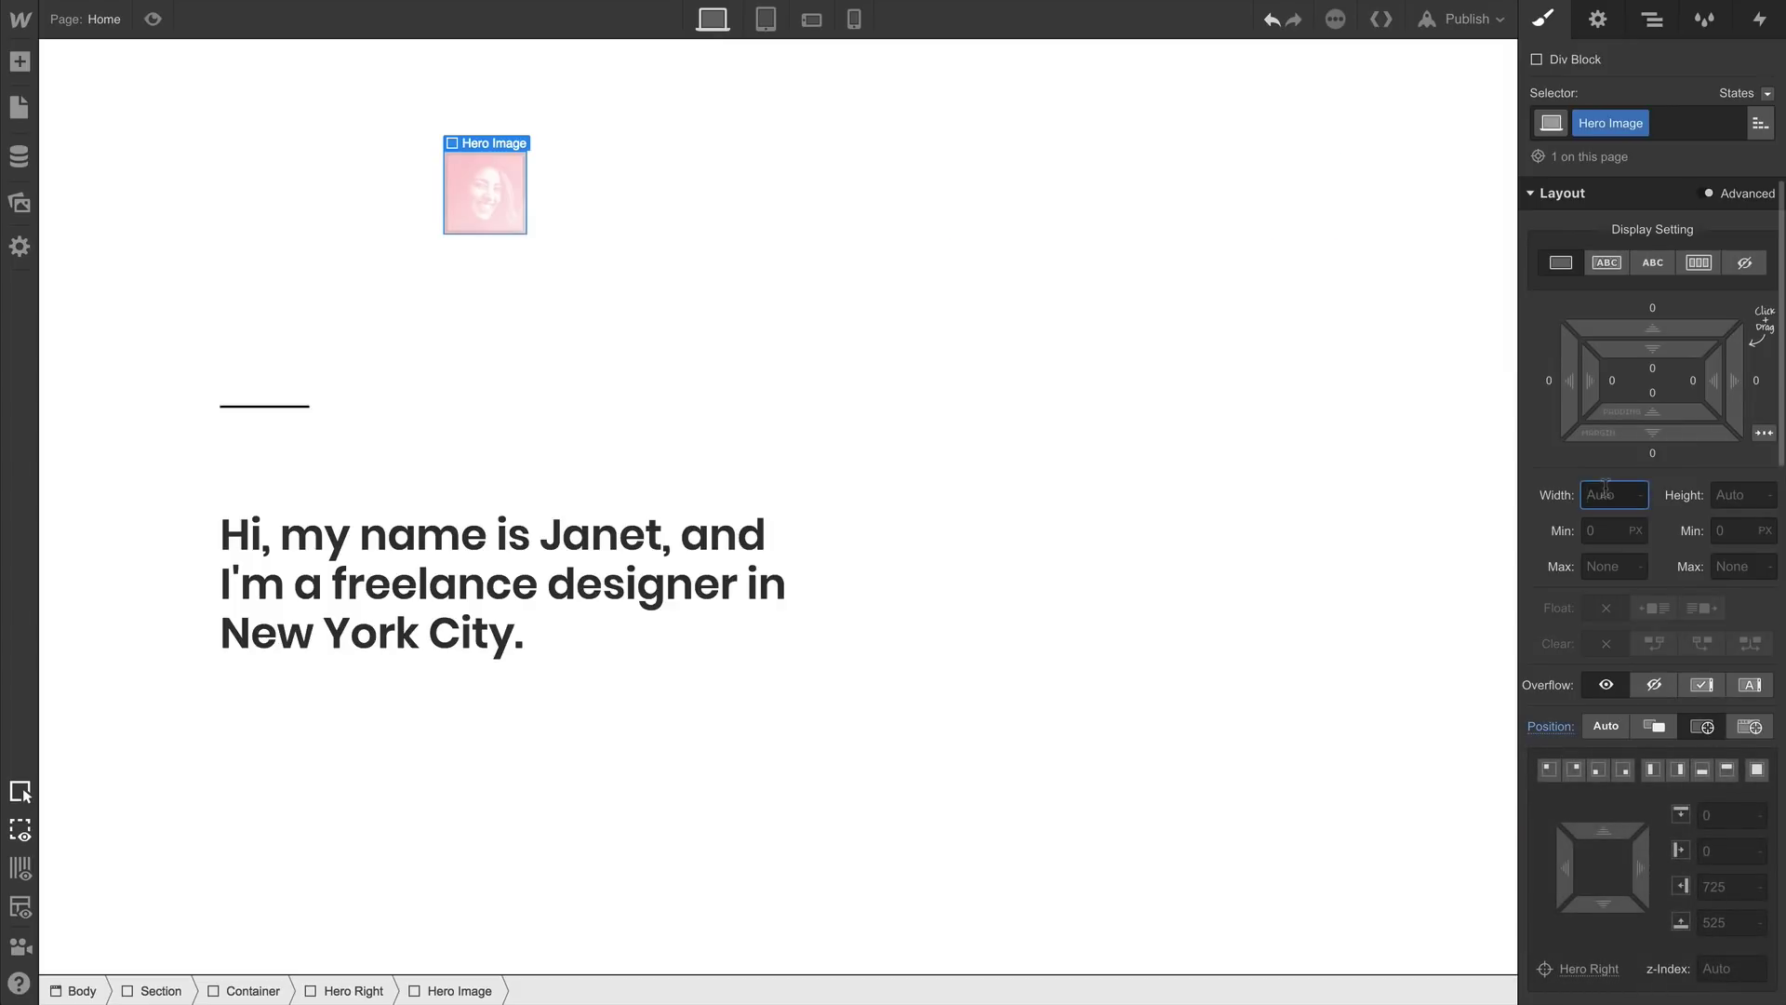
key(Tab)
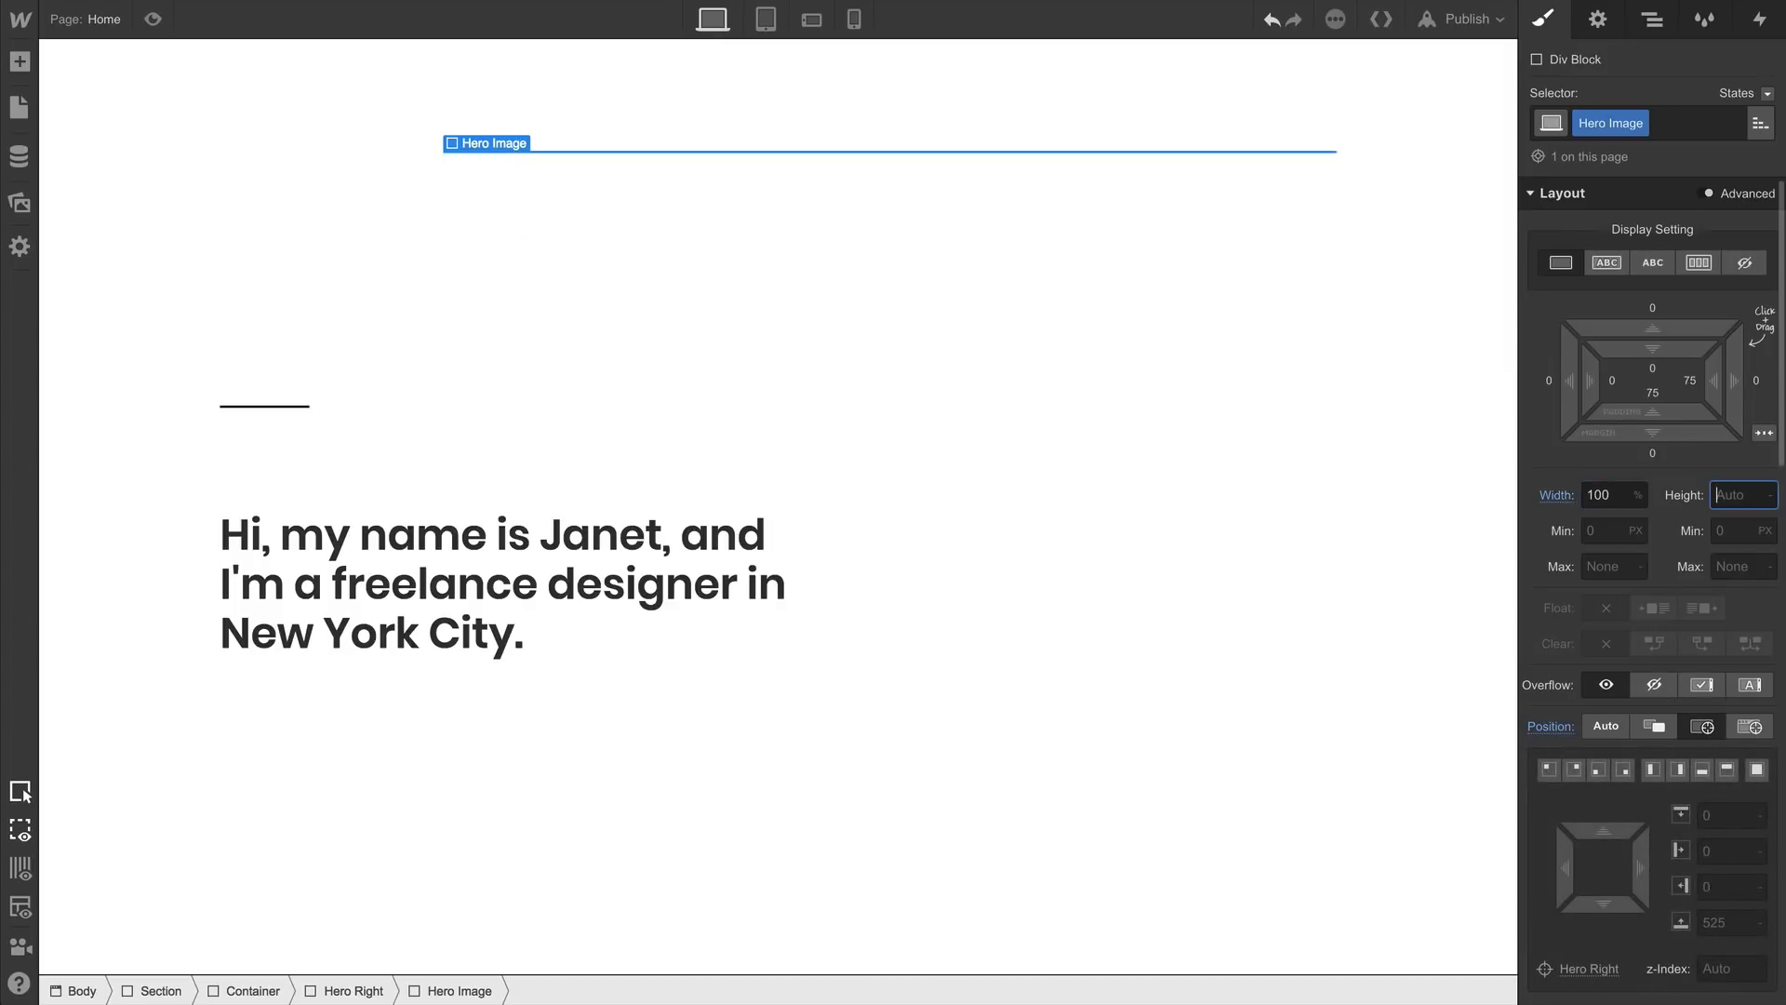
text(100%)
key(Return)
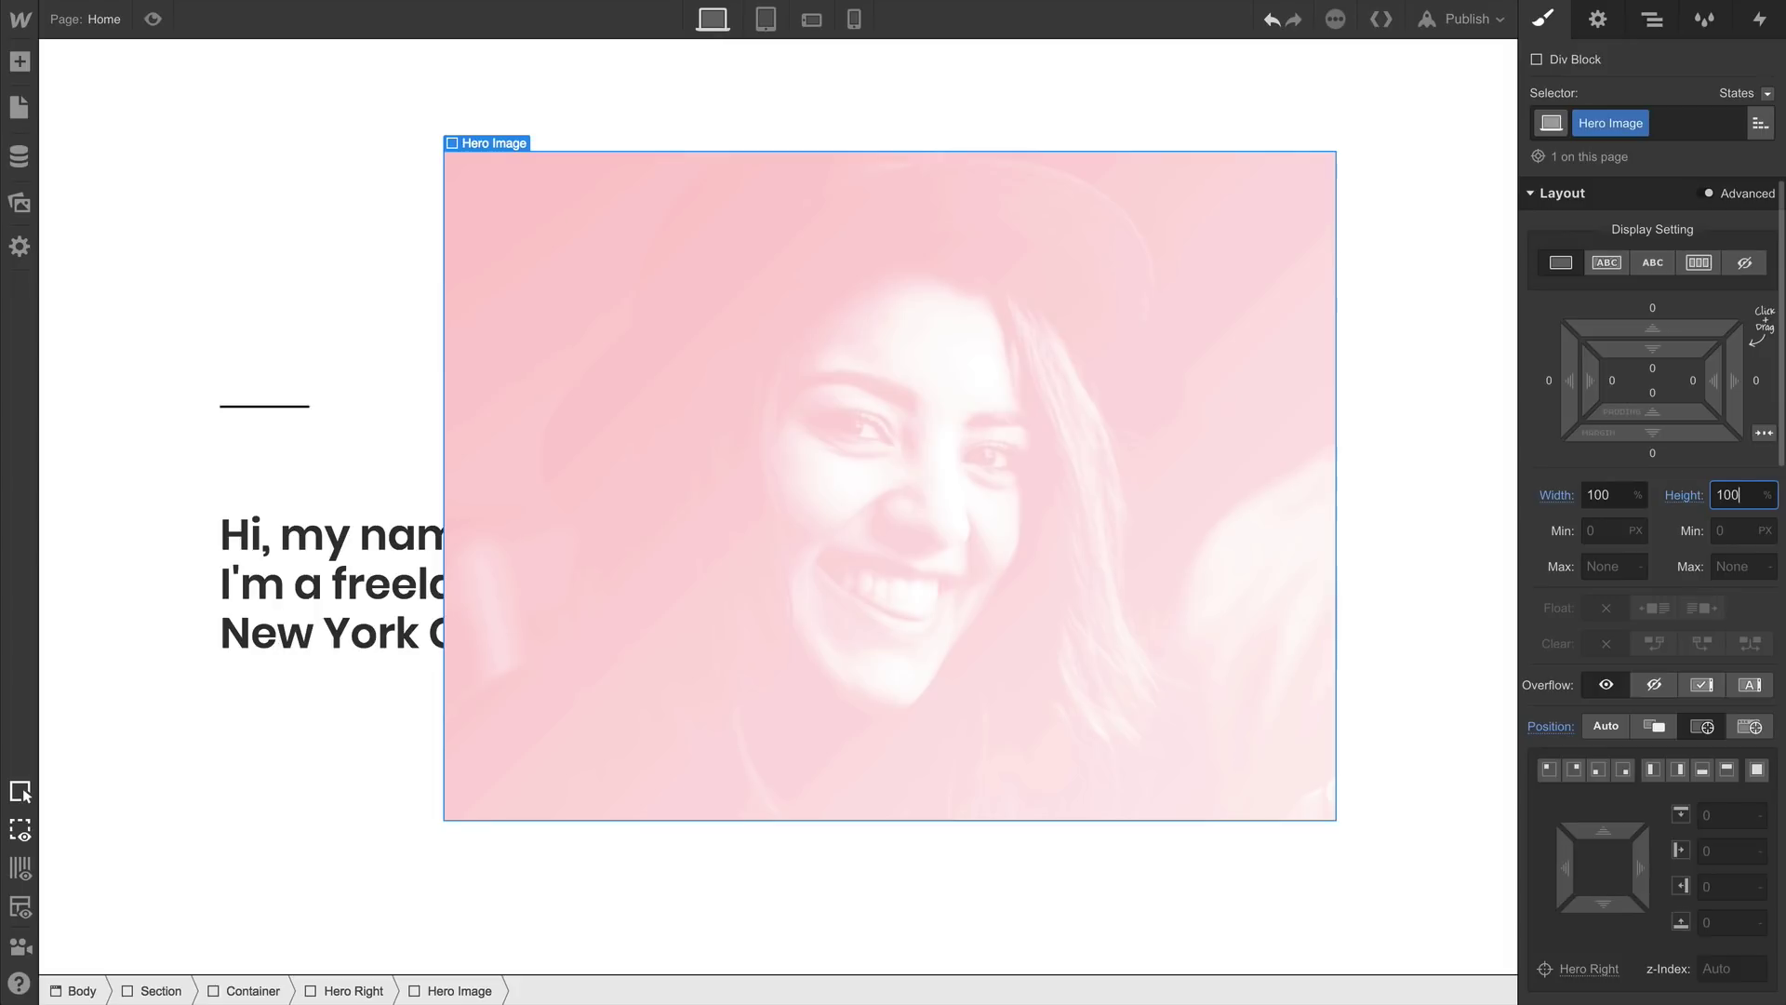
Make Hero Left relatively positioned with z-index 1 so the heading sits above the image
click(322, 437)
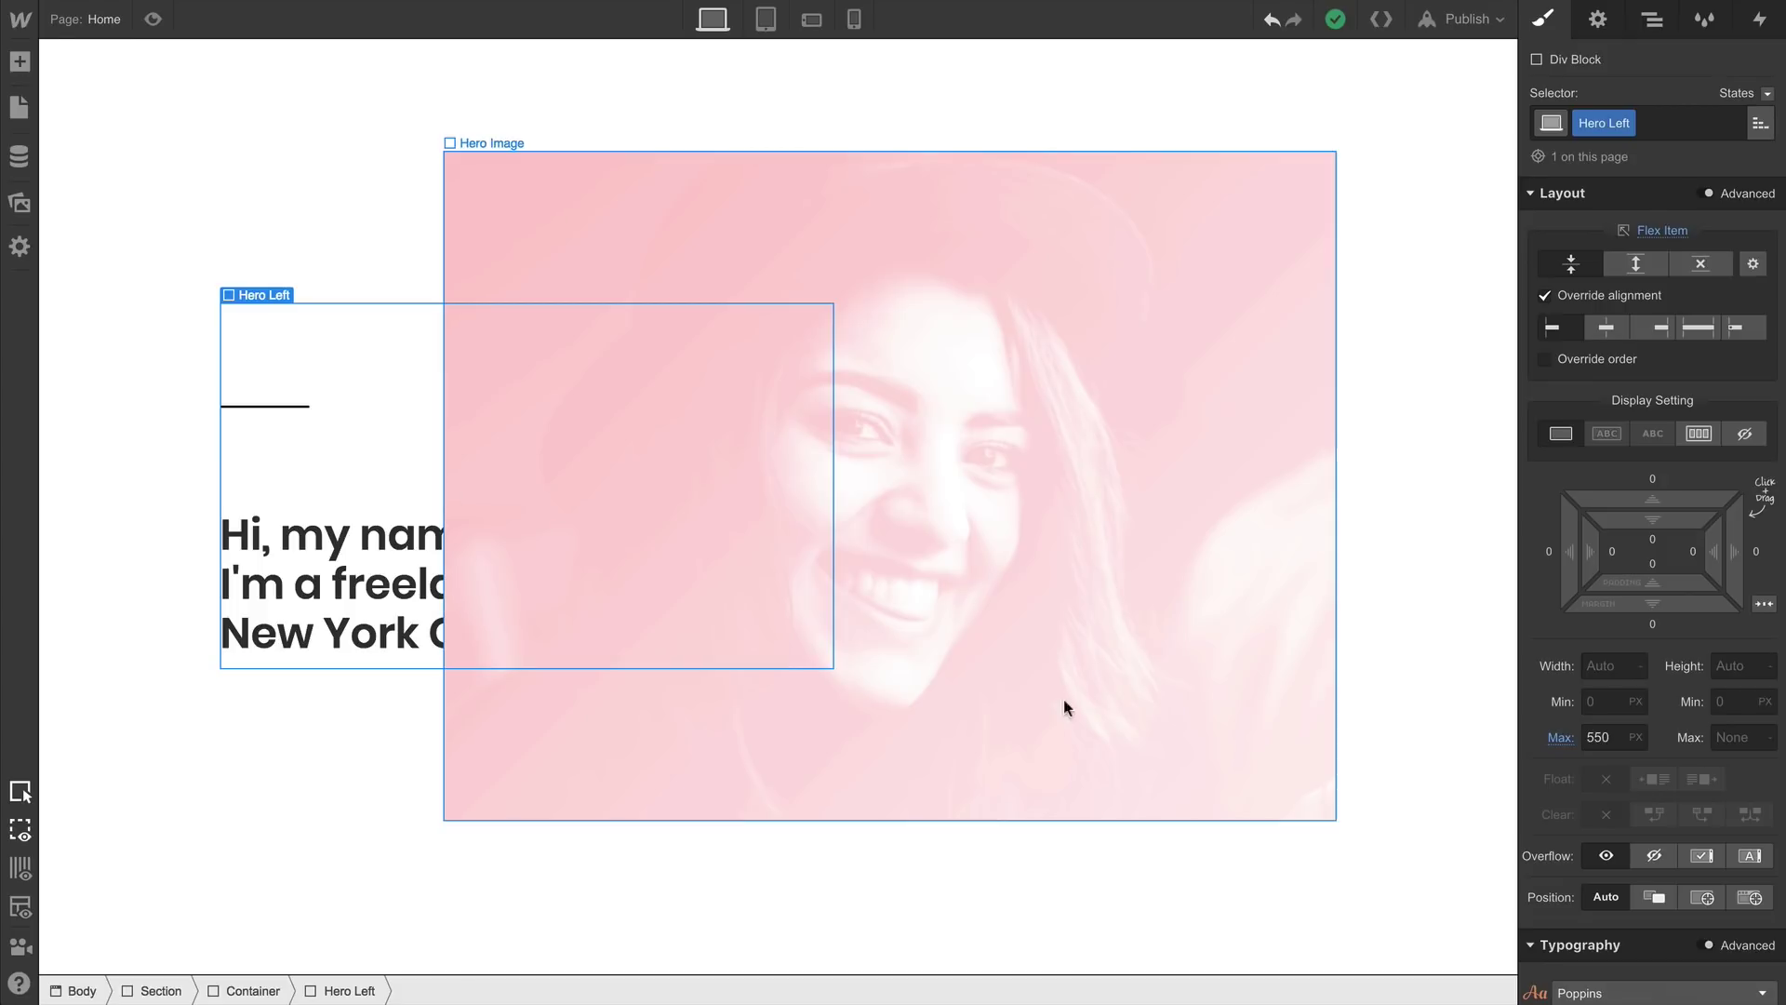
click(1652, 895)
scroll(1642, 888, down, 5)
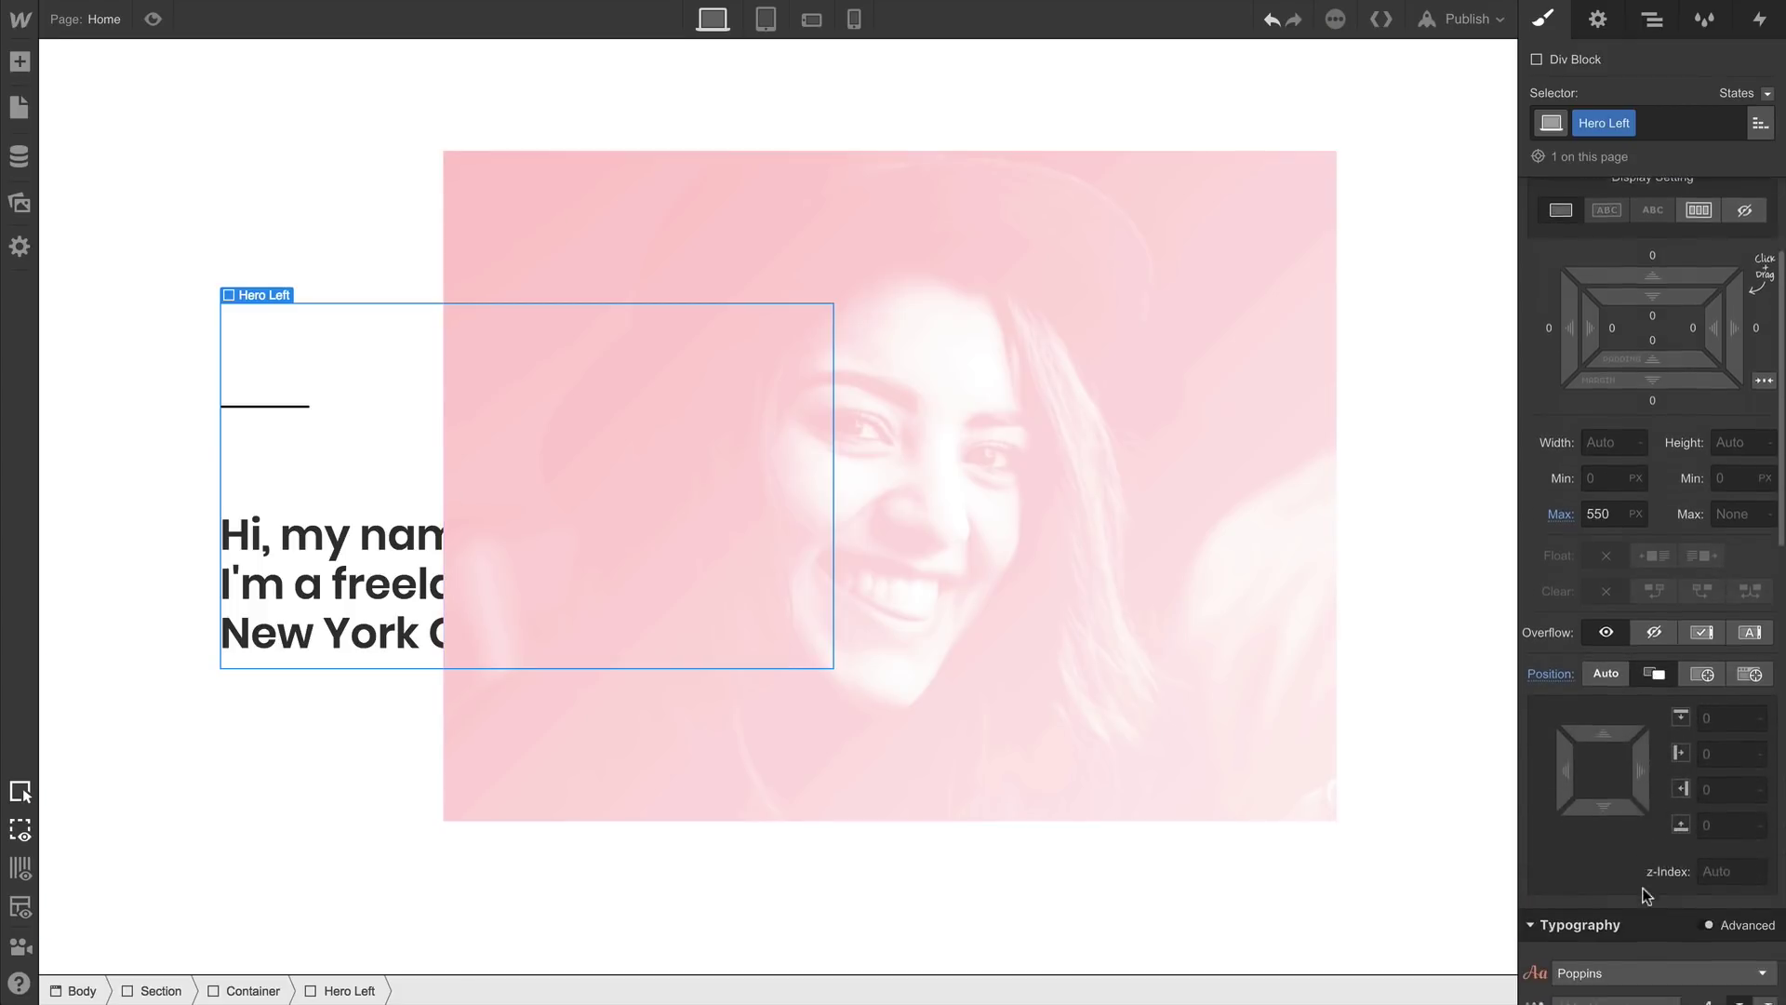
scroll(1643, 896, down, 3)
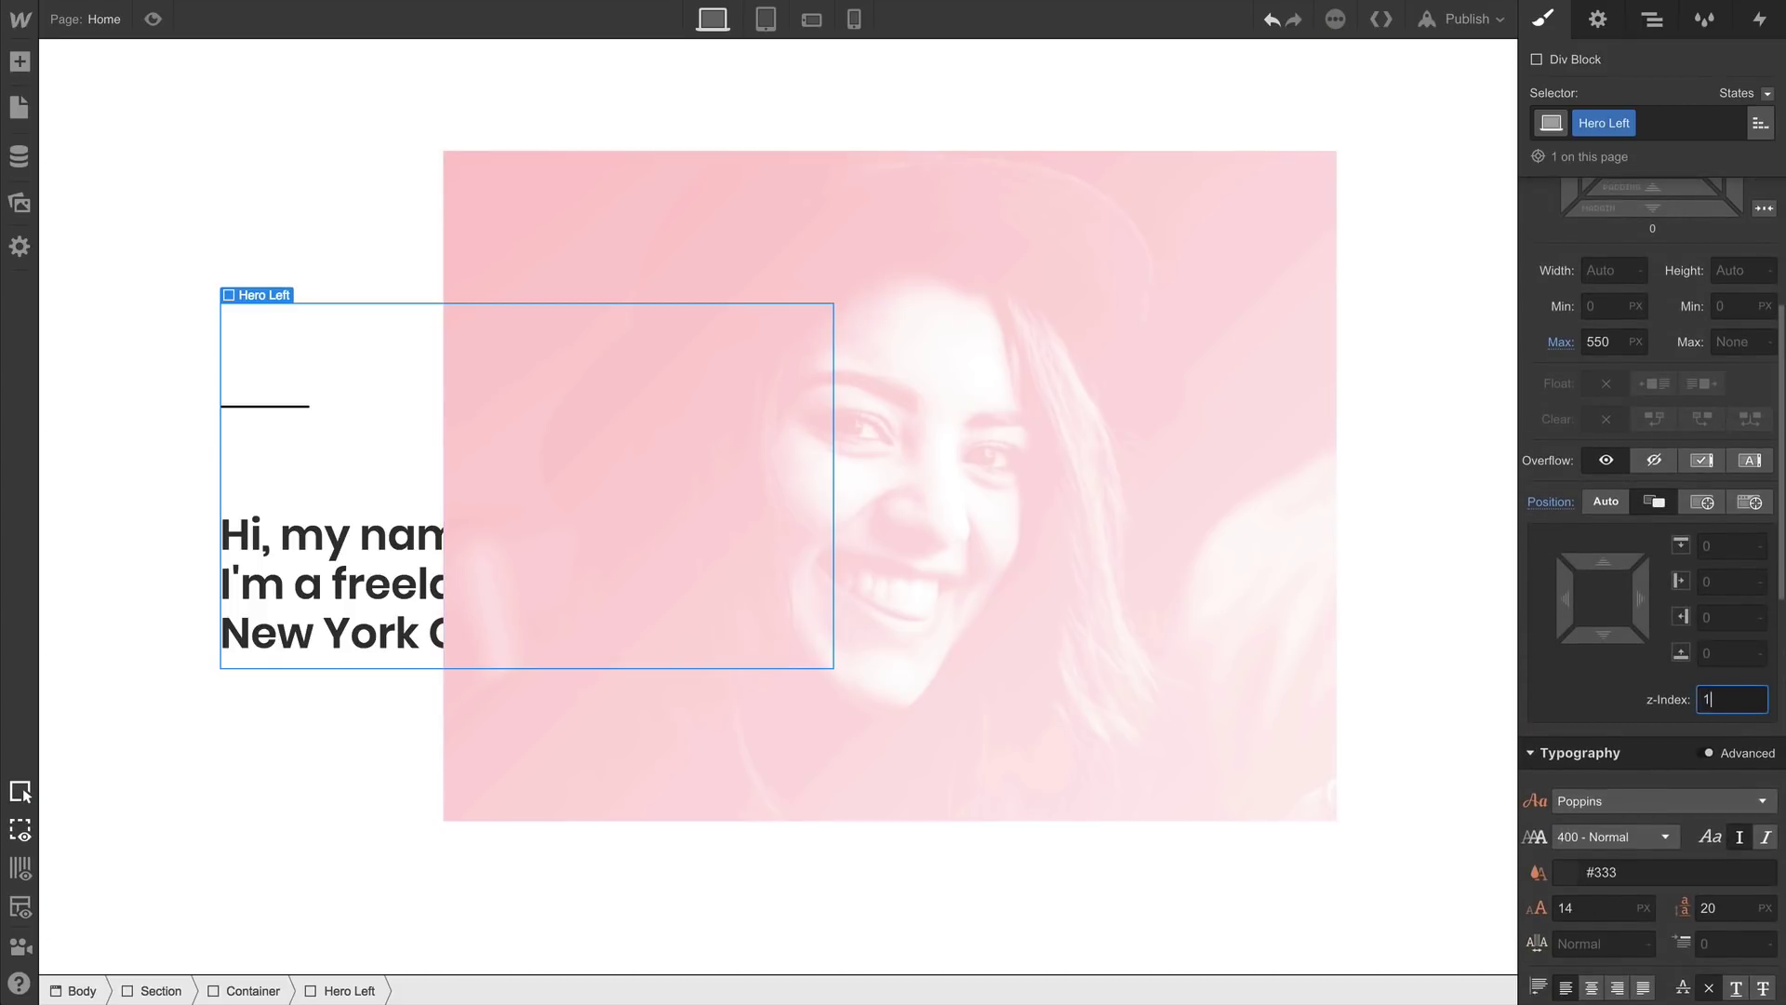
key(Return)
Select Hero Image, Hero Right, Container, then Hero Left, and show the Navigator tree
click(1276, 697)
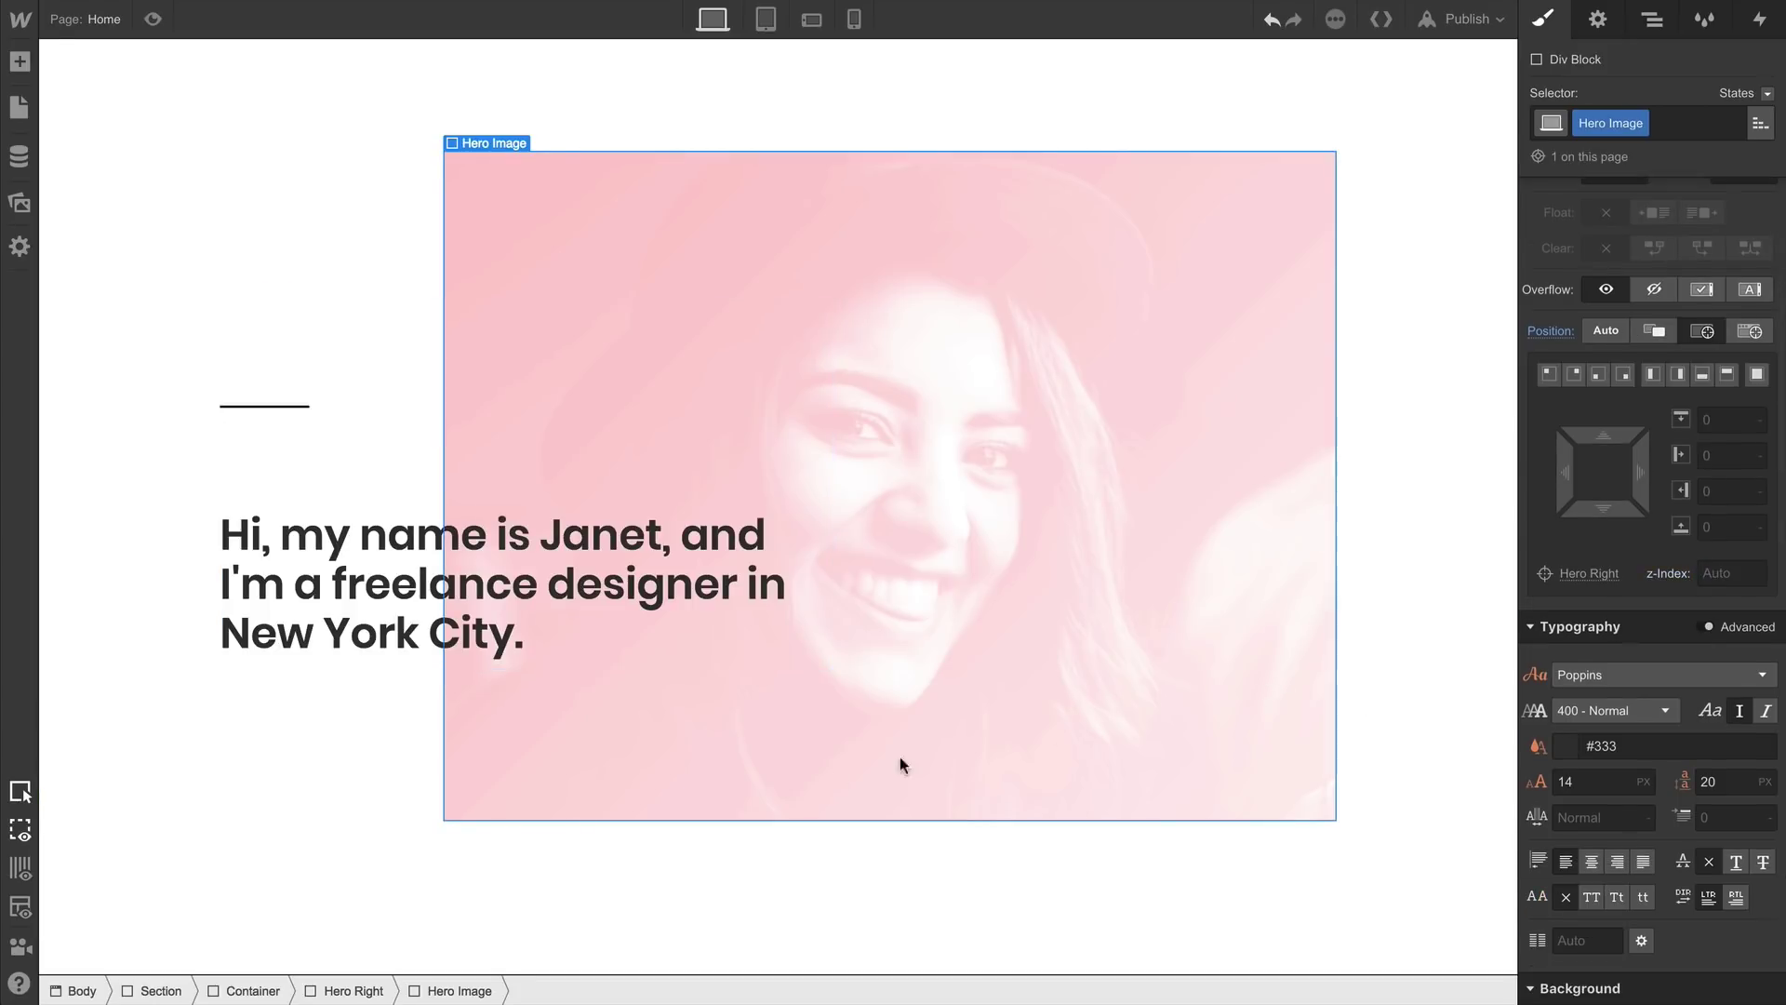
click(352, 990)
click(273, 987)
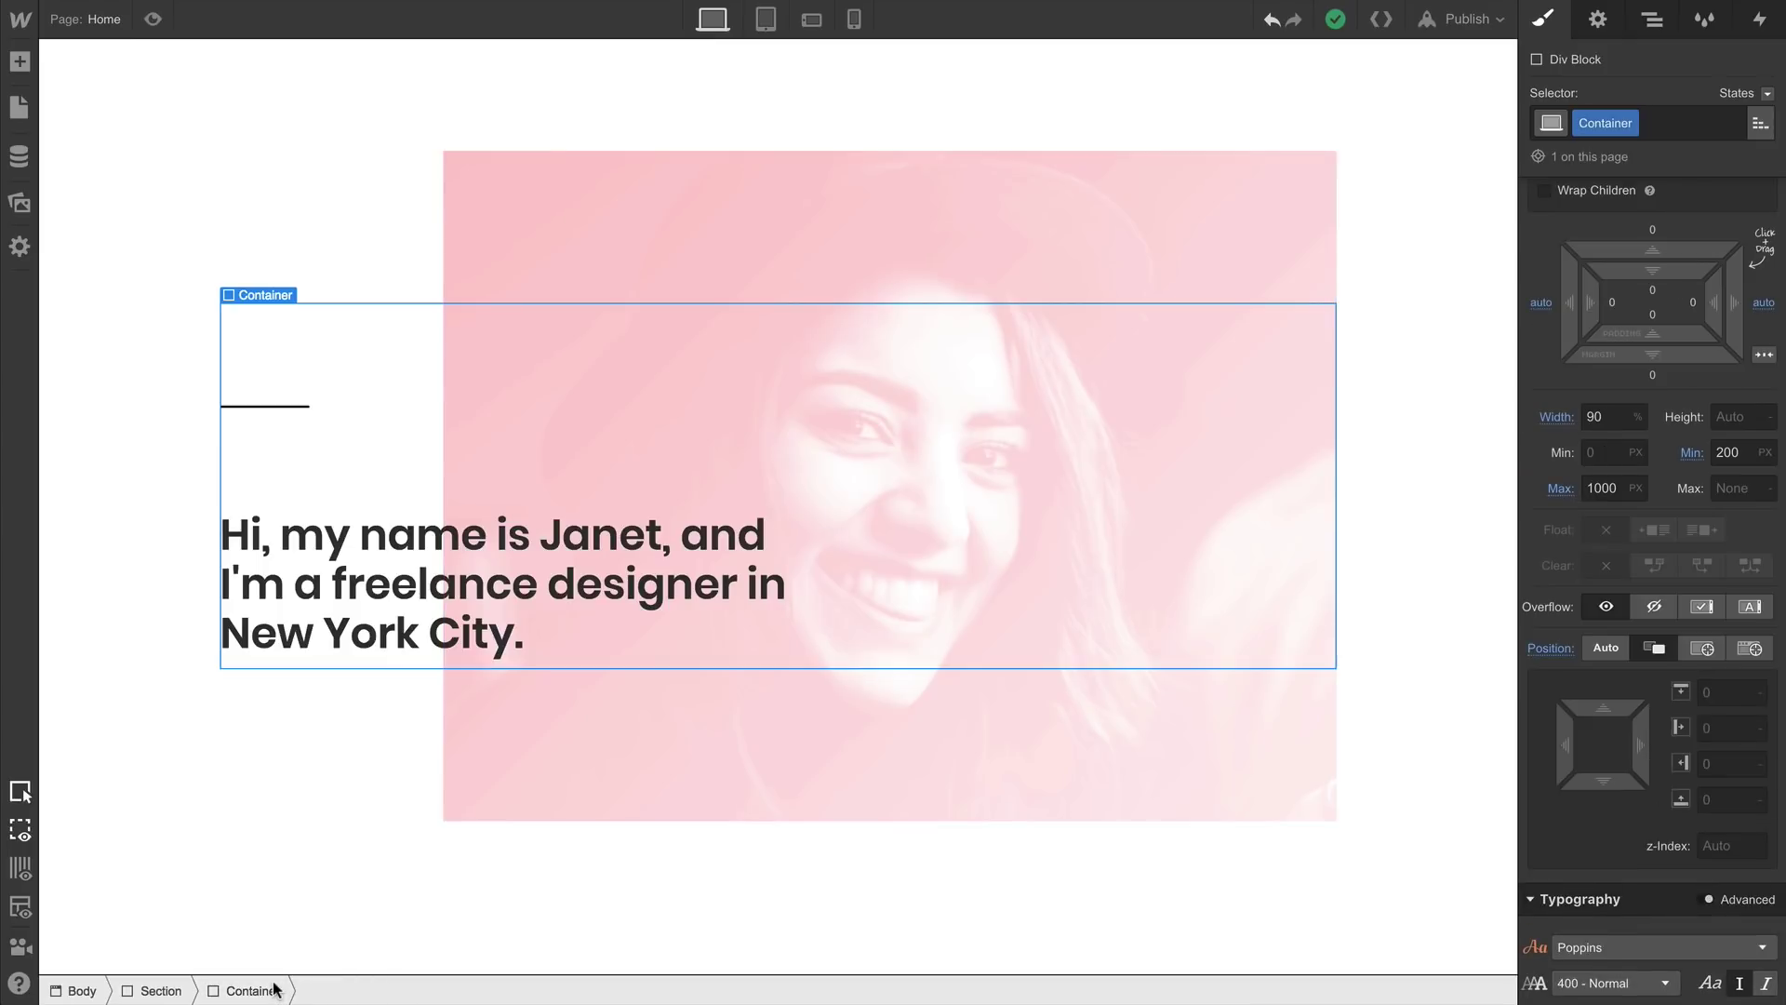
click(342, 473)
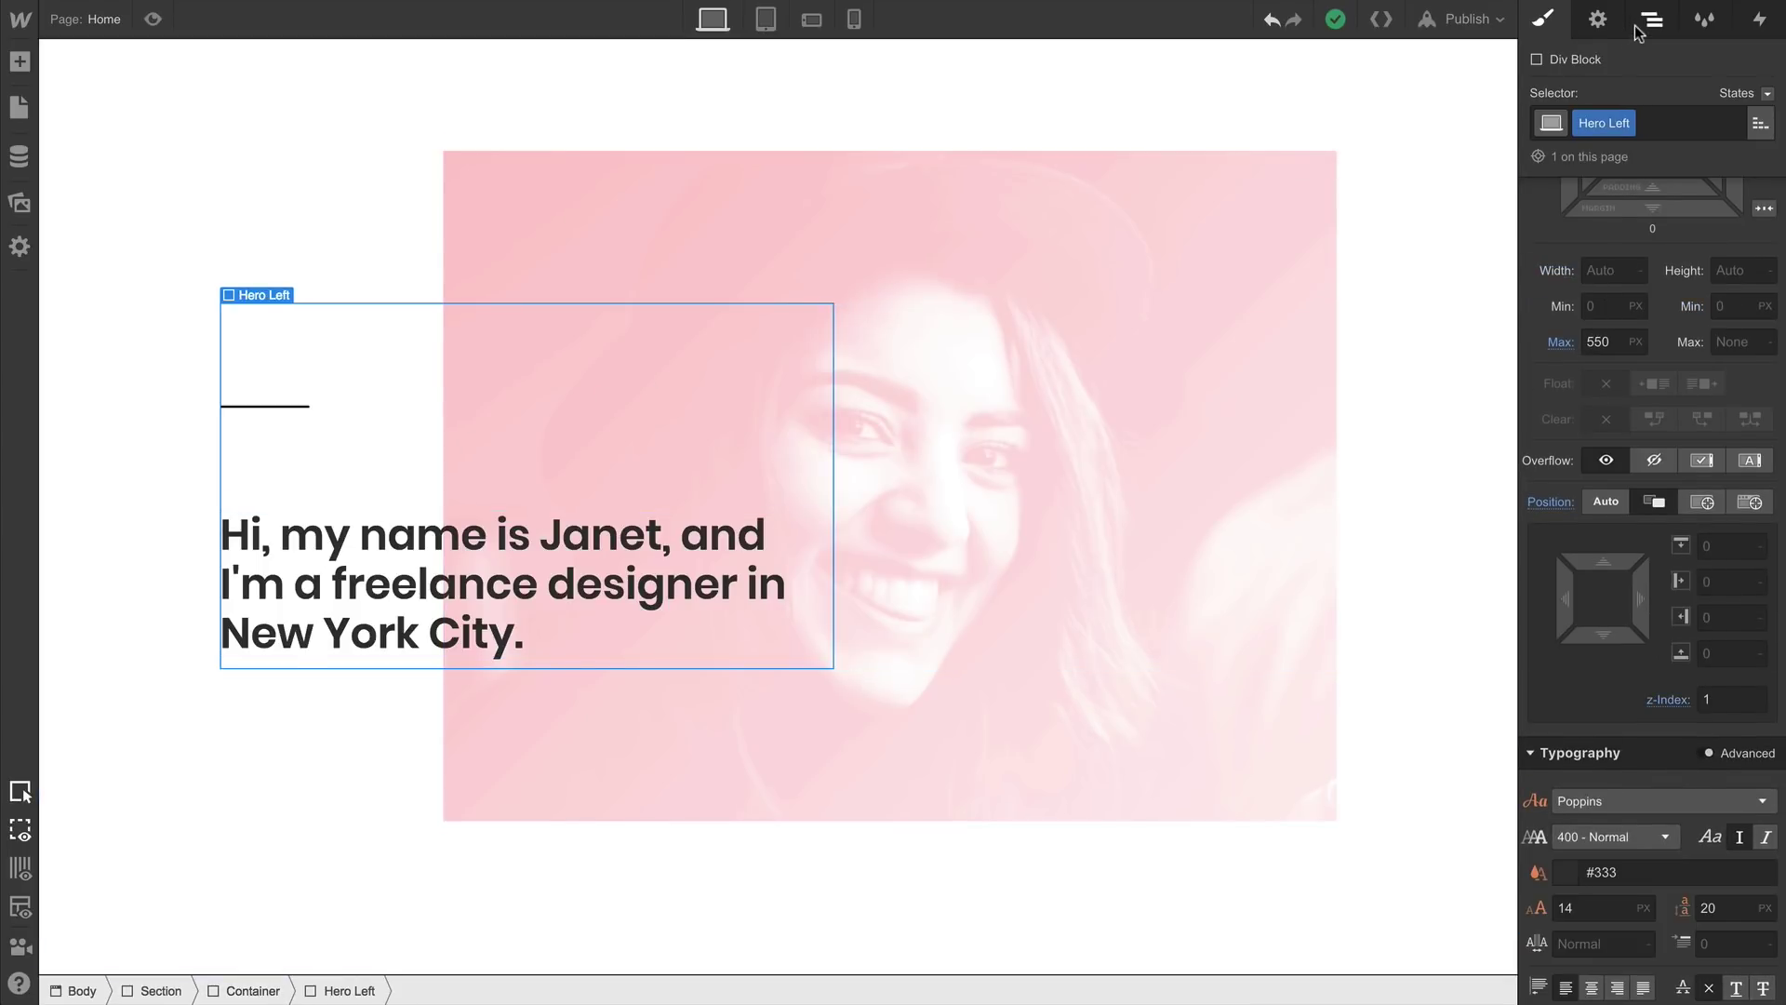
click(1637, 26)
Add a new list inside Hero Right and turn on No Bullets
click(20, 63)
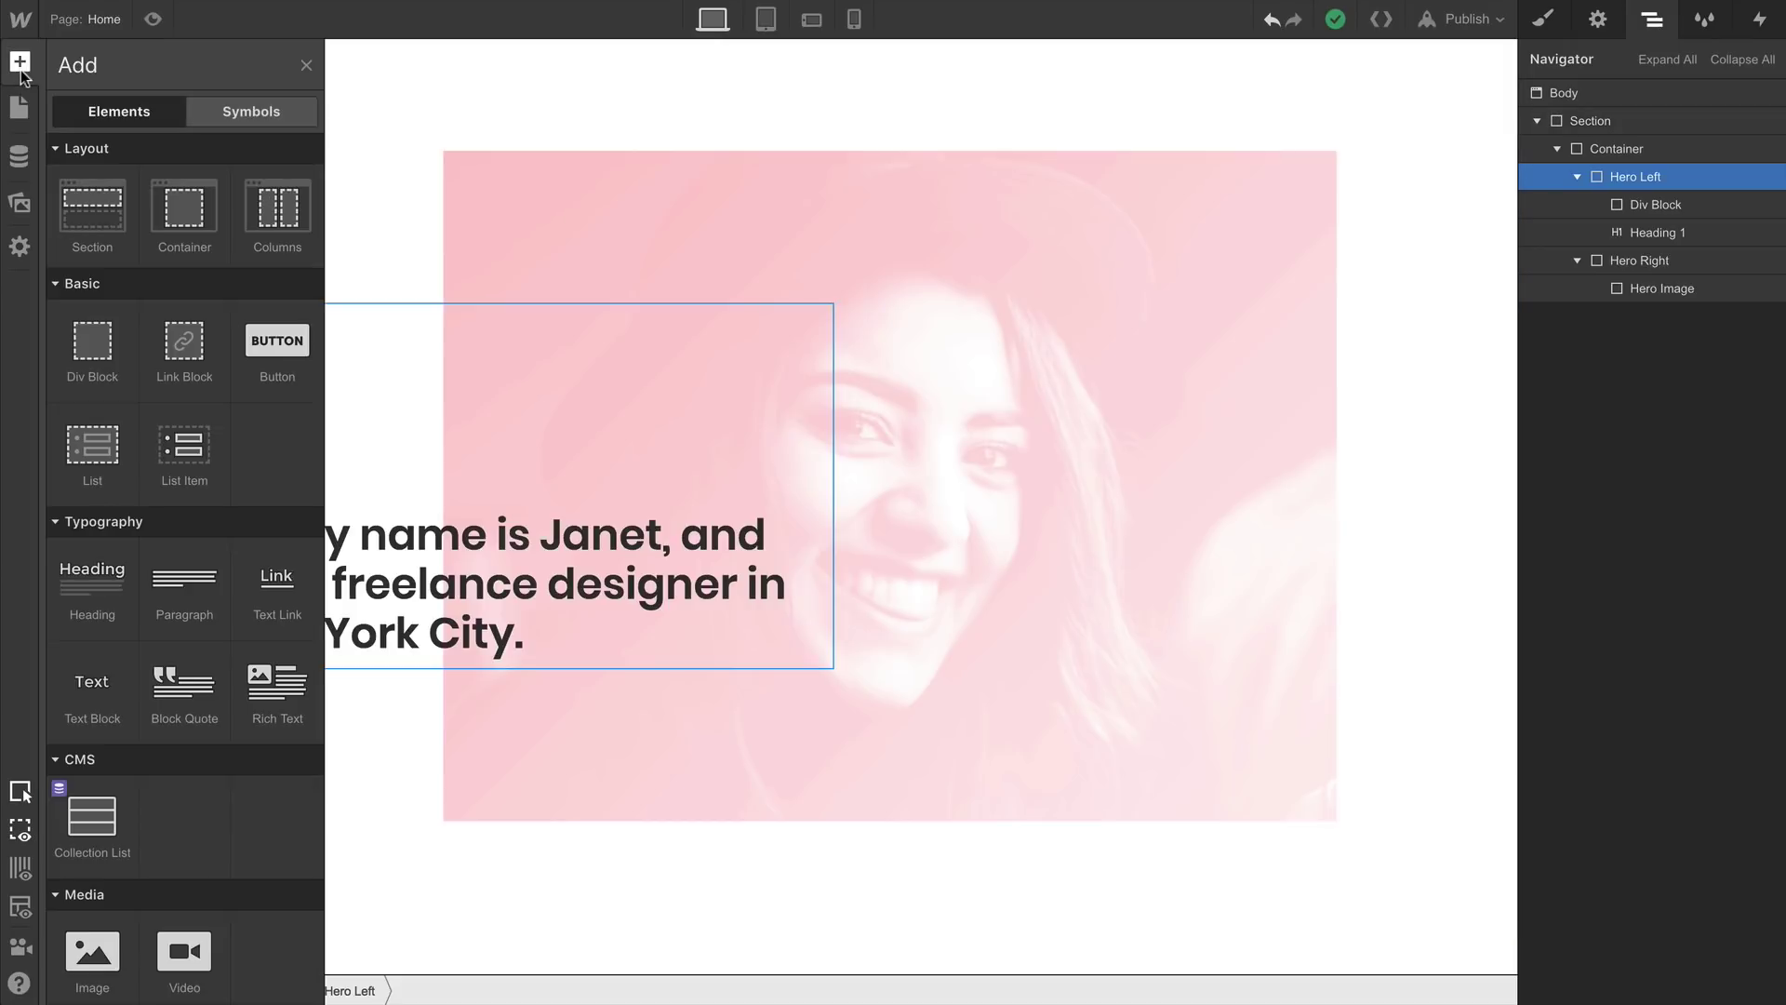
drag(92, 445, 1674, 346)
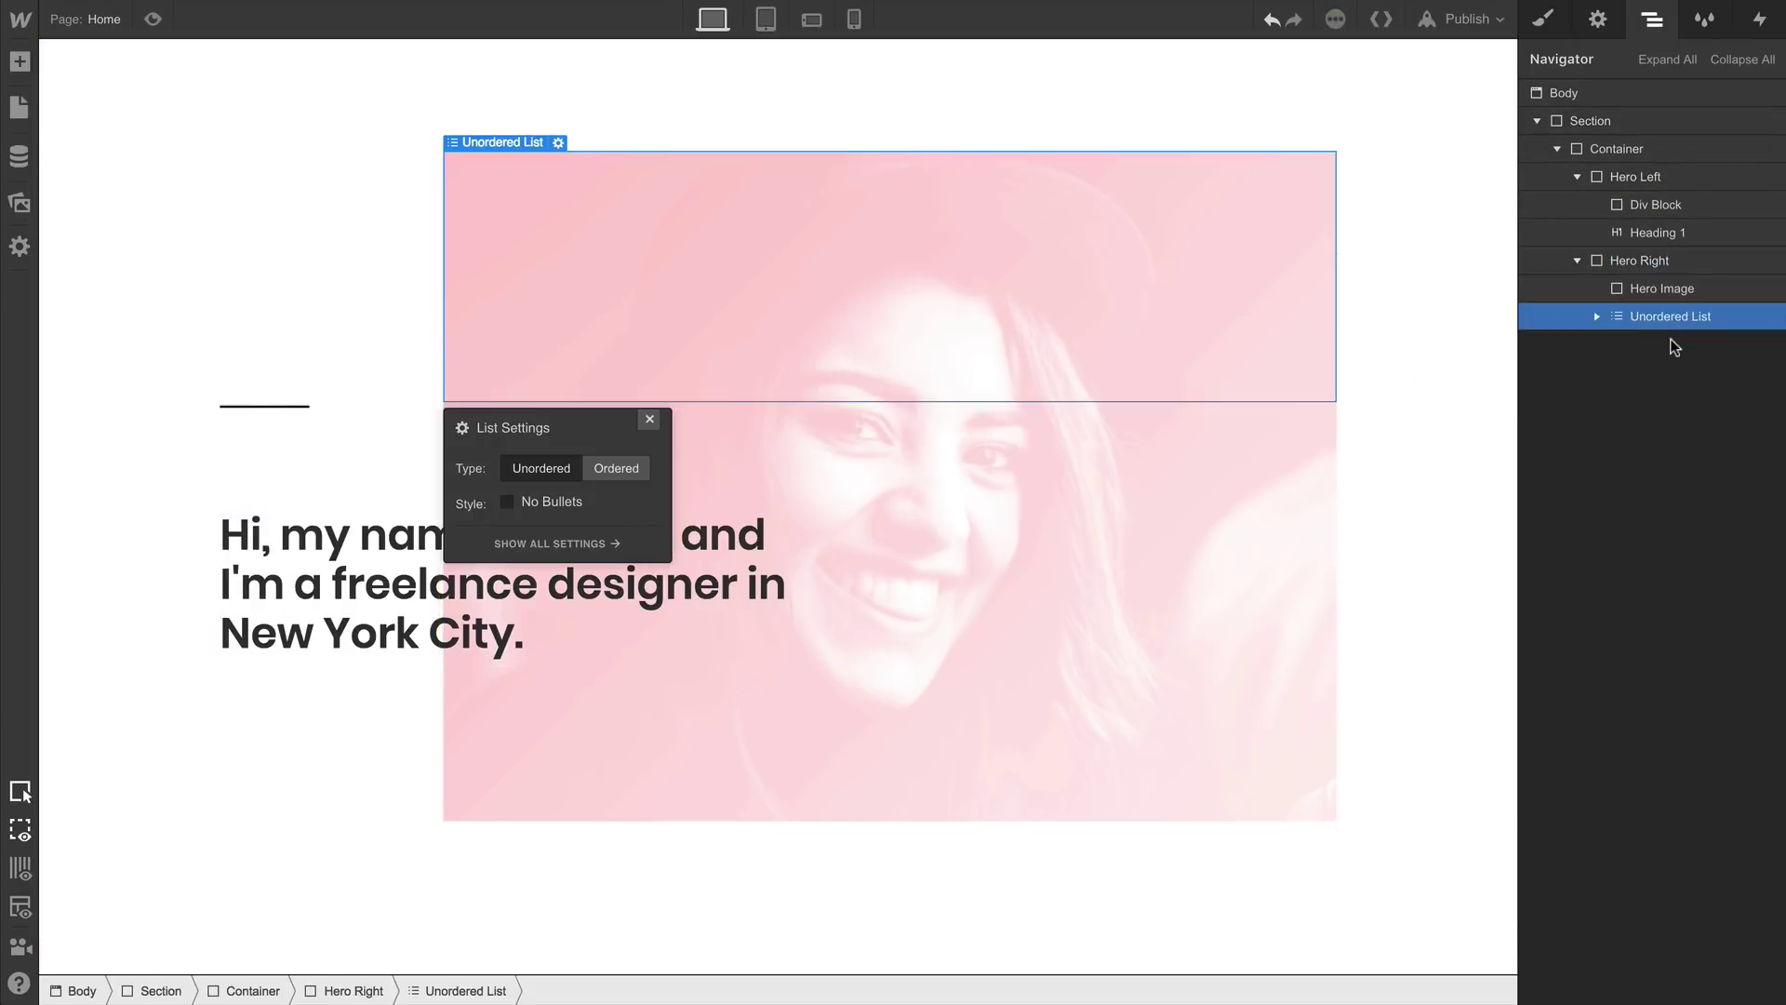
click(522, 501)
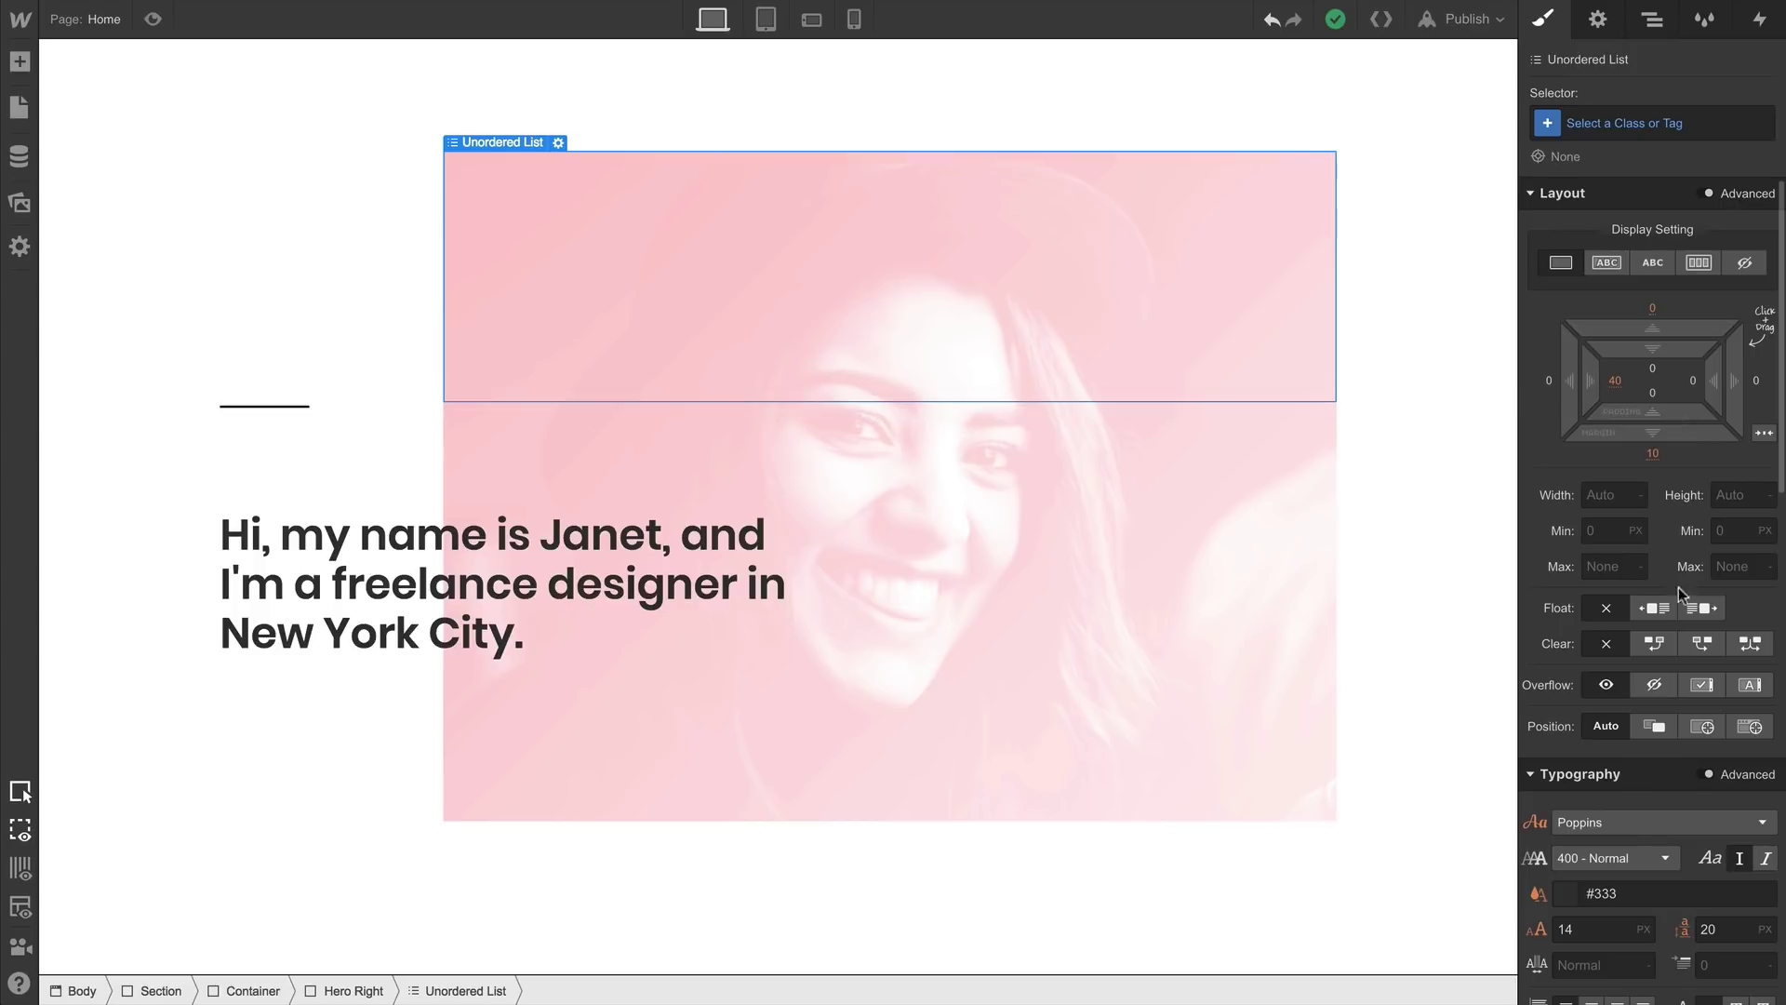
Position the list absolutely, 100px from the right and 80px from the top
click(1701, 727)
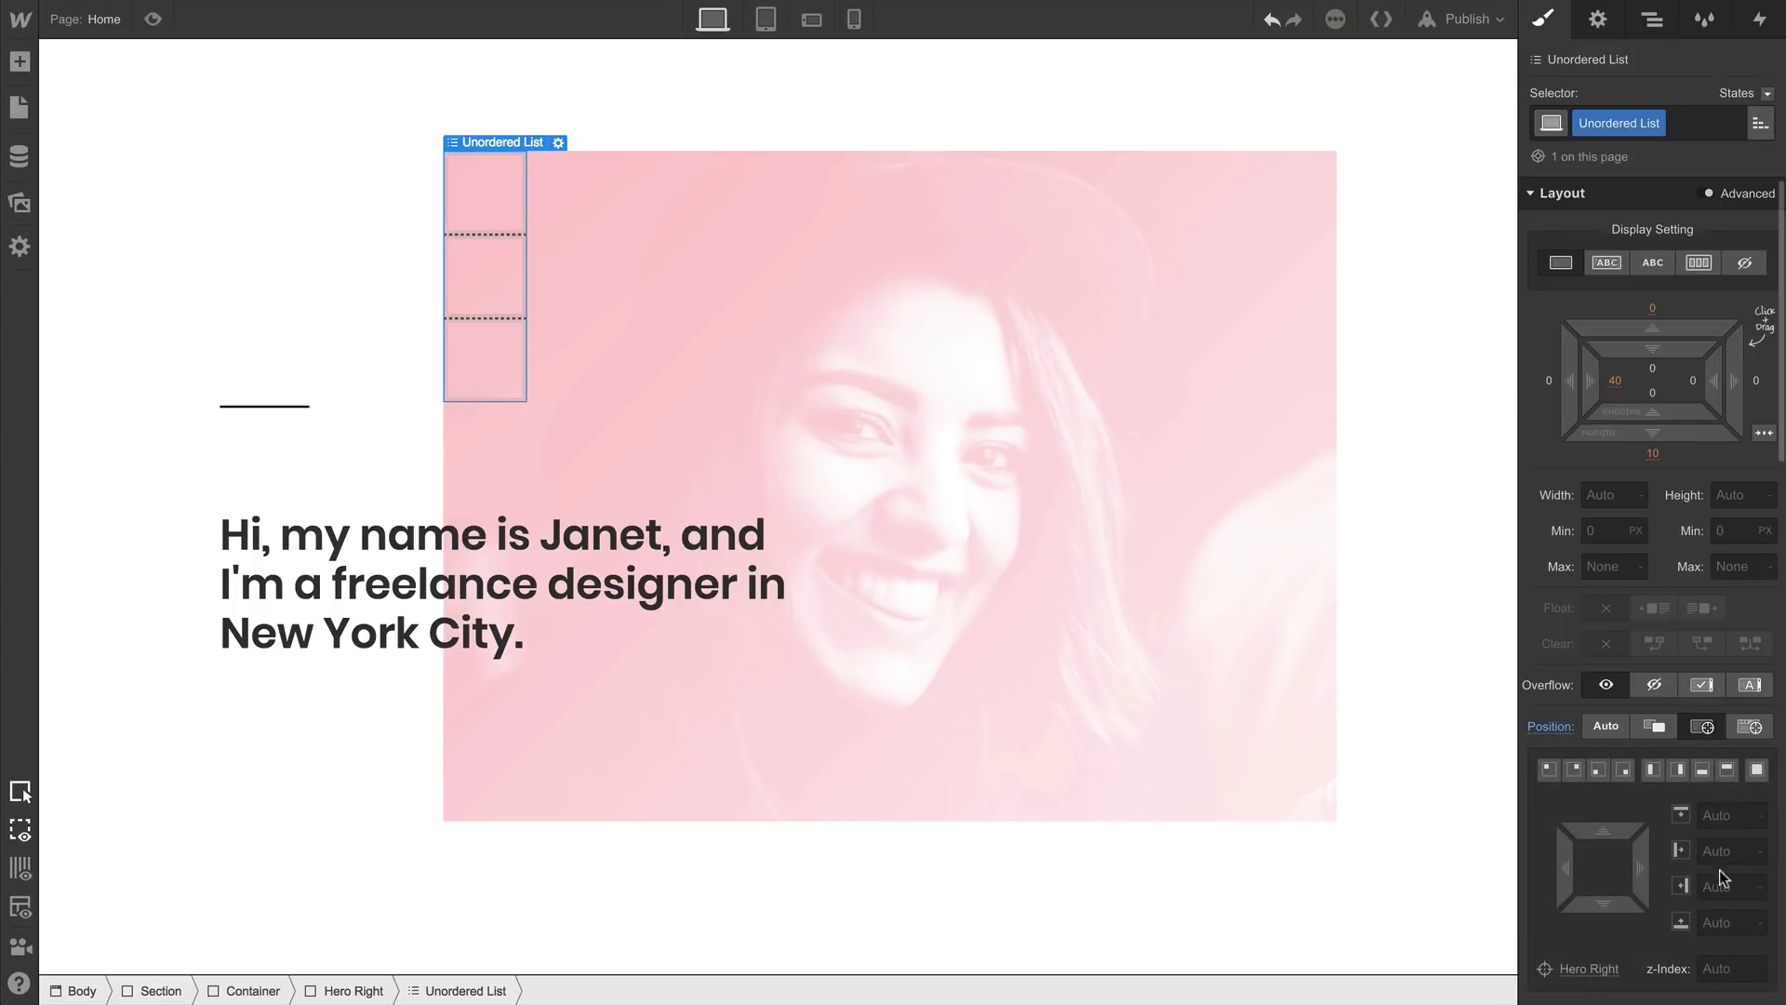
key(Return)
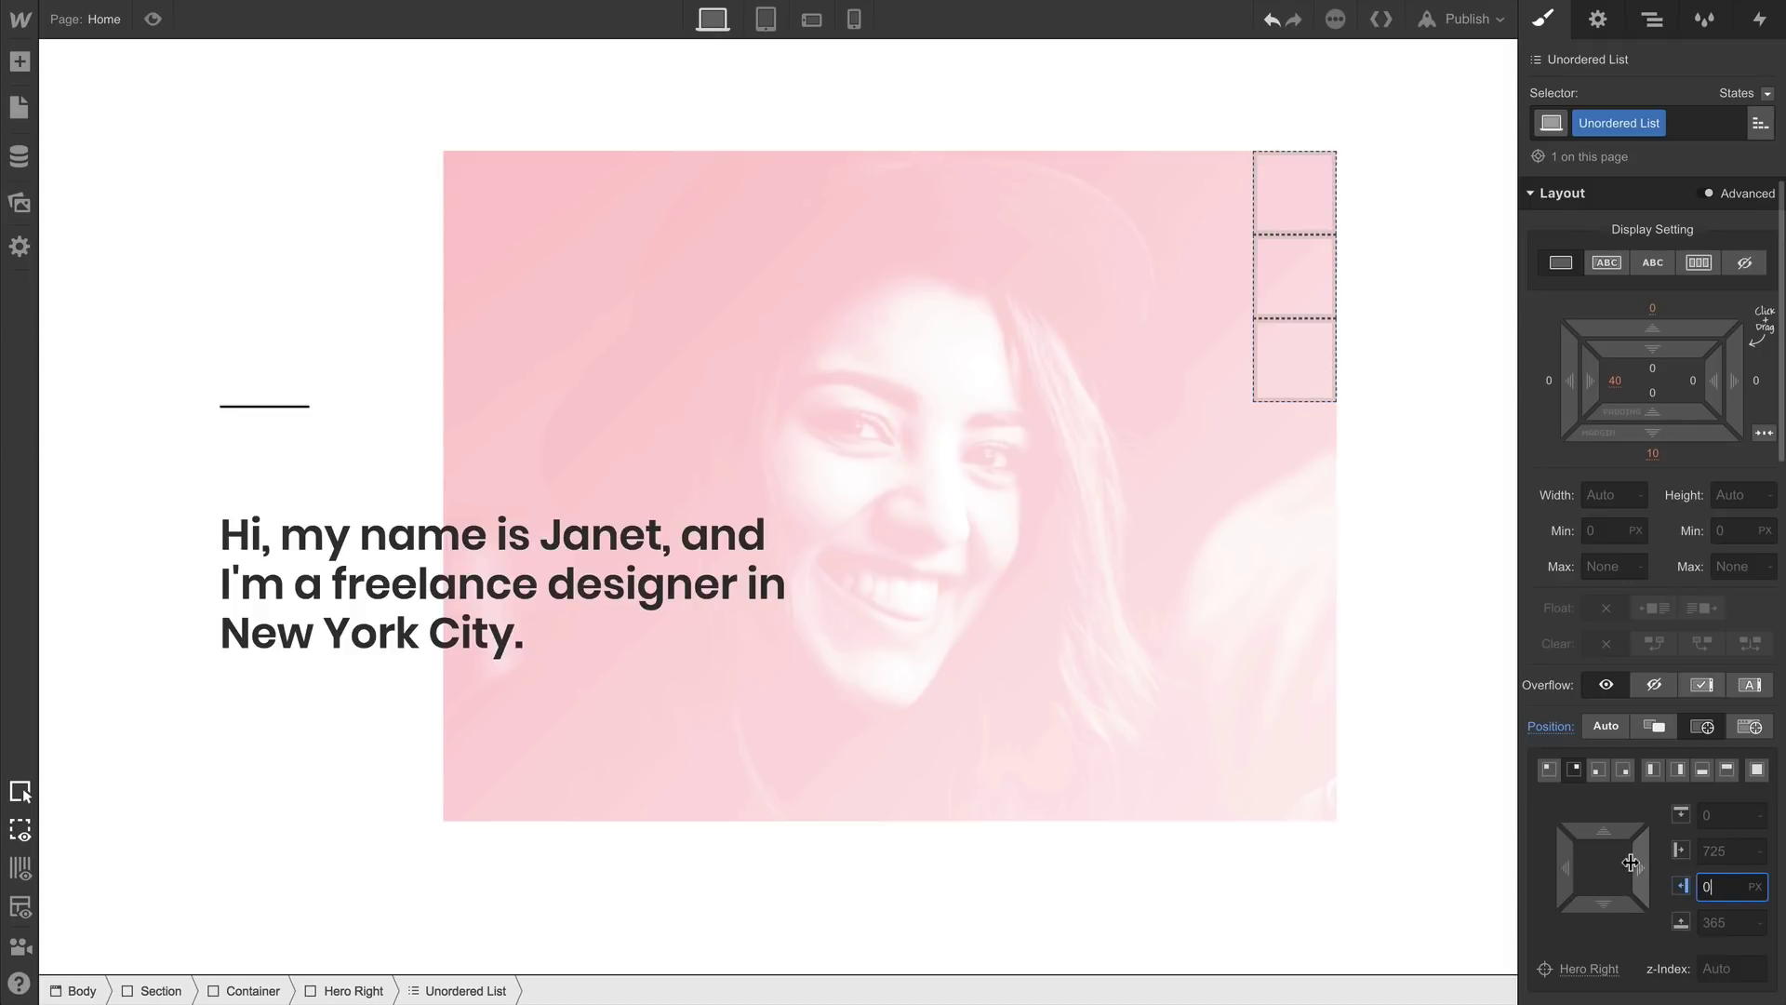
drag(1634, 865, 1297, 895)
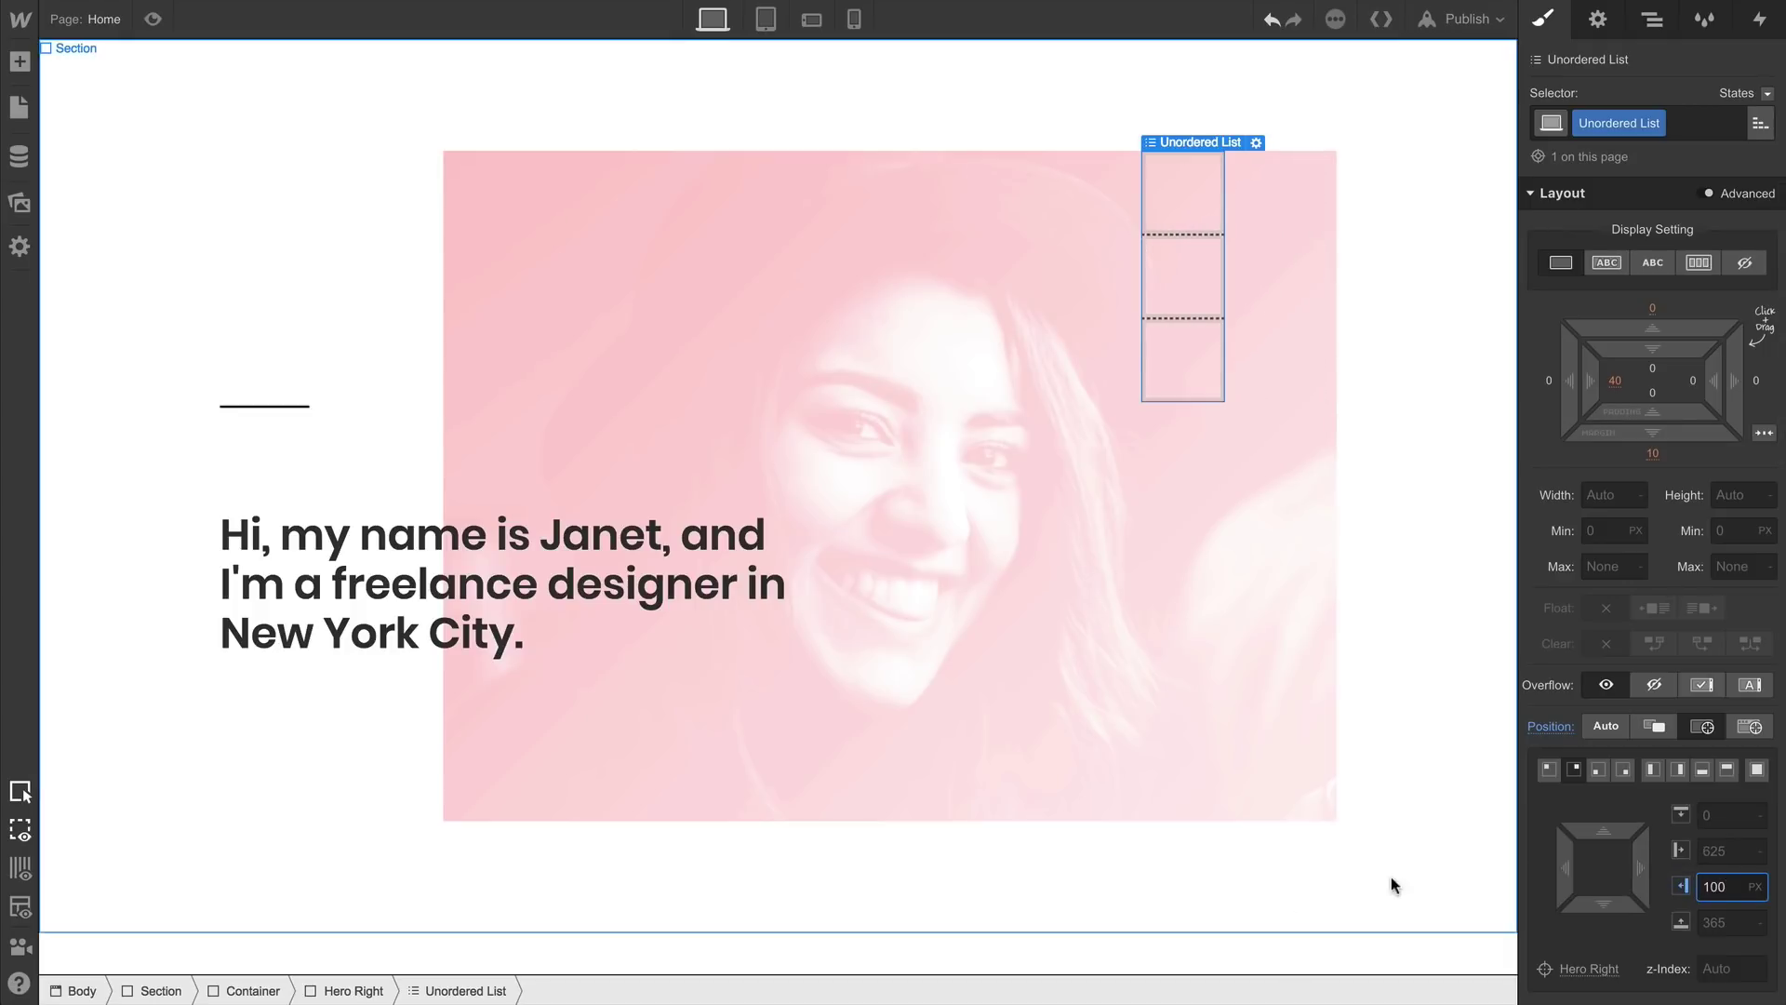
drag(1588, 825, 1588, 896)
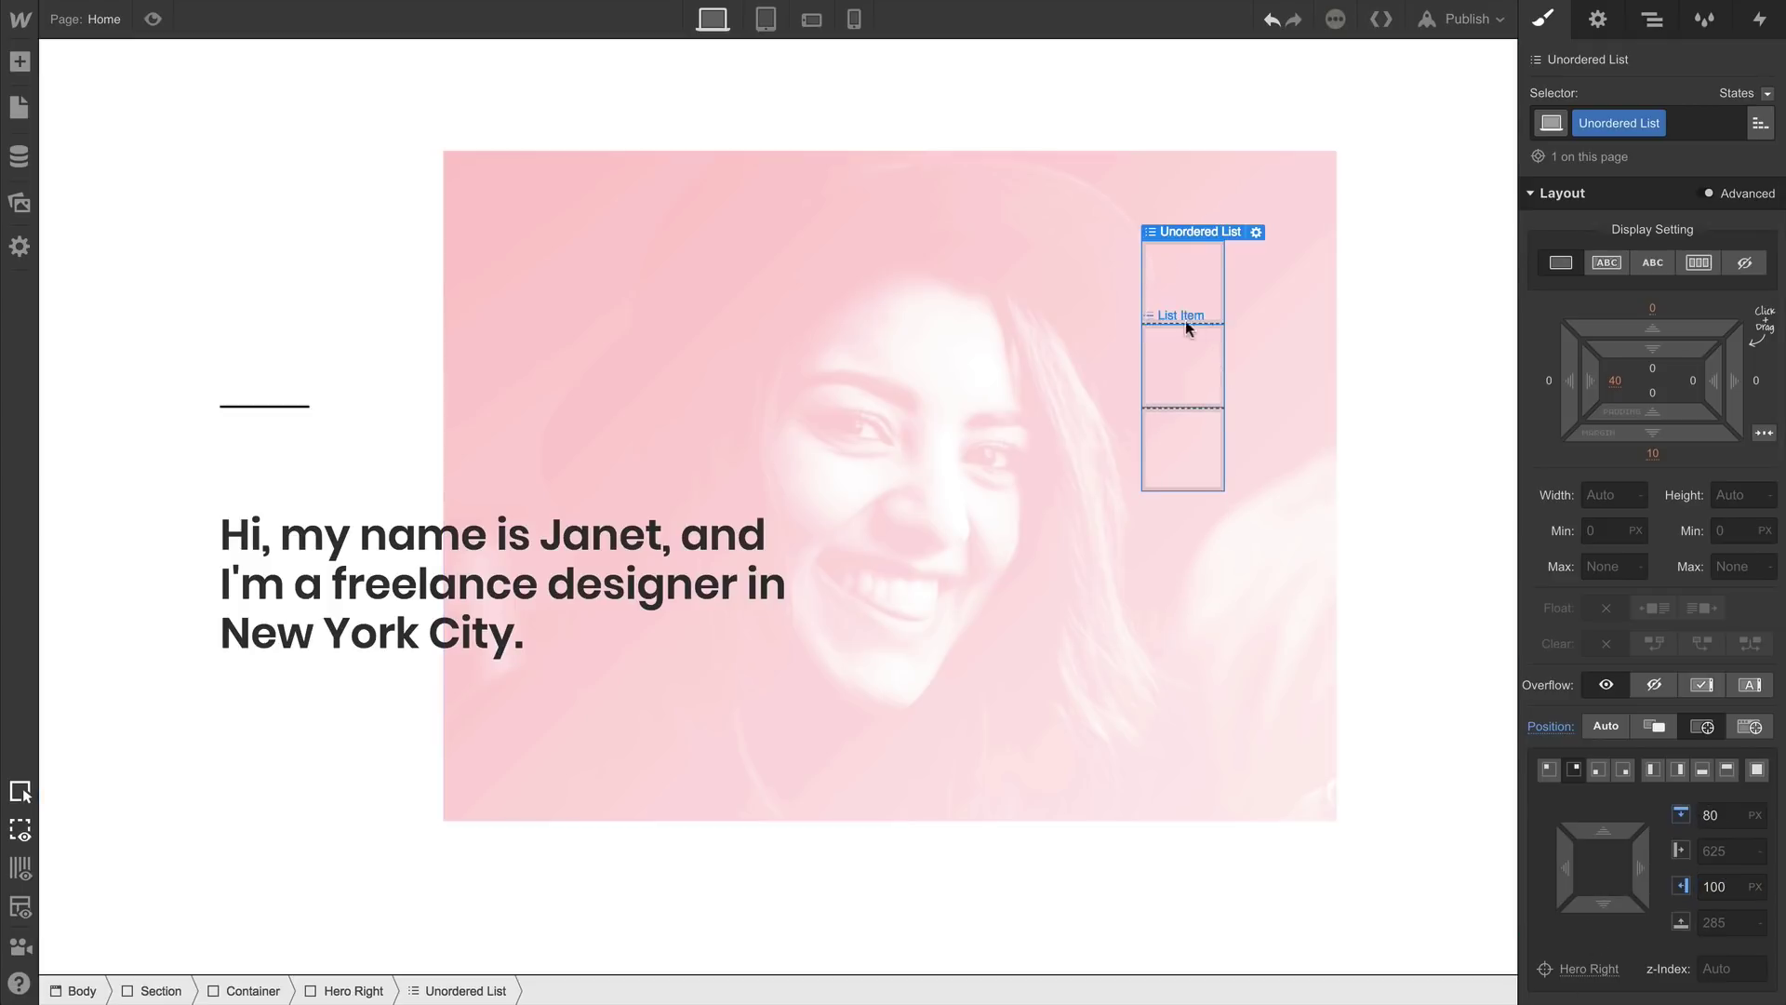
Make the list items read Illustration, Branding and Photography
double_click(1168, 295)
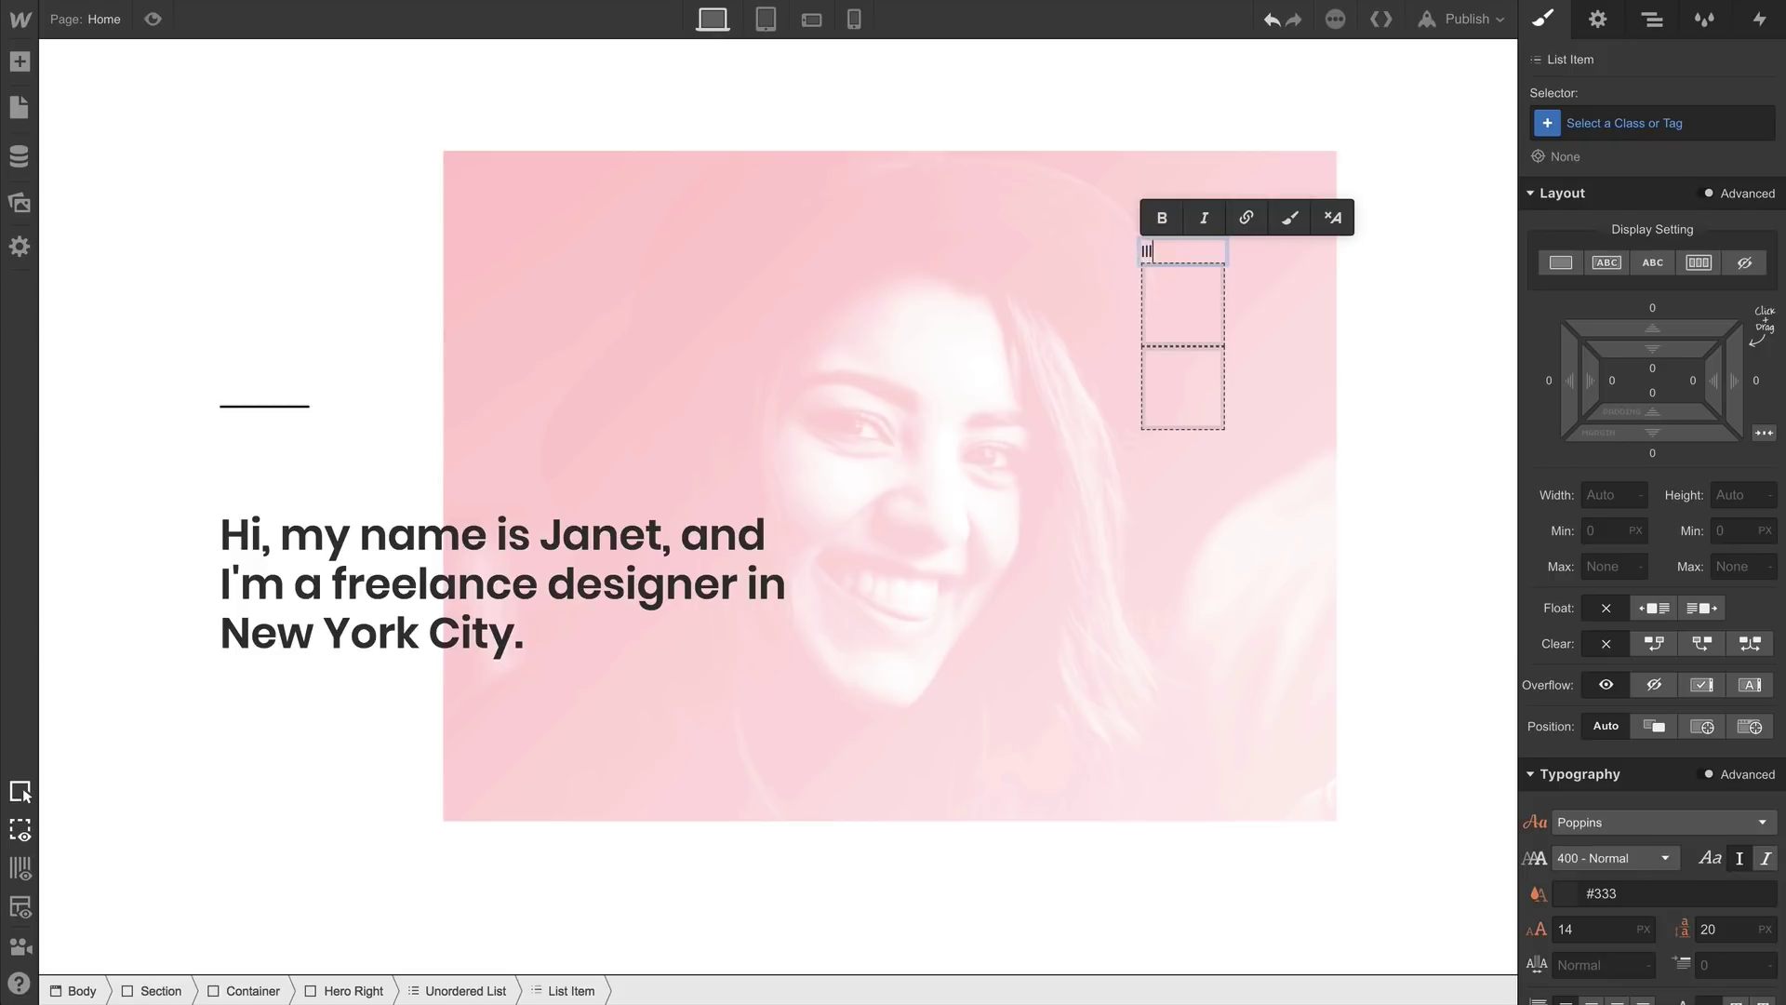
key(ctrl+BackSpace)
text(B)
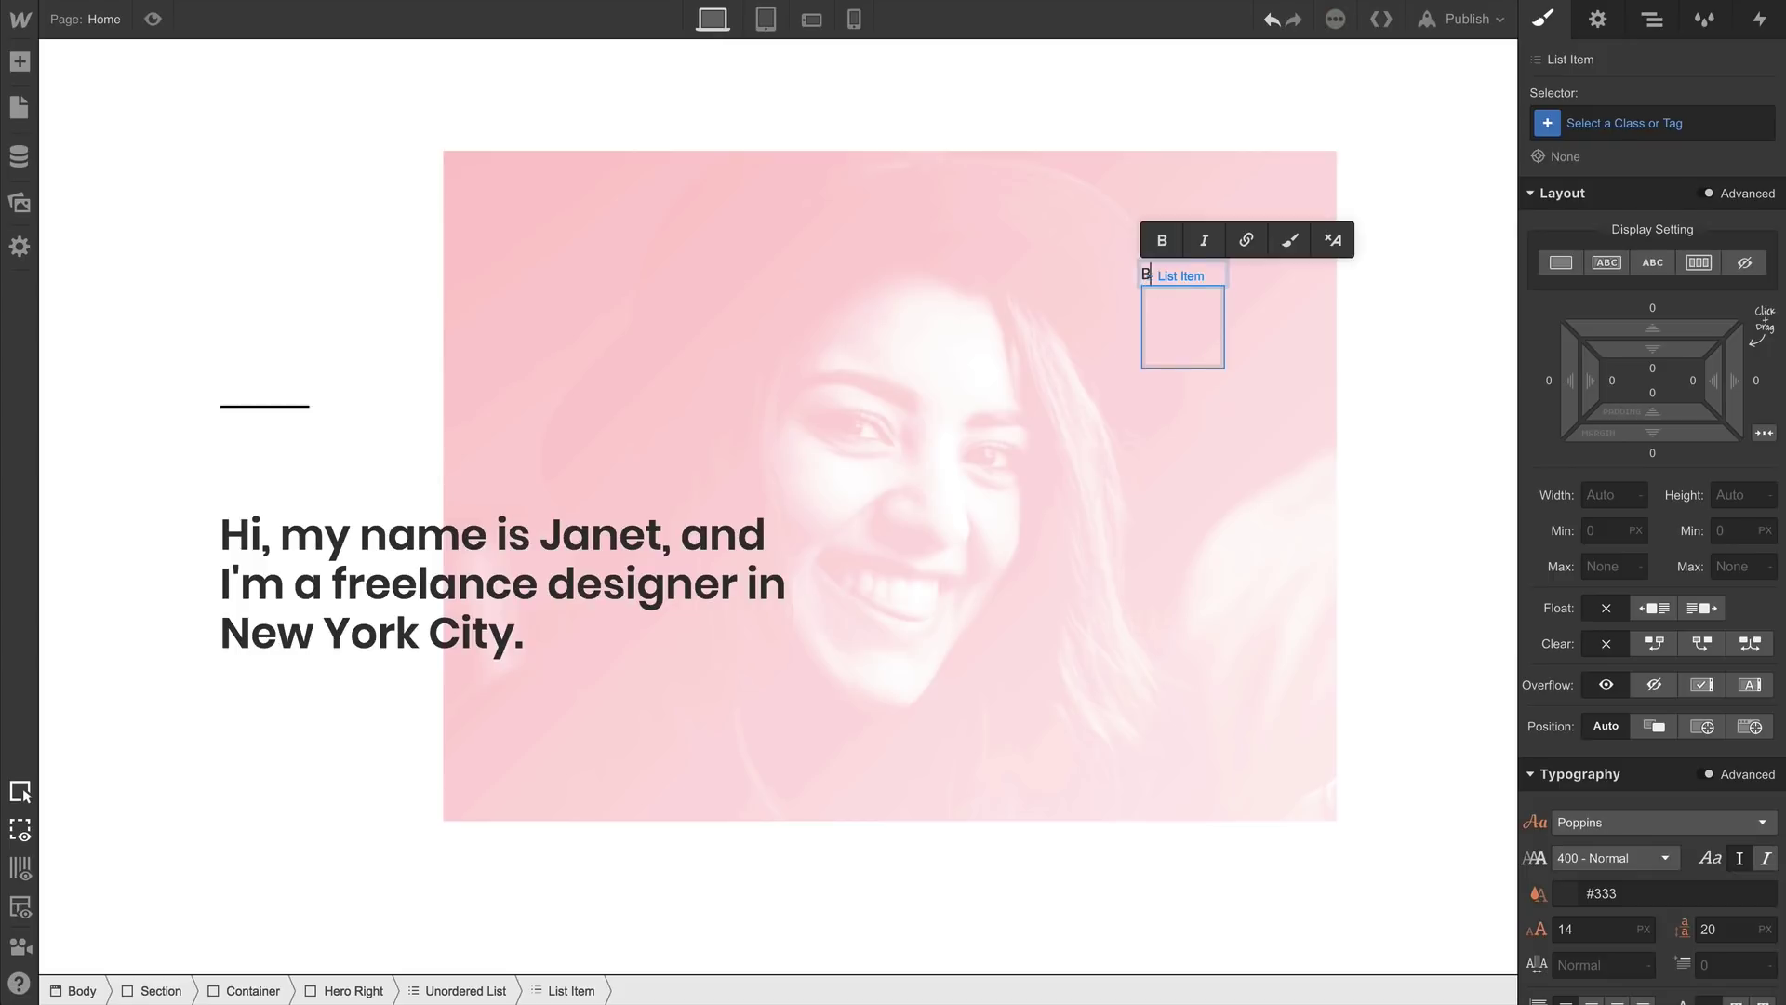
text(randing)
key(Return)
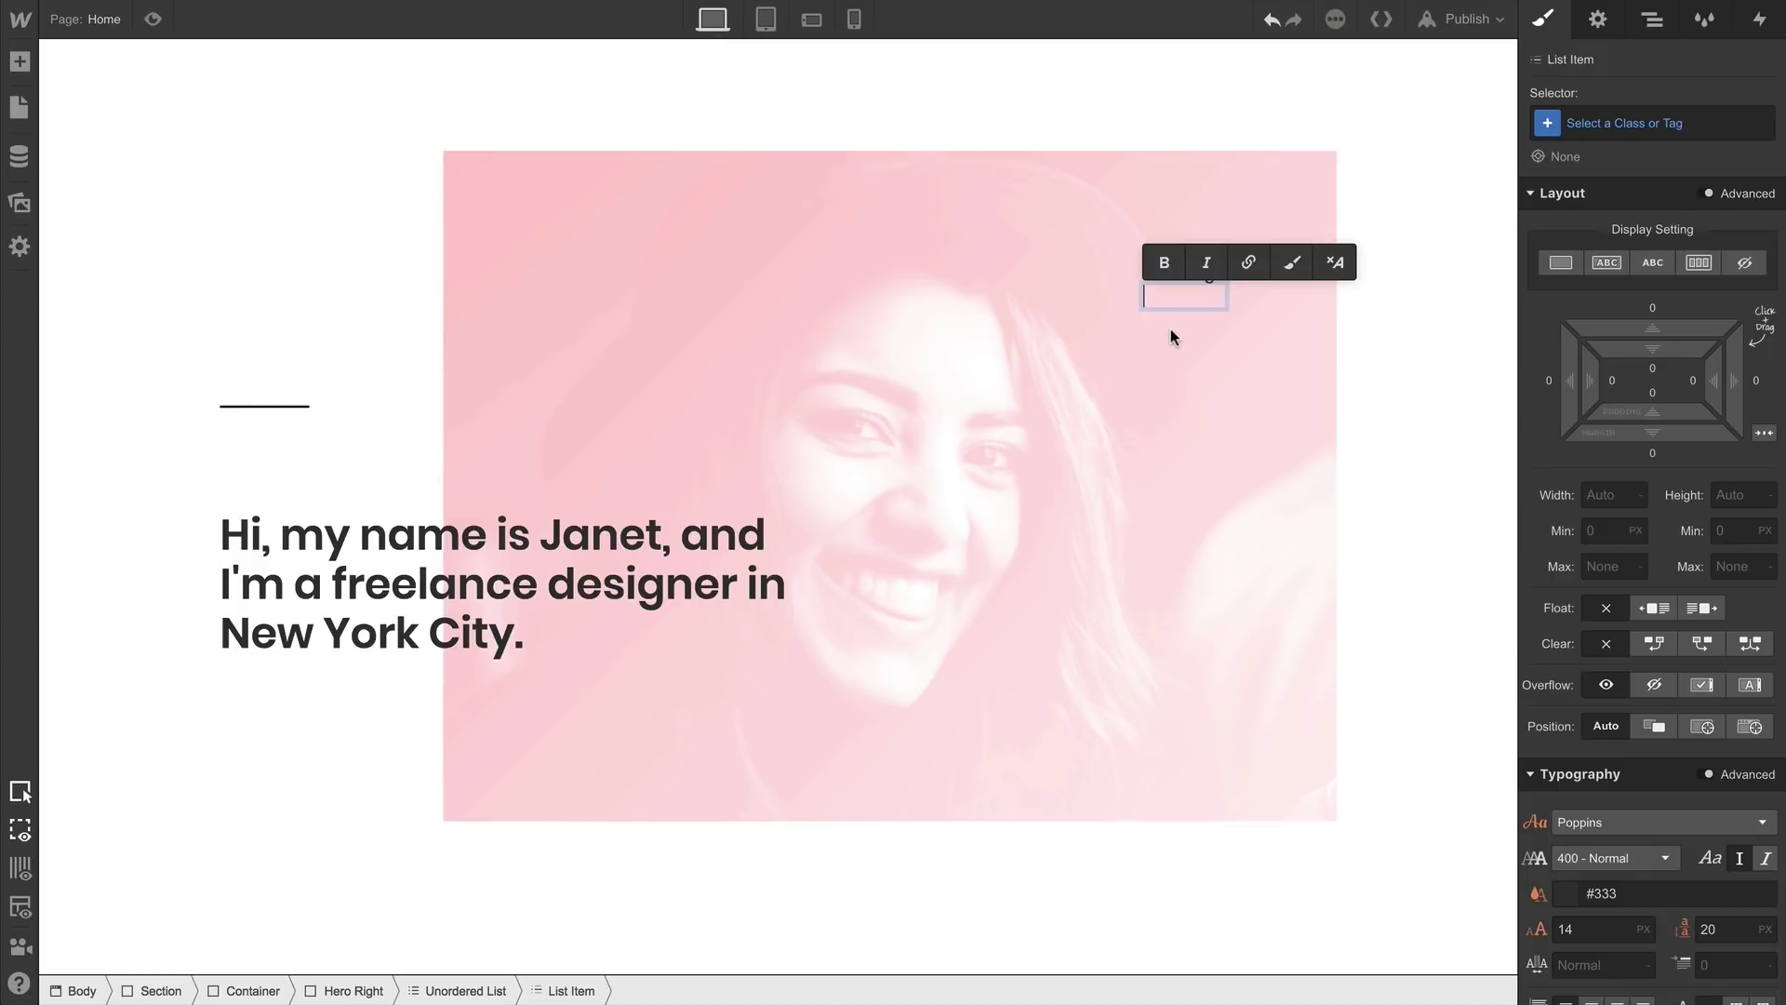
text(Photography)
key(Escape)
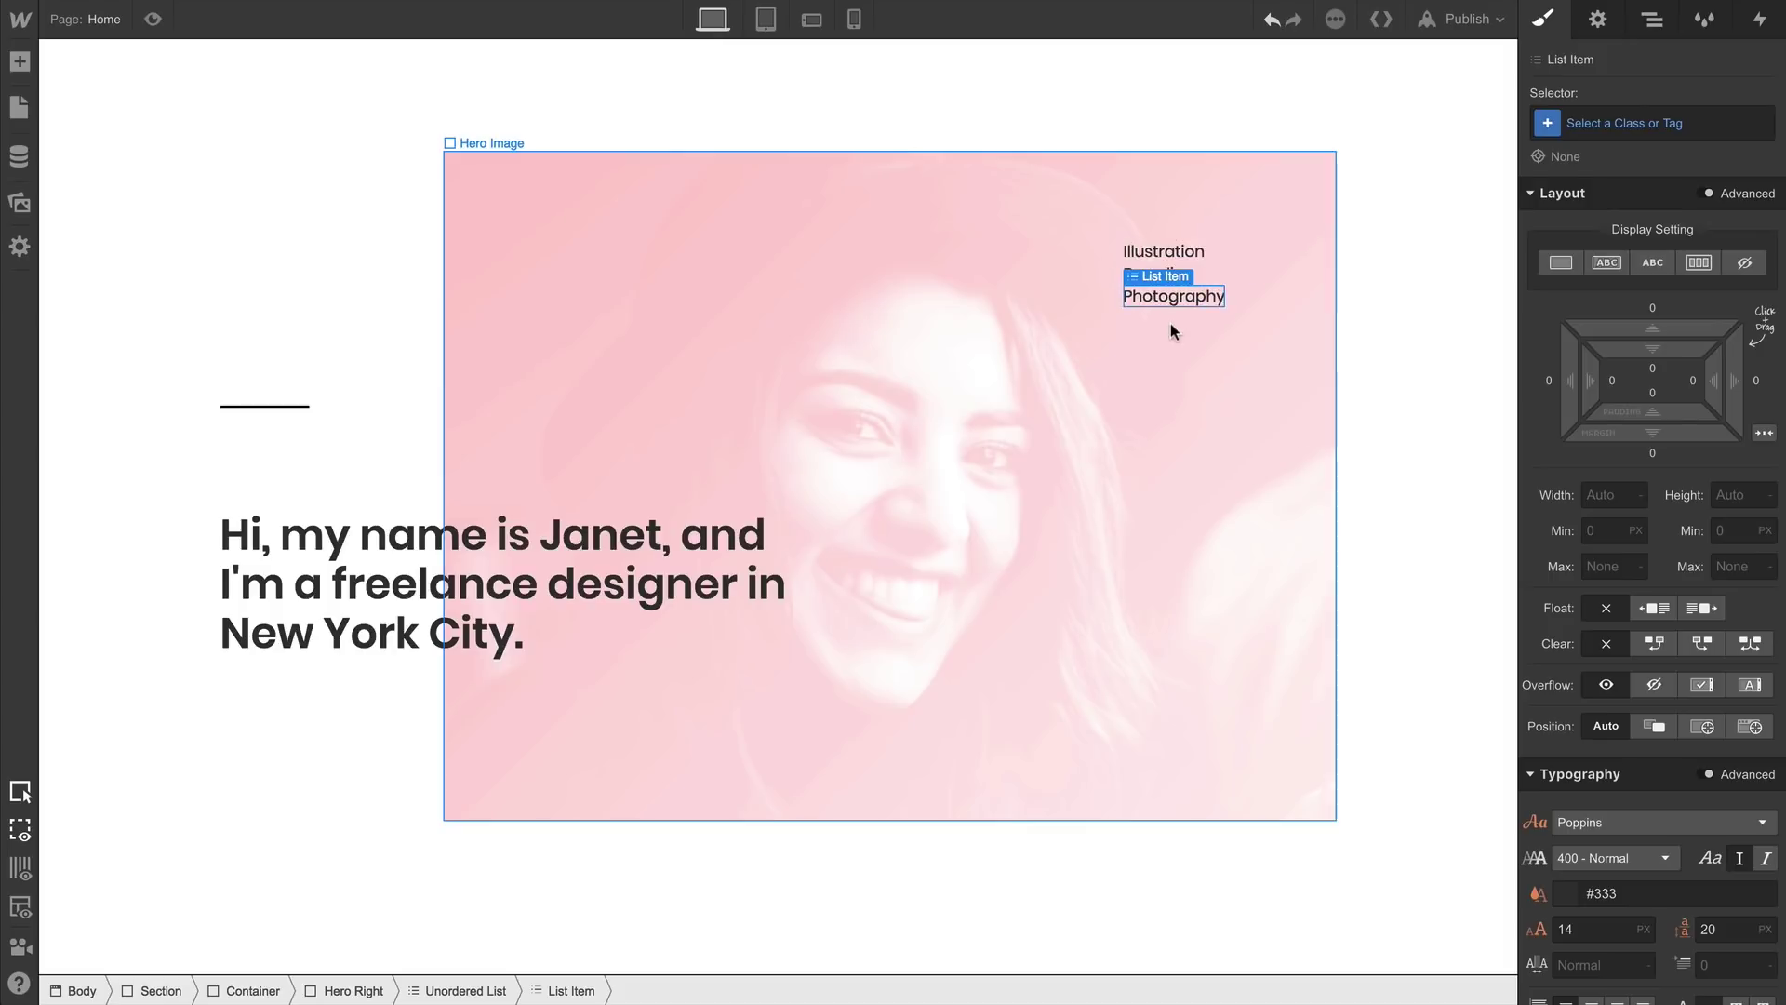
Add top margin to the All List Items tag to space the items apart
click(1576, 126)
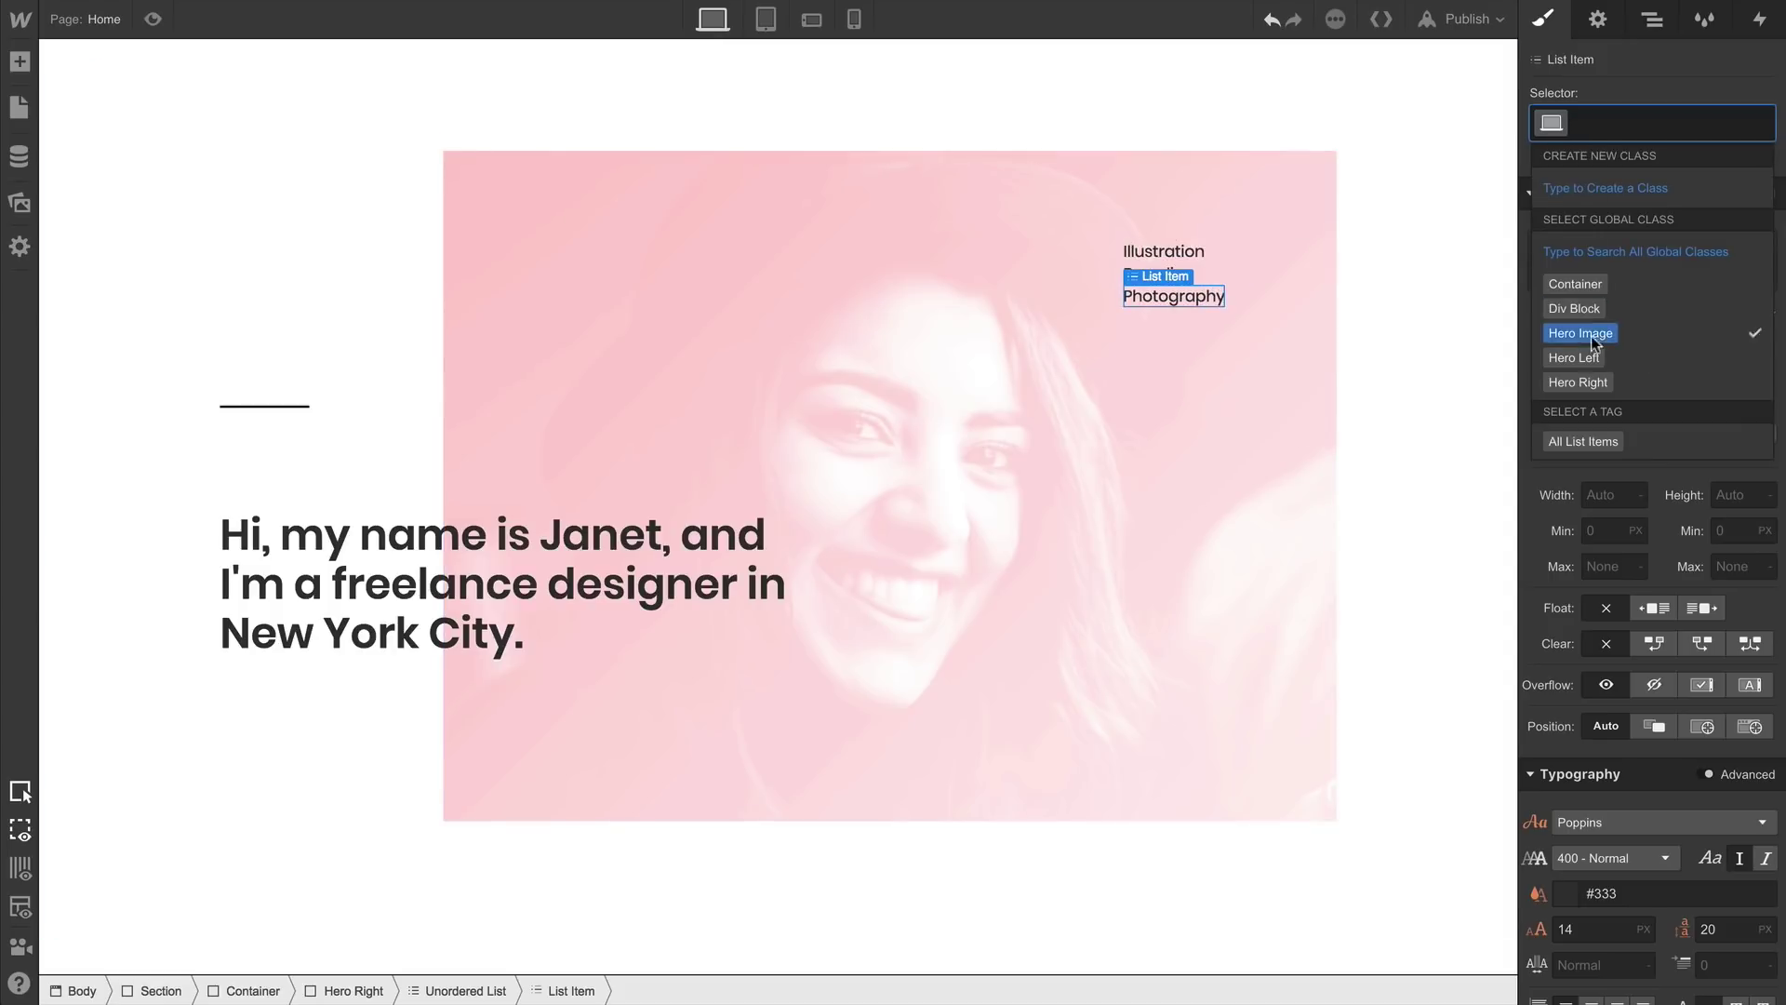
click(1589, 442)
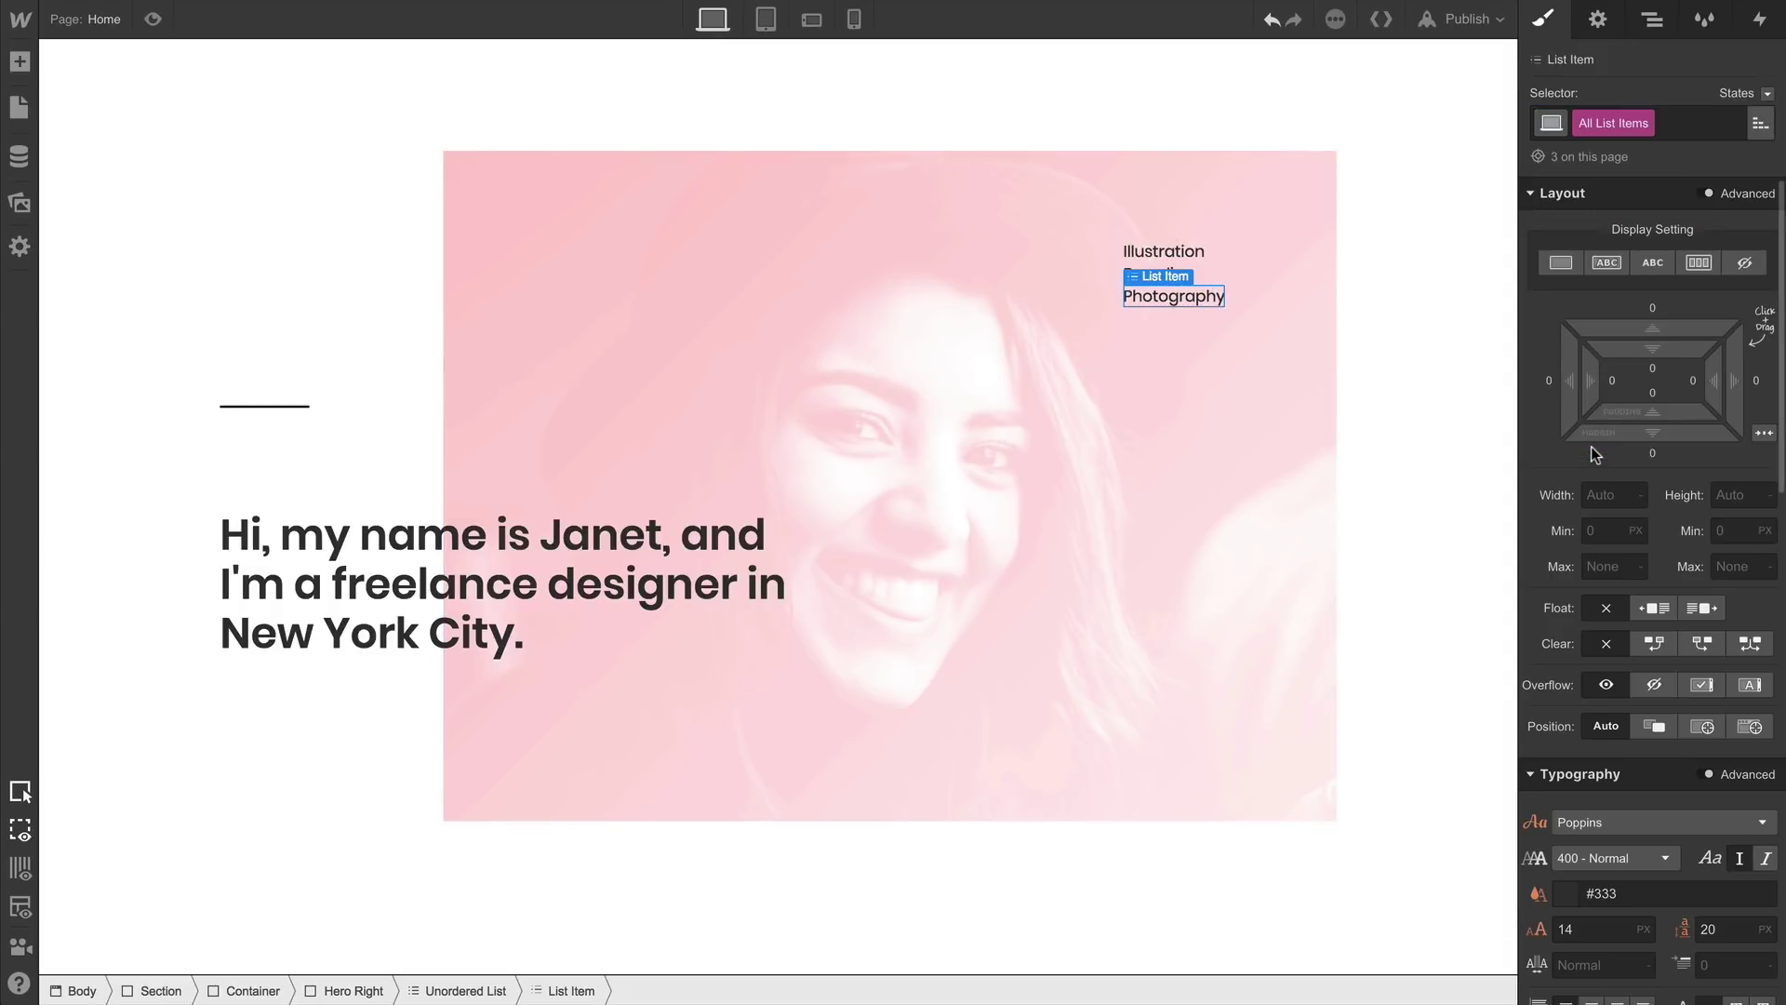
drag(1641, 339, 1661, 241)
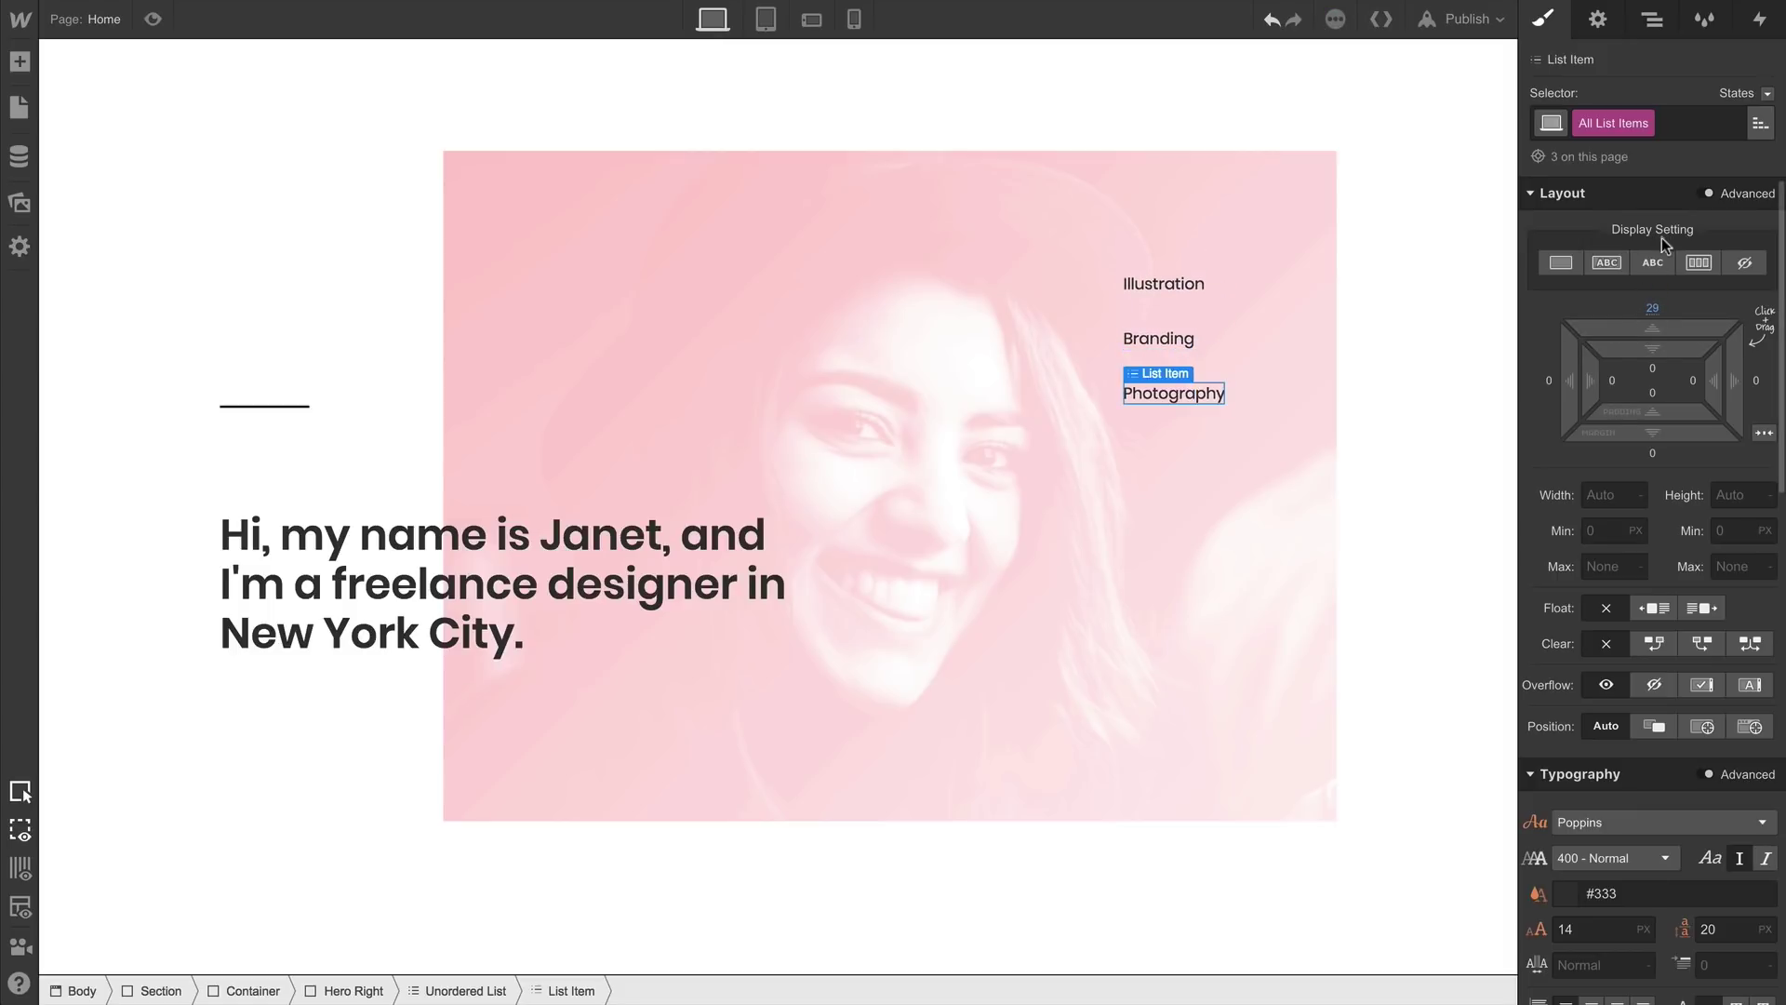
scroll(1629, 426, down, 5)
scroll(1630, 429, down, 1)
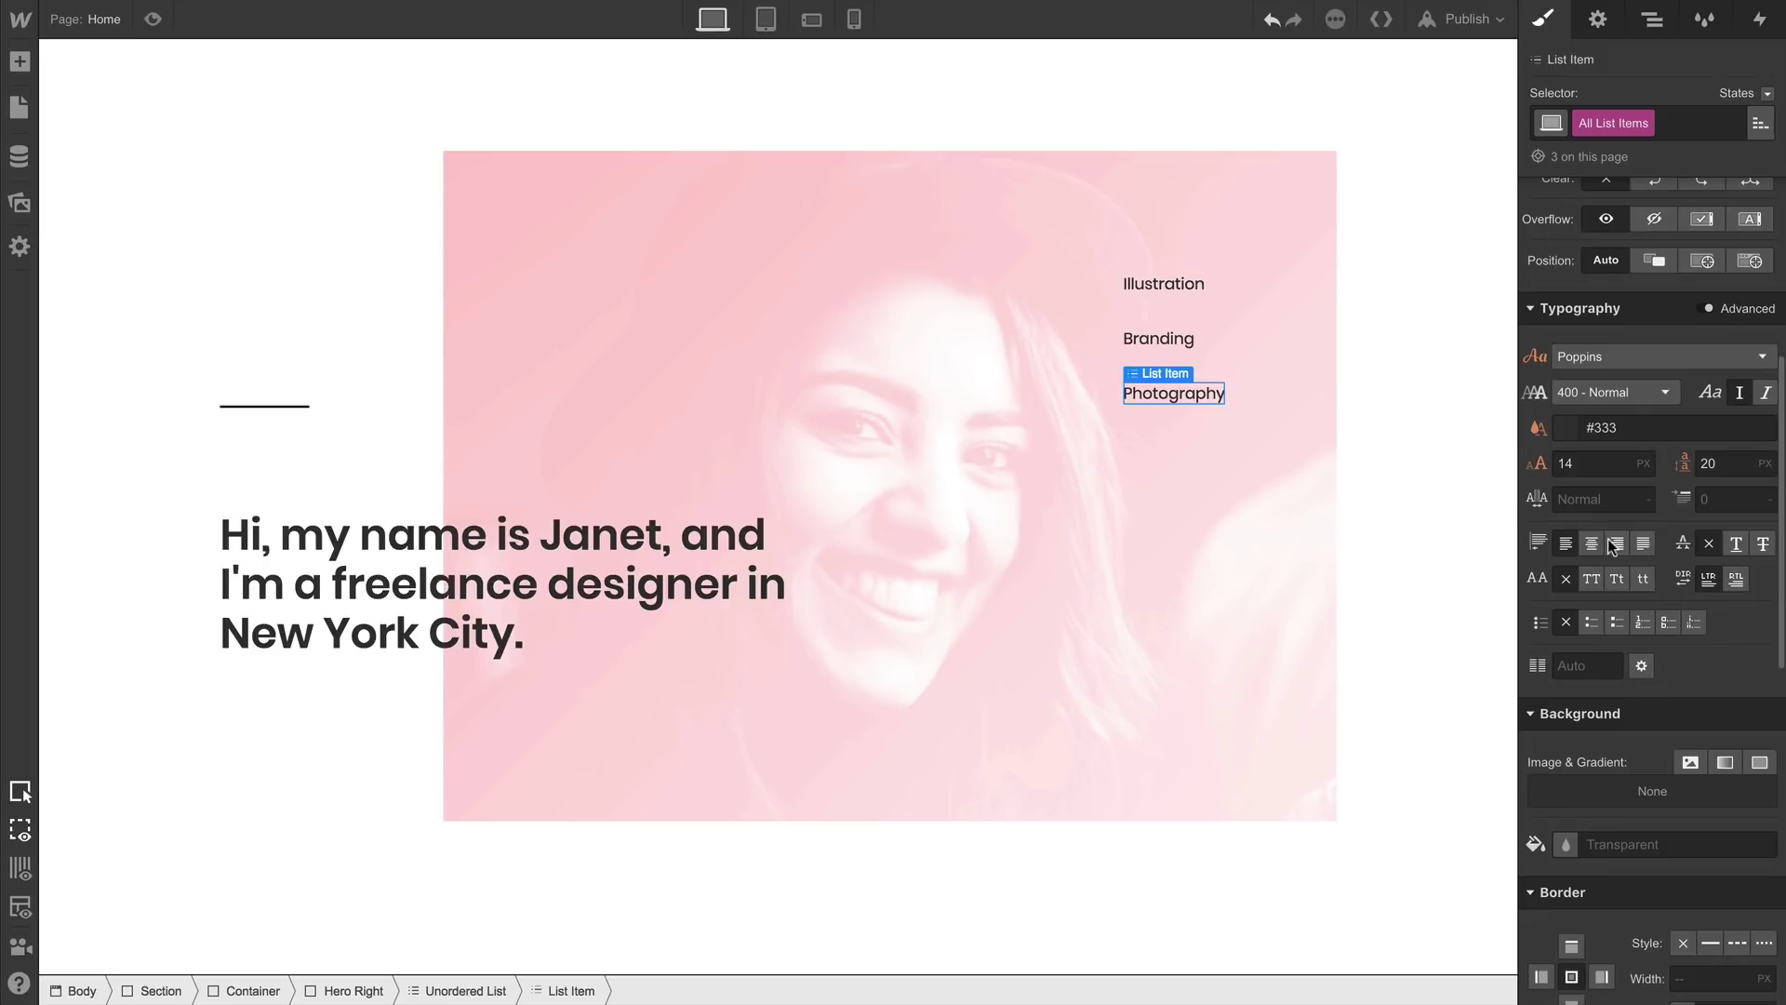
Make the list items right-aligned, 12px, uppercase and 500 Medium weight
click(1615, 543)
key(Down)
key(Down)
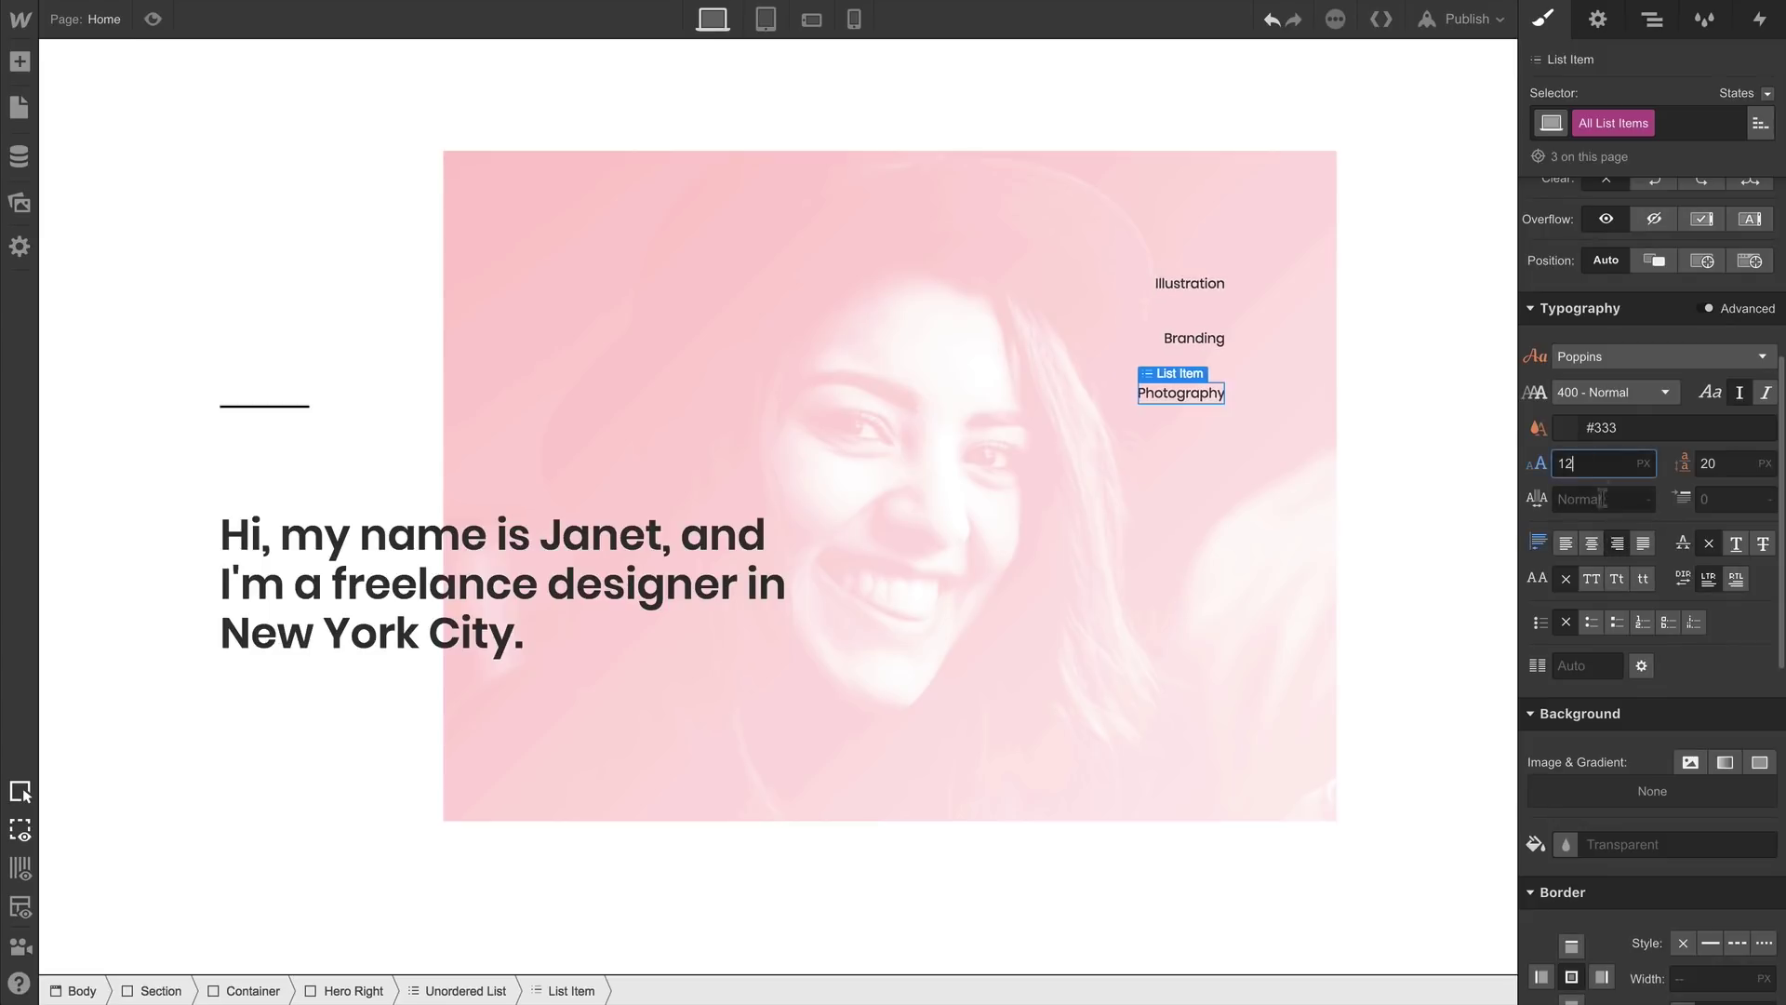
click(1591, 578)
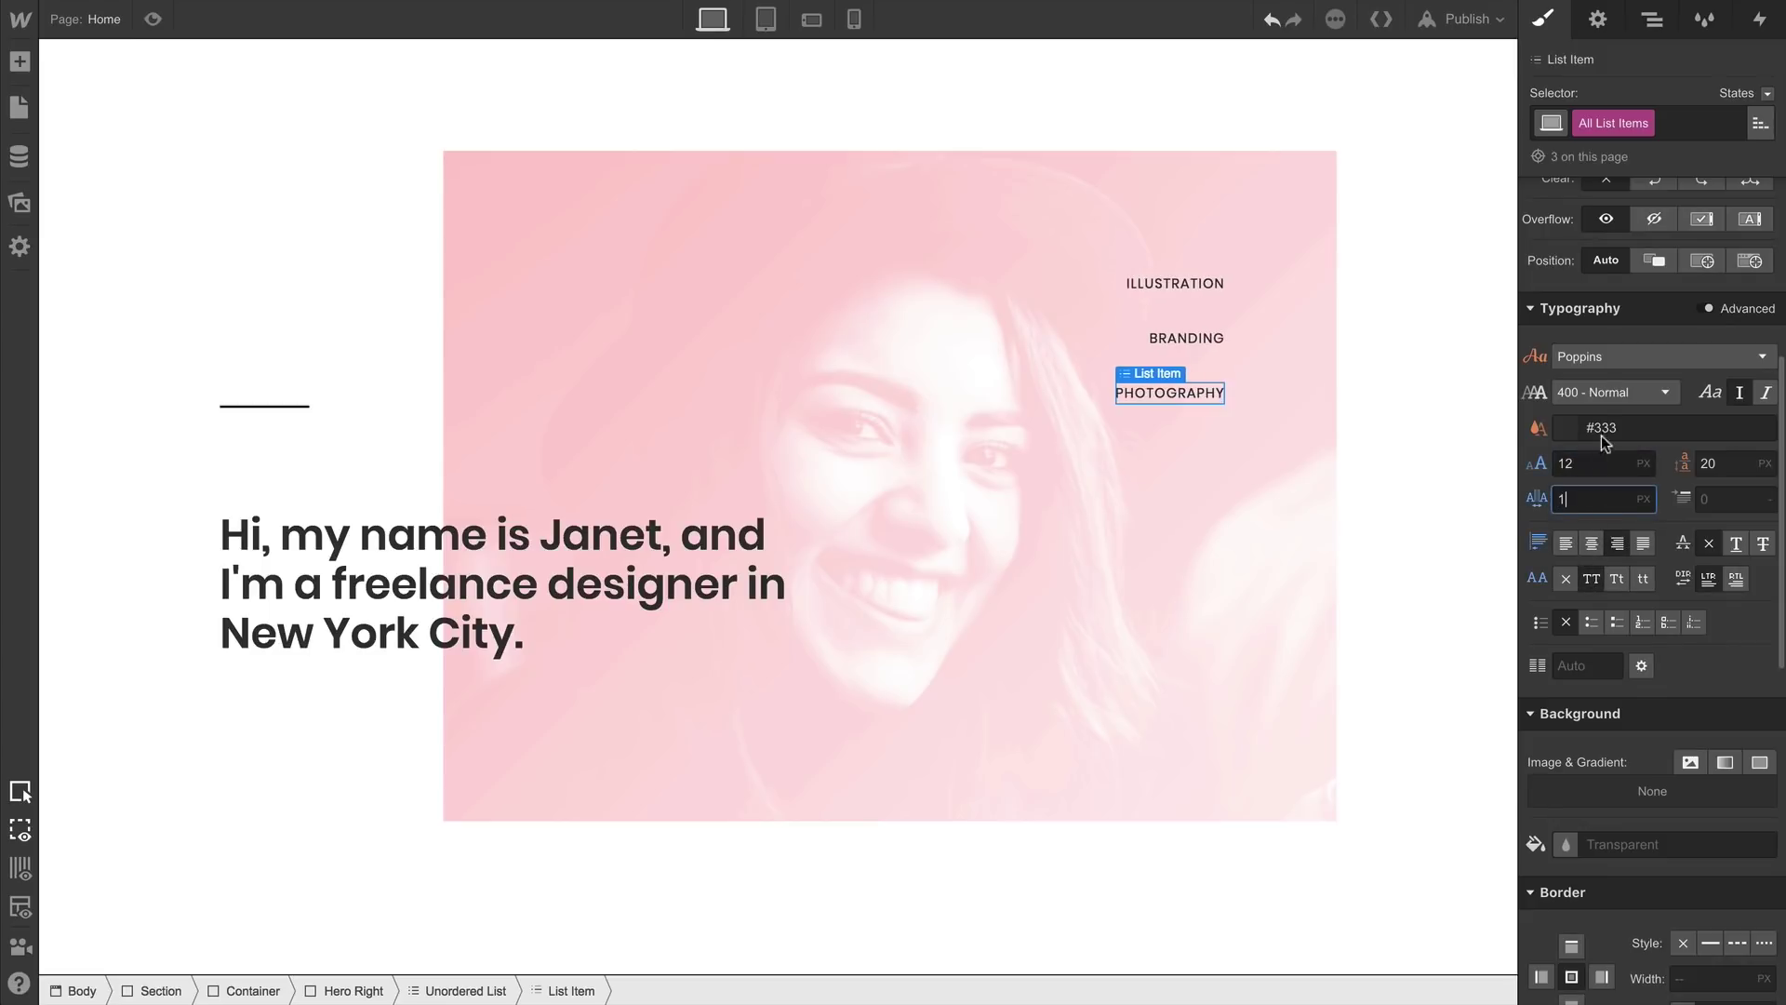
click(1614, 392)
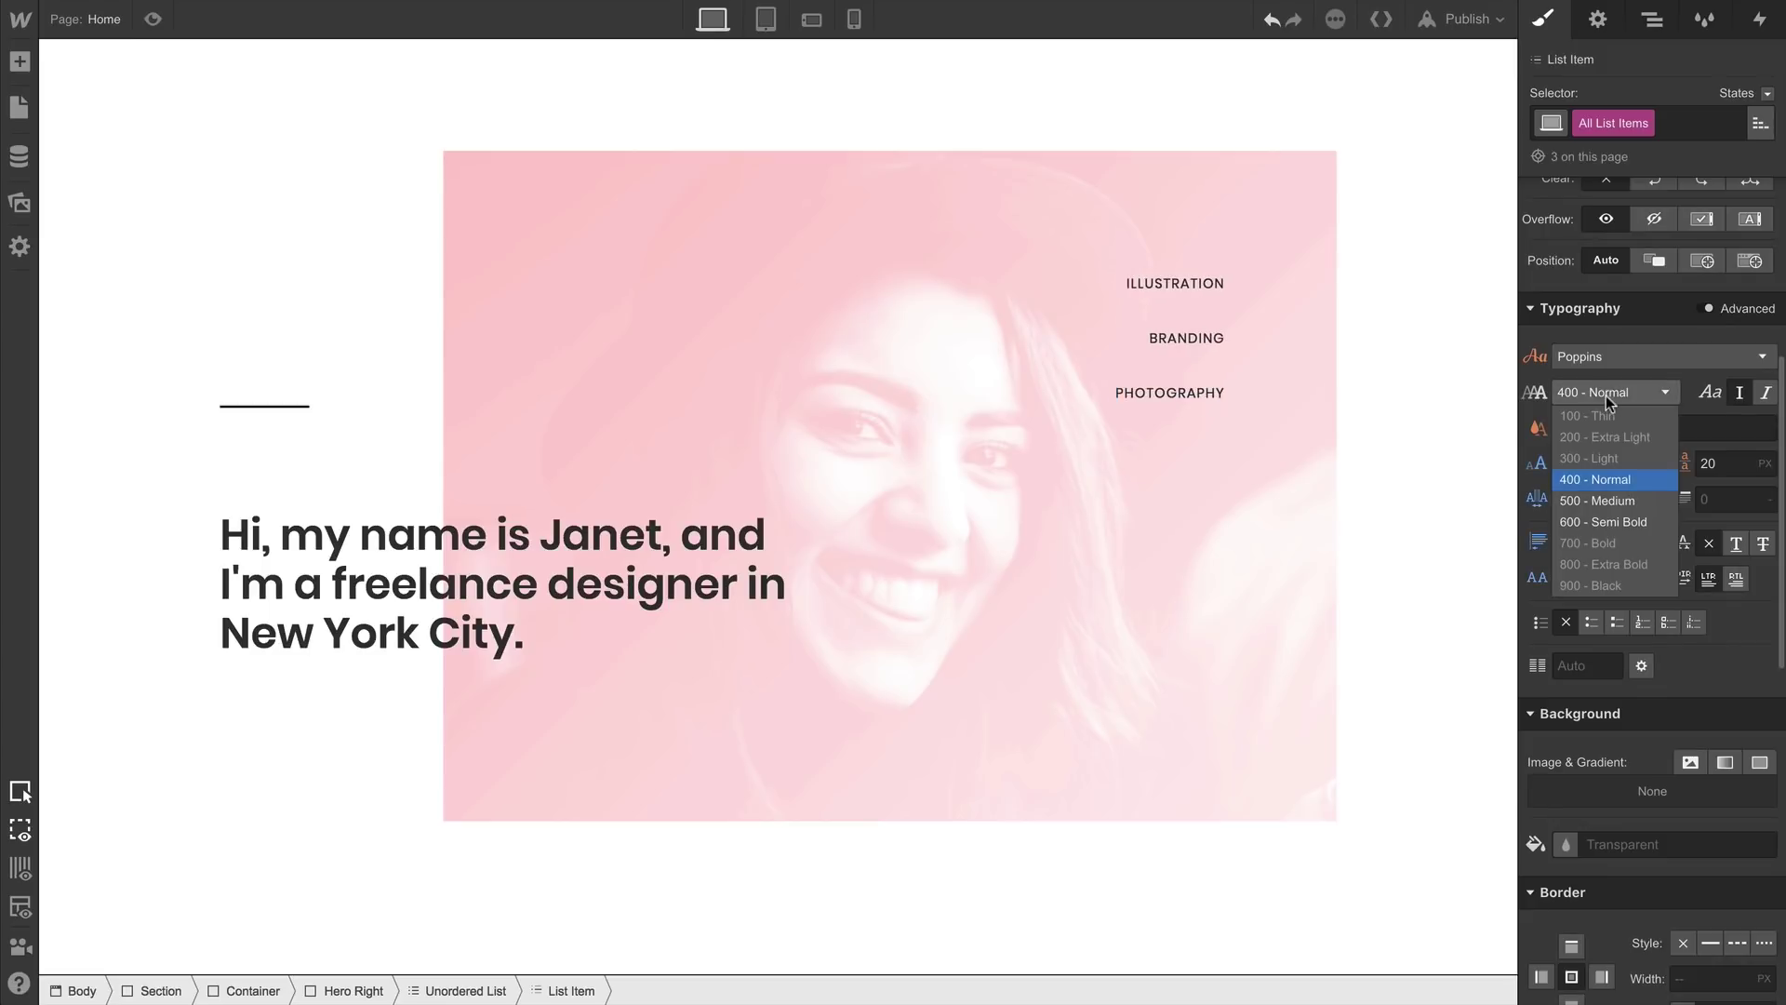
click(1597, 500)
Change the Body (All Pages) text colour from #333 to black
click(1378, 947)
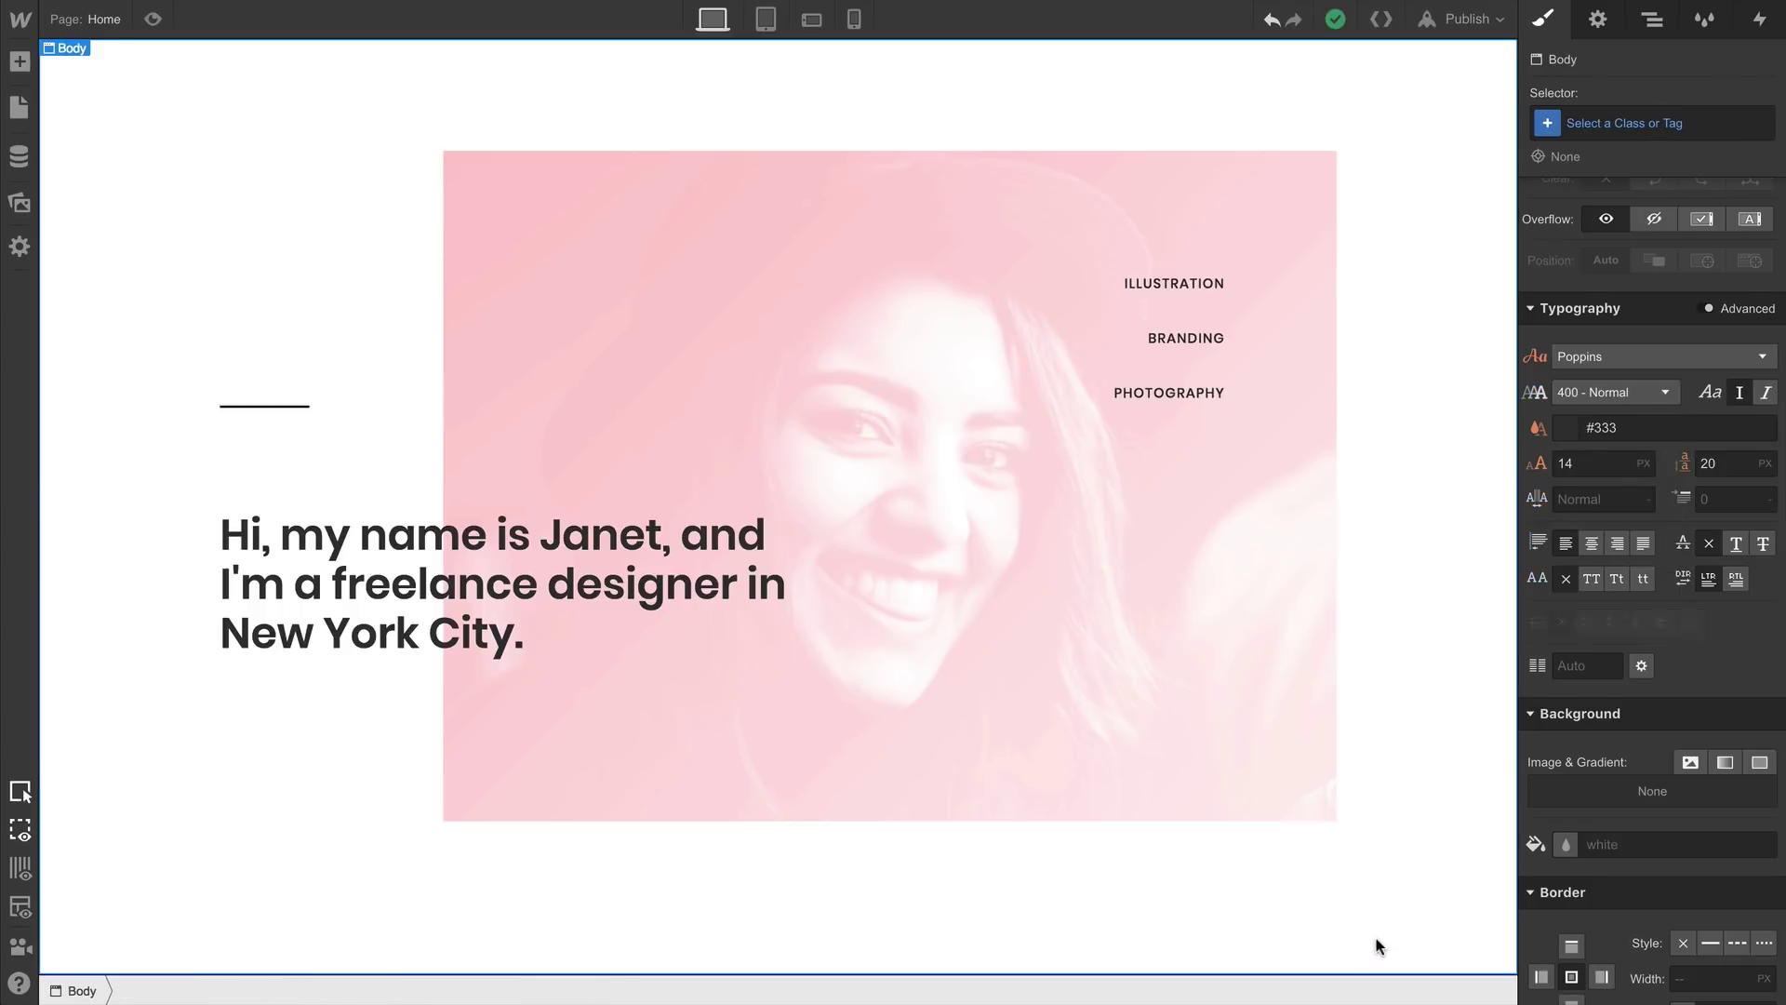
click(1646, 123)
click(1594, 441)
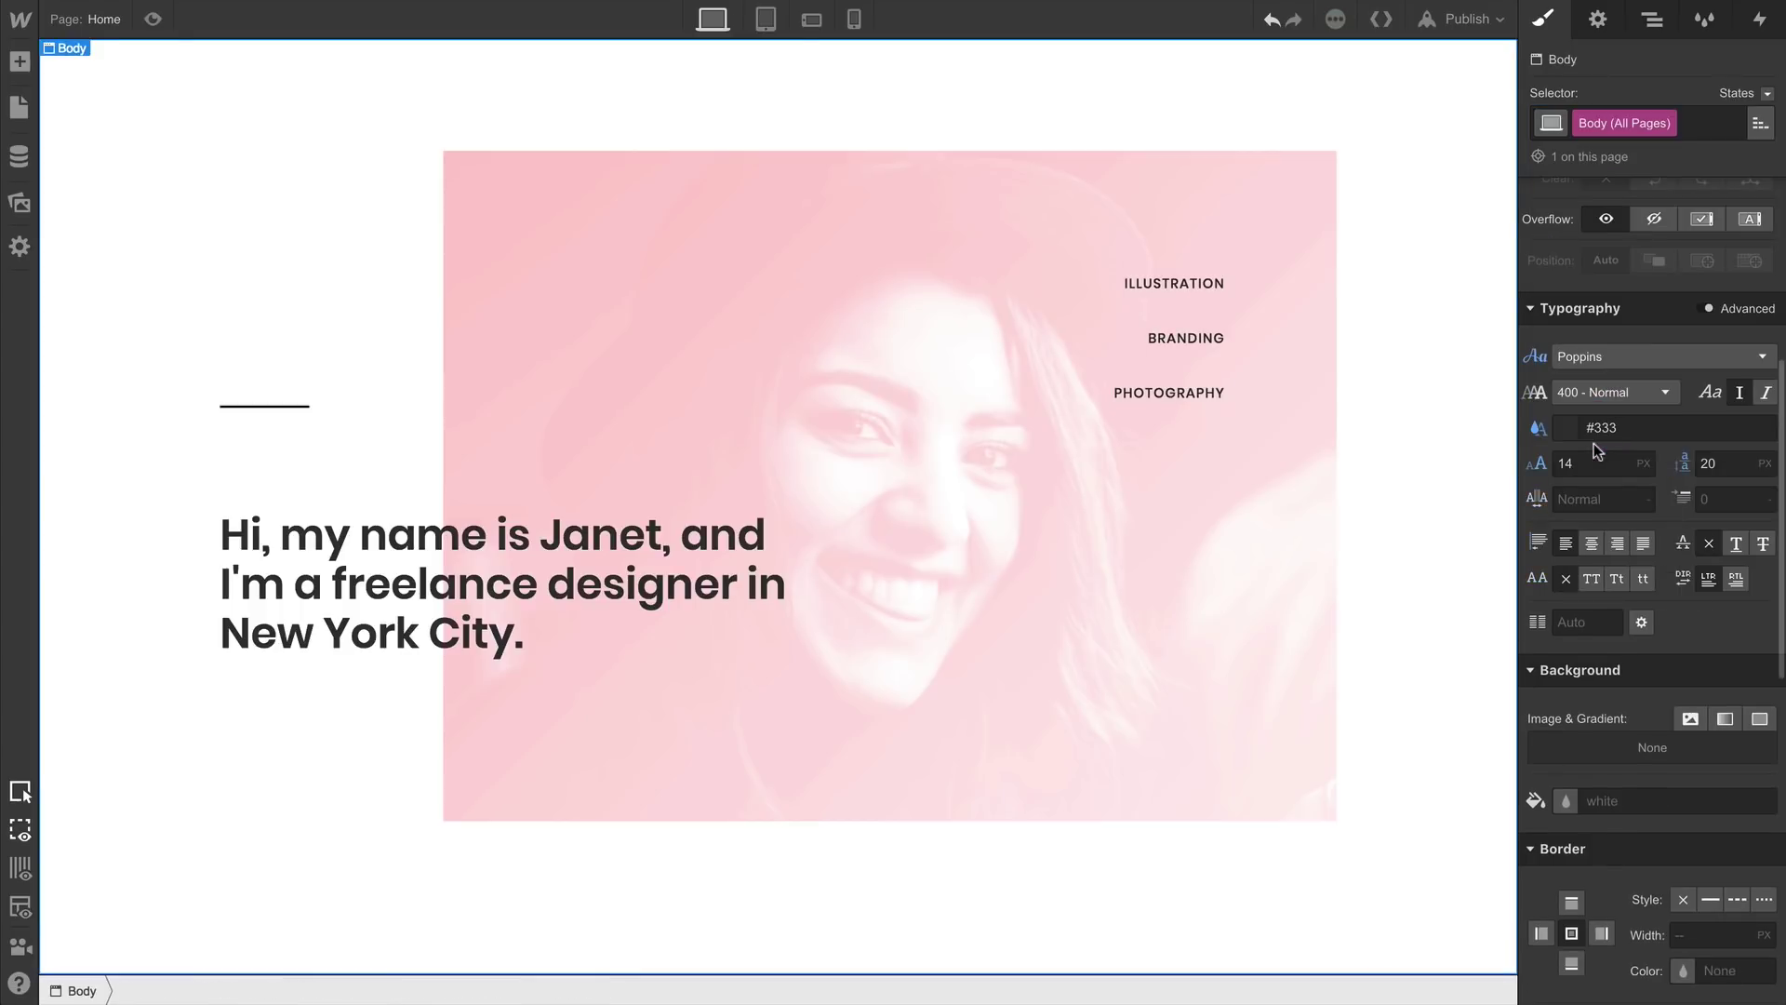
click(1566, 429)
click(1588, 548)
click(1702, 468)
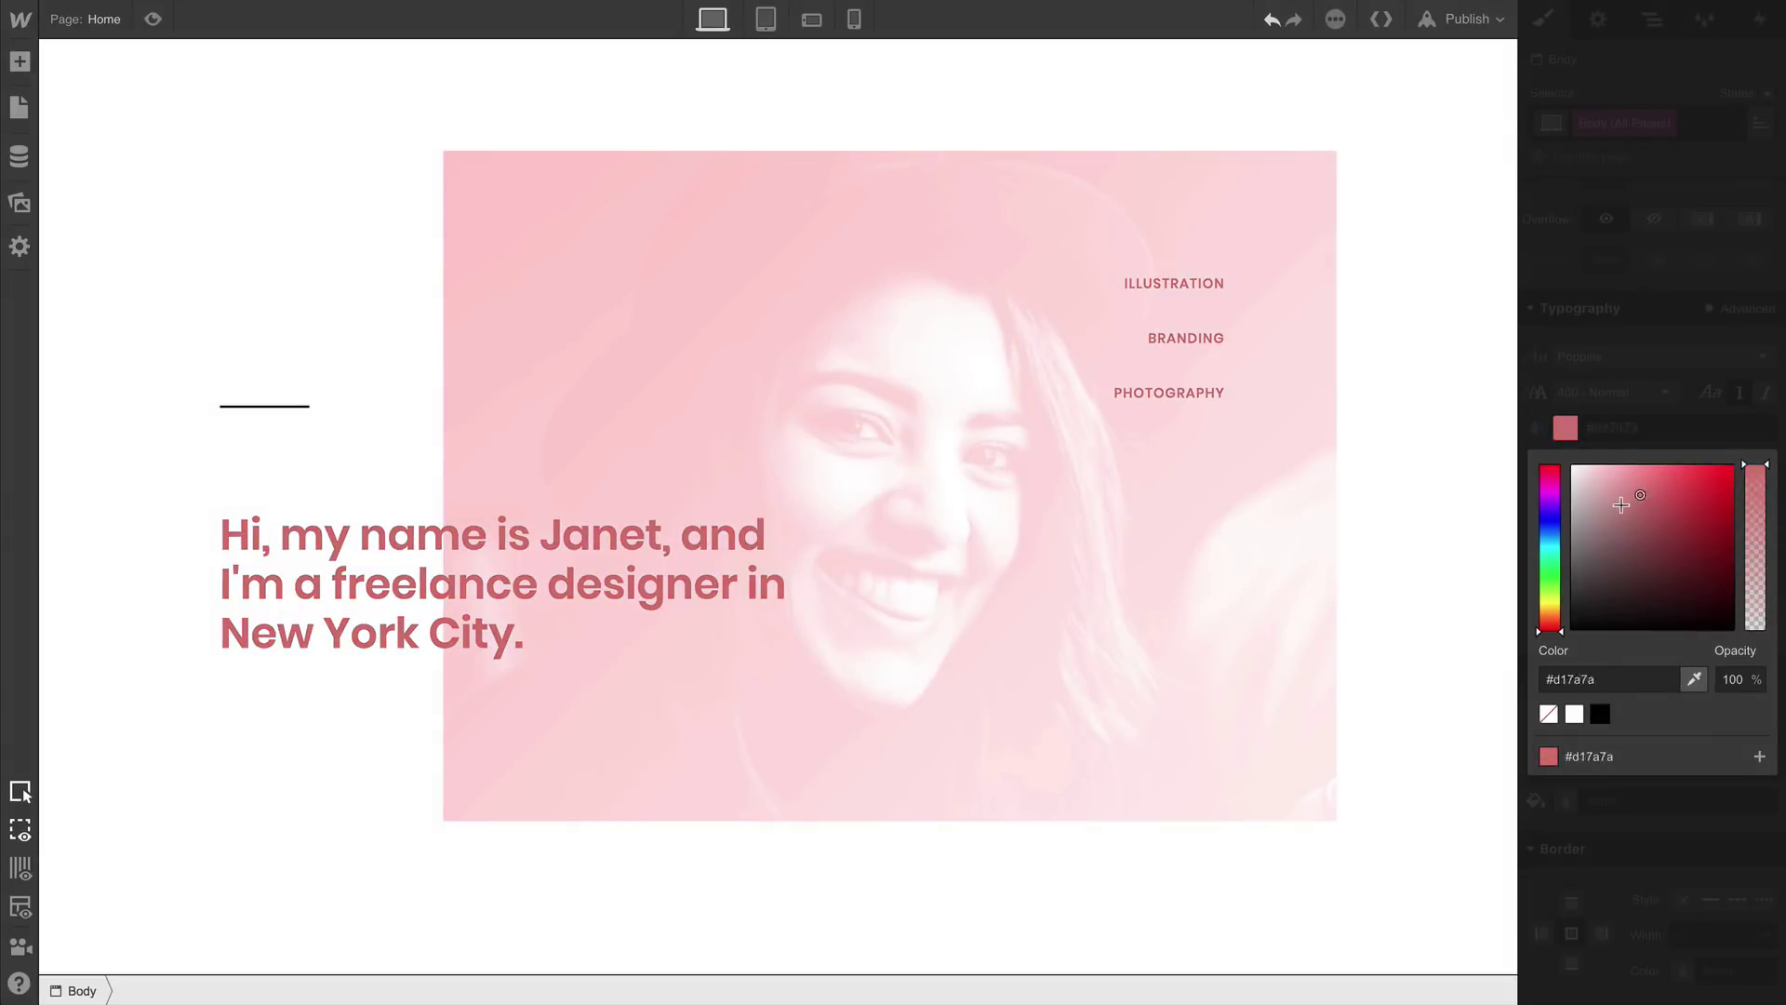
click(1582, 605)
drag(1582, 604, 1570, 640)
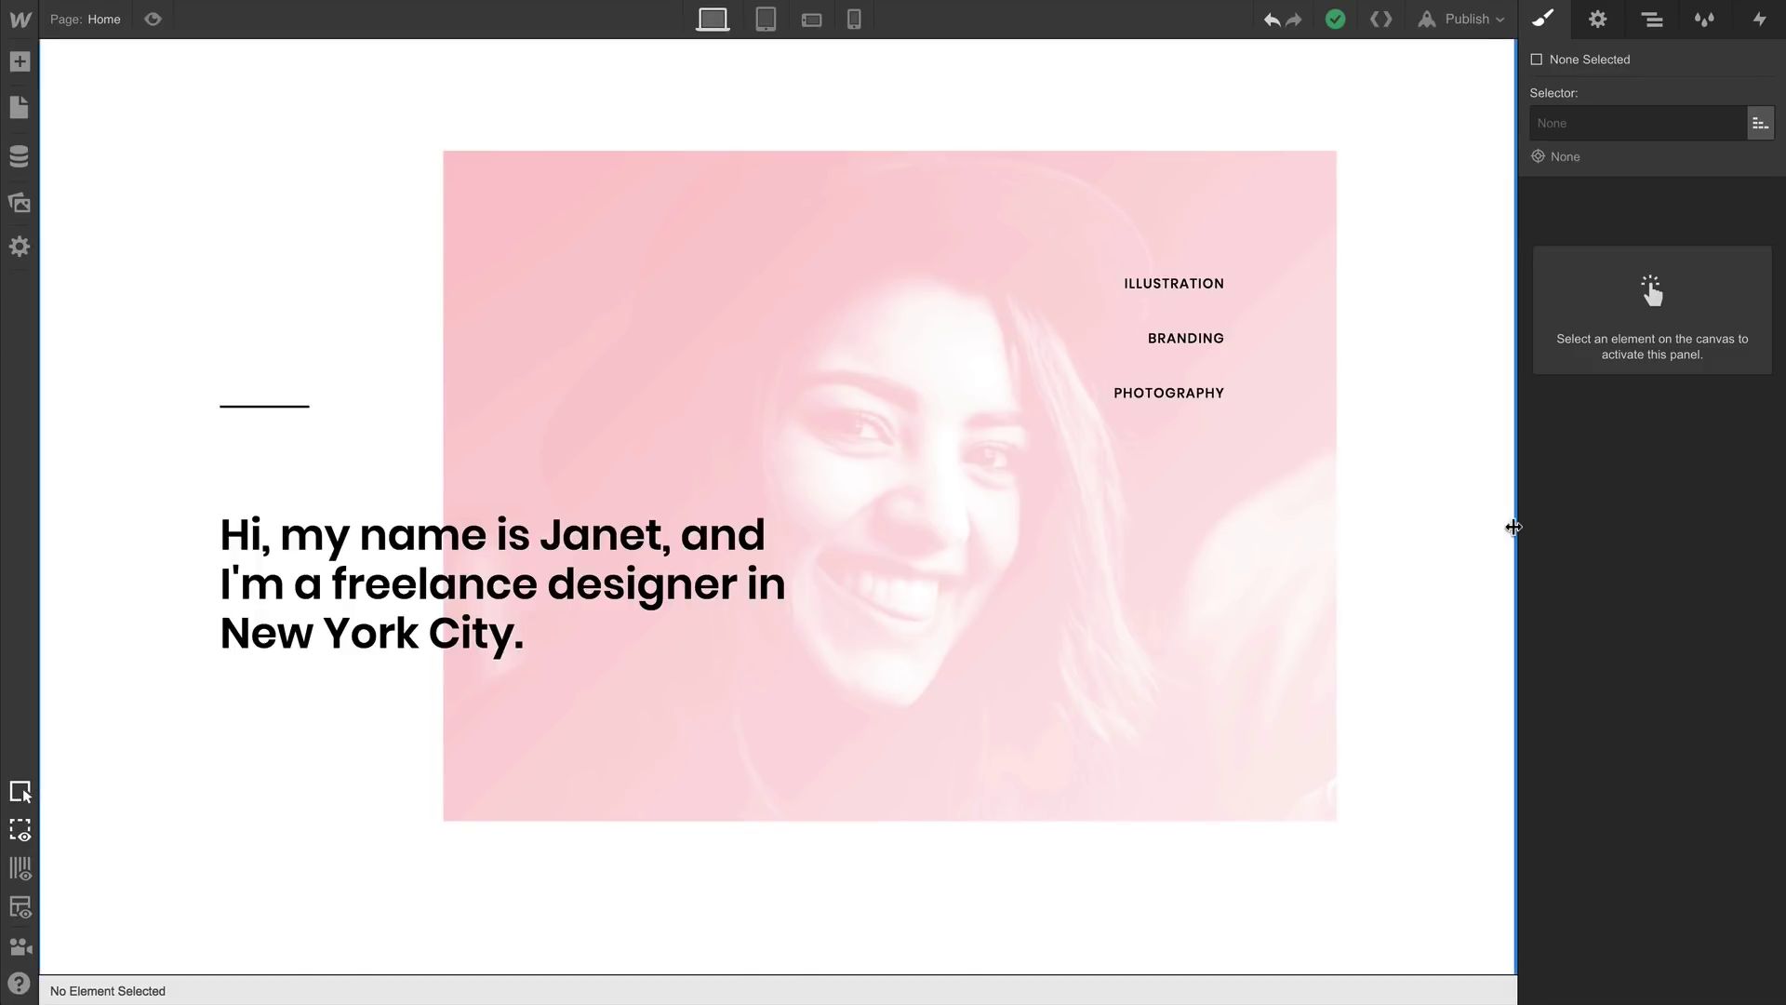
Preview the hero at 992px and tablet portrait at 814px, then phone landscape near 574px
mouse_move(1513, 528)
mouse_down()
mouse_move(1288, 536)
mouse_move(1516, 555)
mouse_up()
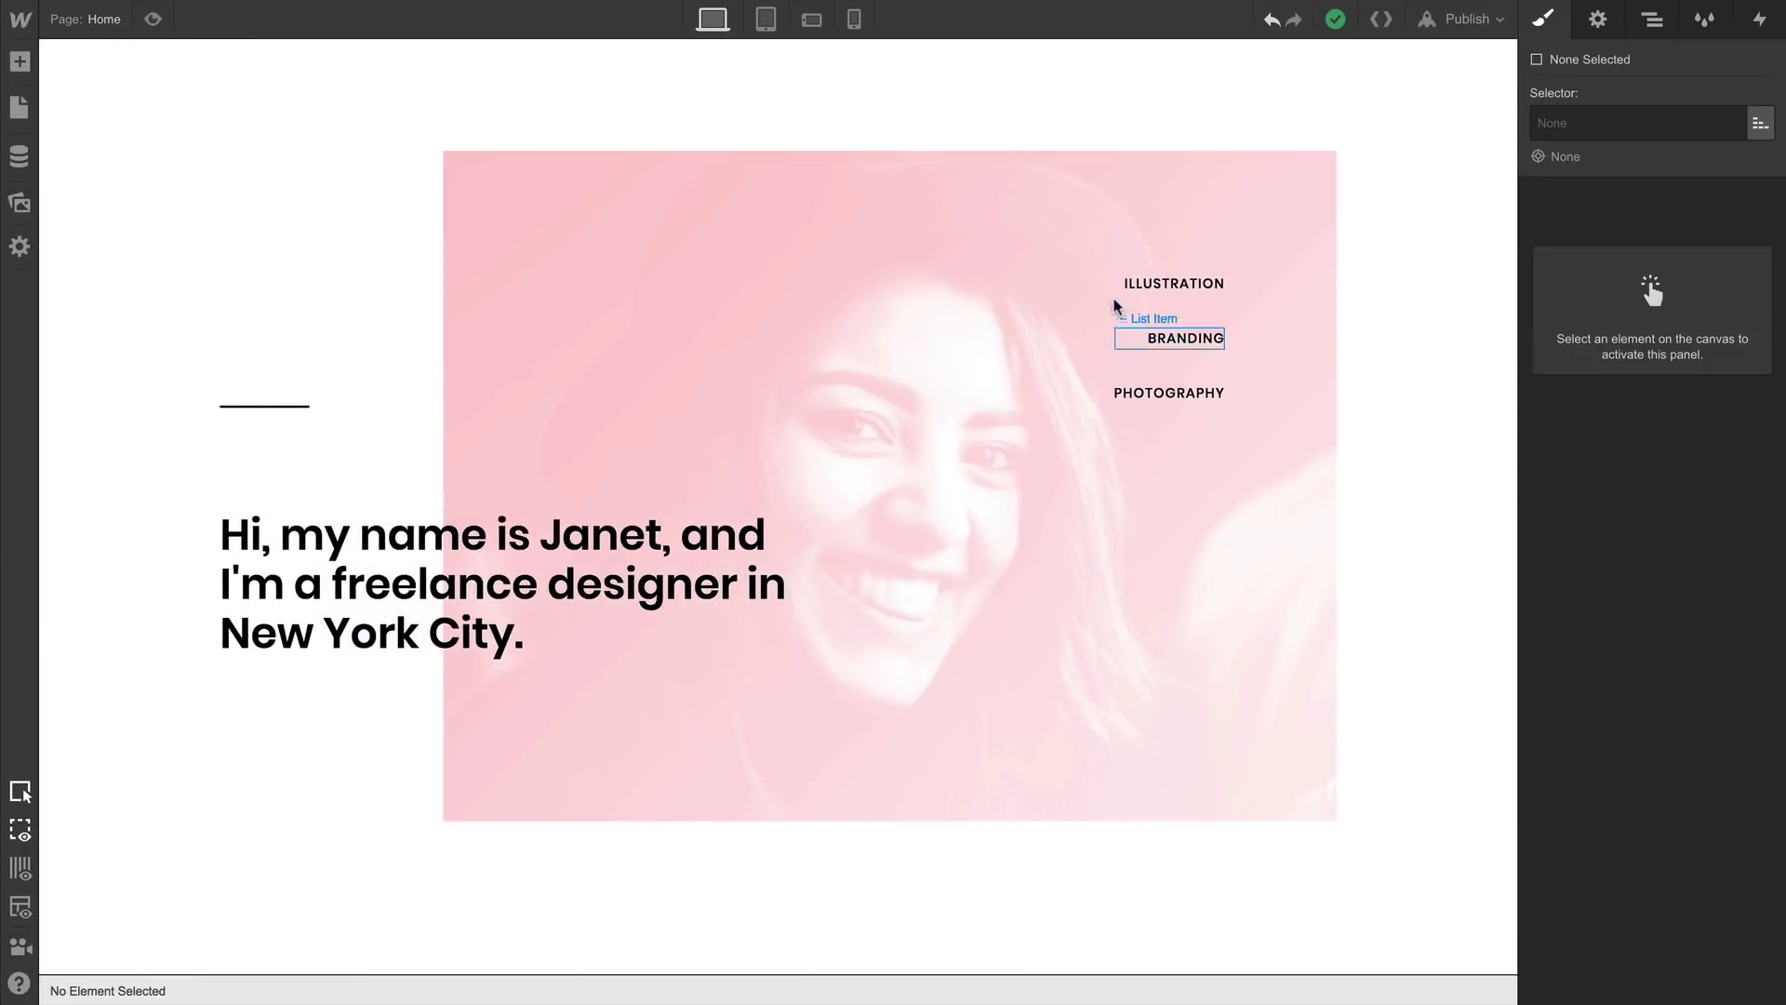
click(752, 26)
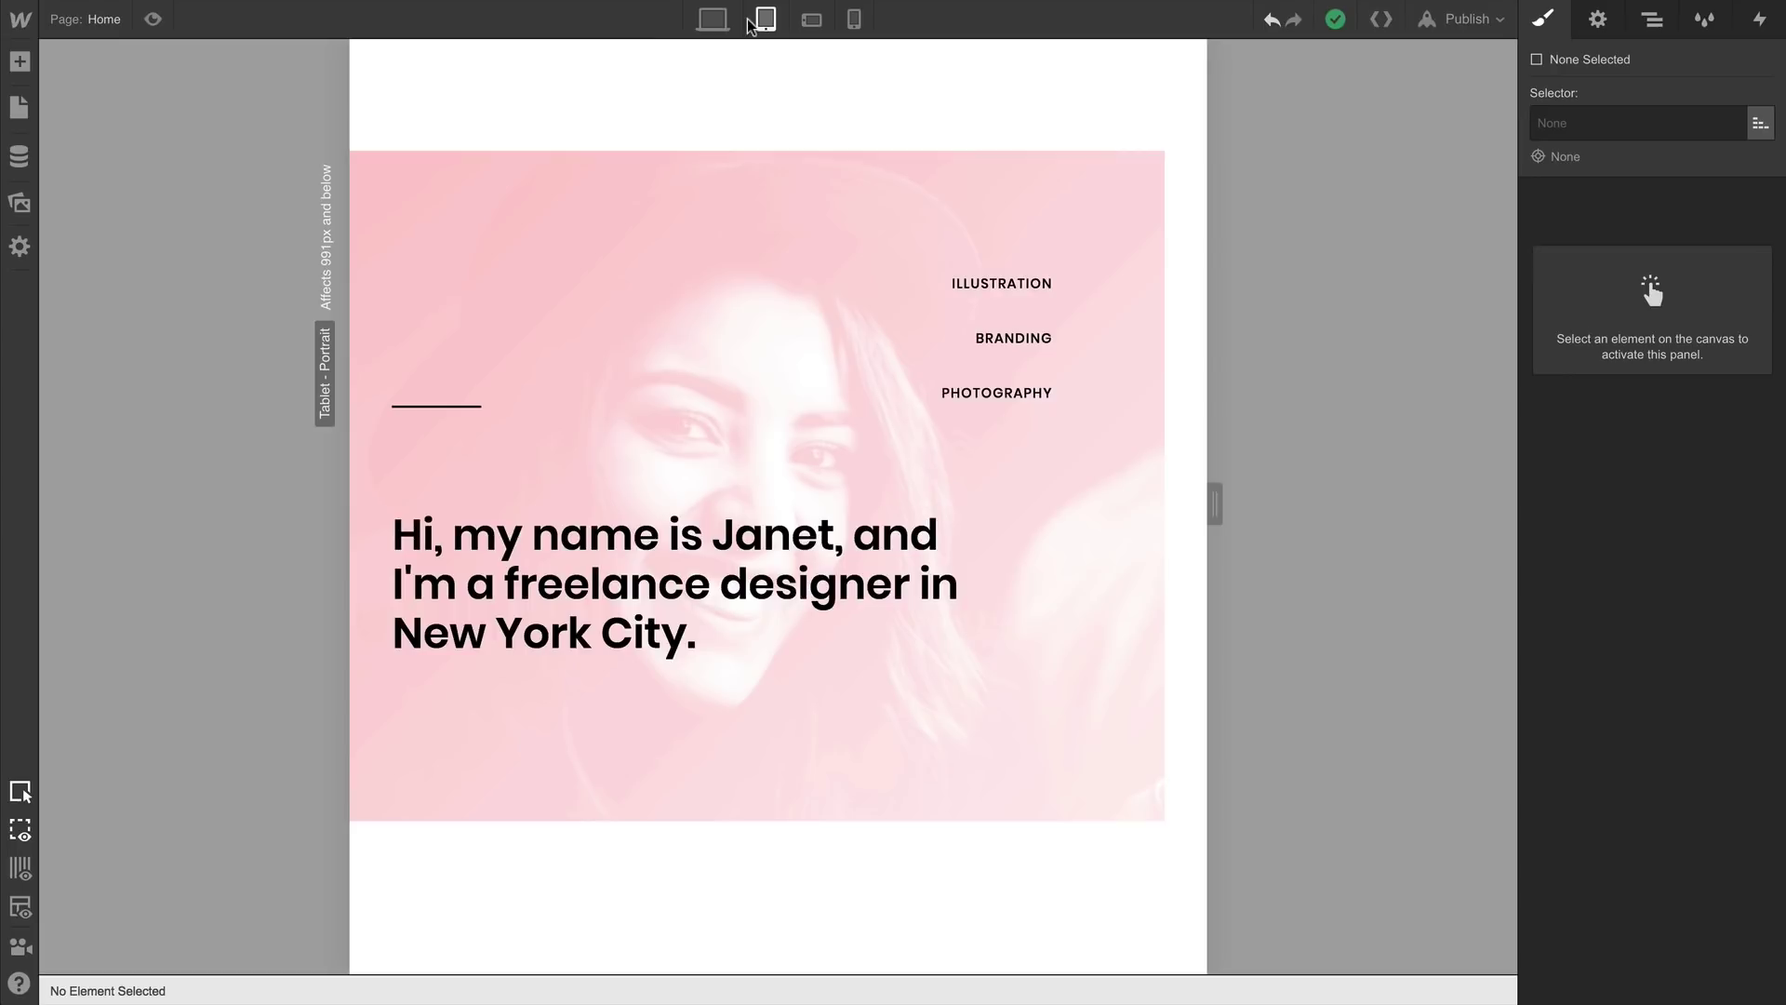
drag(1214, 503, 1377, 497)
click(820, 28)
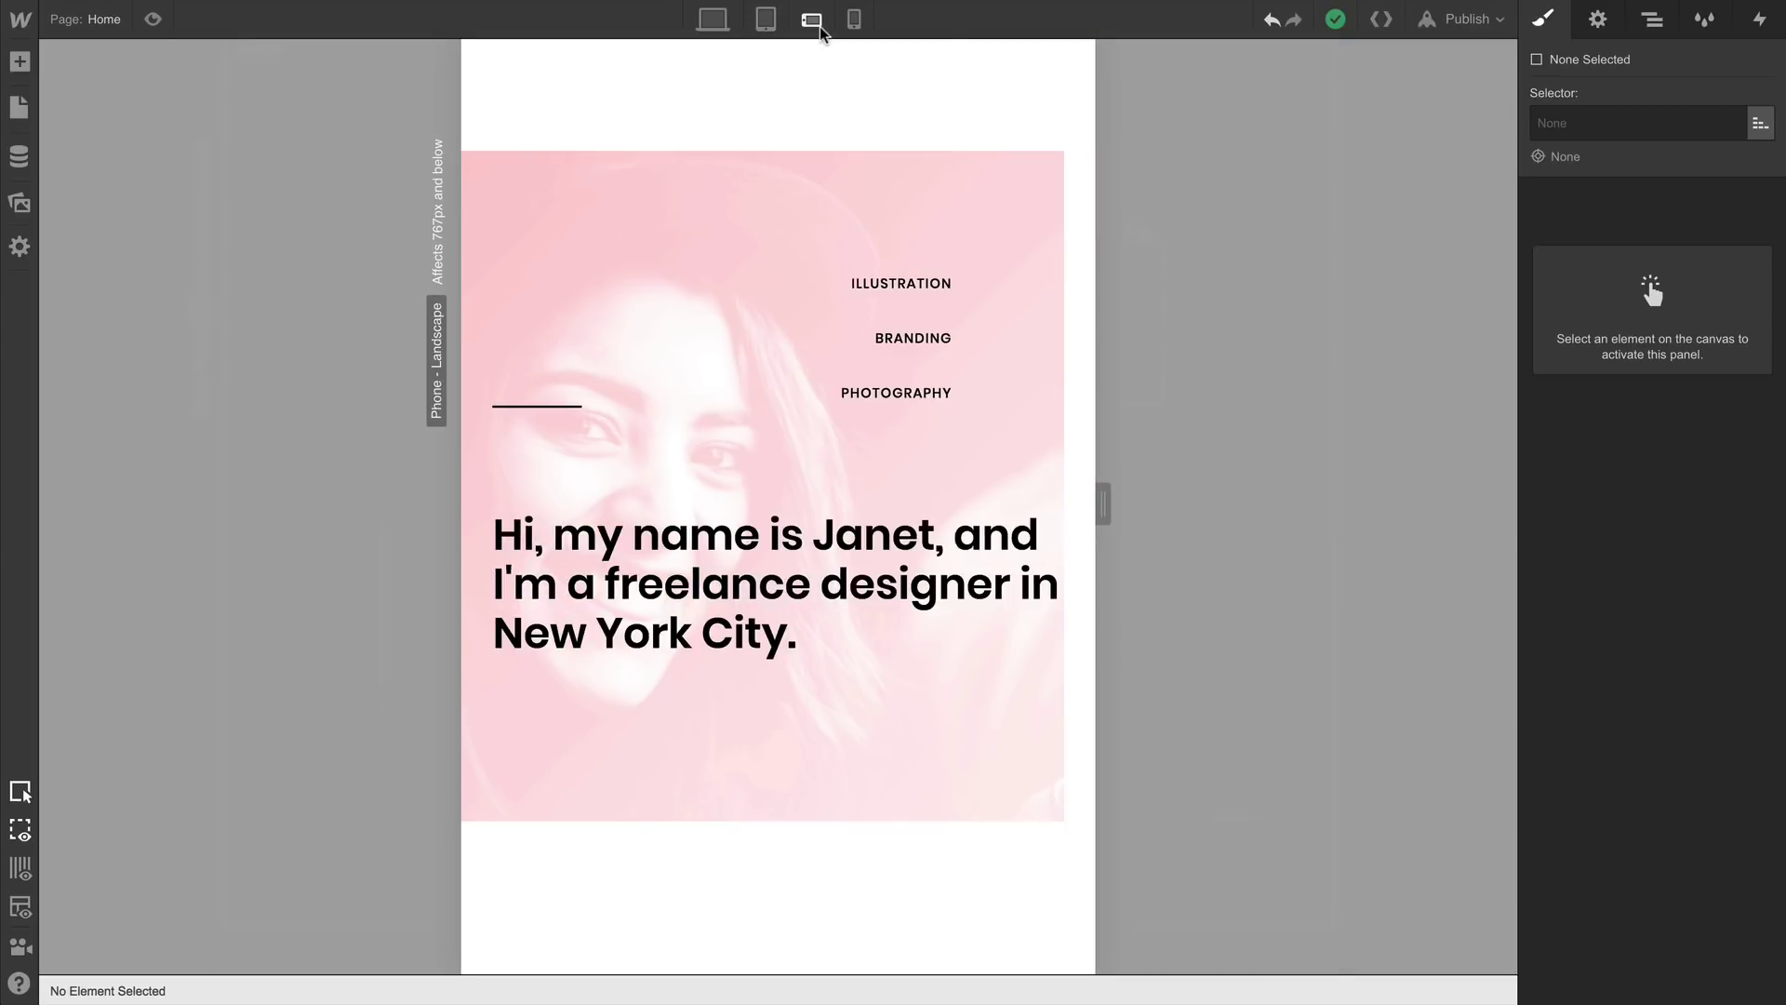
drag(1101, 490, 1226, 510)
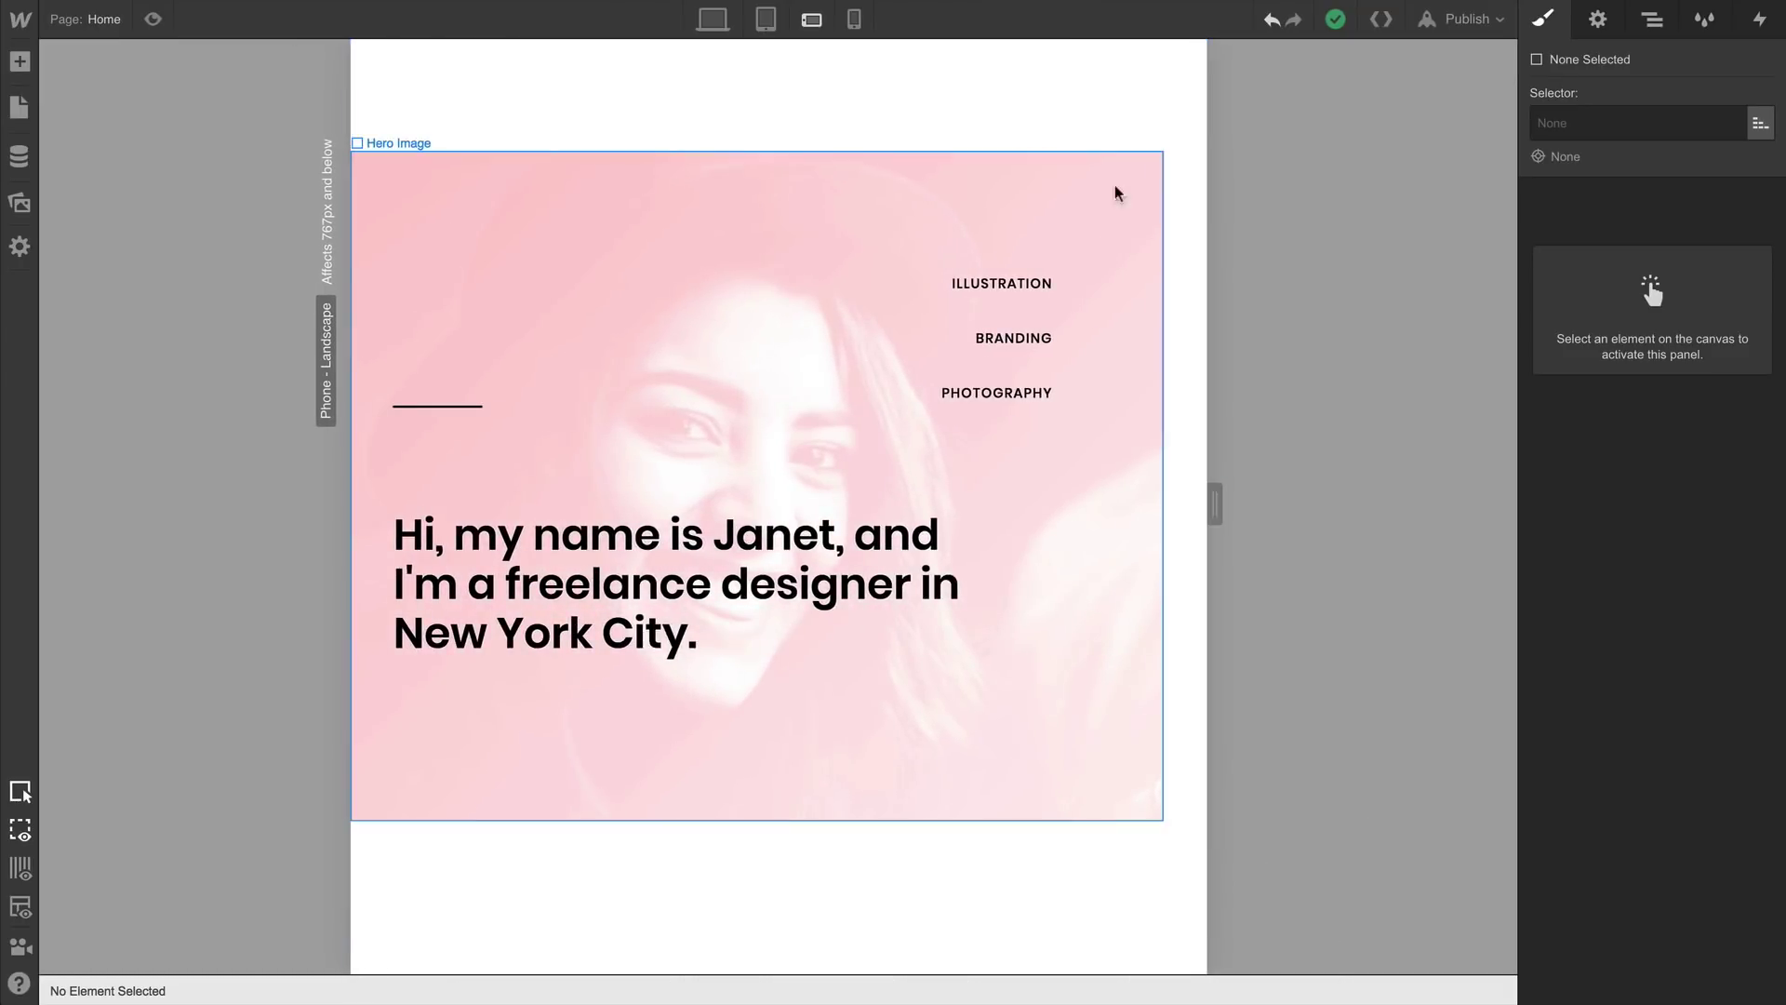
Give the hero section 20px top and bottom padding and 500px height, then test widths
click(1090, 115)
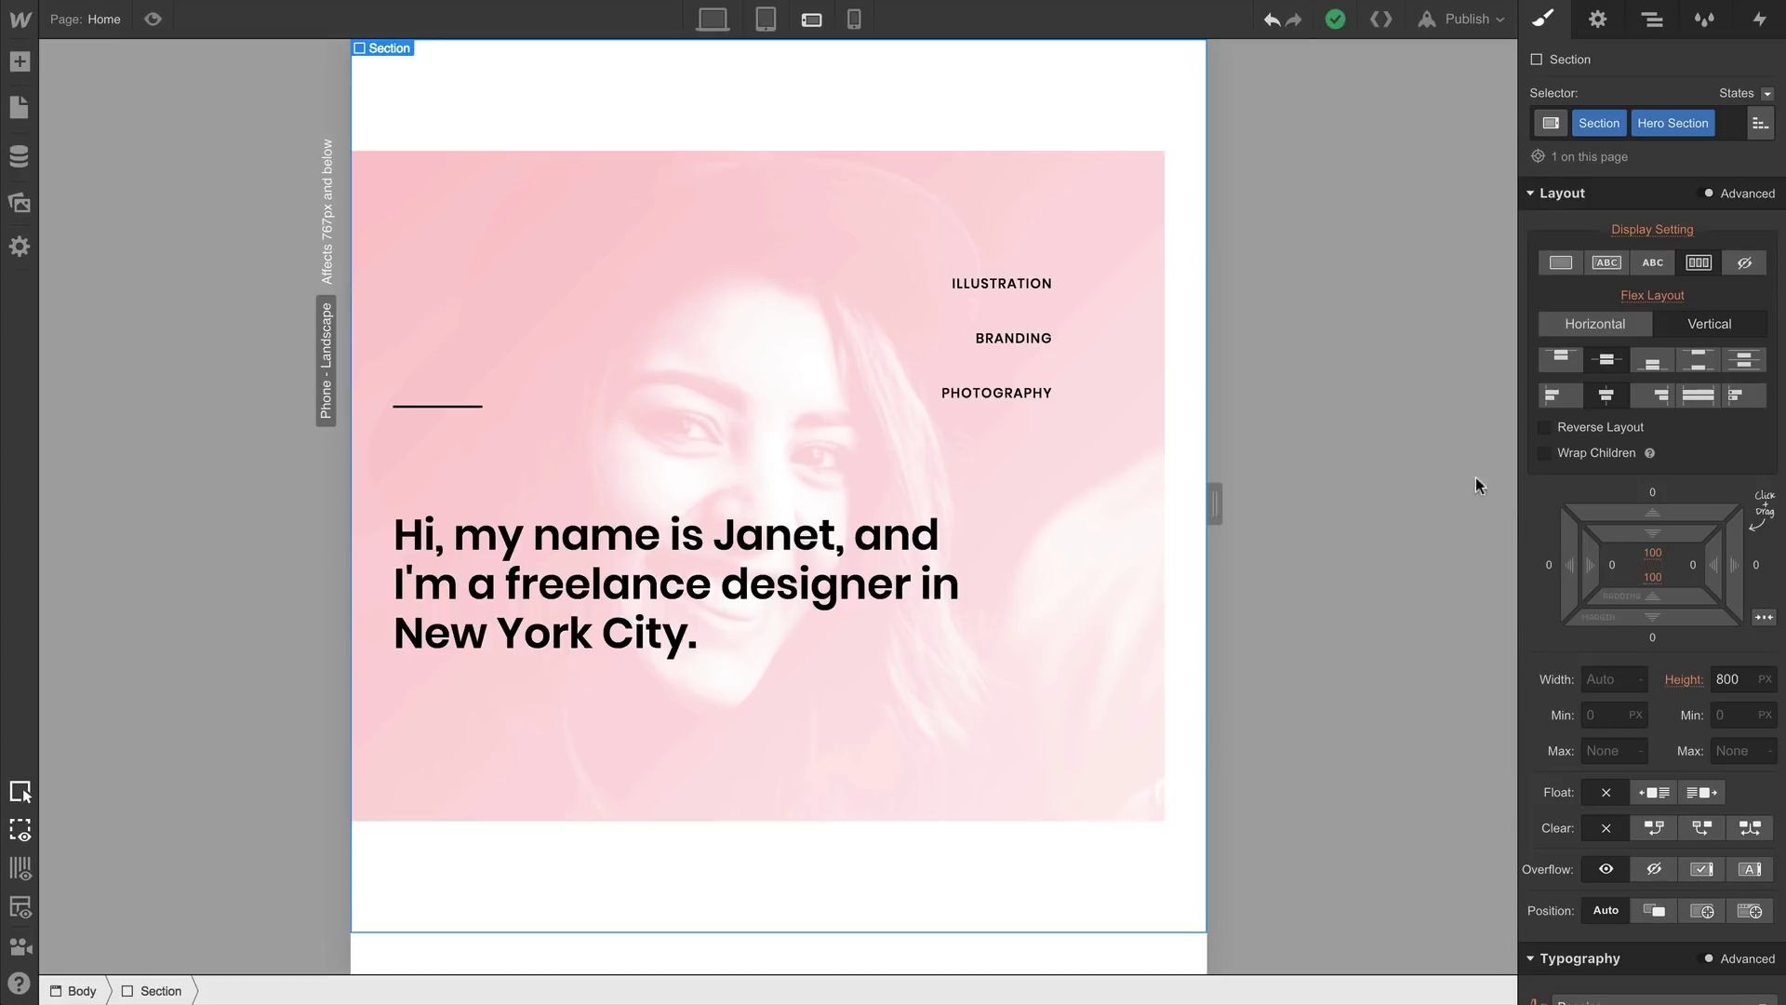
drag(1652, 552, 1652, 272)
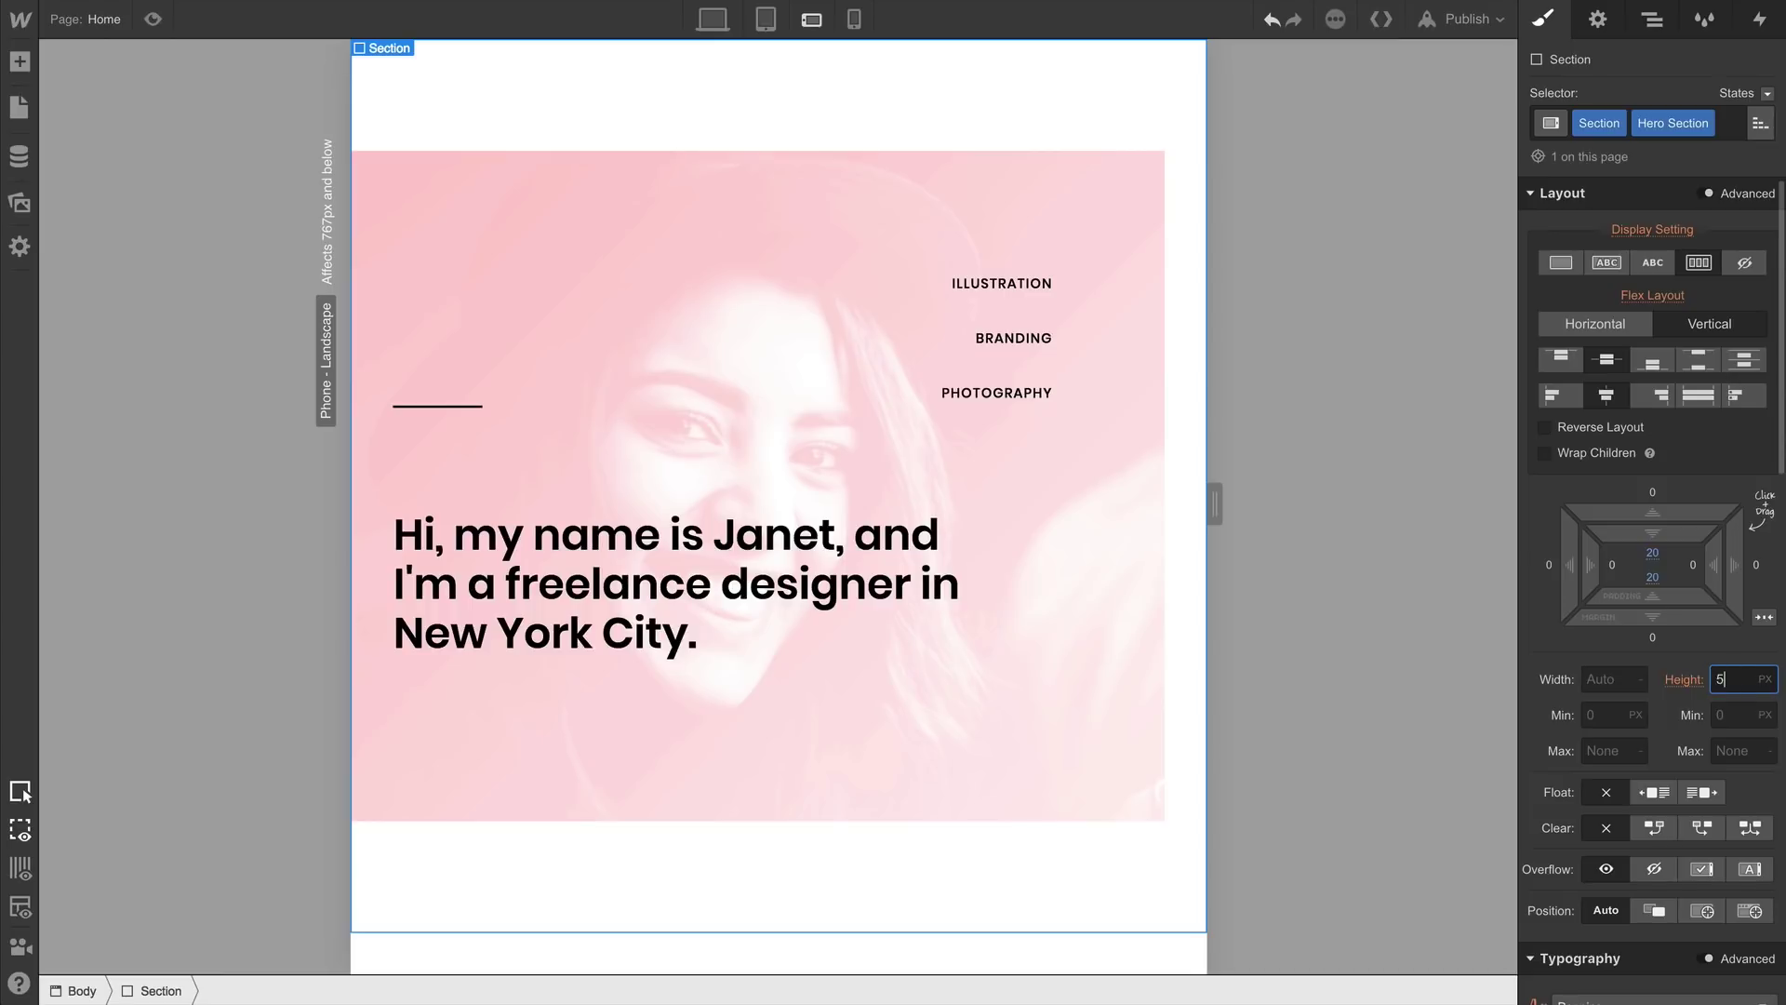
key(Return)
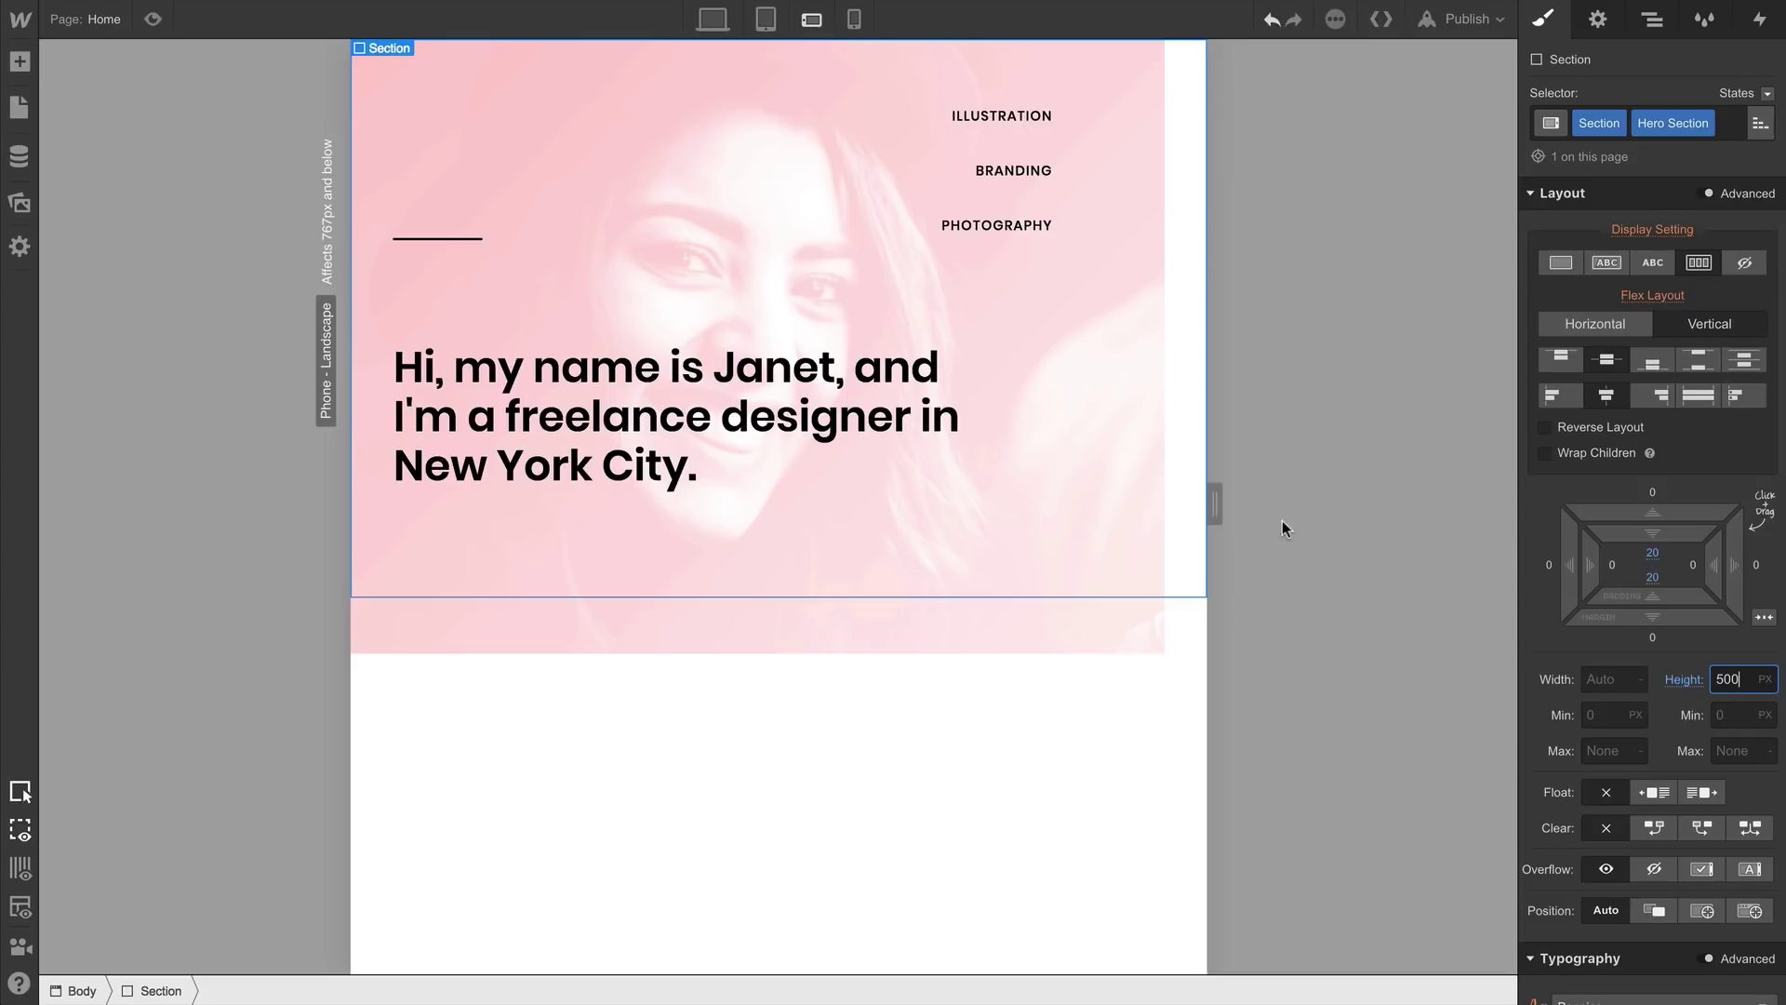
drag(1216, 503, 1026, 516)
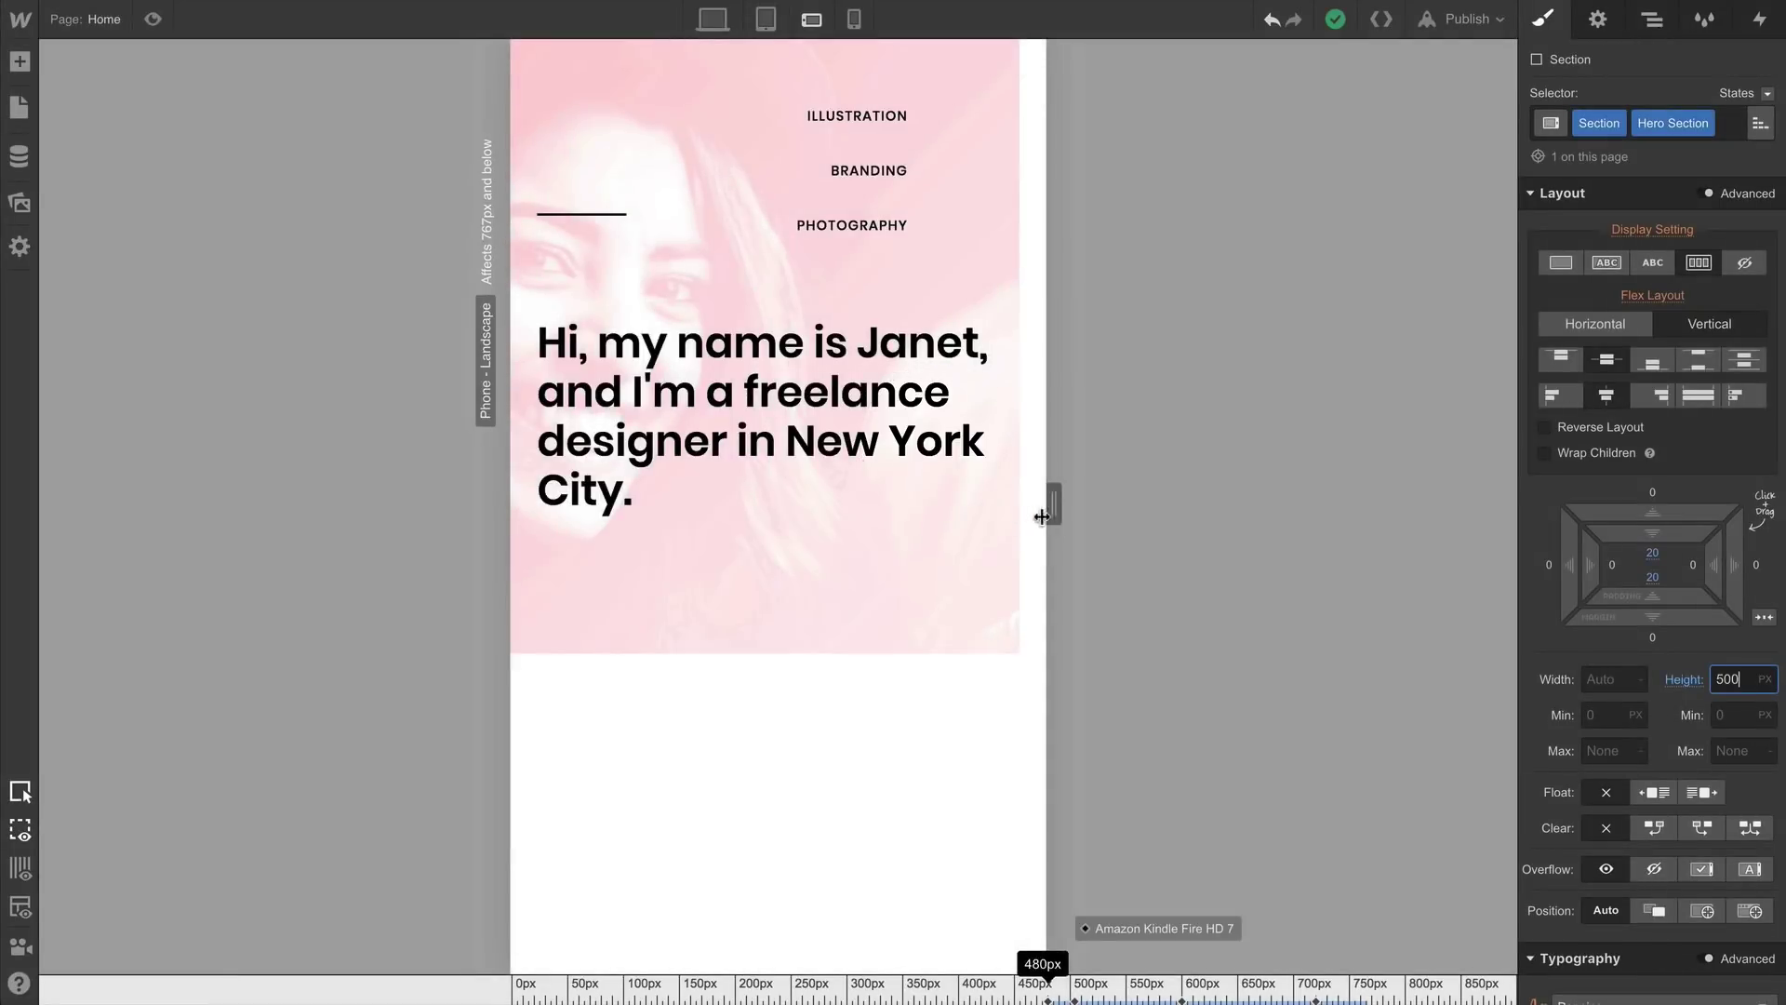
drag(1042, 517, 1267, 514)
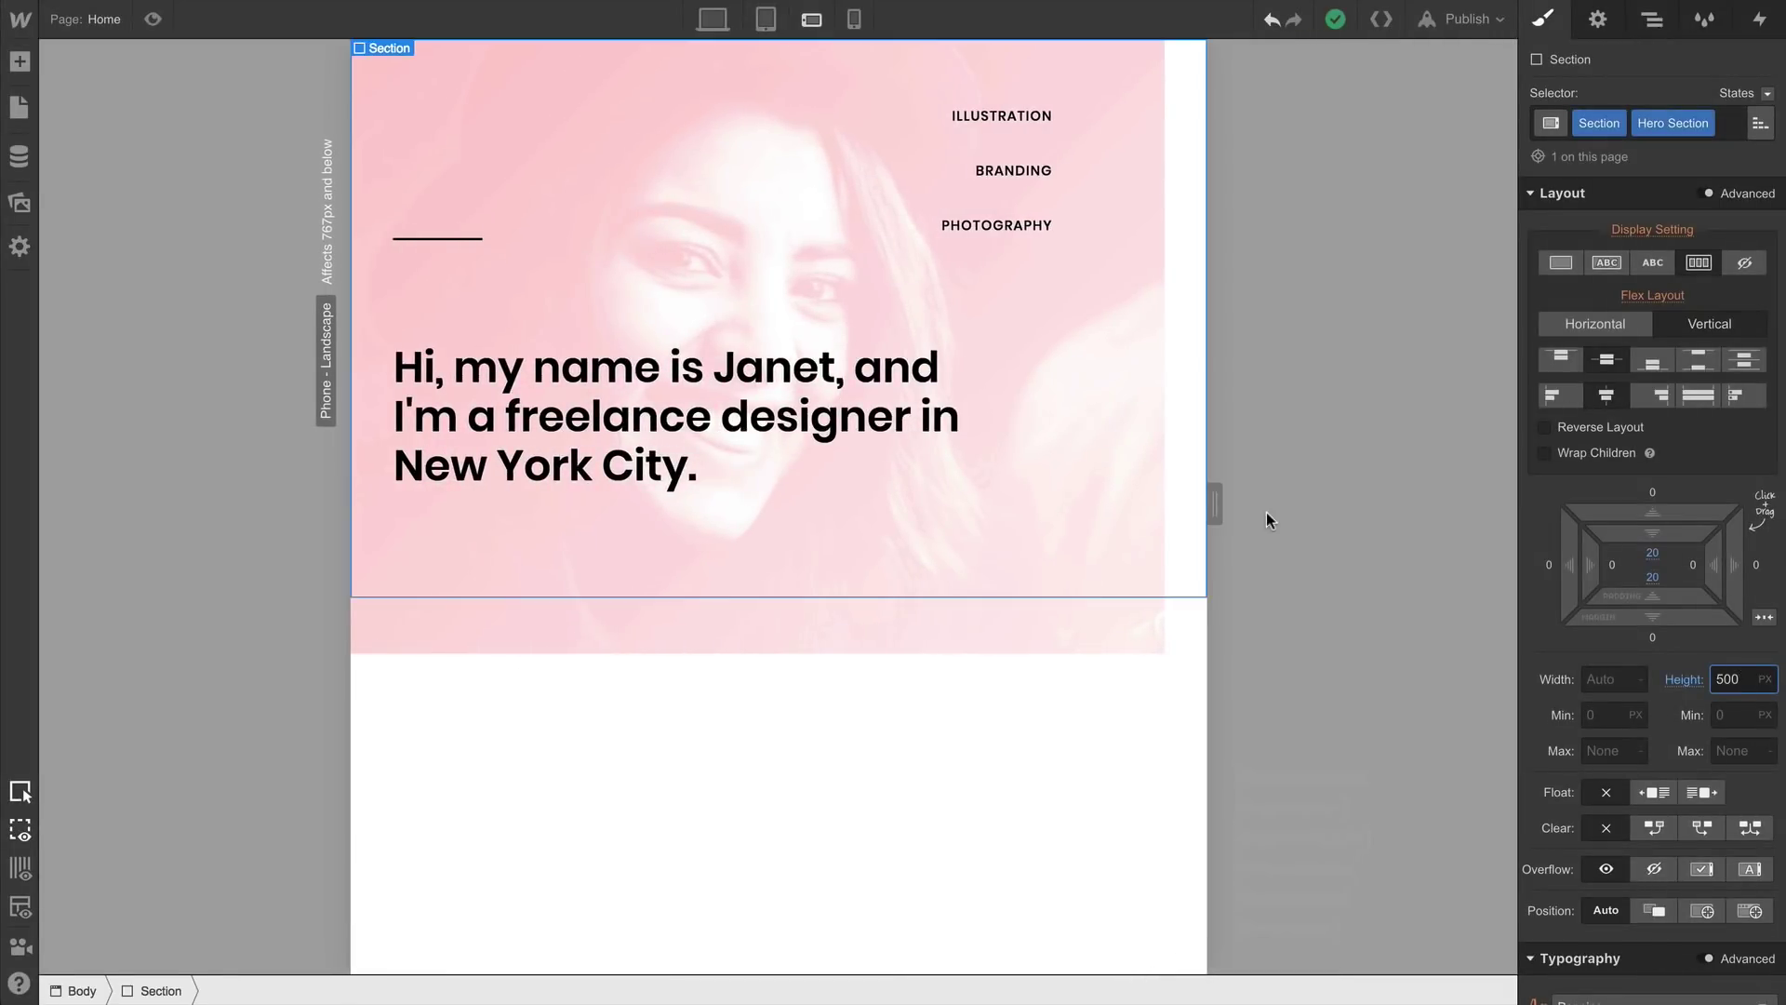
Replace the space in the heading's 'New York' with a non-breaking space and check wrapping
double_click(498, 477)
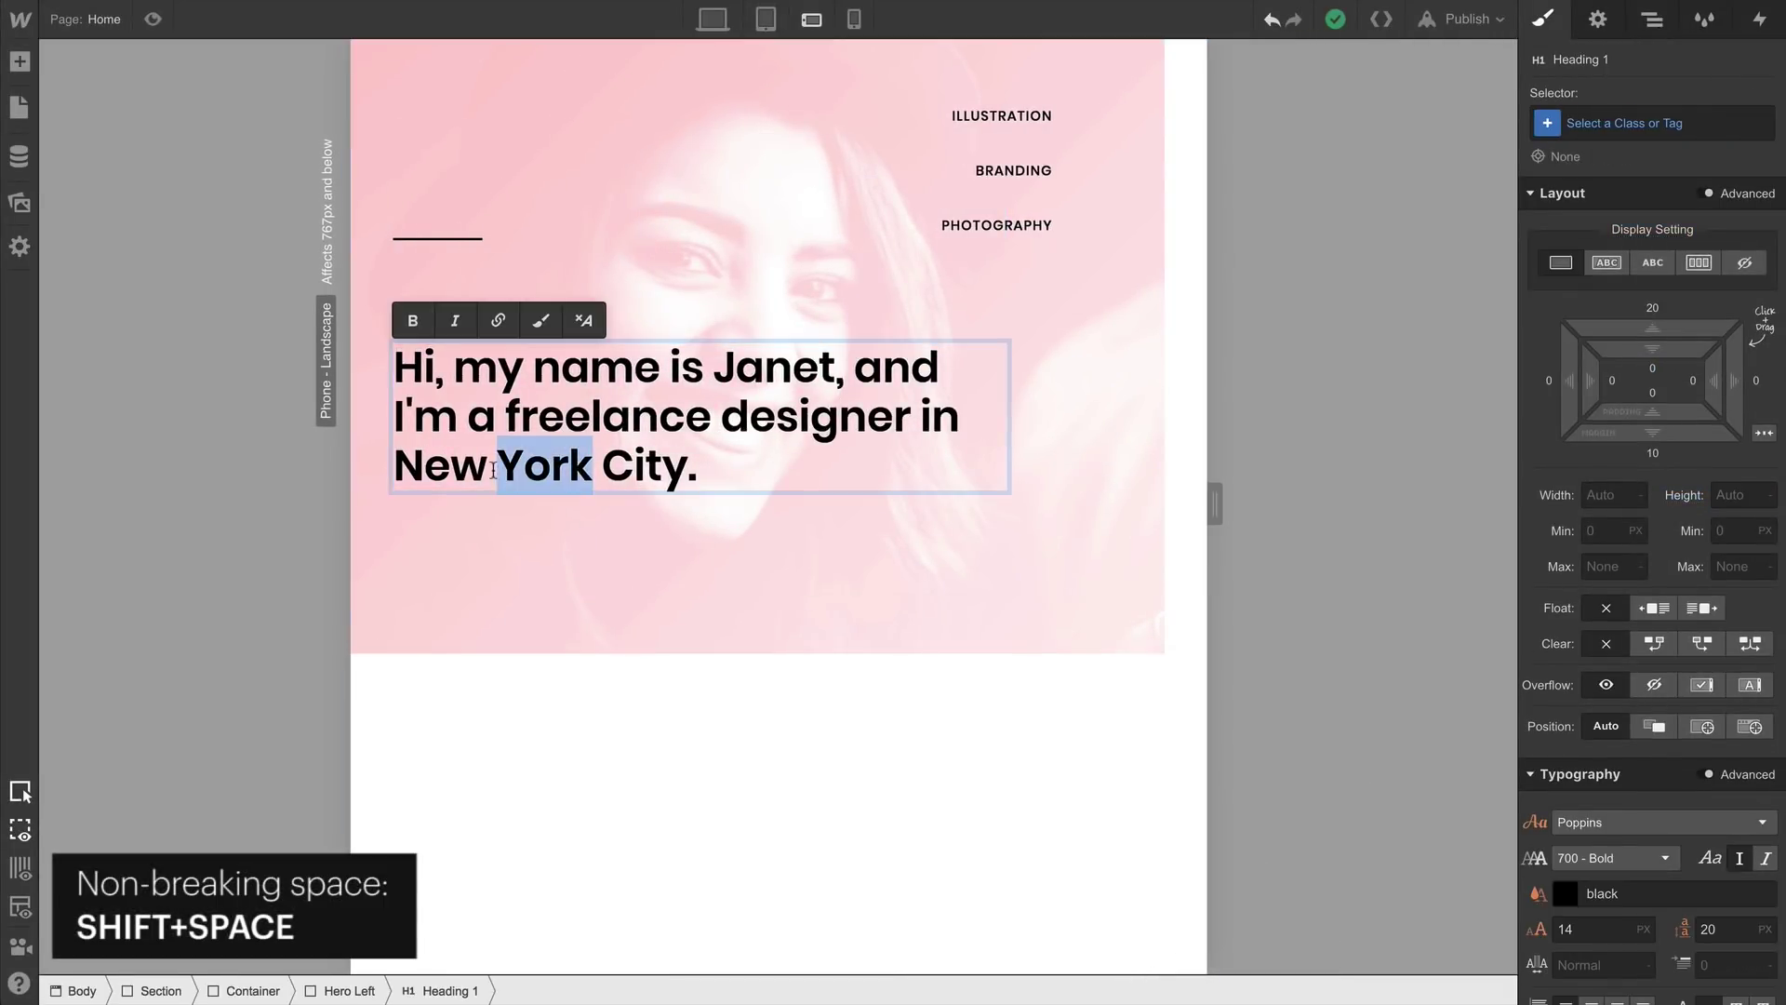
click(488, 465)
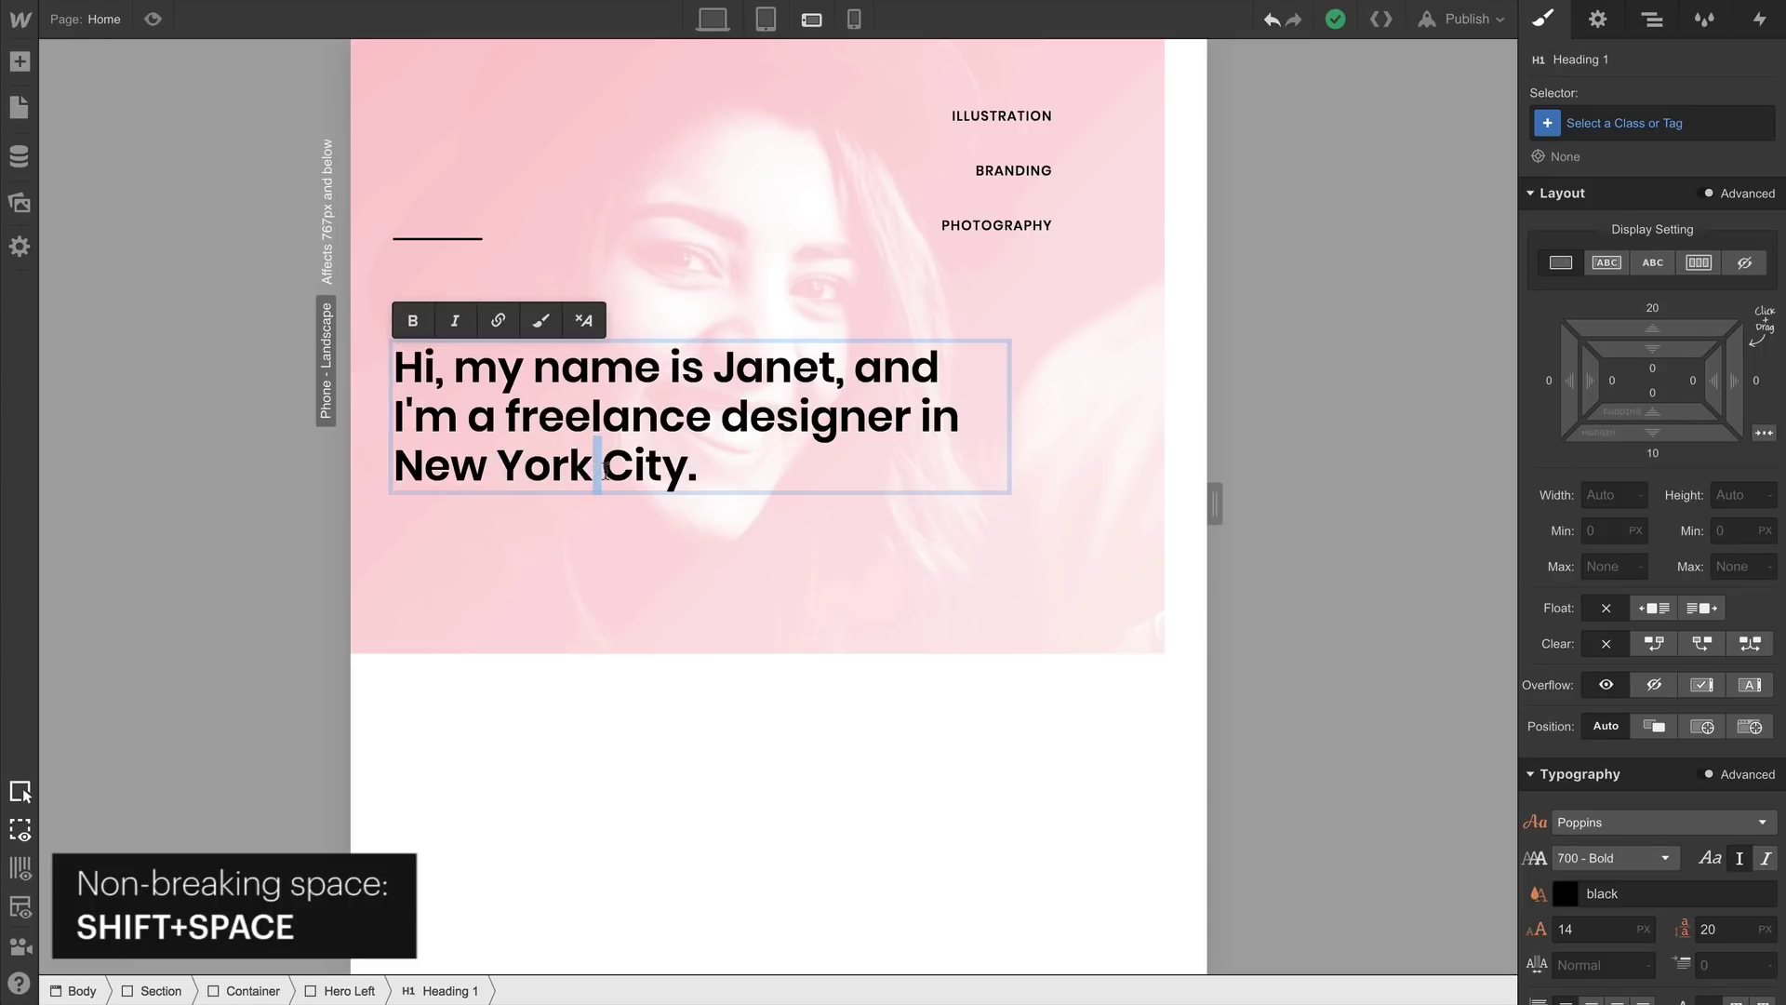
mouse_move(1212, 501)
mouse_down()
mouse_move(1069, 503)
mouse_move(1242, 504)
mouse_up()
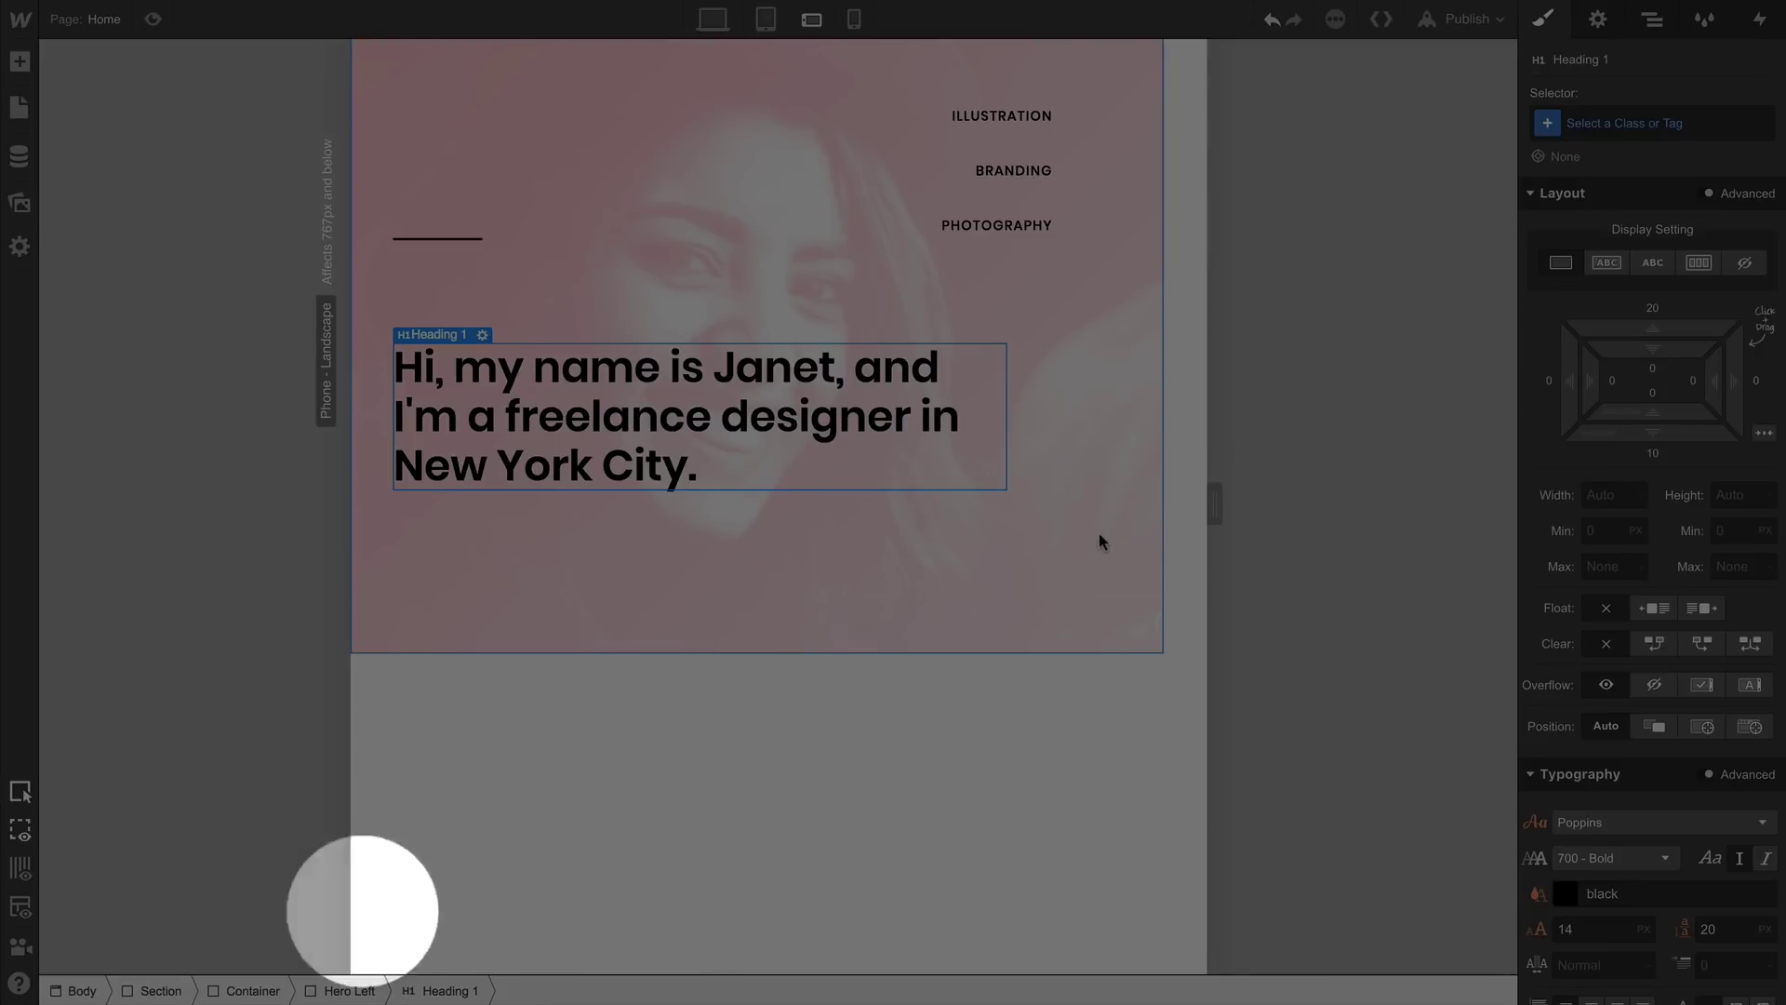
Set Hero Right's right offset to -6% and test the layout down to 480px
click(1097, 533)
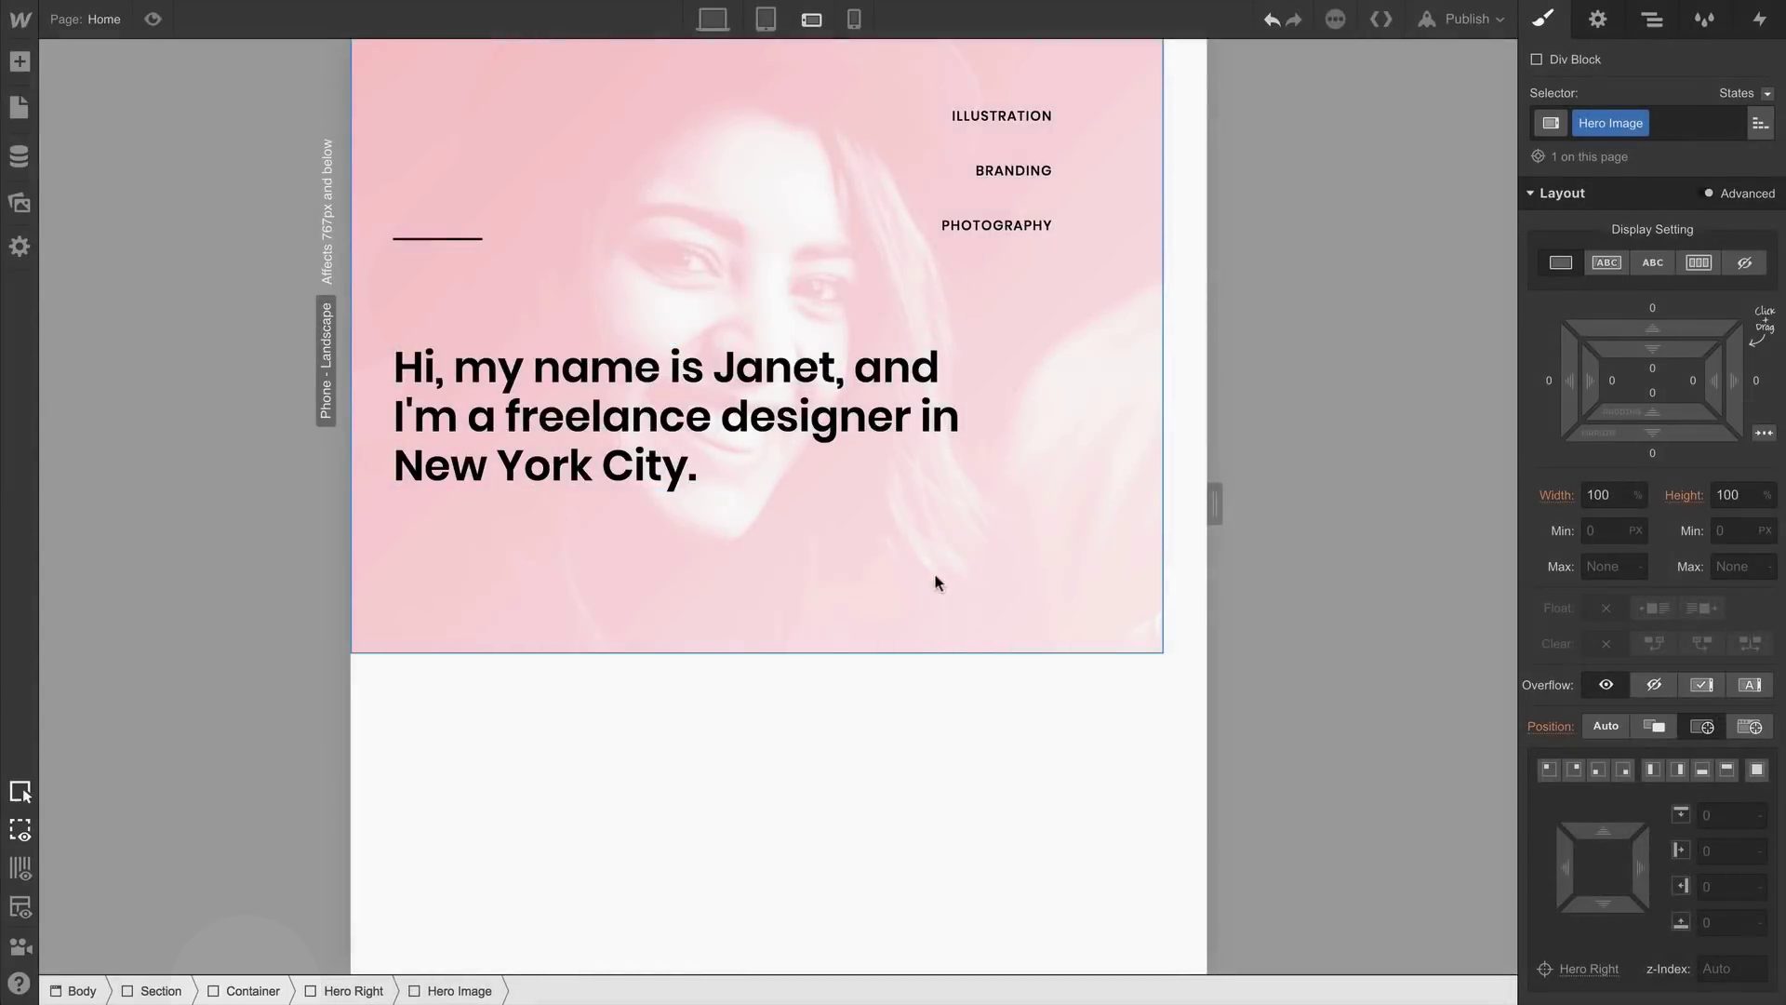
click(354, 990)
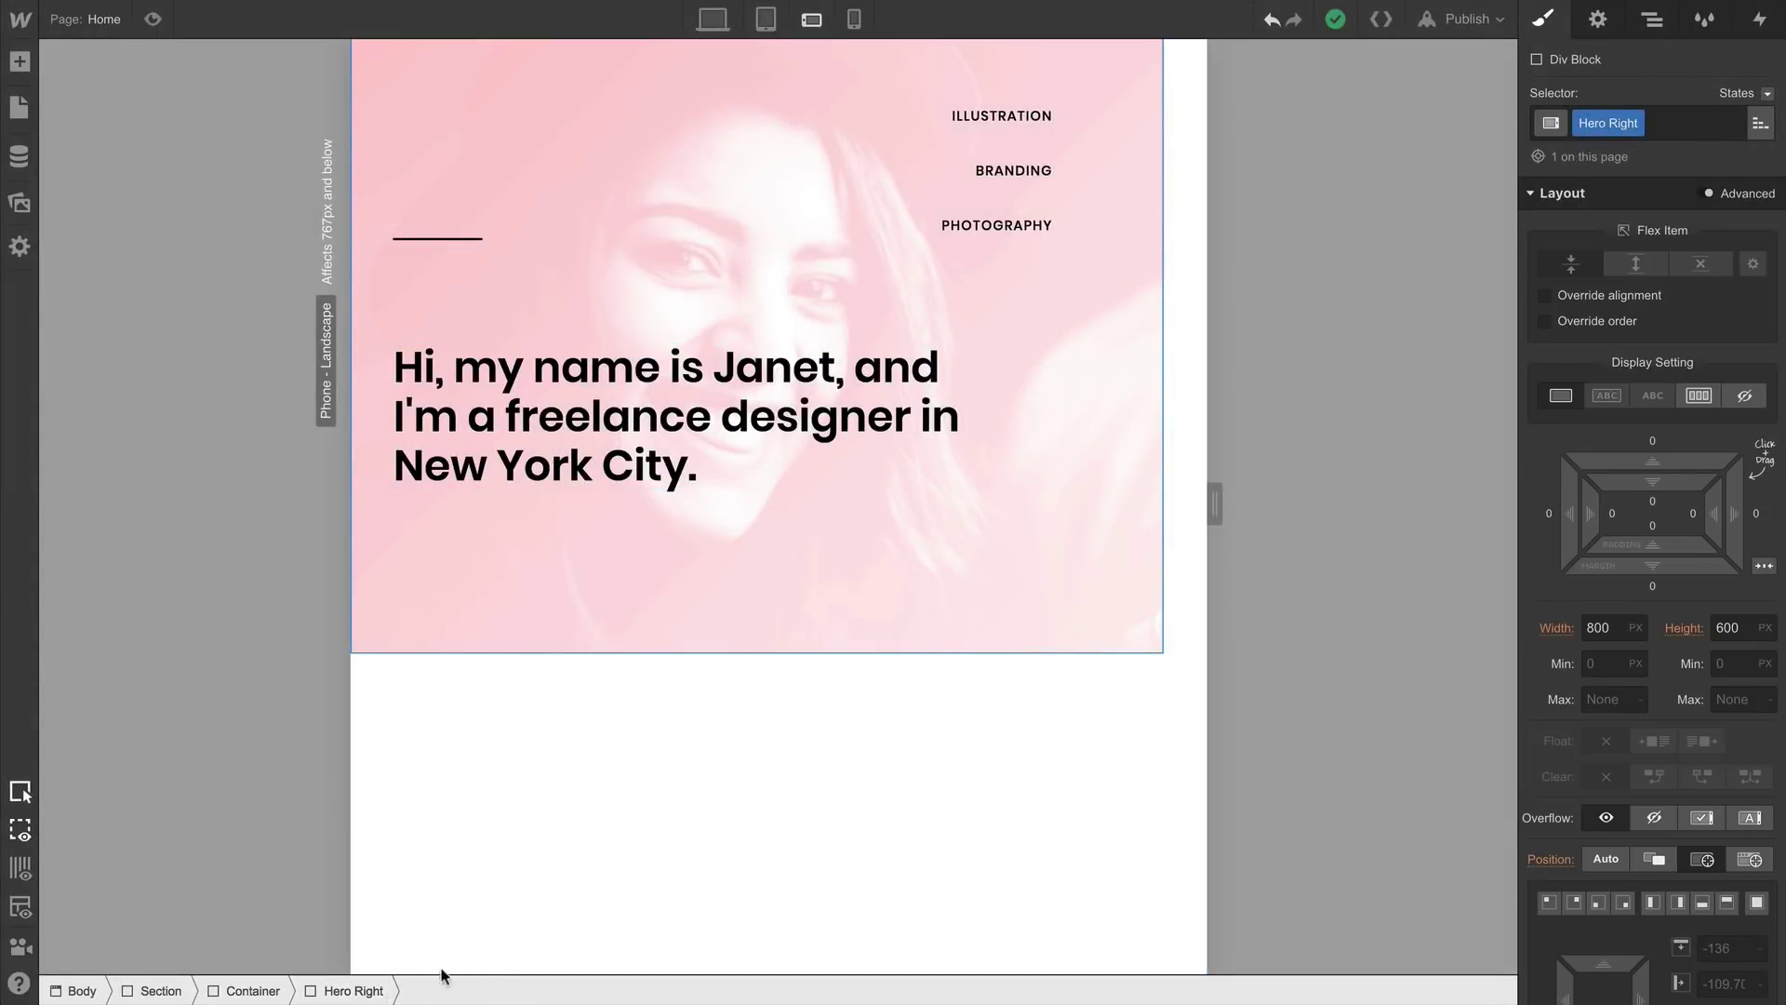
scroll(1637, 745, down, 4)
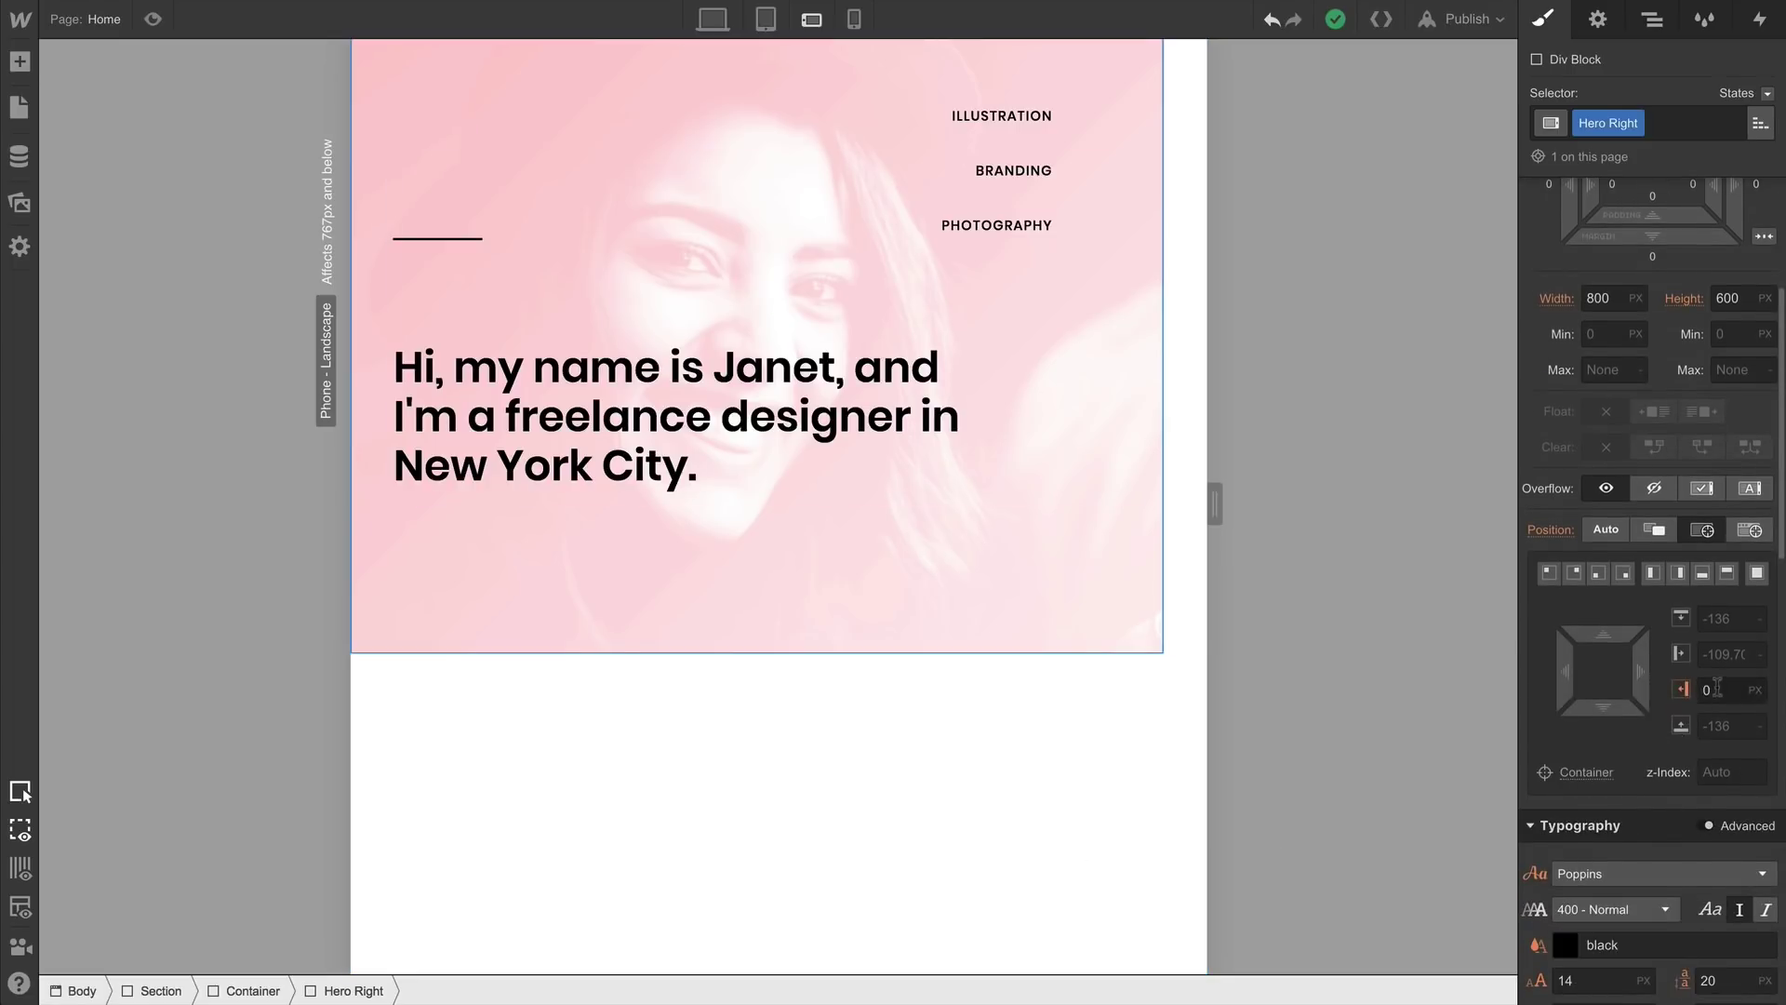
click(1707, 690)
text(-6%)
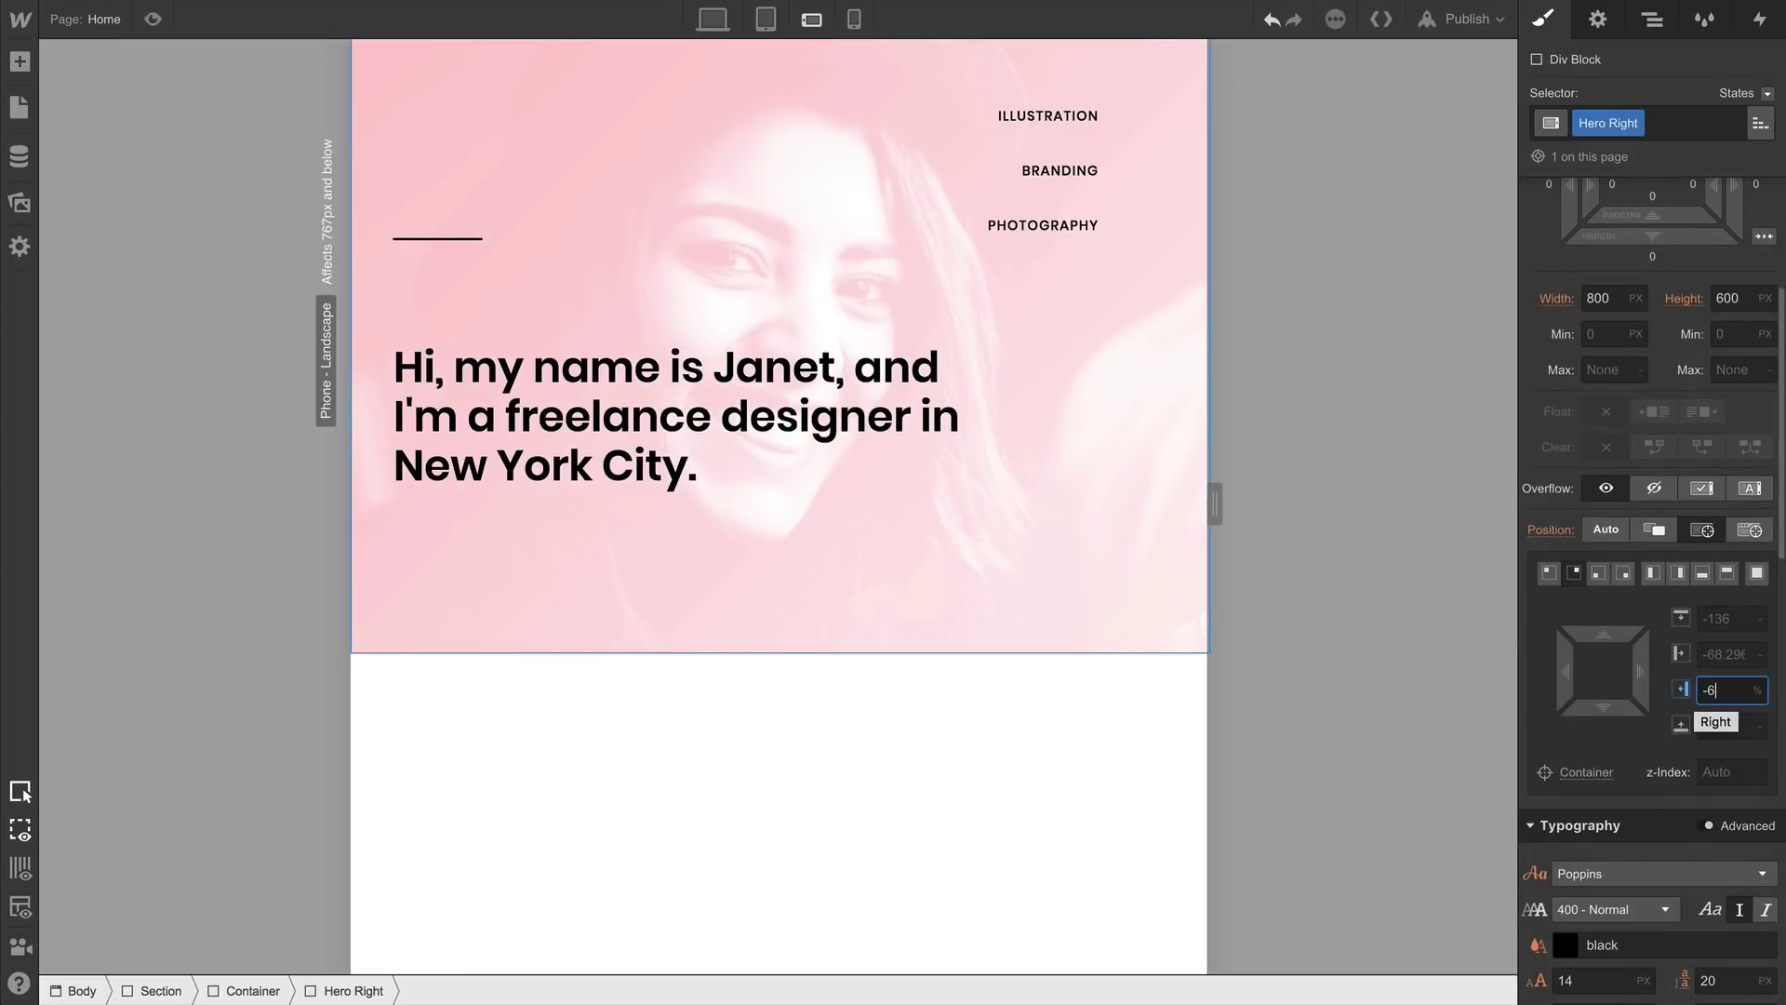
drag(1215, 508, 1039, 536)
drag(1191, 536, 1337, 505)
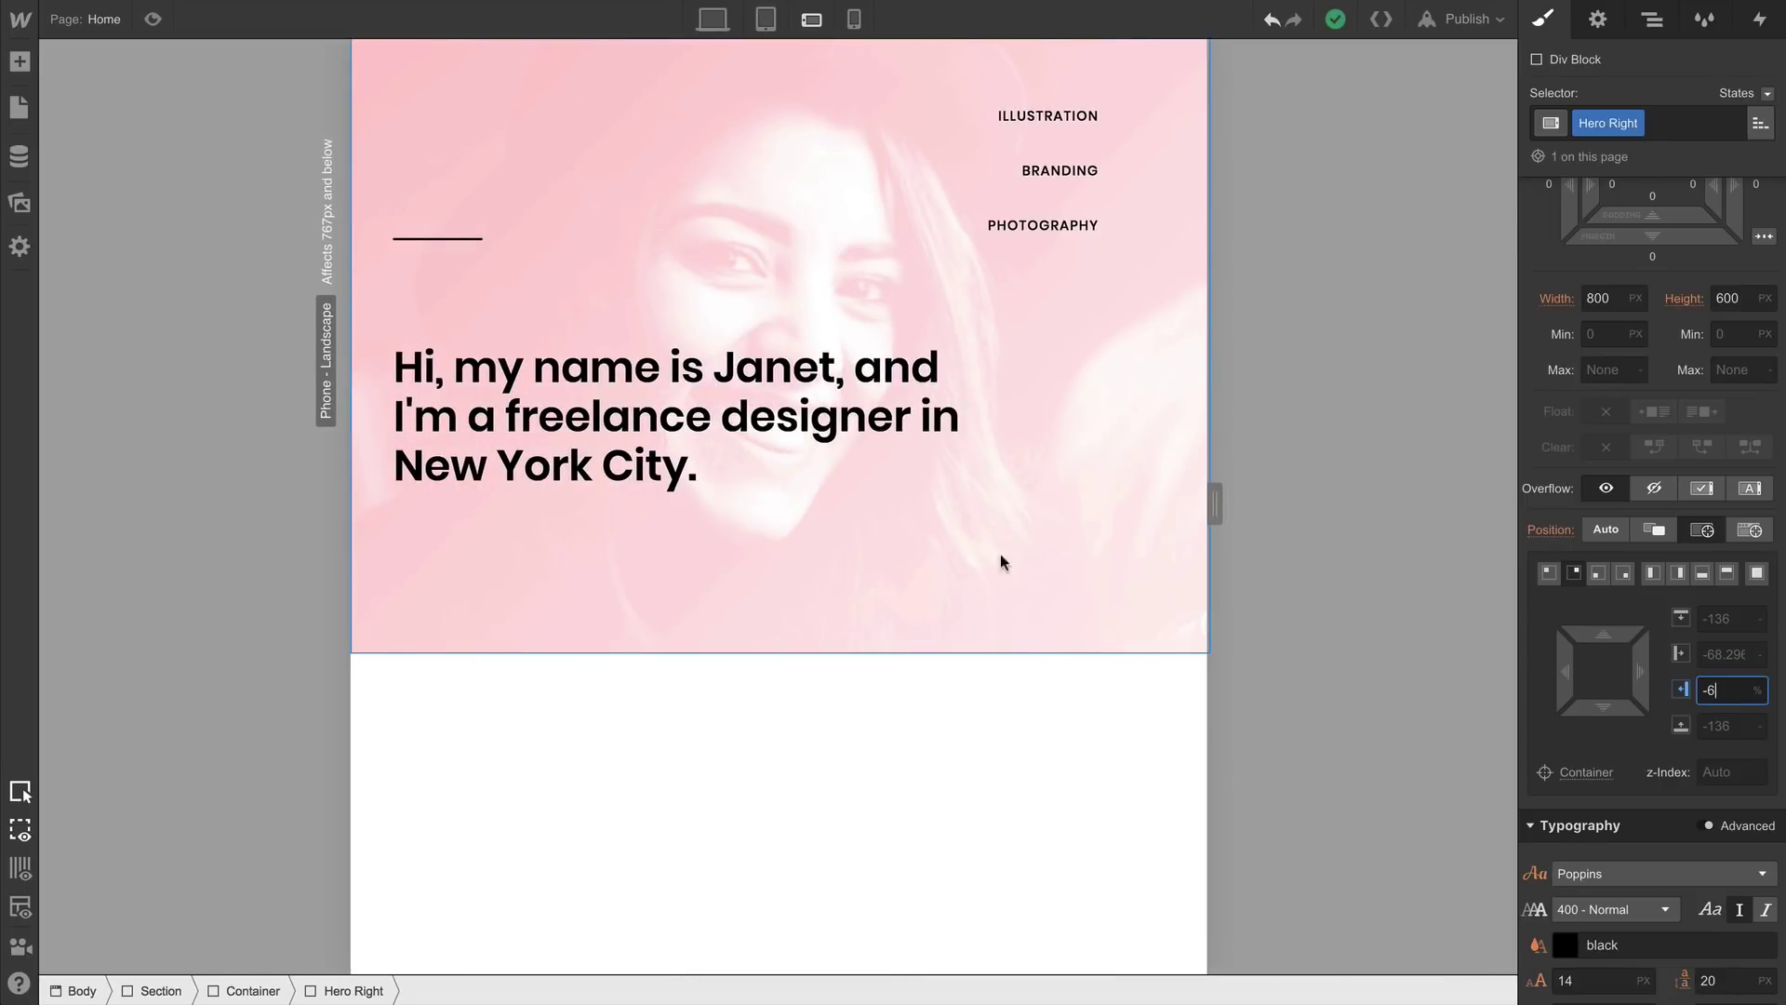
click(161, 988)
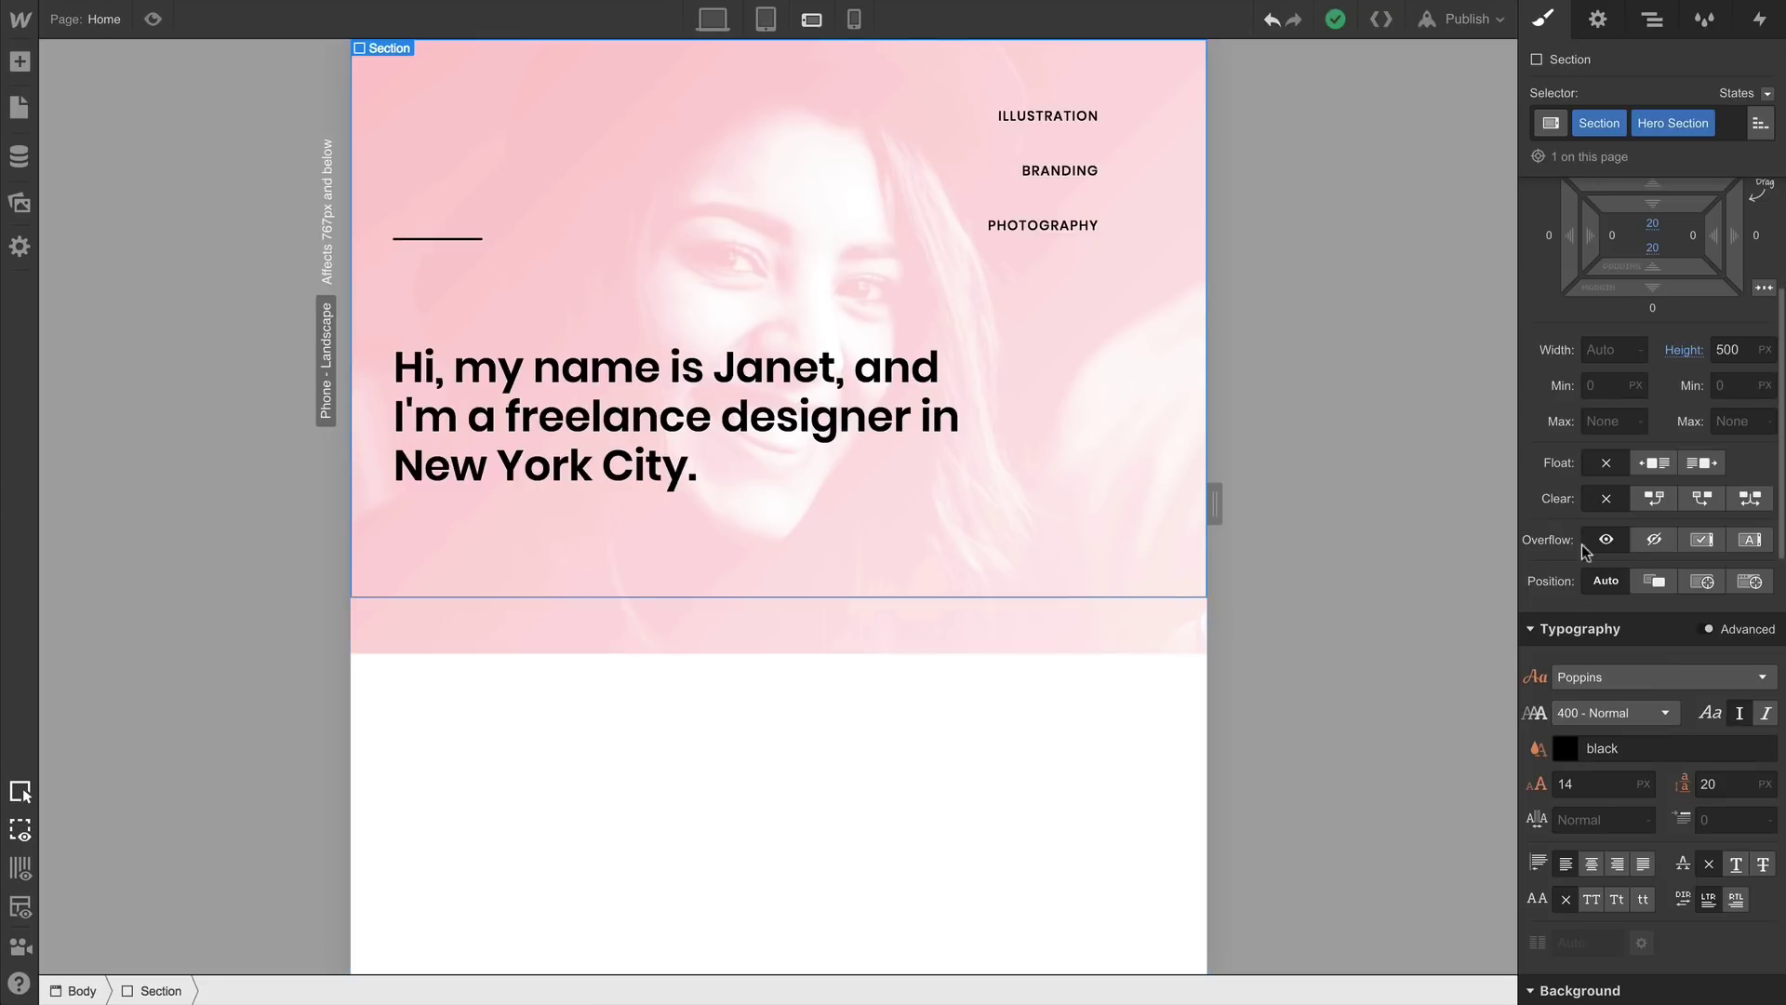
Set the hero section's overflow to Hidden and switch to the Phone Portrait breakpoint
click(1655, 541)
click(854, 21)
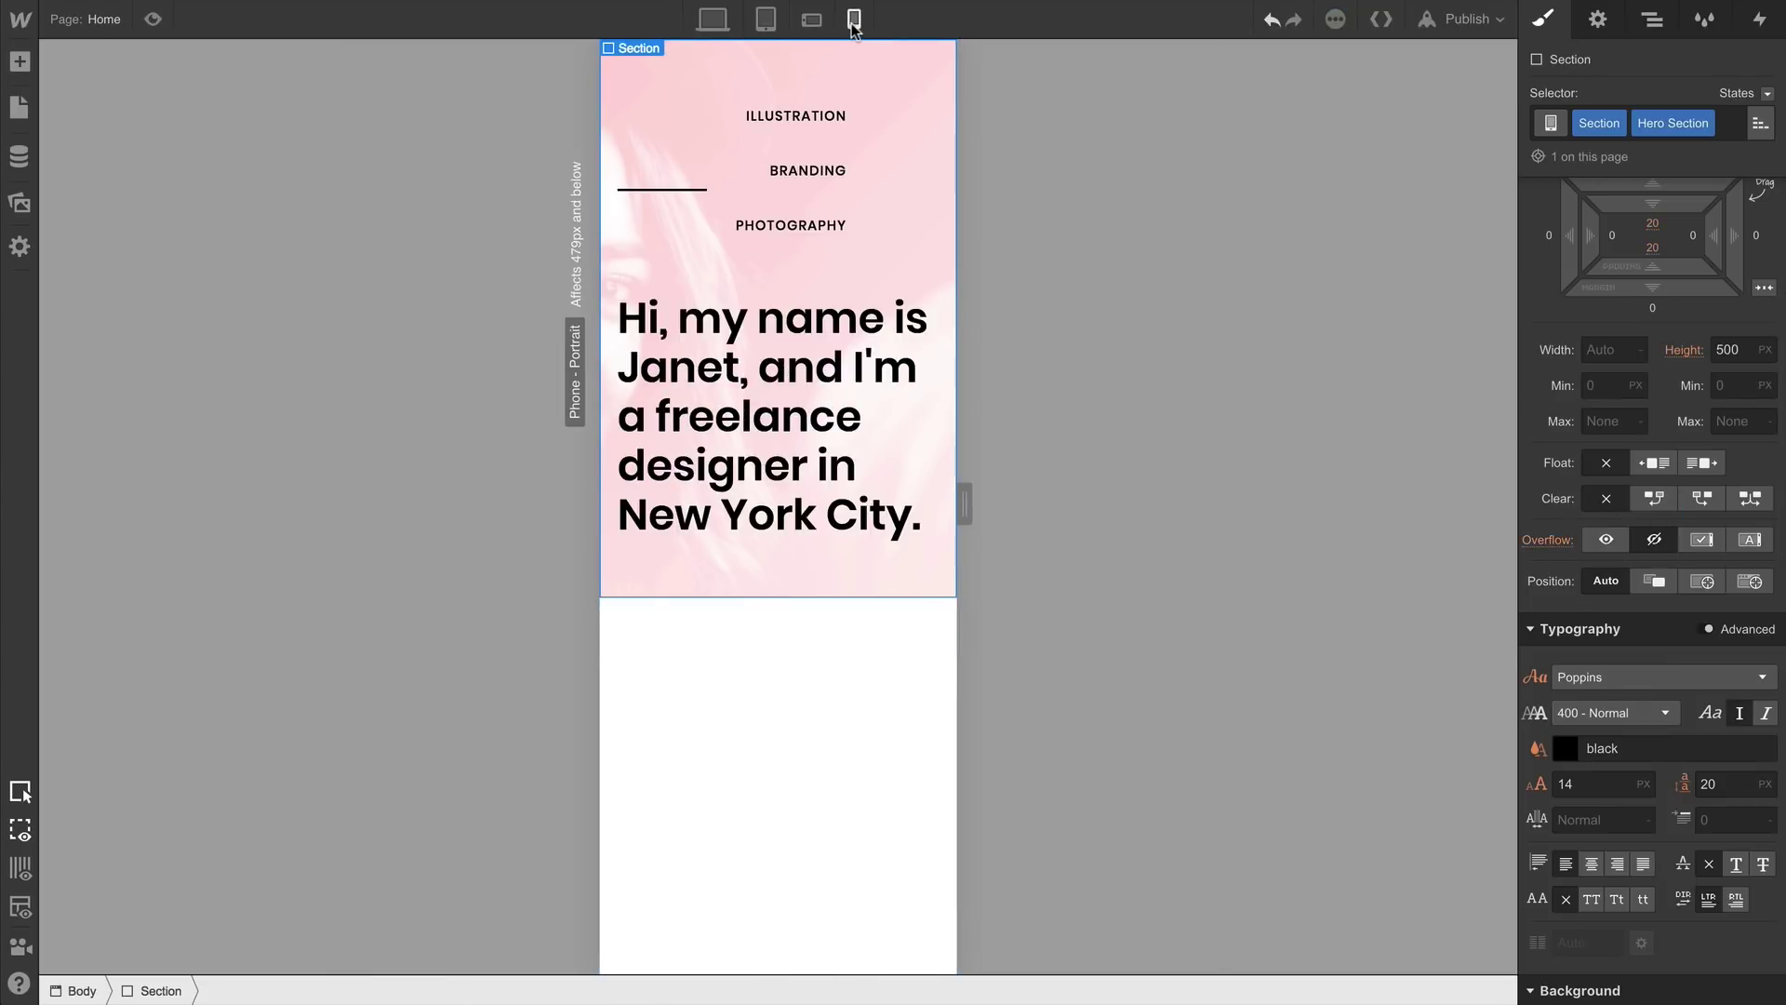
drag(965, 503, 1084, 510)
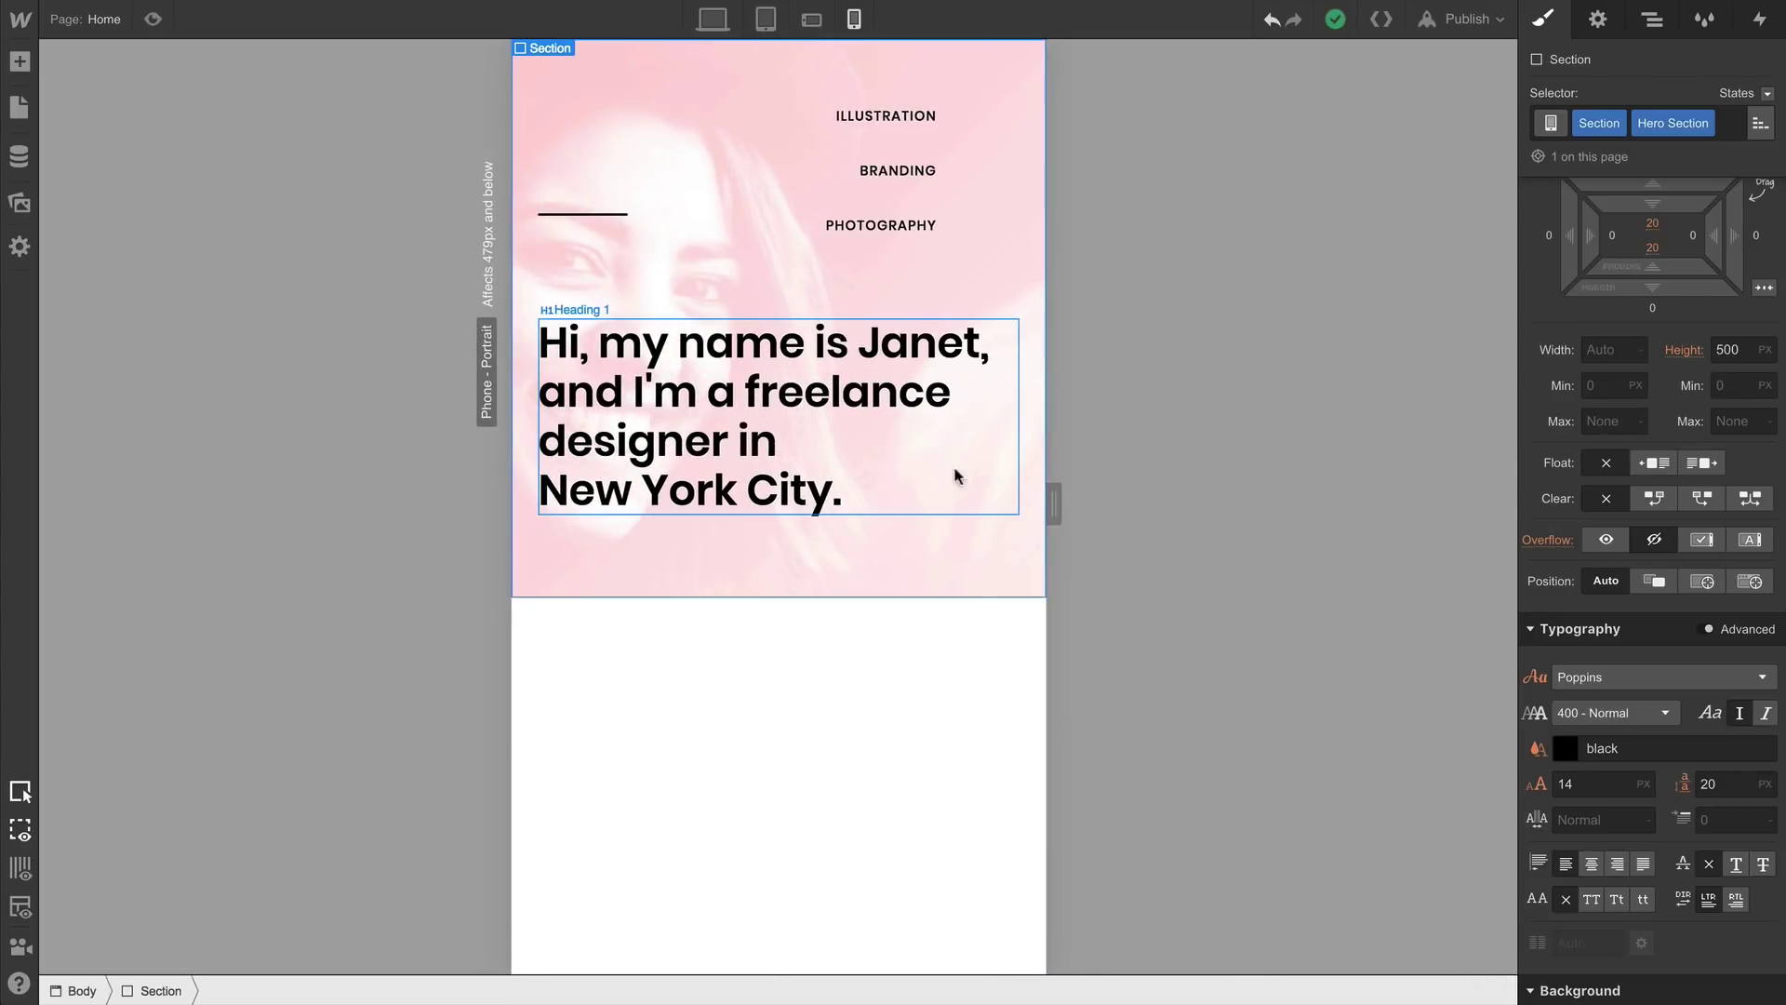
Set the category list's right offset to 20px on portrait phones
click(880, 411)
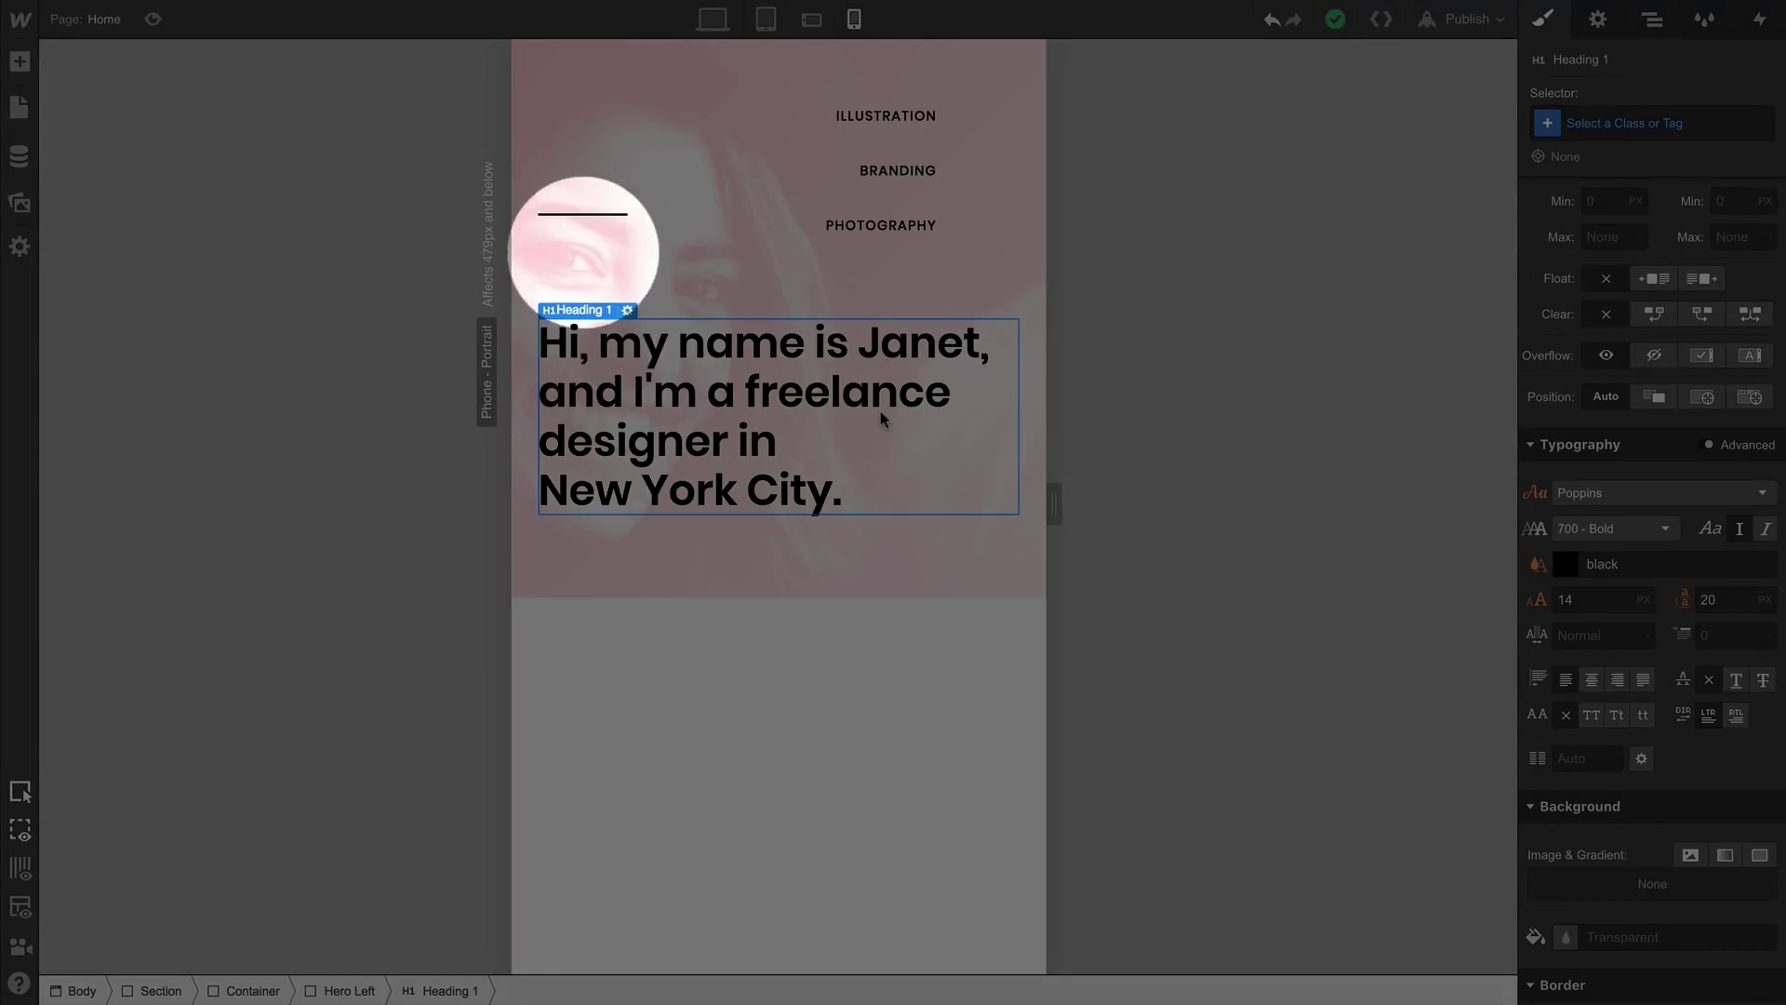
click(905, 105)
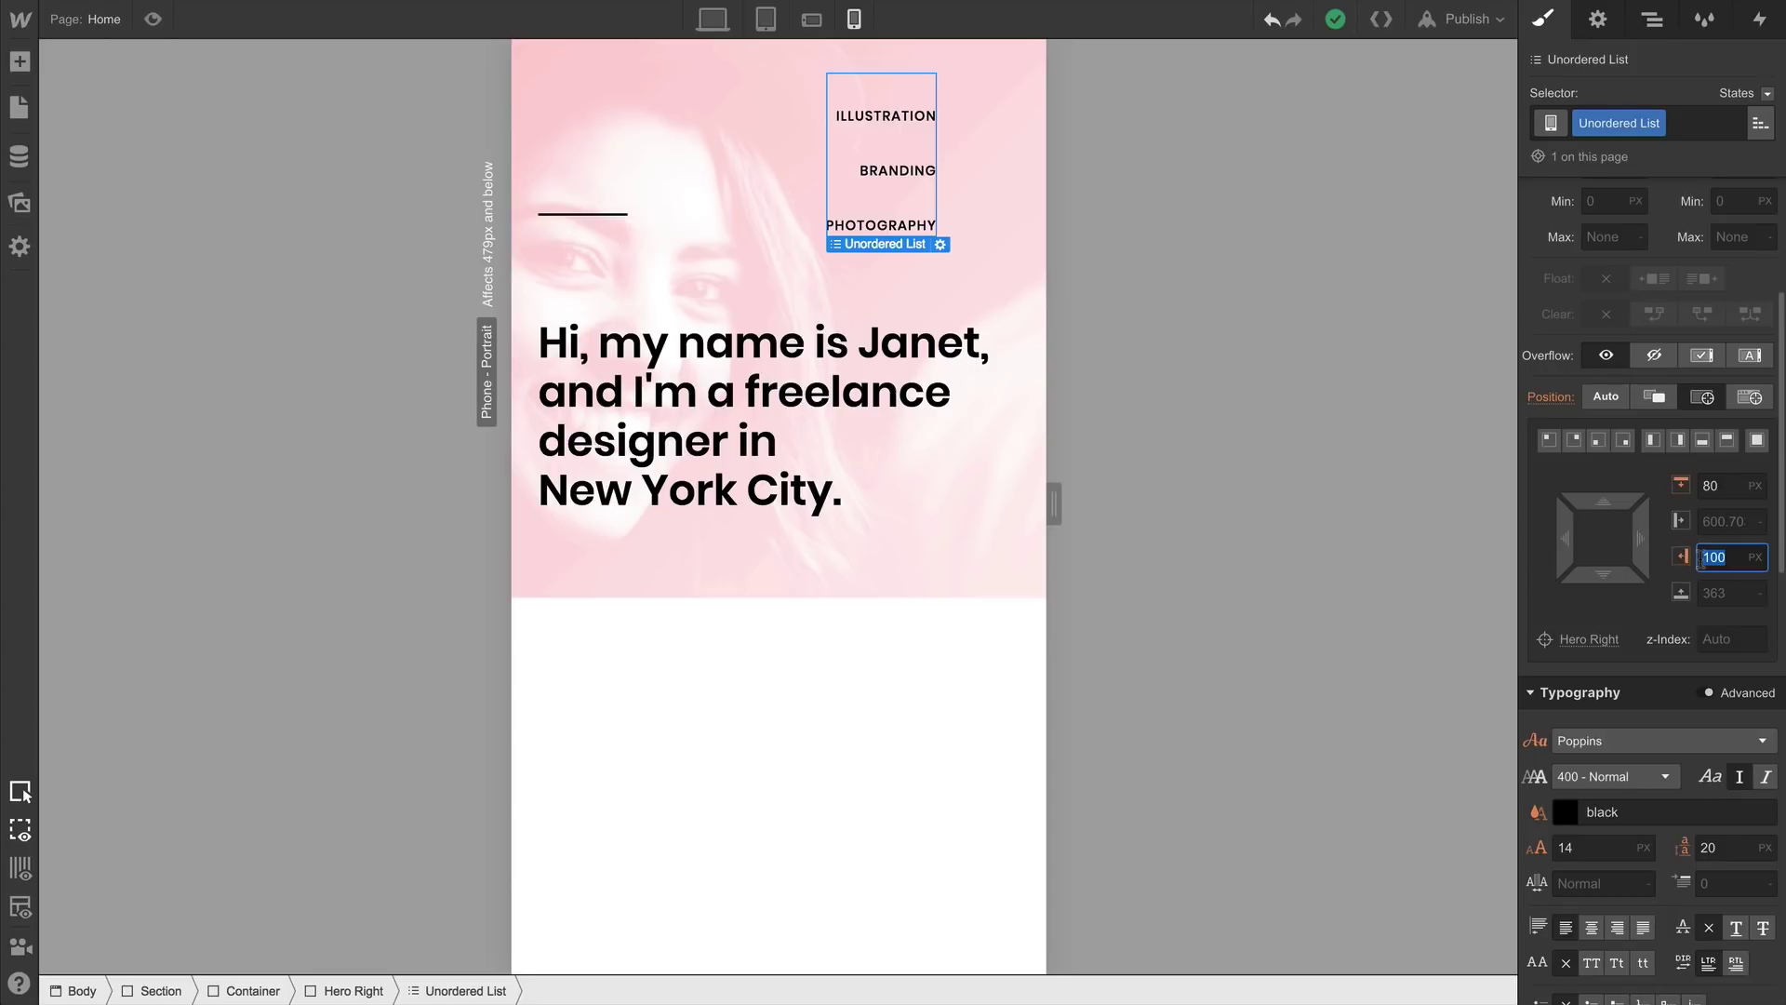
key(Return)
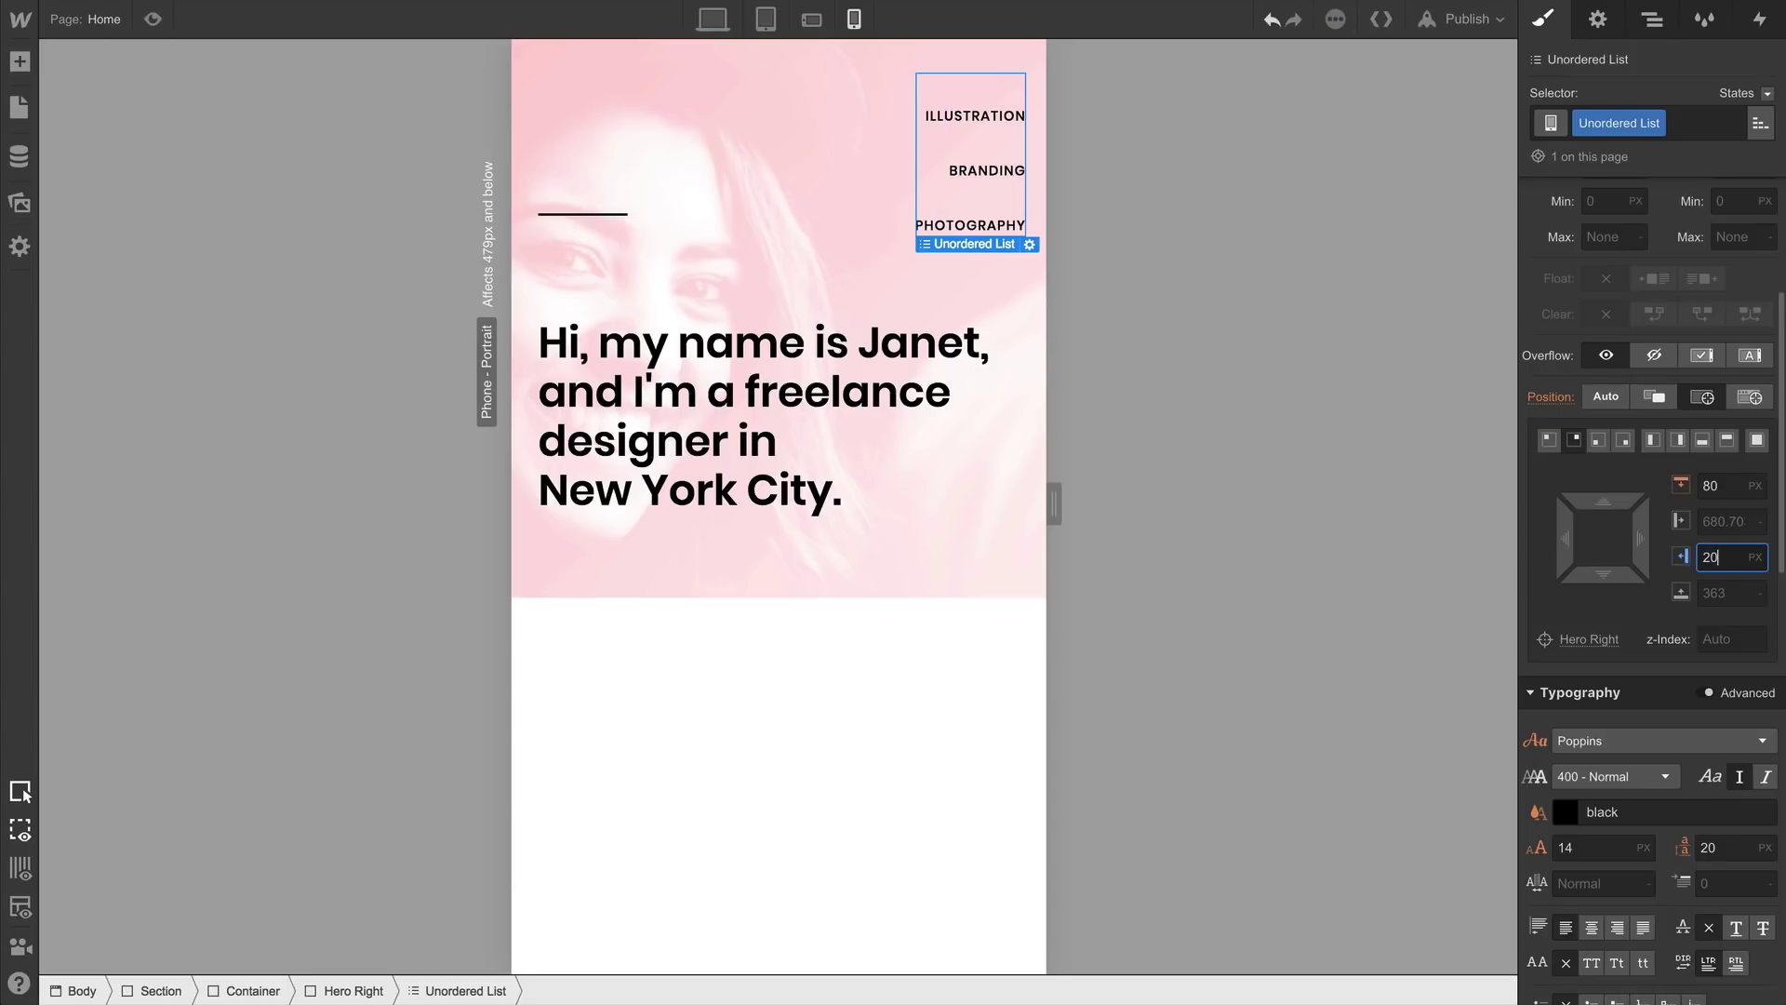
drag(1054, 503, 1098, 524)
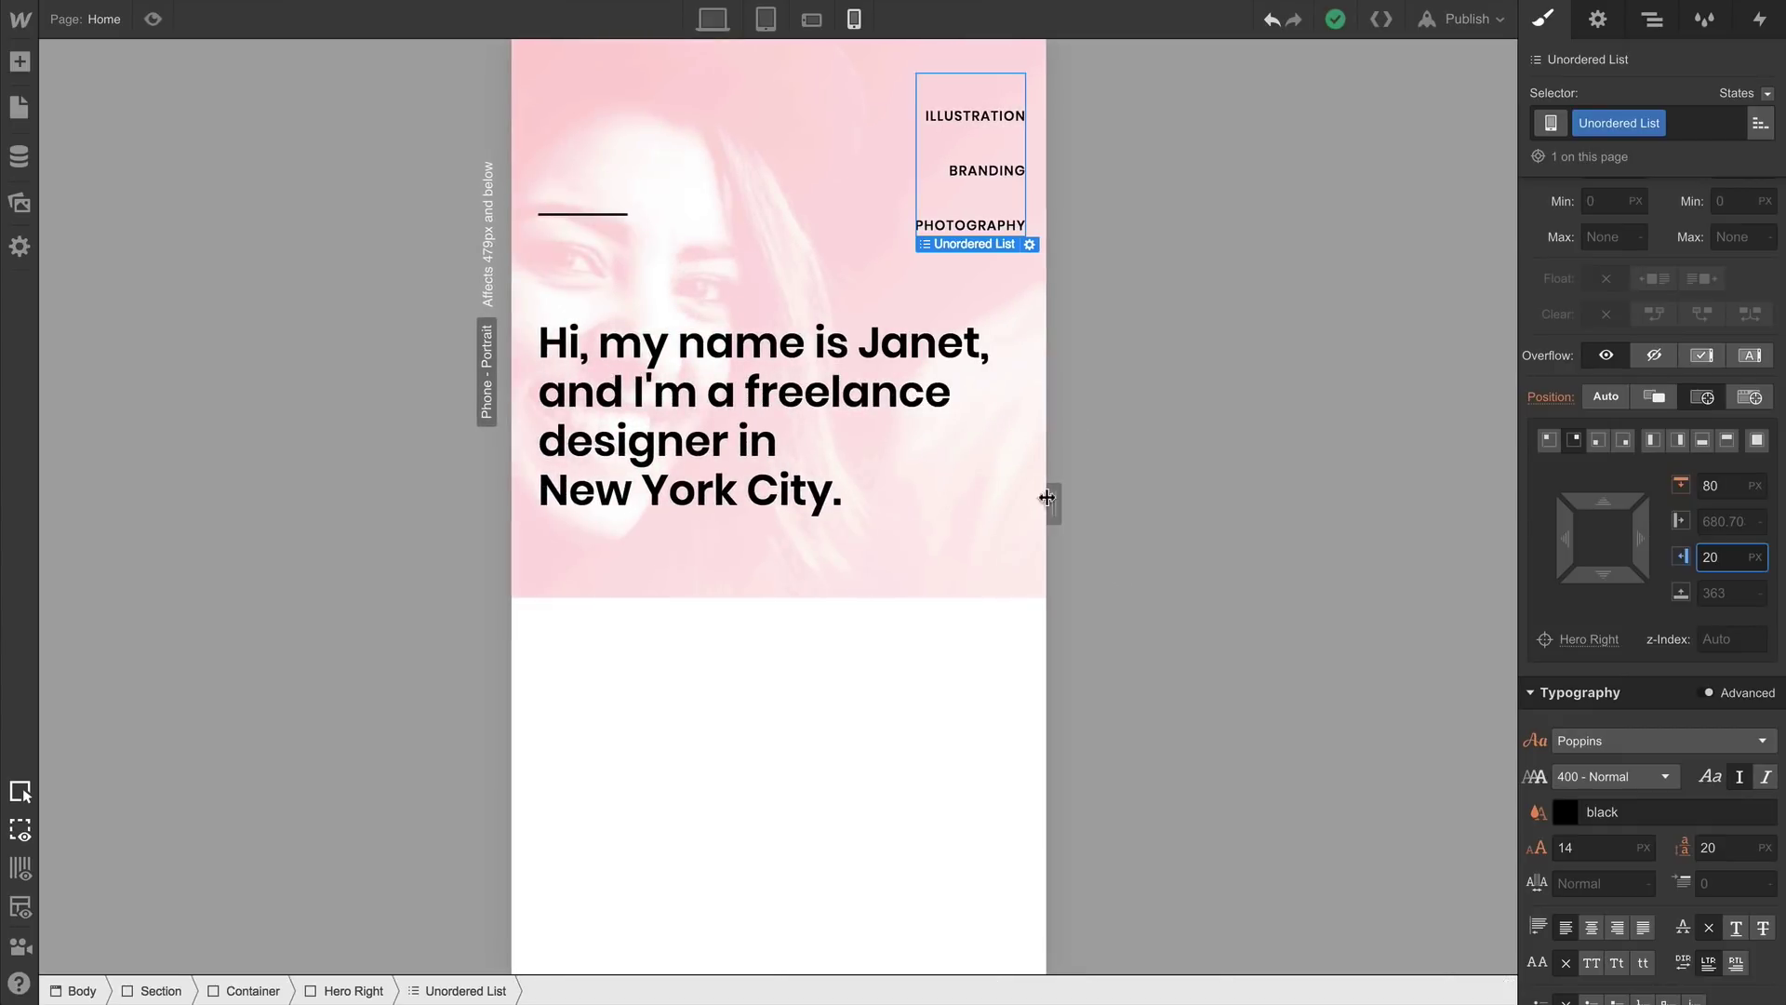
Set the hero heading to 25px font size with 32px line height
click(789, 437)
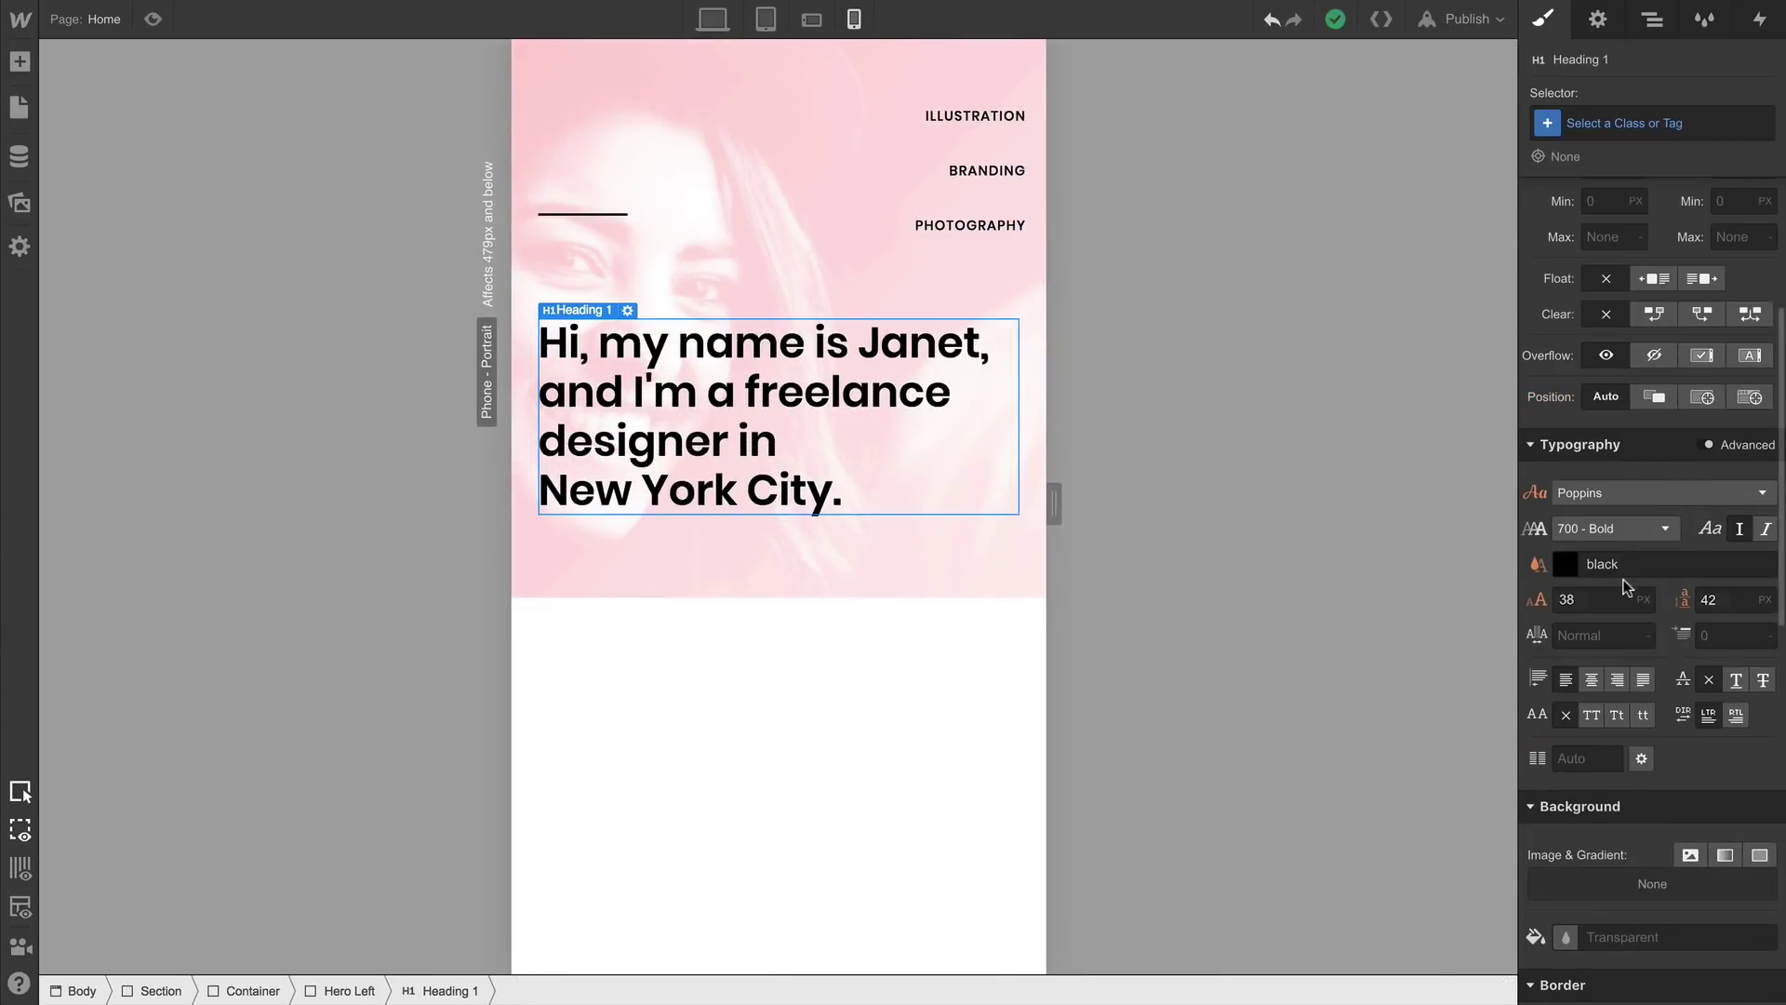
key(Tab)
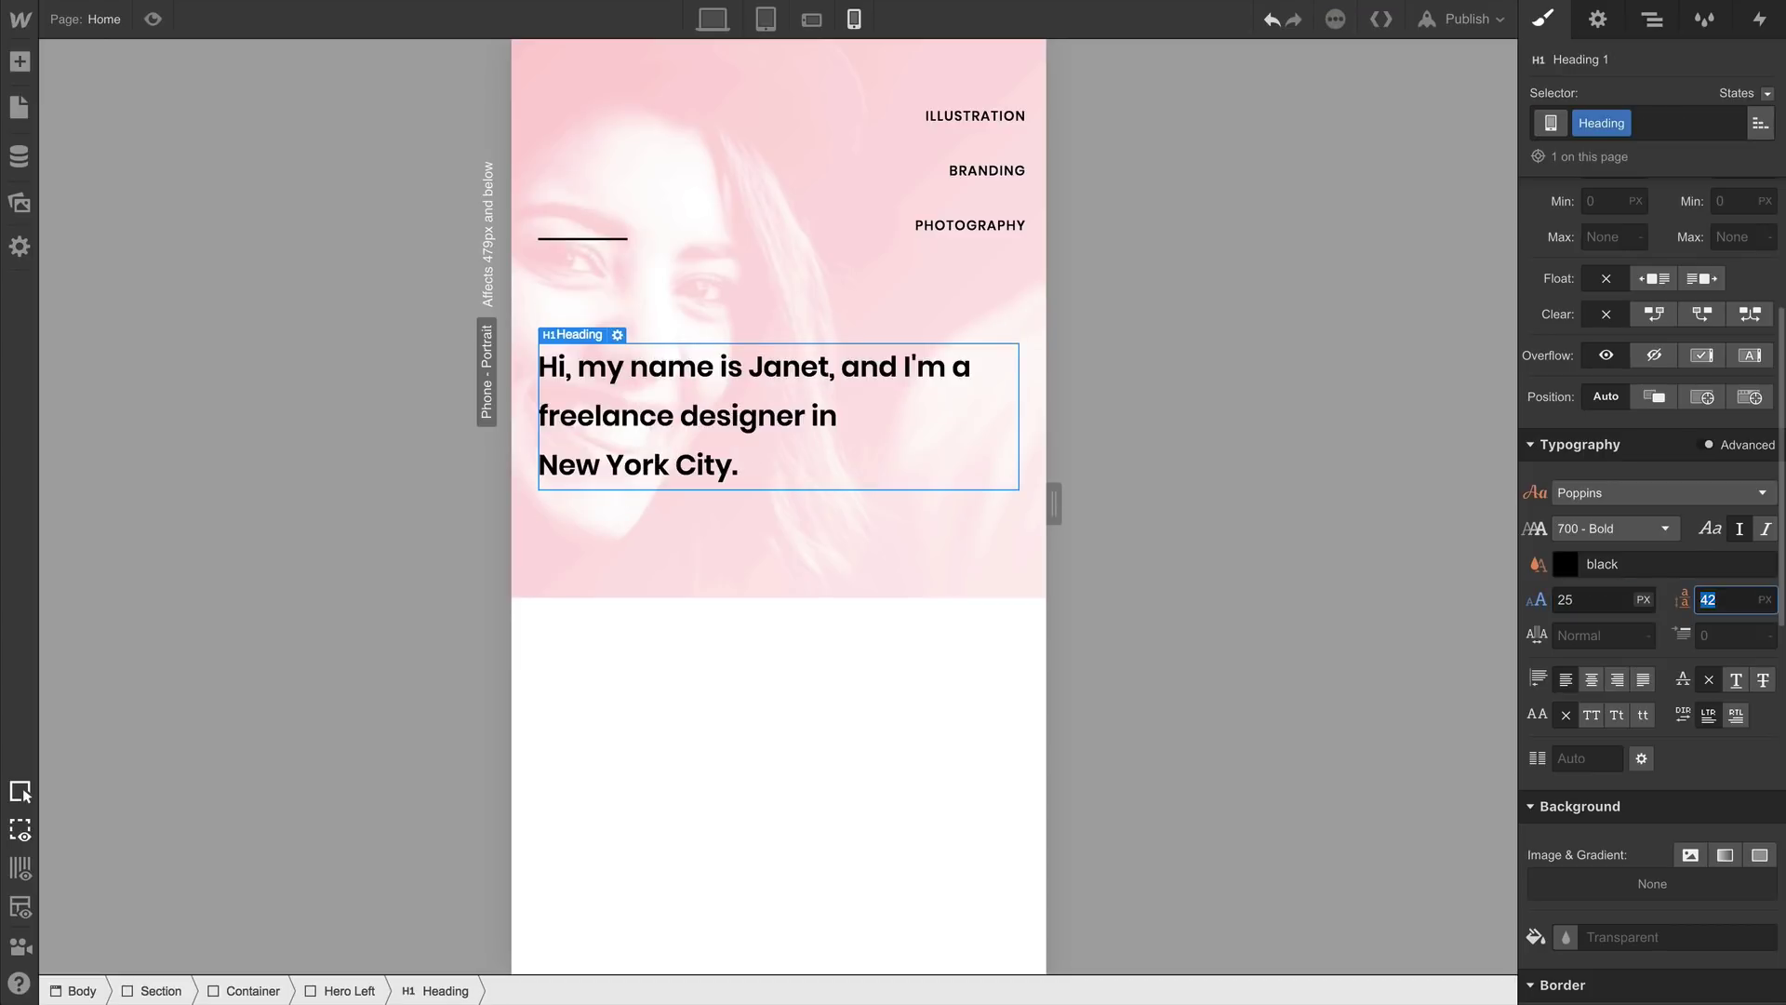
text(32)
key(Return)
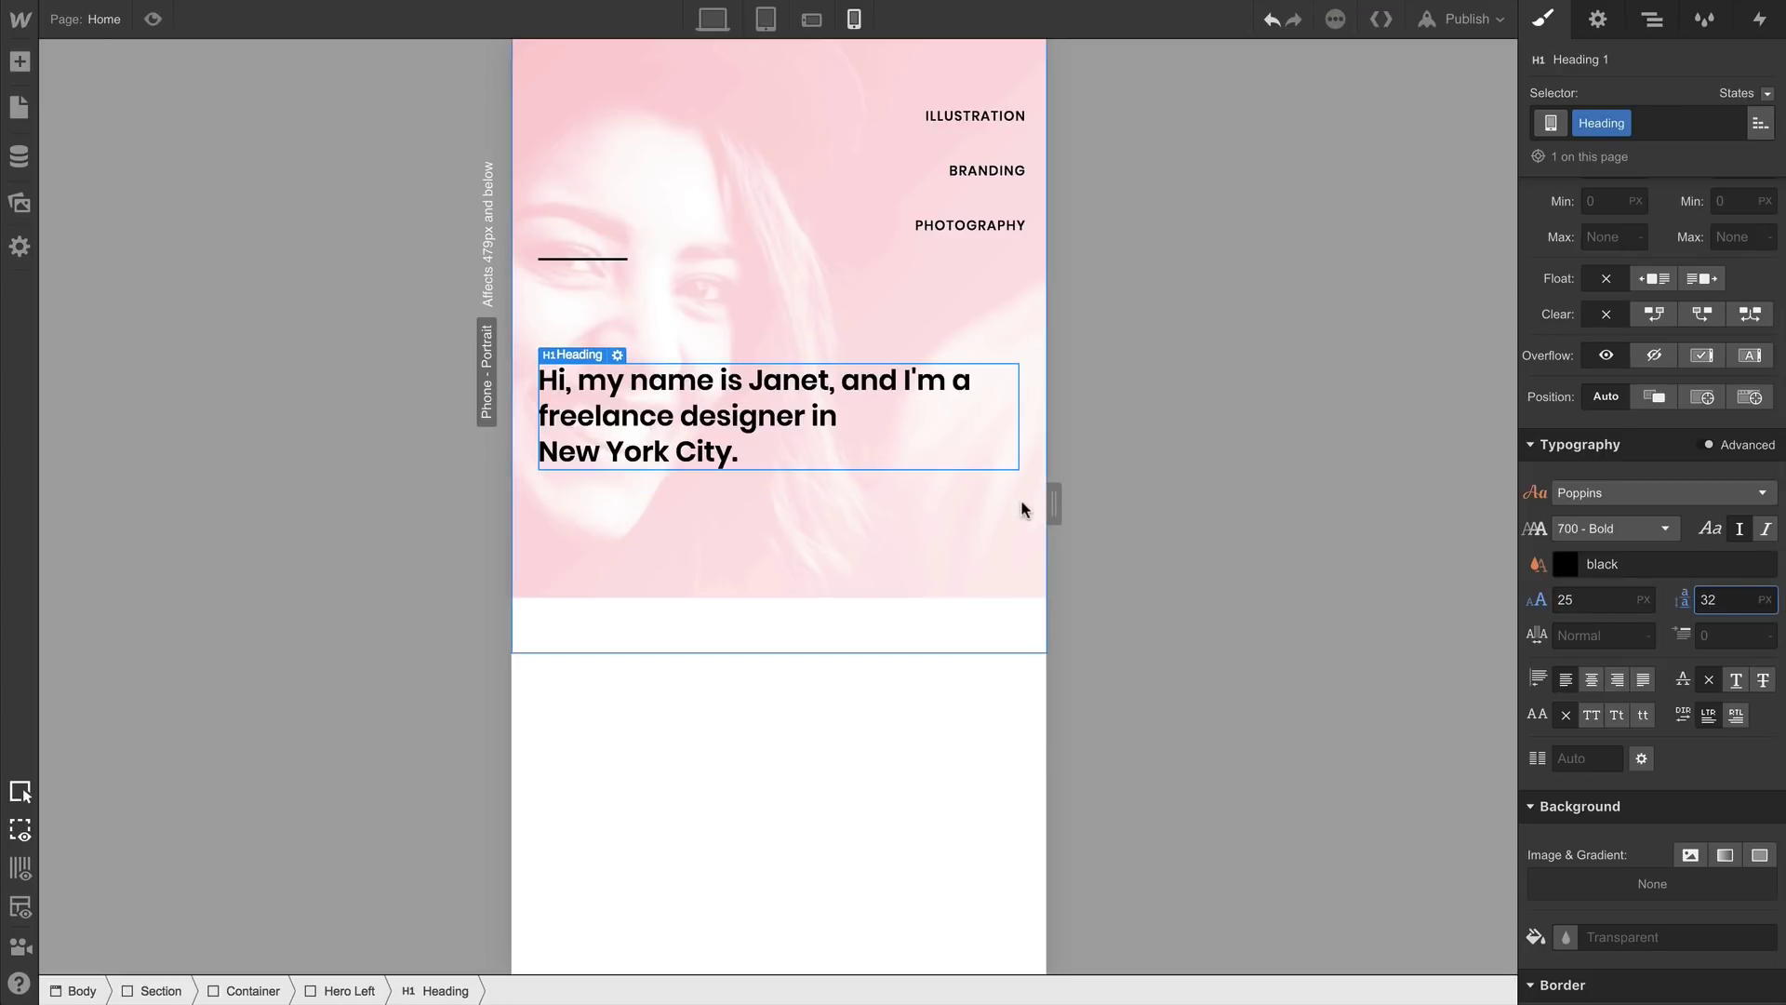
mouse_move(1054, 503)
mouse_down()
mouse_move(903, 490)
mouse_move(1079, 502)
mouse_move(944, 499)
mouse_move(1053, 502)
mouse_up()
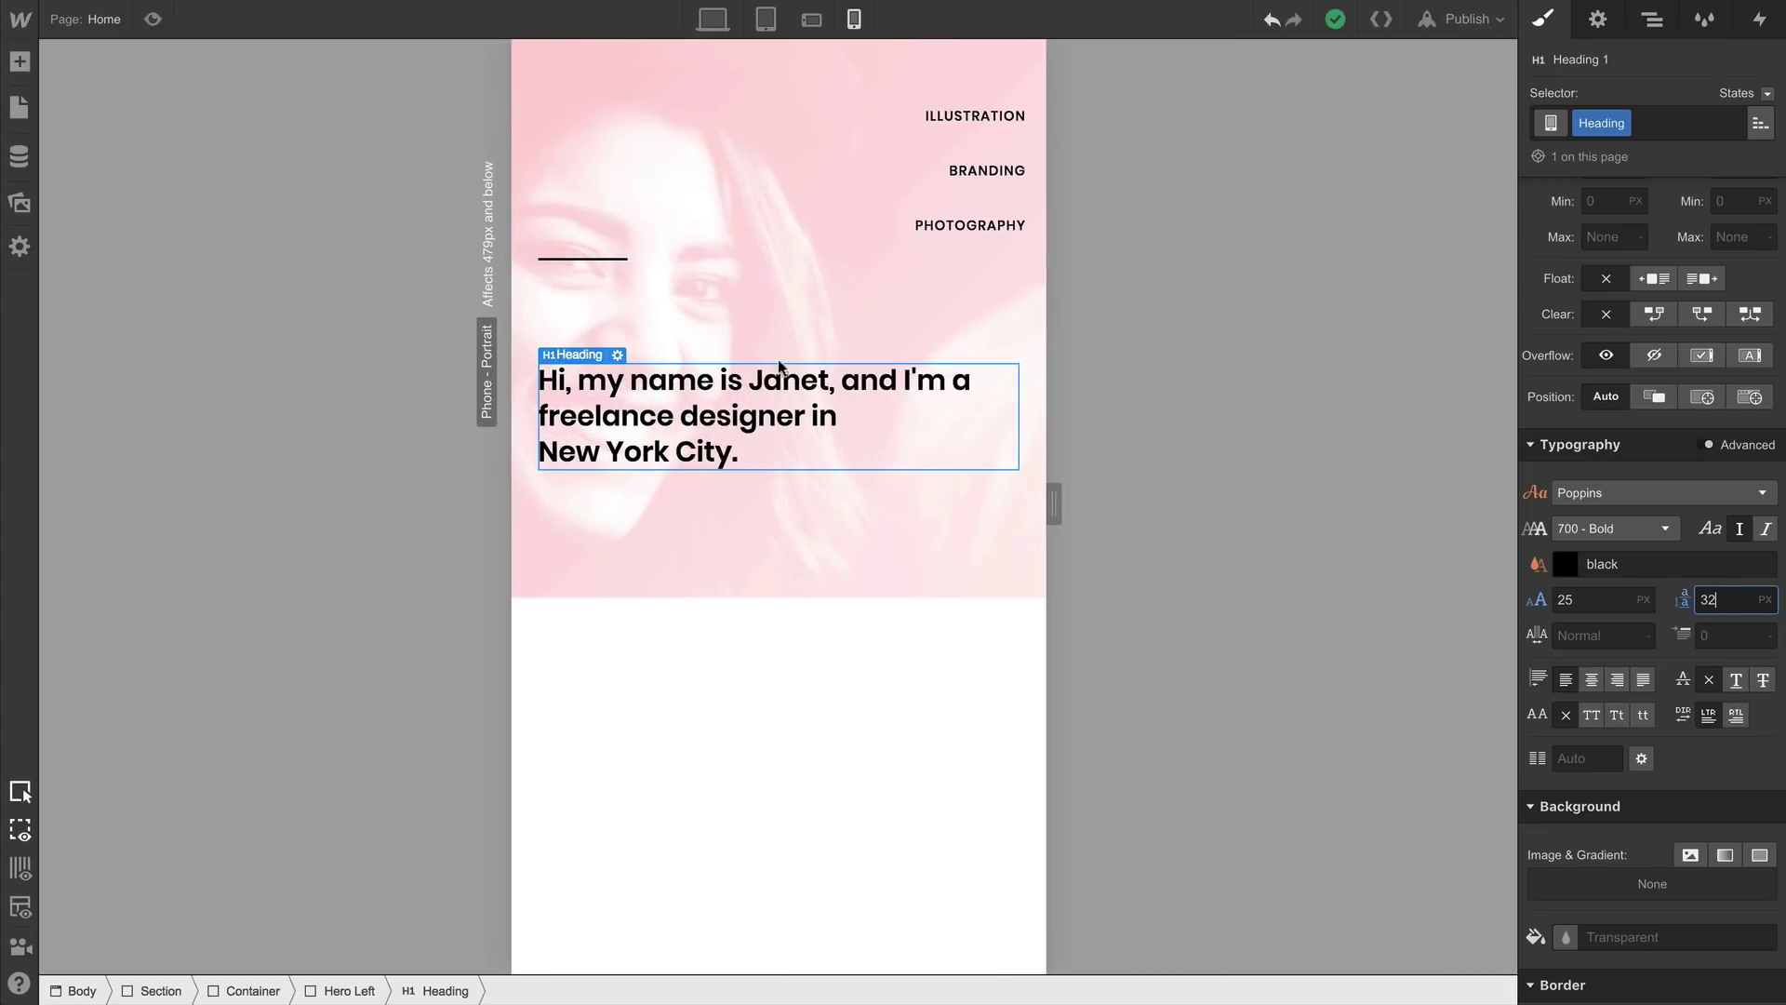
Give the divider a Horizontal Bar class and set its Display to None
click(622, 264)
scroll(1675, 326, up, 4)
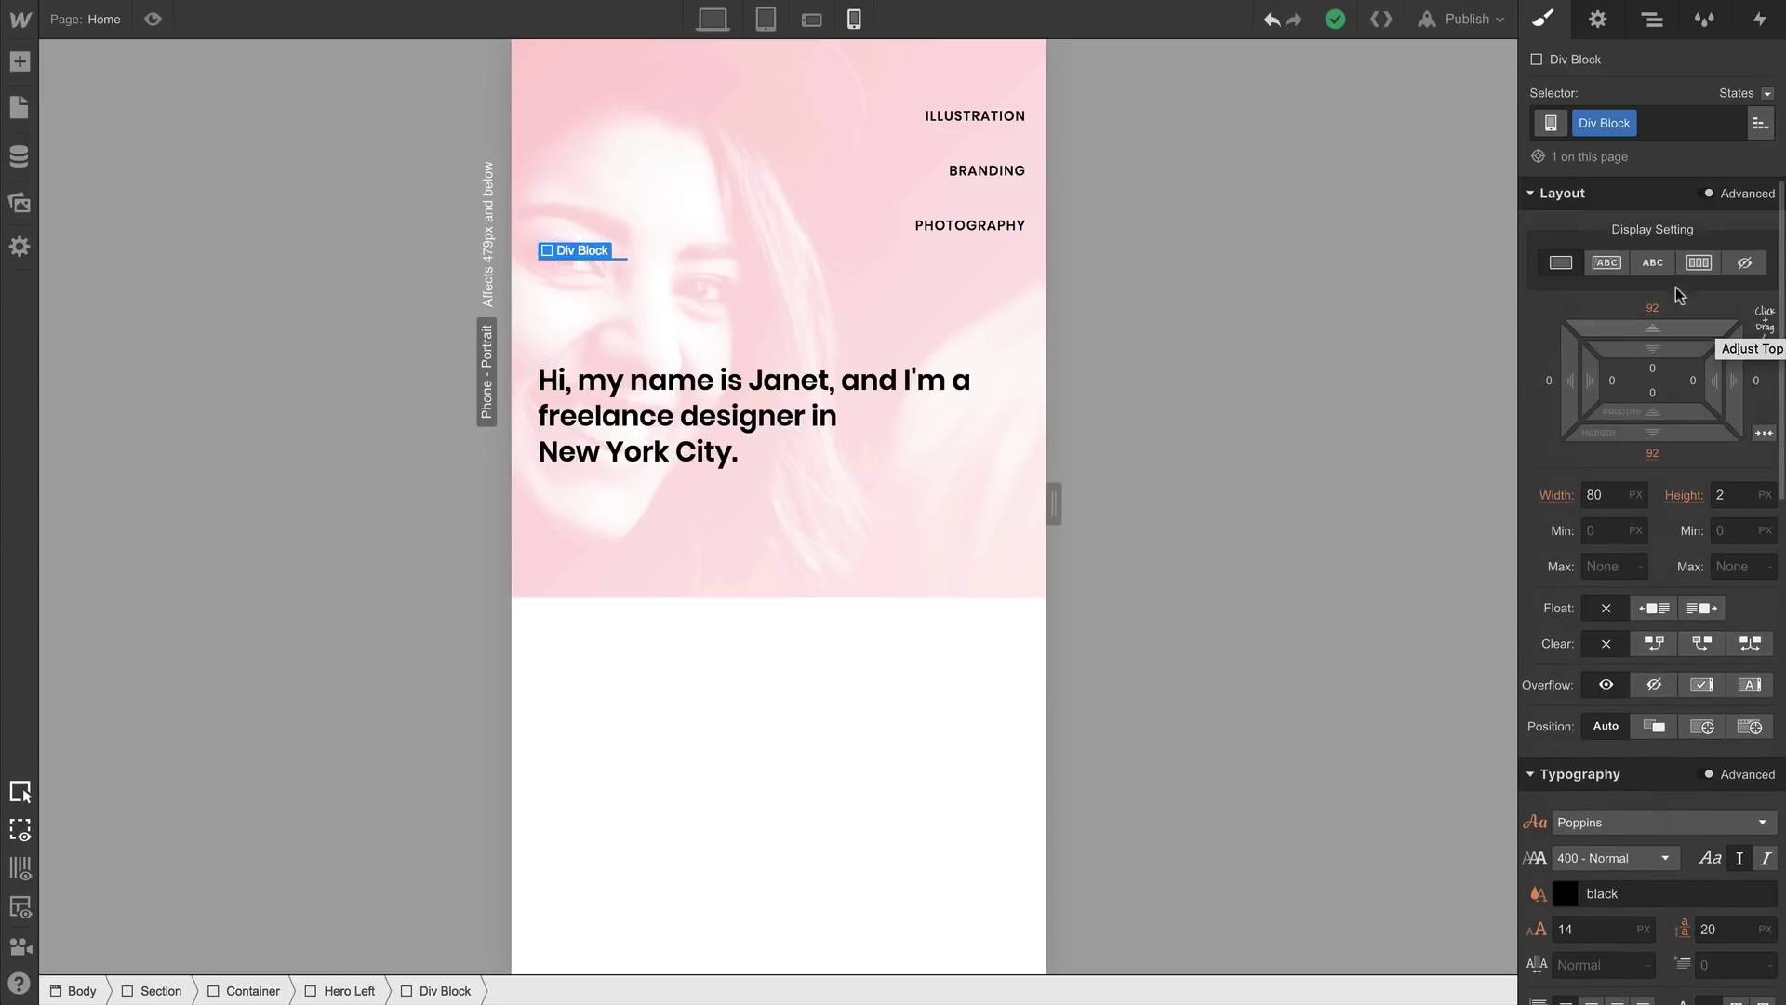
click(1602, 125)
key(Escape)
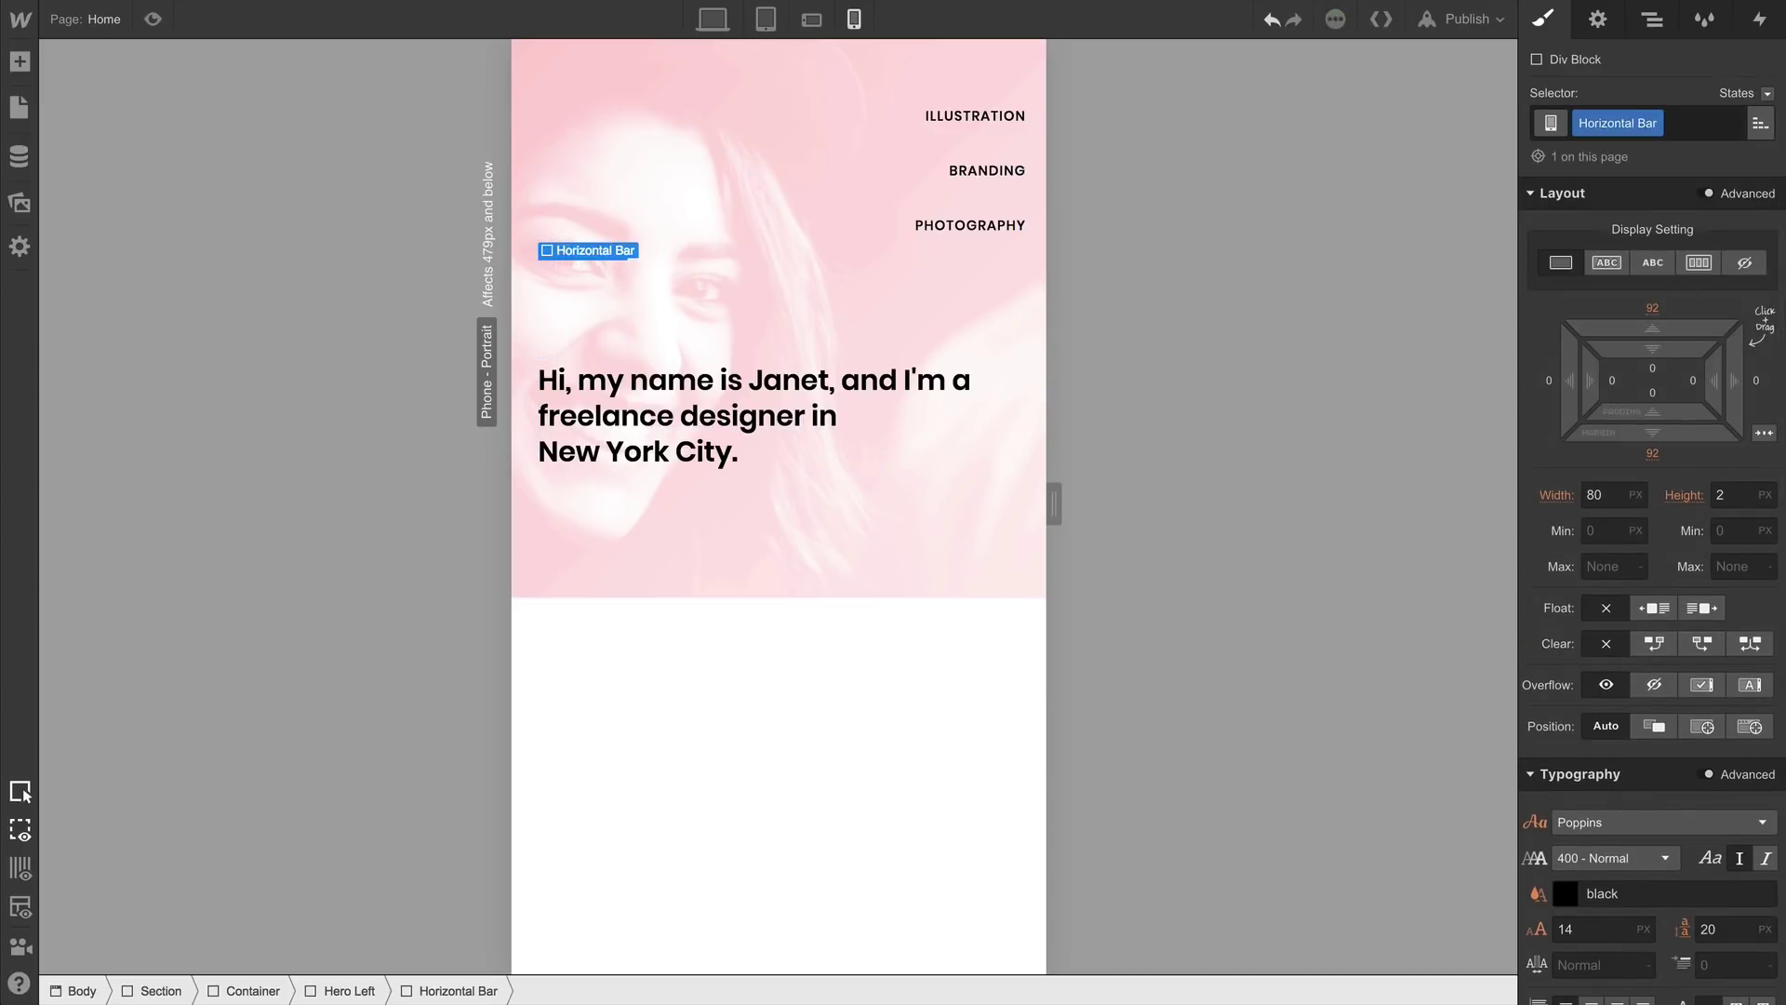
click(1738, 263)
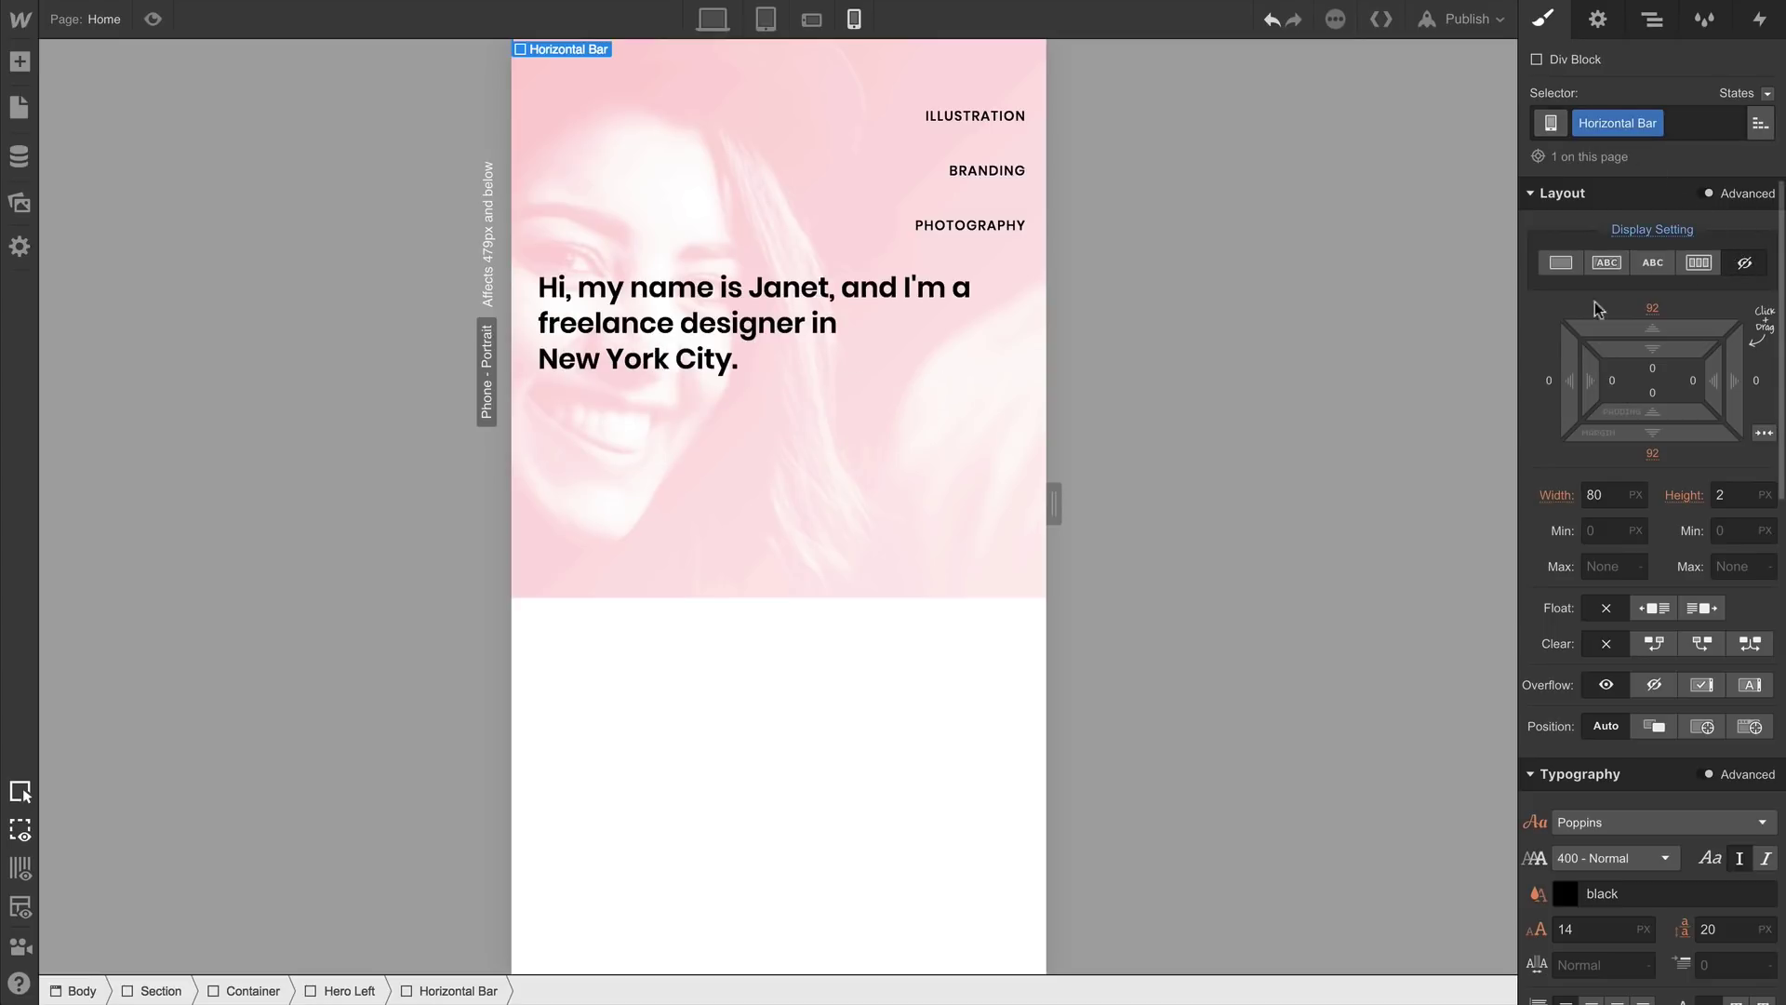
Set the hero section height to 400px on portrait phones
click(885, 507)
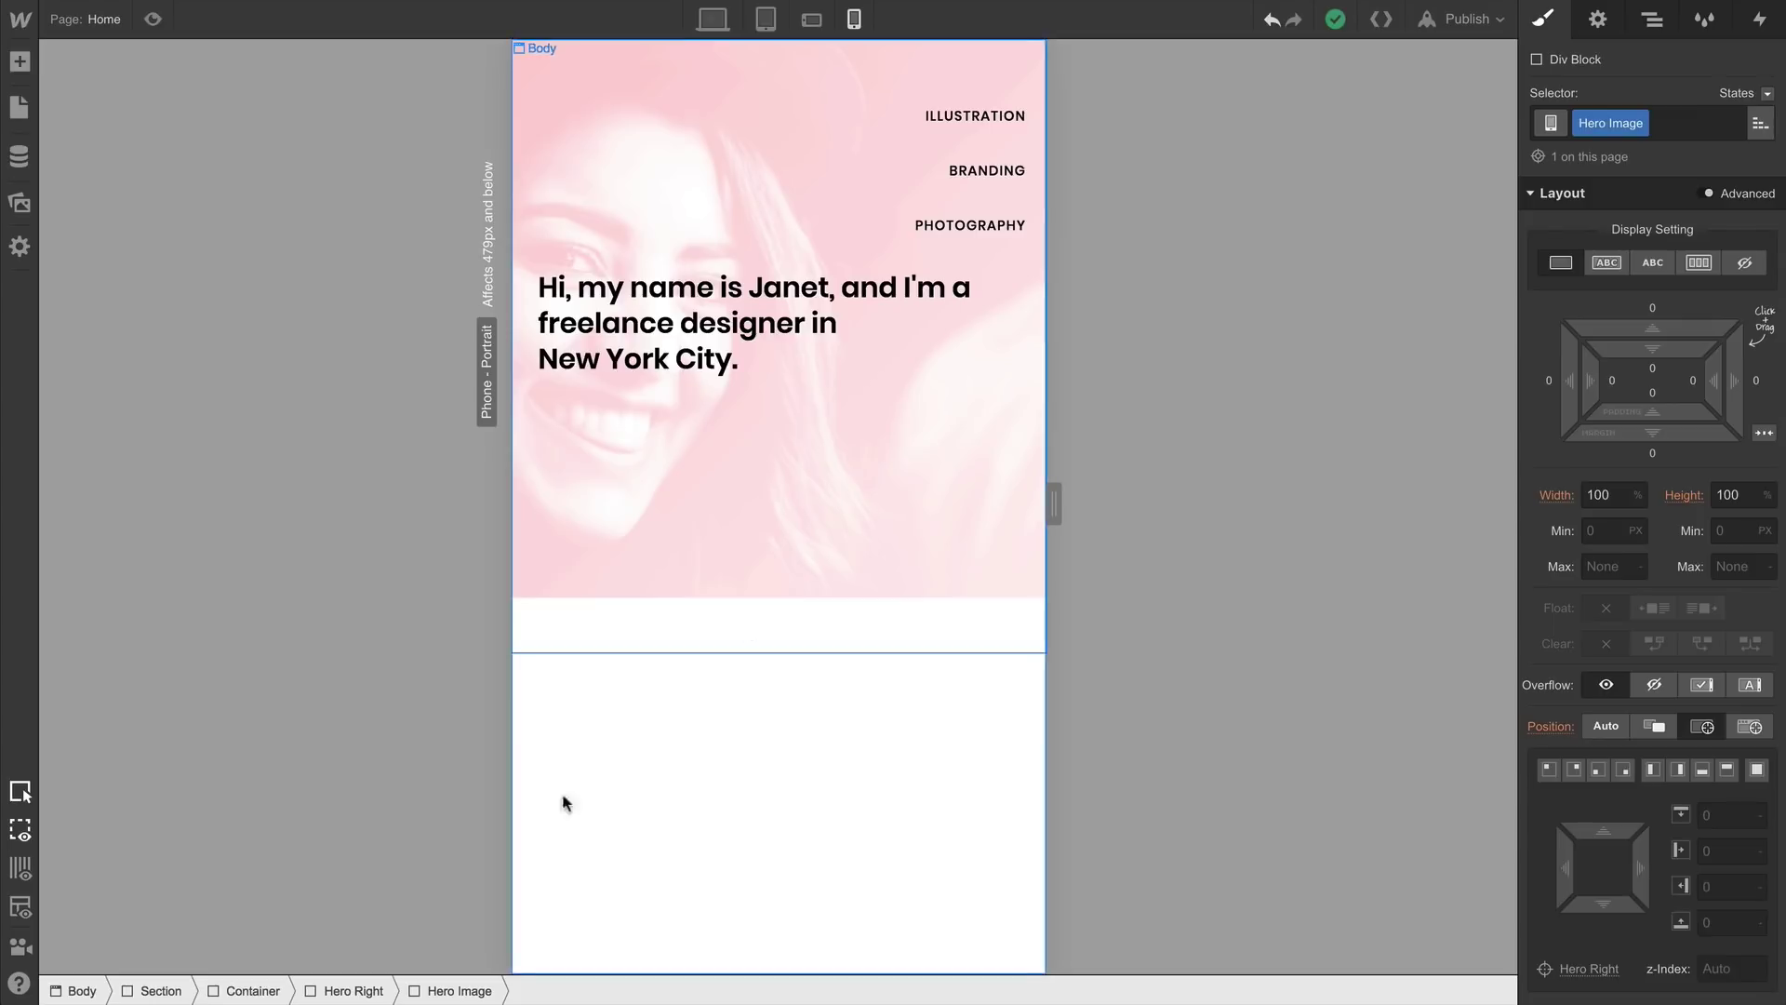
click(342, 992)
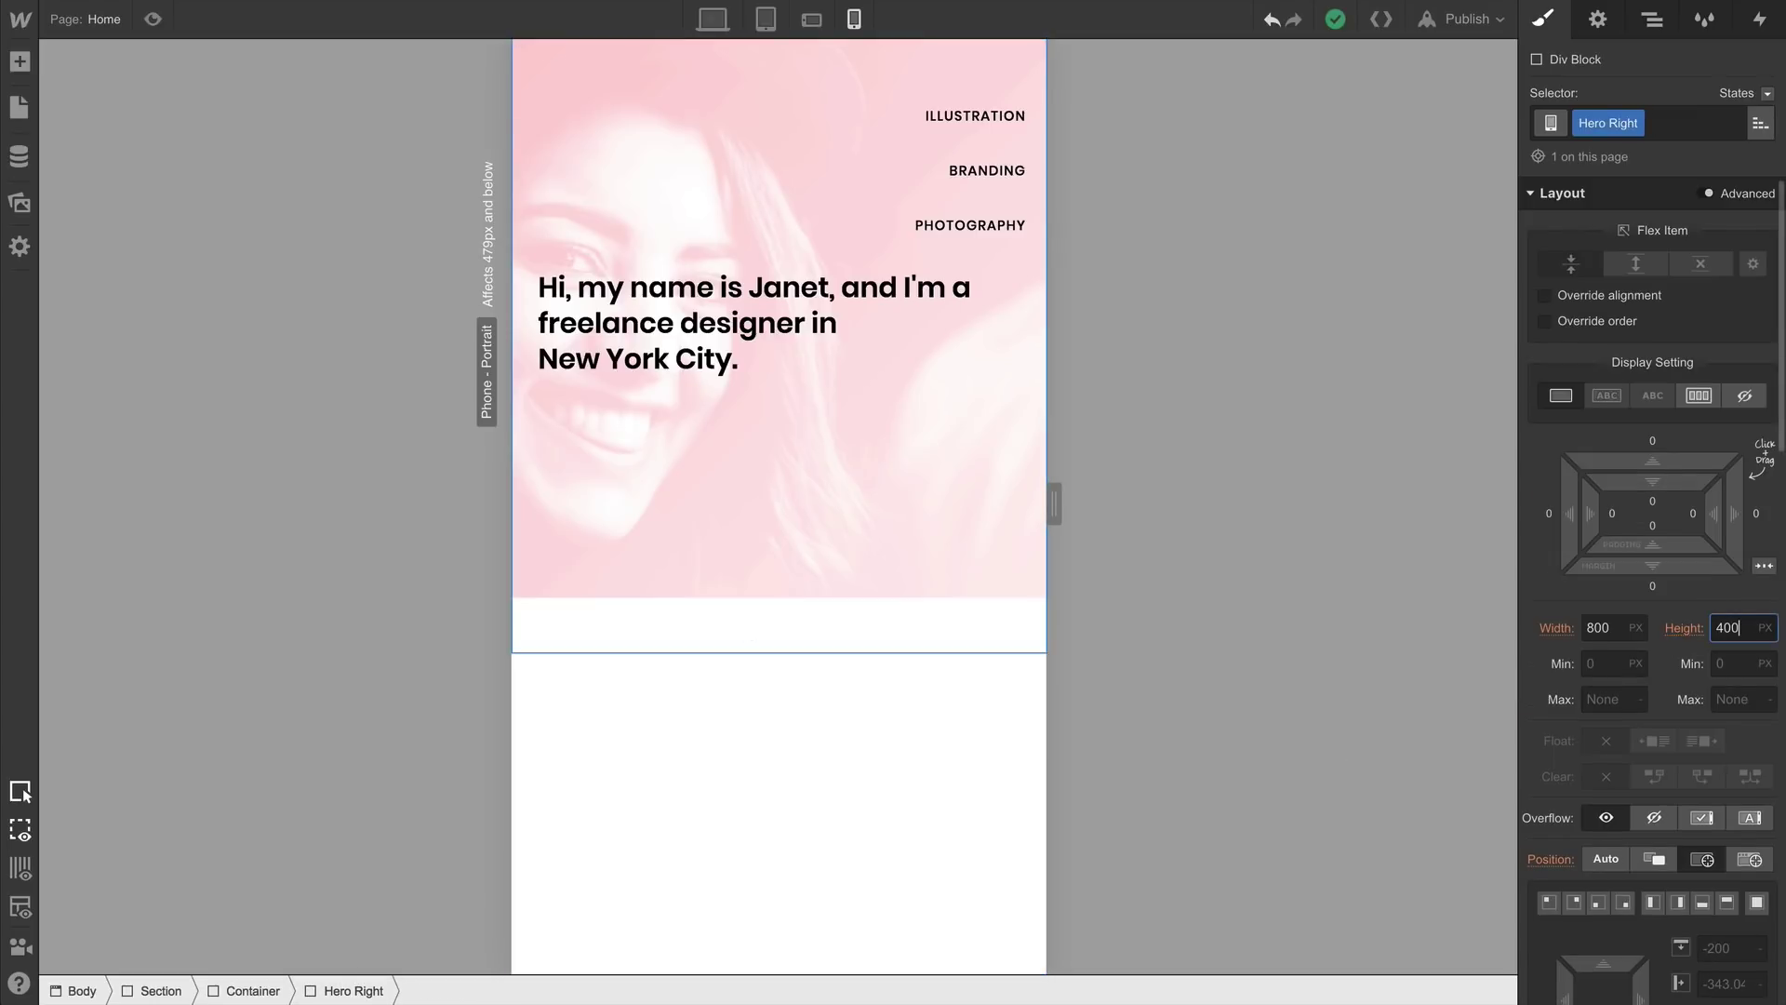
key(Return)
click(154, 989)
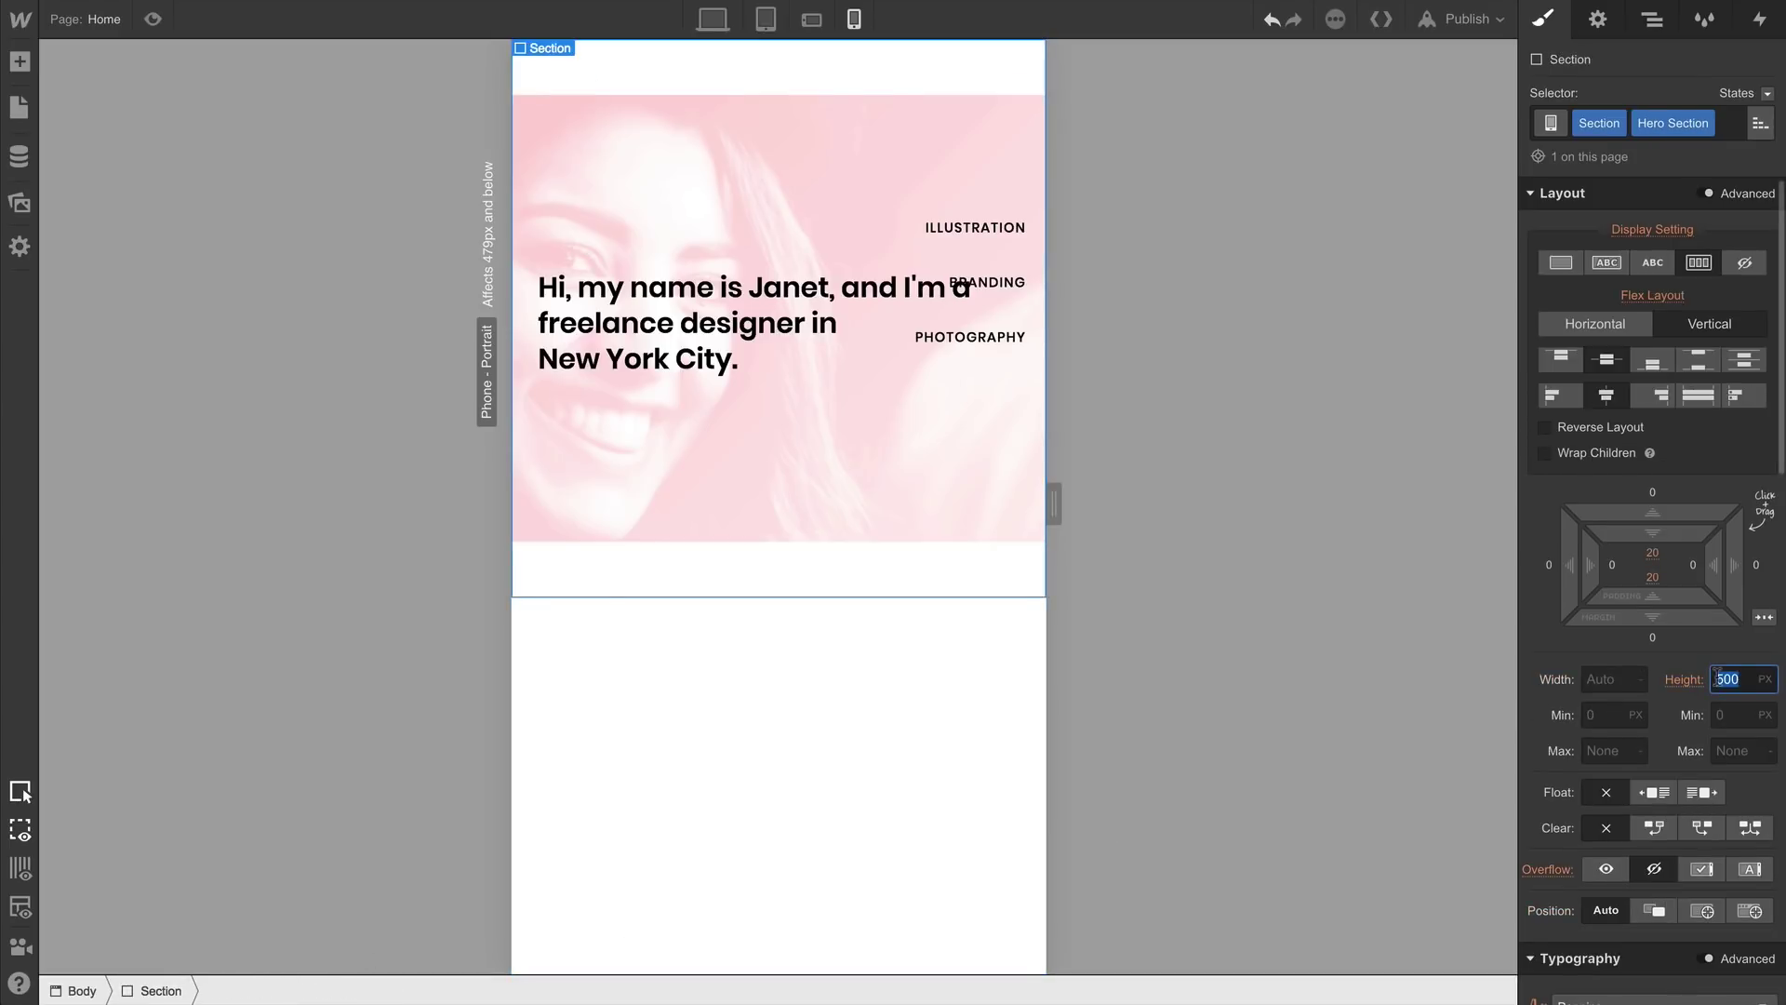
text(400)
key(Return)
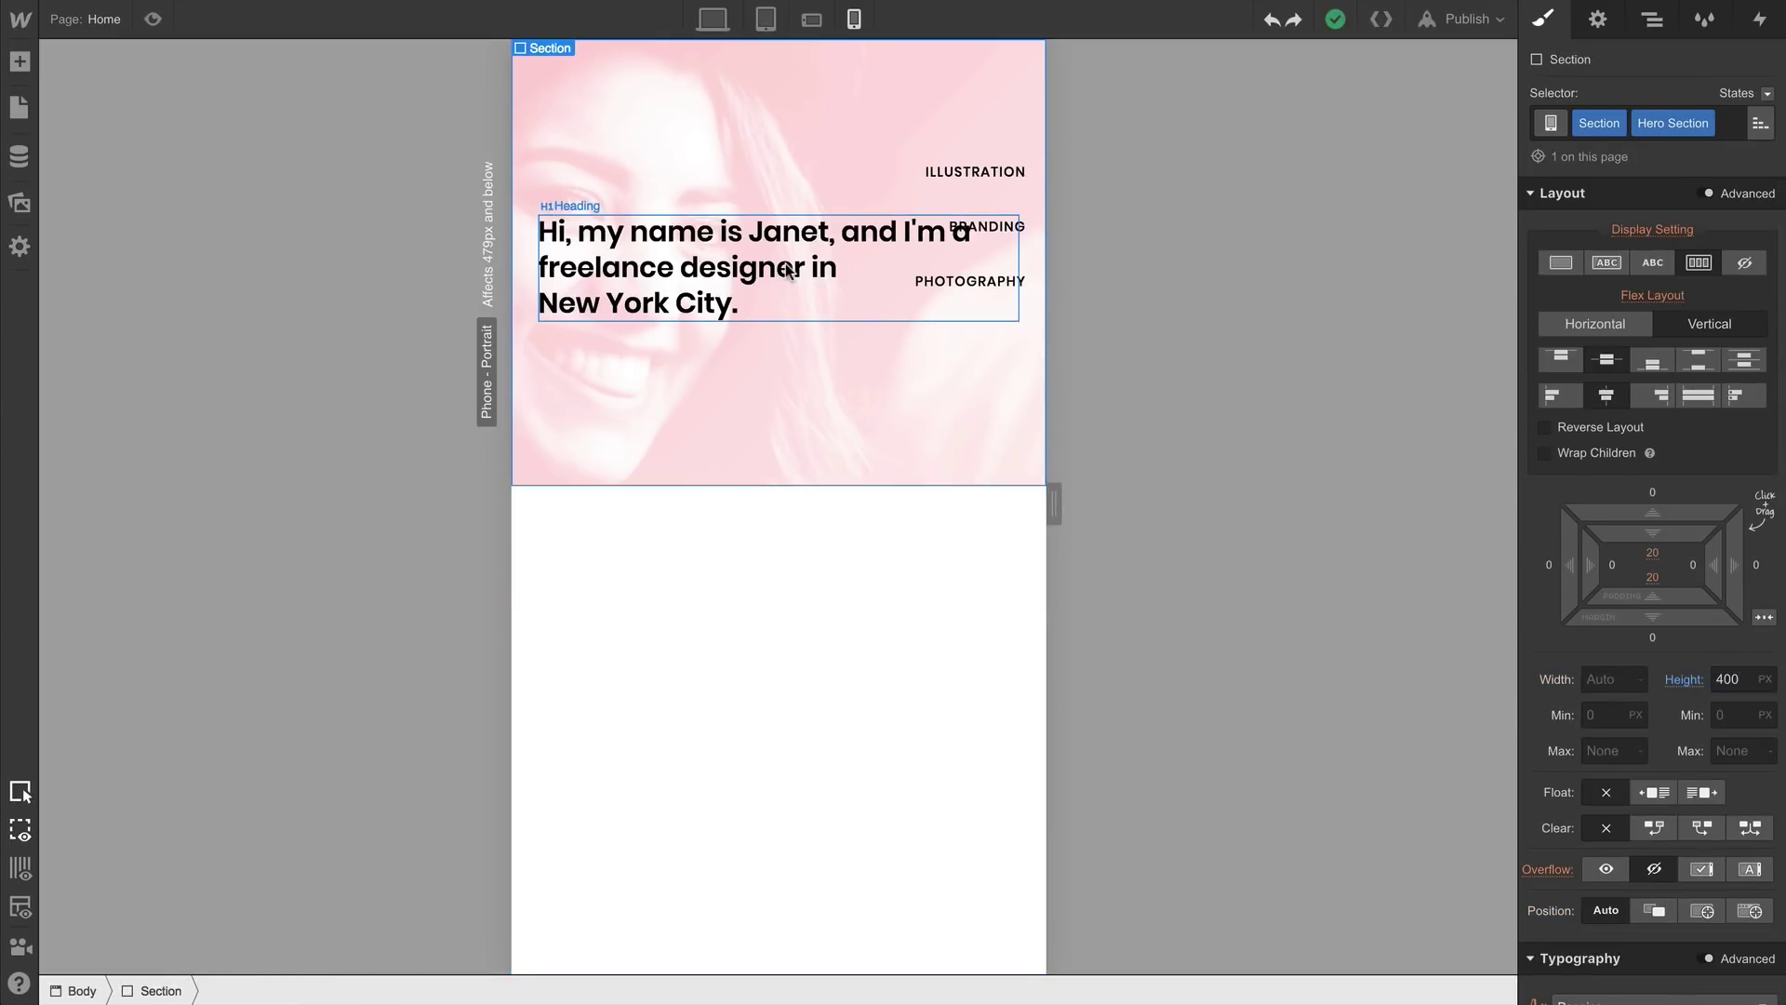
Rename the heading's class to Hero Heading and give it a 228px top margin
click(789, 272)
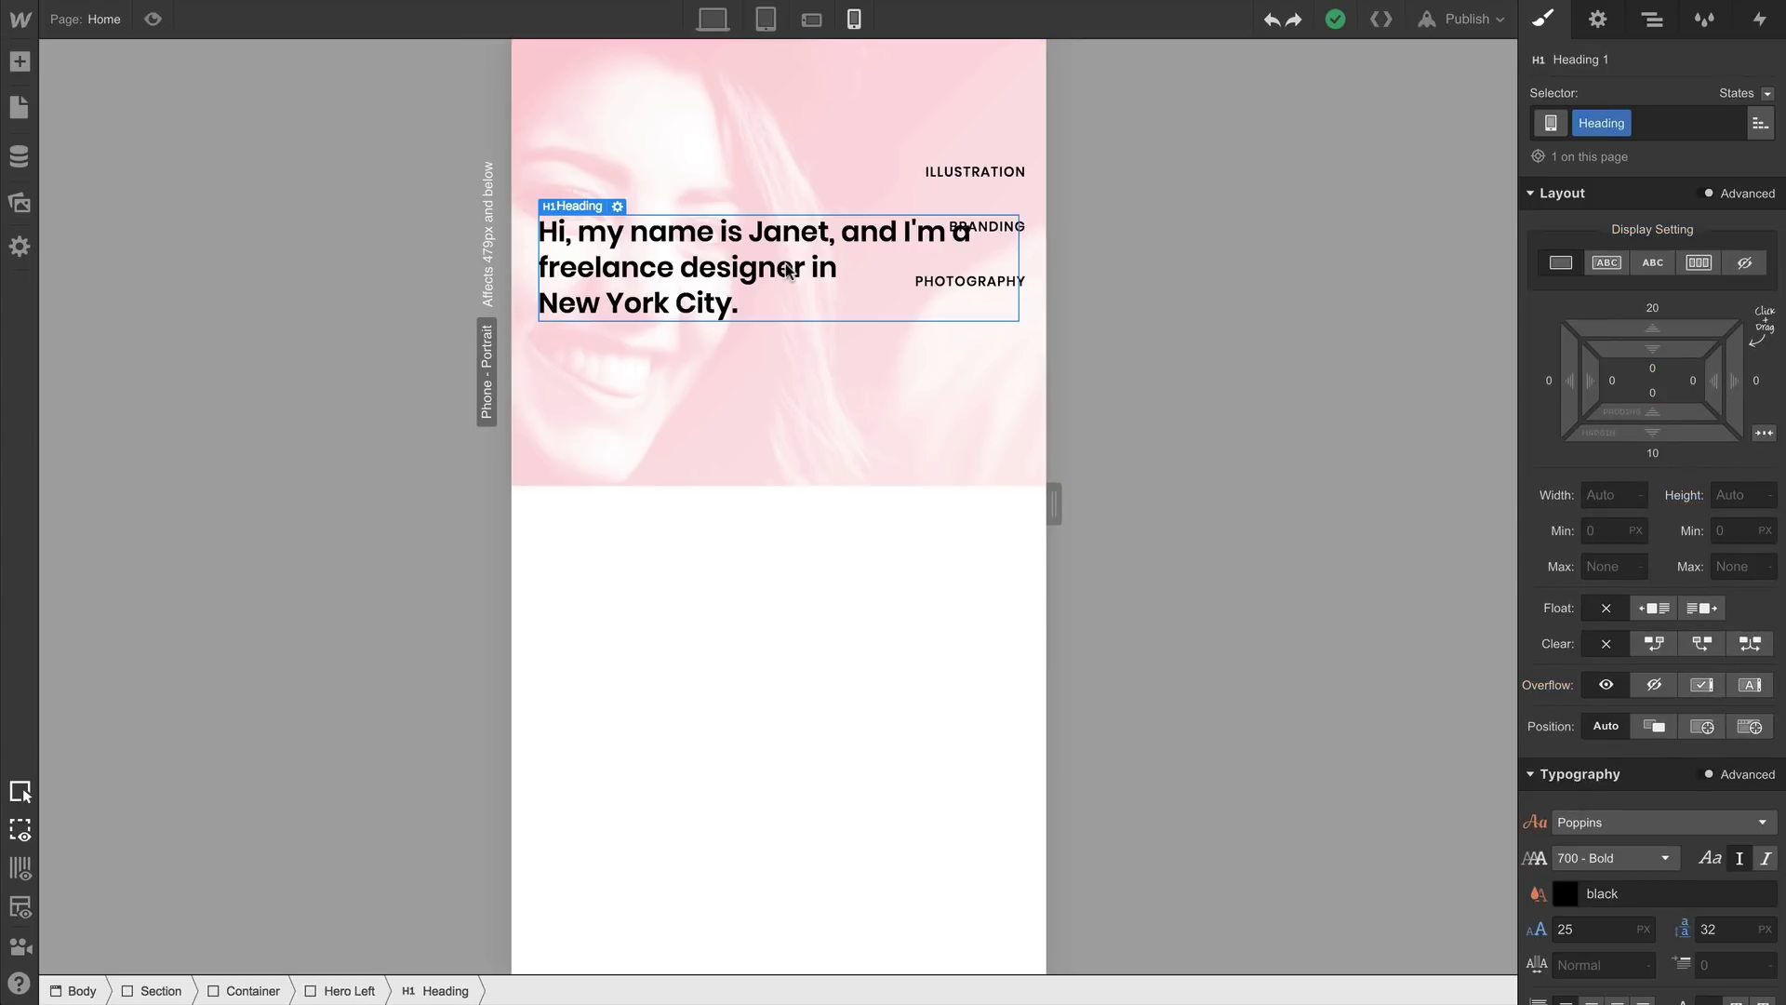
double_click(1605, 123)
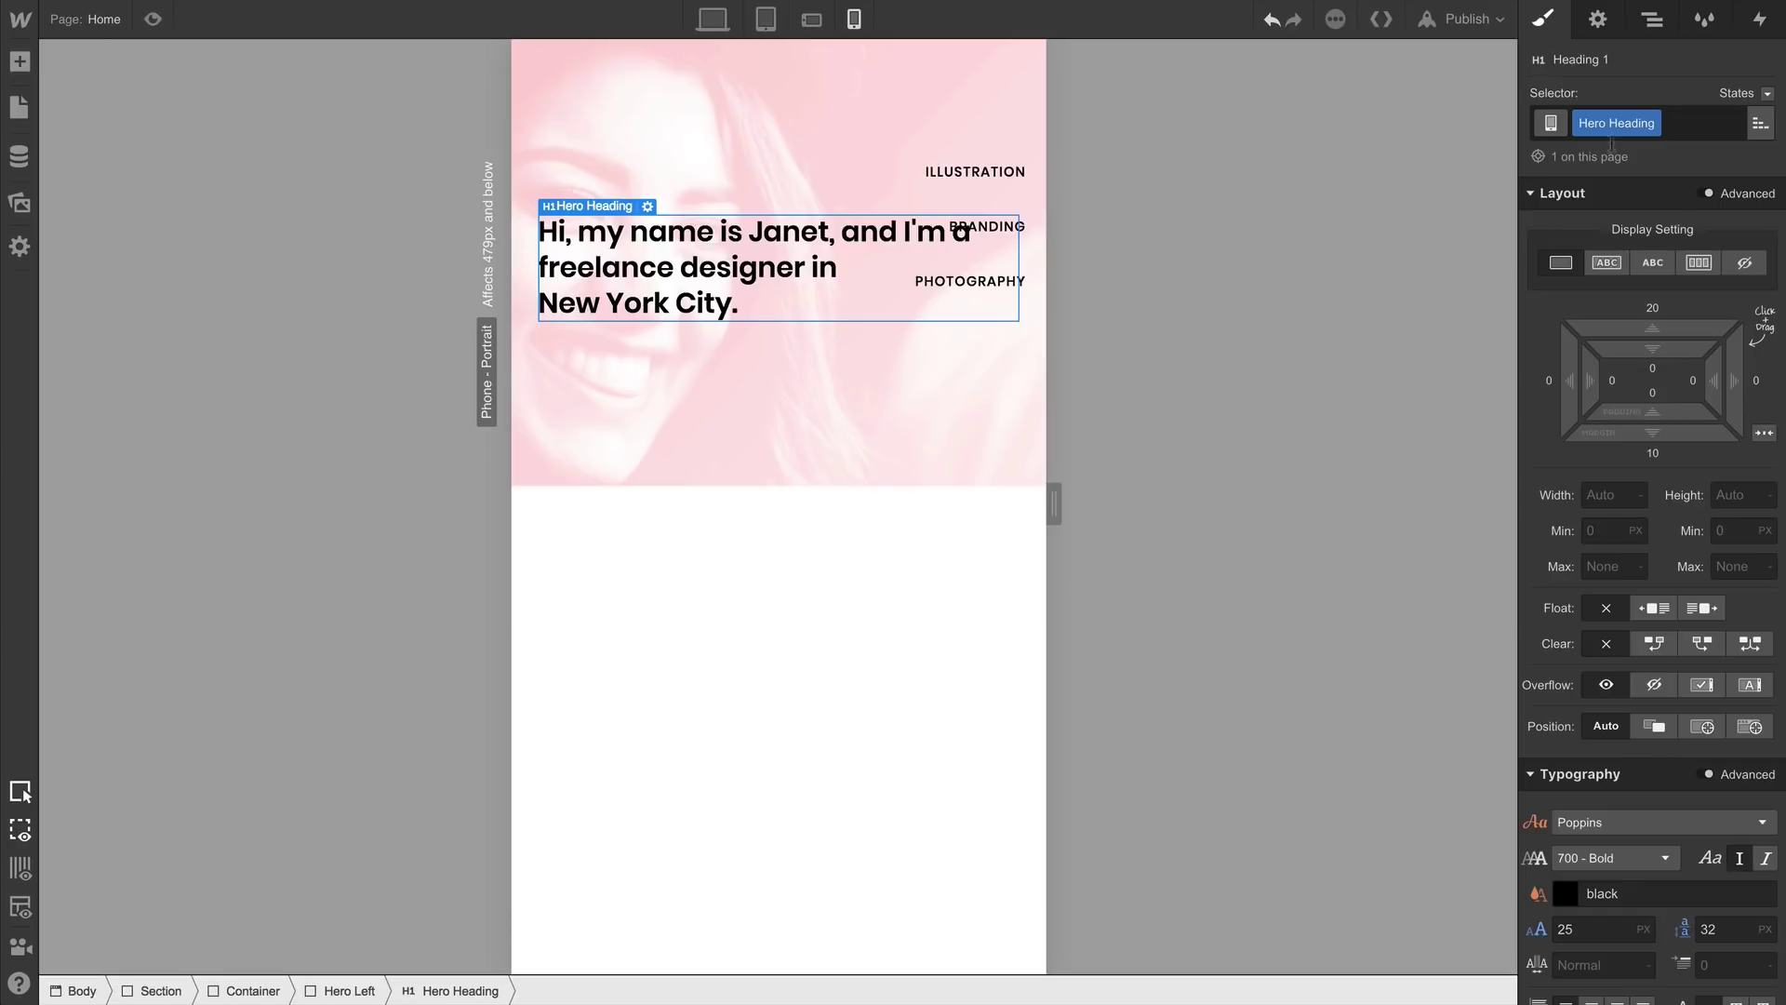
drag(1652, 327, 1665, 1)
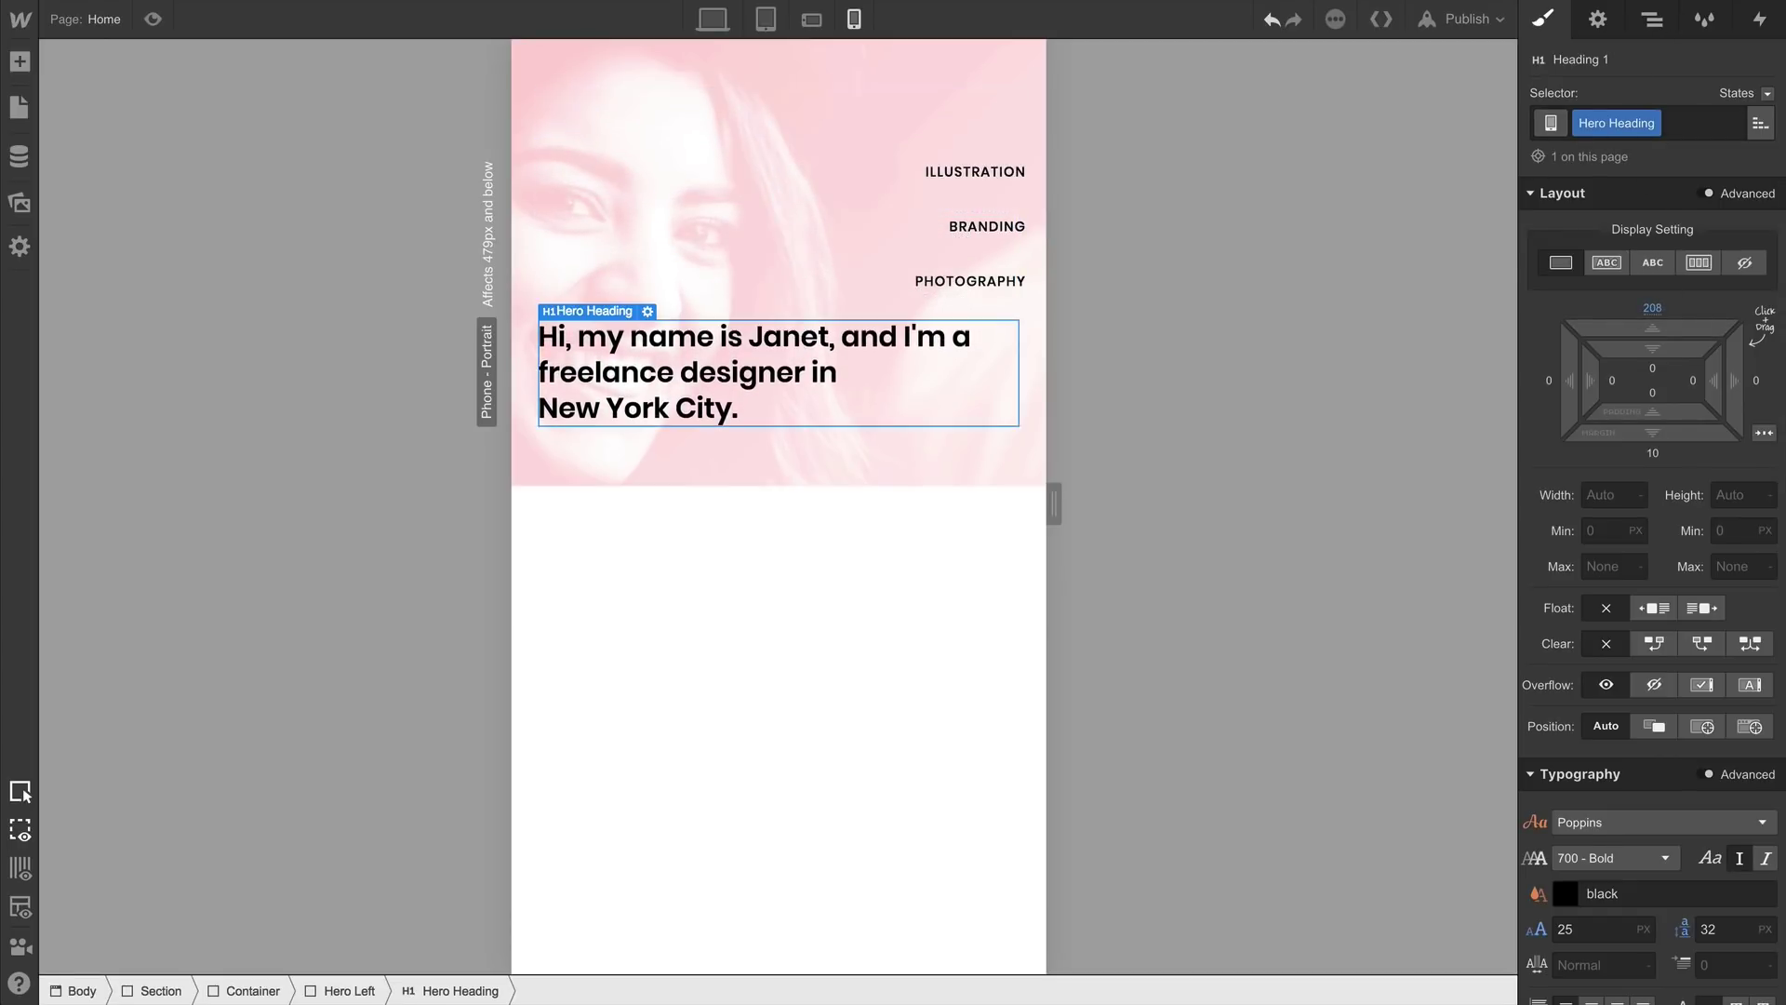
drag(1652, 327, 1656, 264)
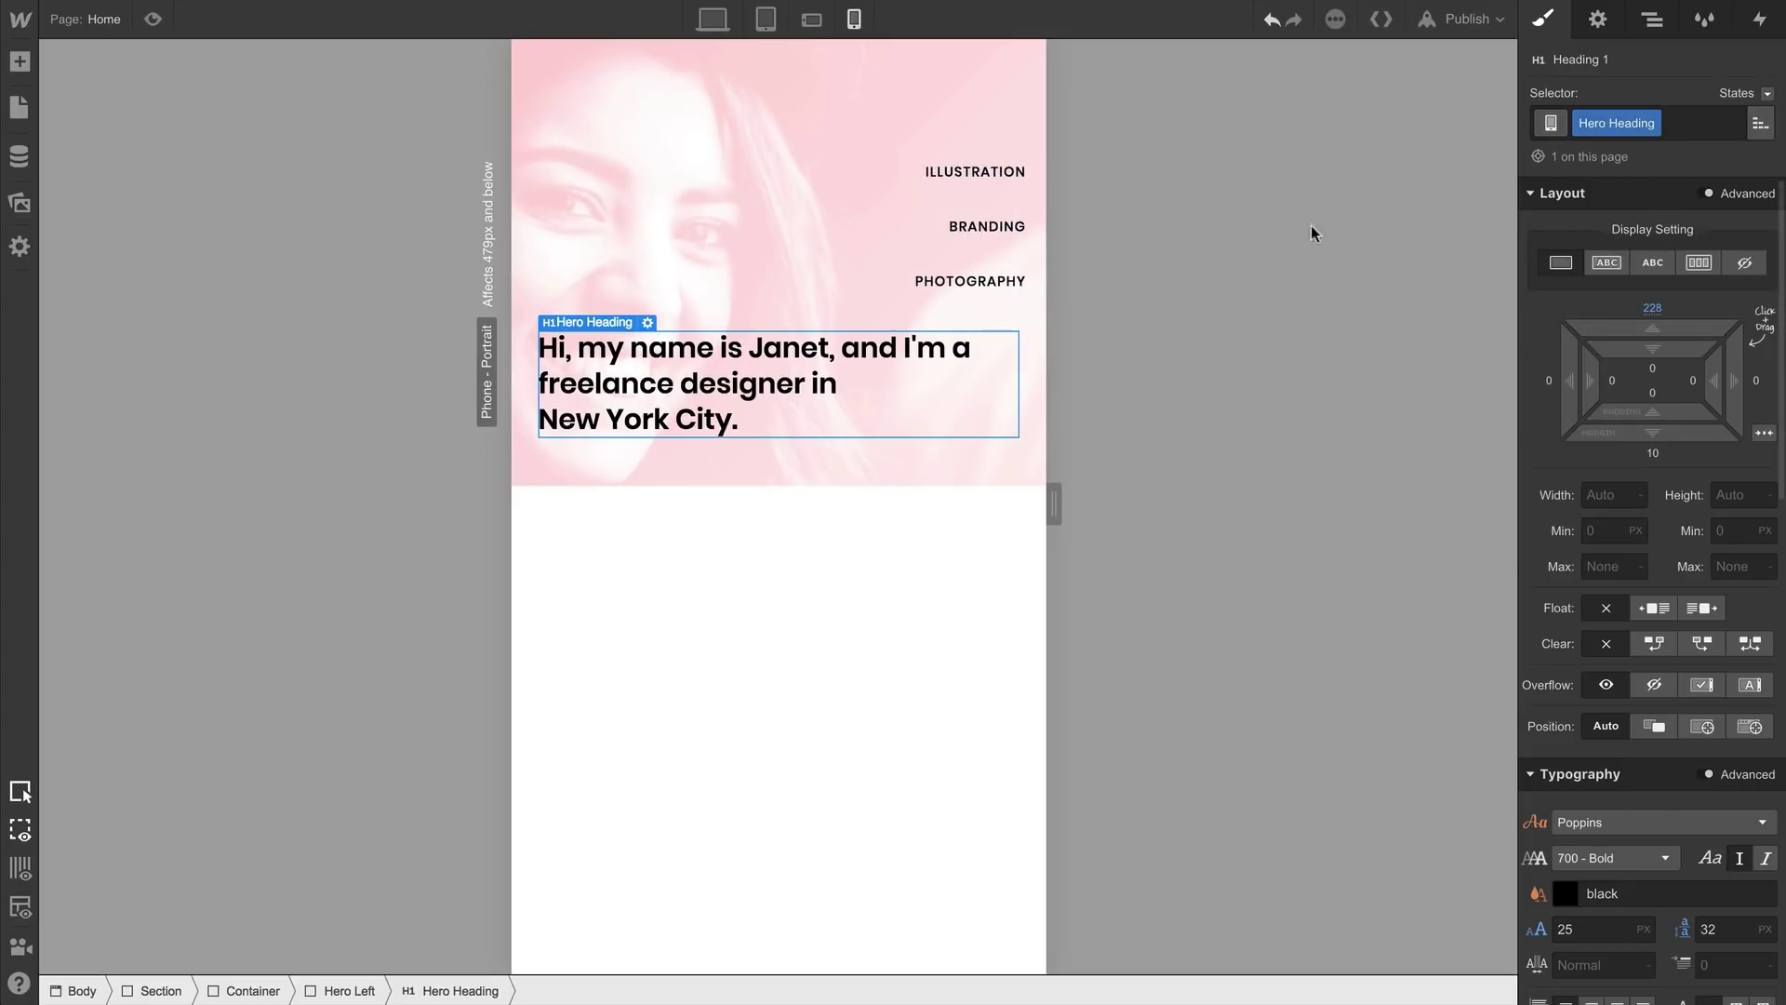
Give the category list a 30 px top offset, then preview tablet, landscape and portrait phone widths
click(1021, 155)
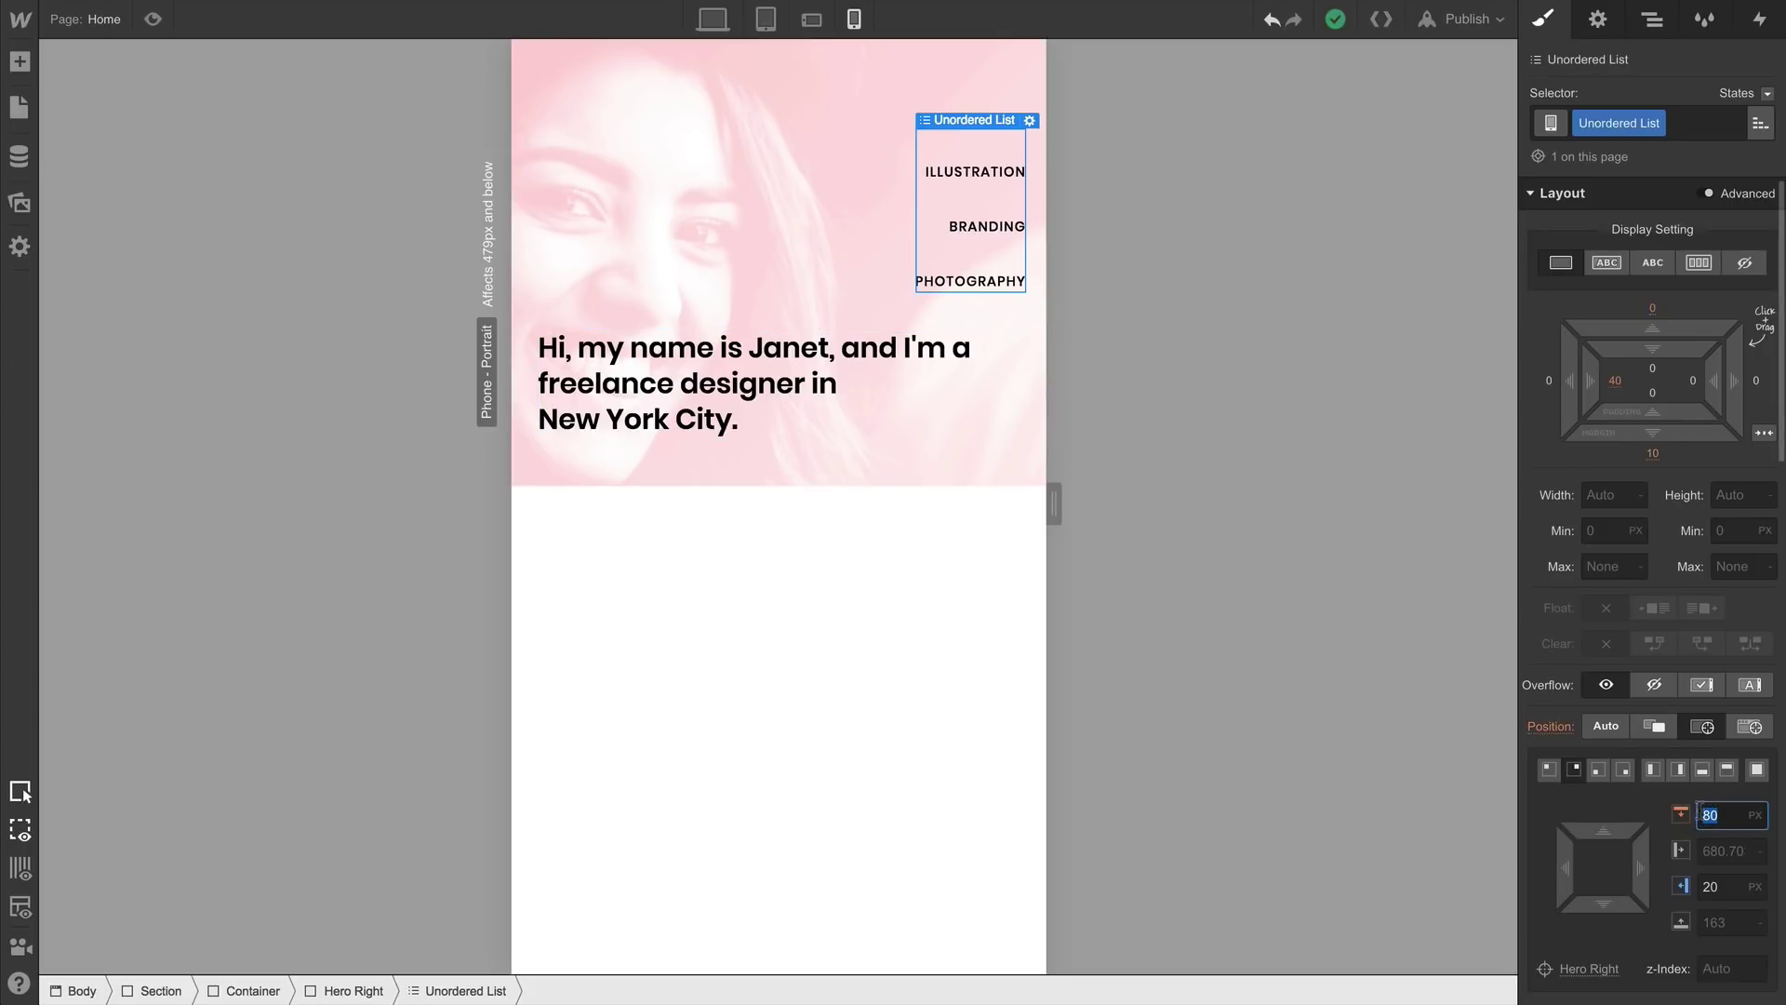
key(Return)
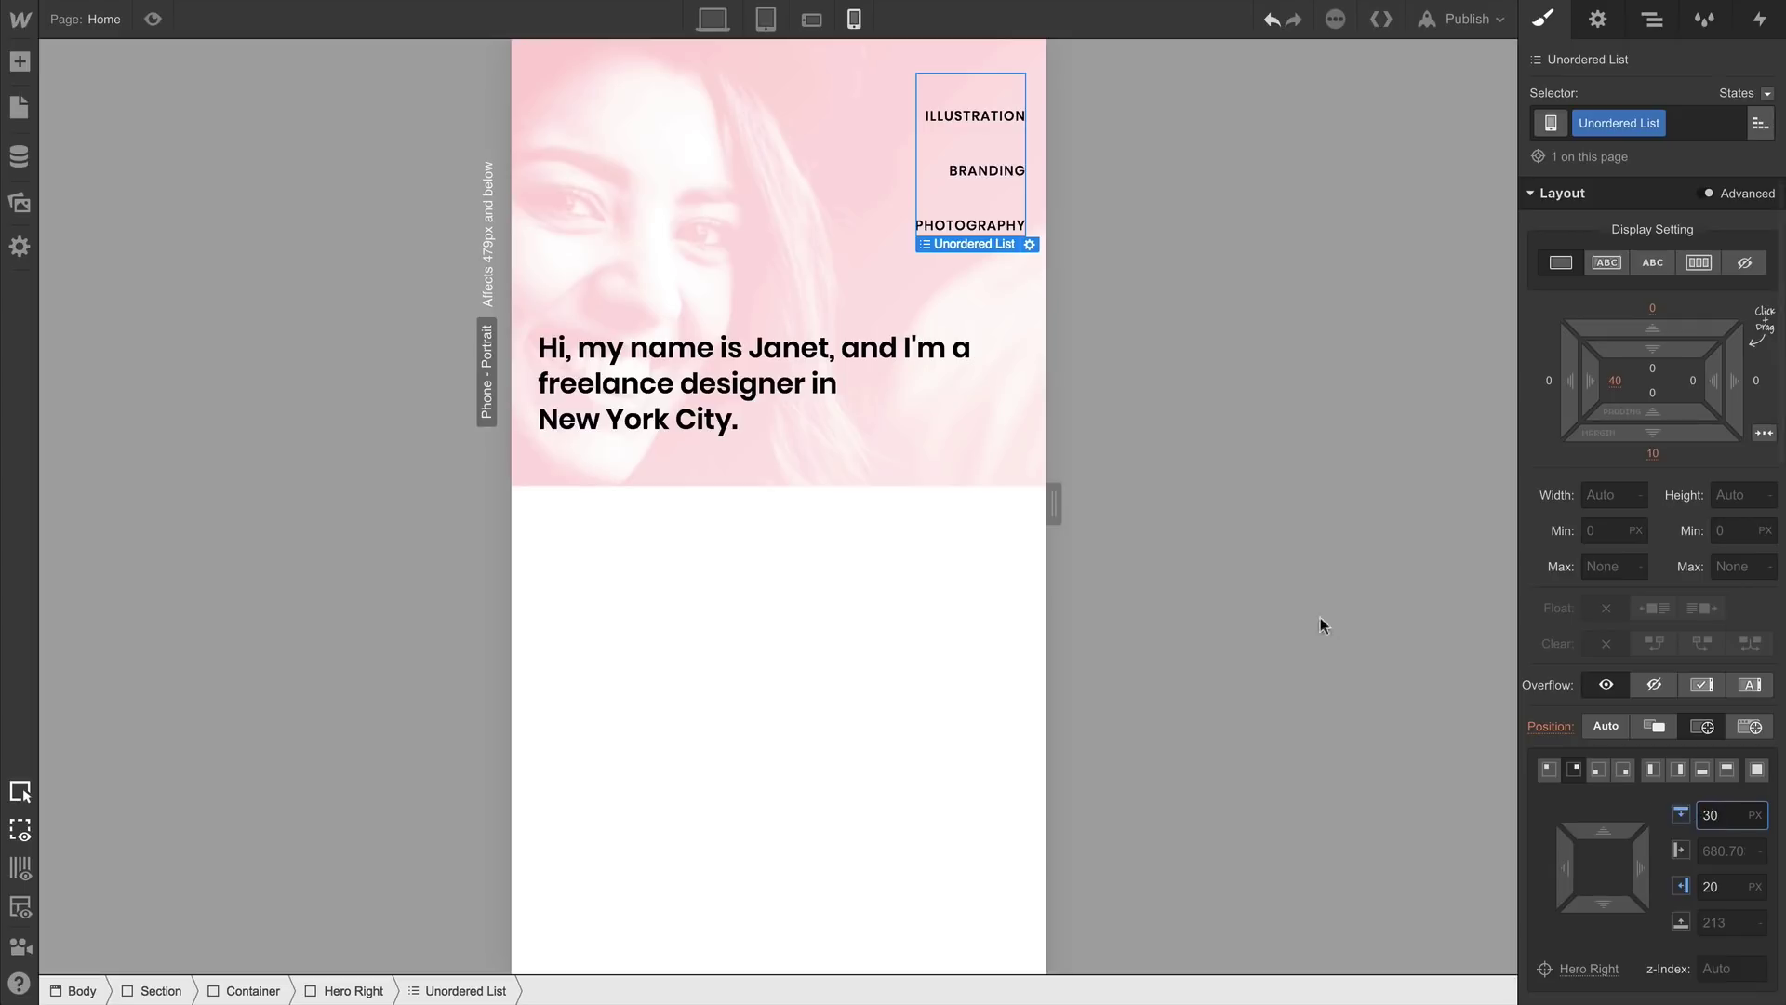
drag(1054, 502, 1107, 476)
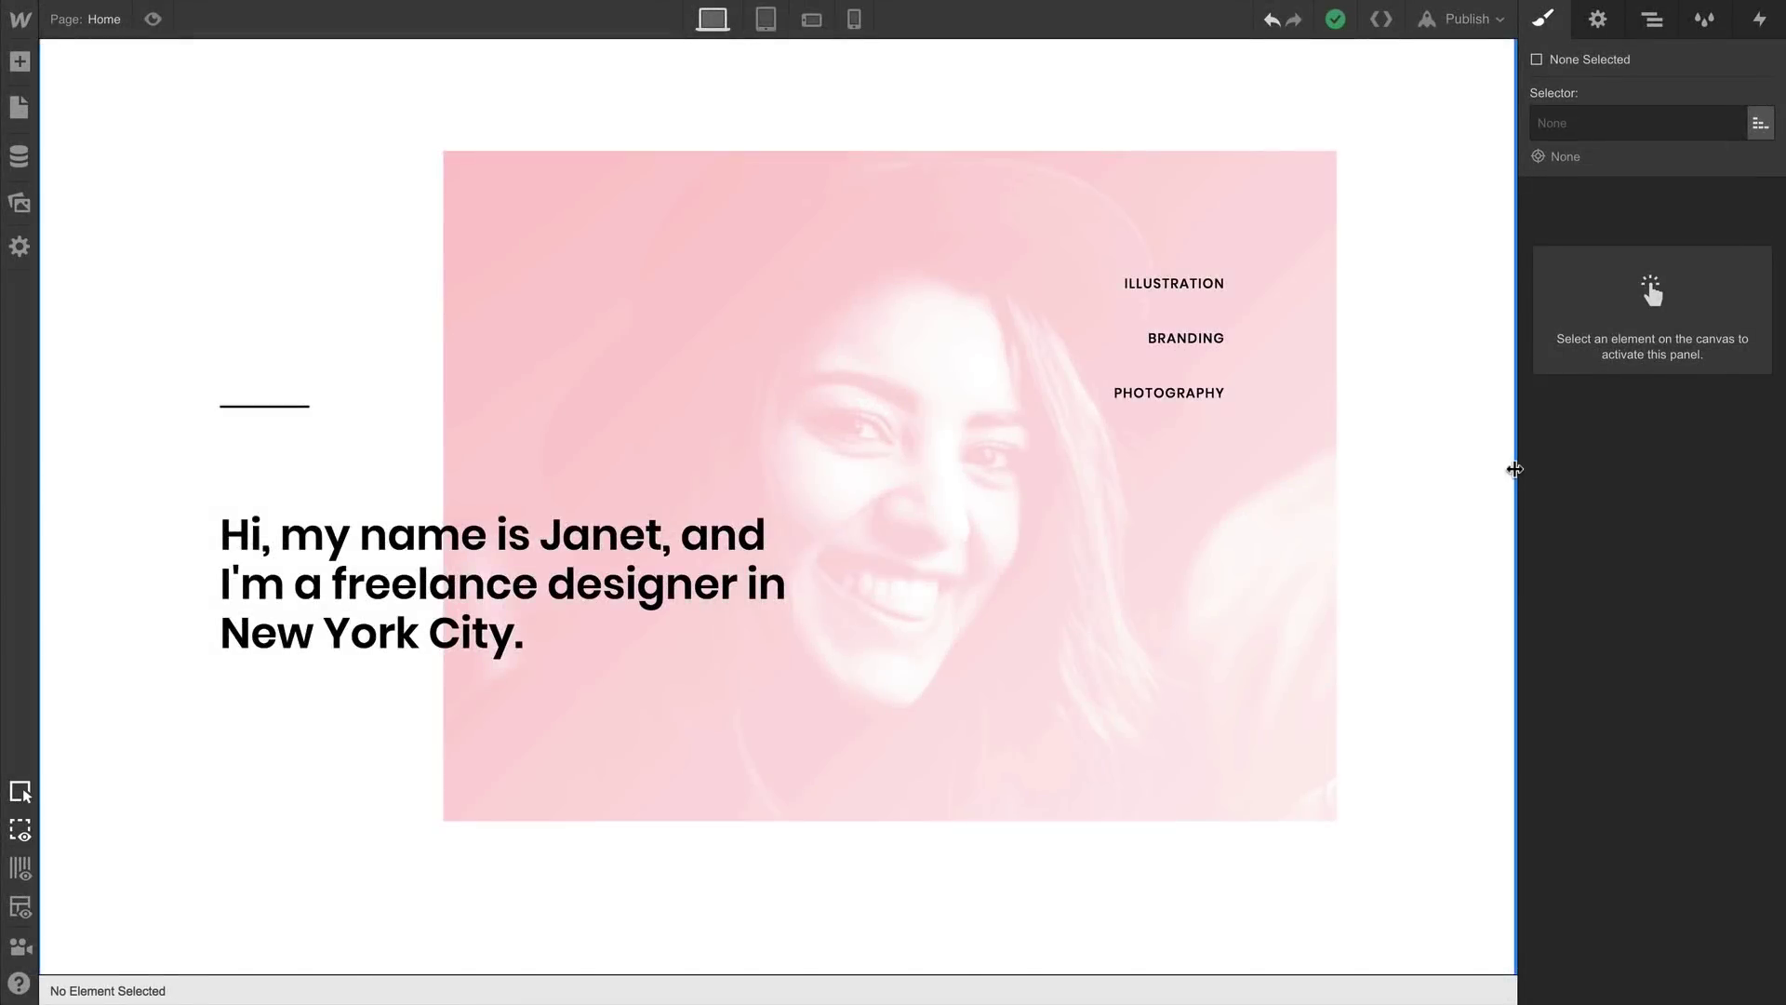
mouse_move(1511, 465)
mouse_down()
mouse_move(1243, 466)
mouse_move(1506, 465)
mouse_up()
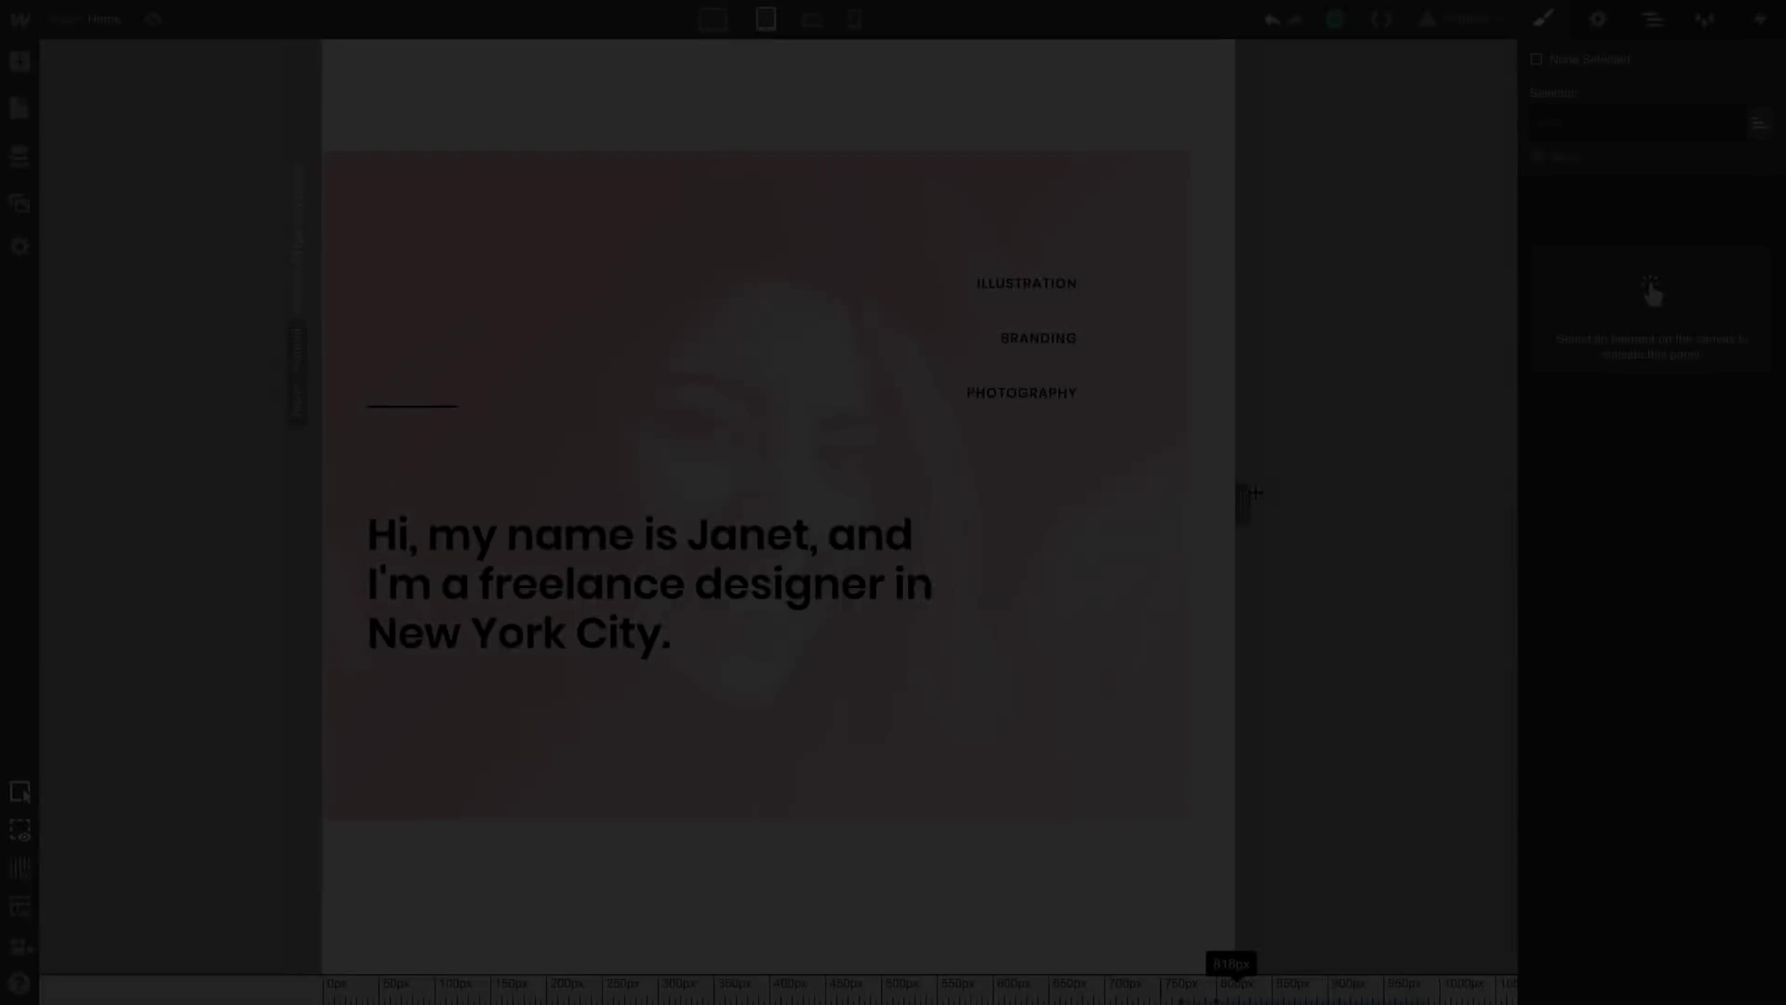
drag(1251, 493, 1169, 506)
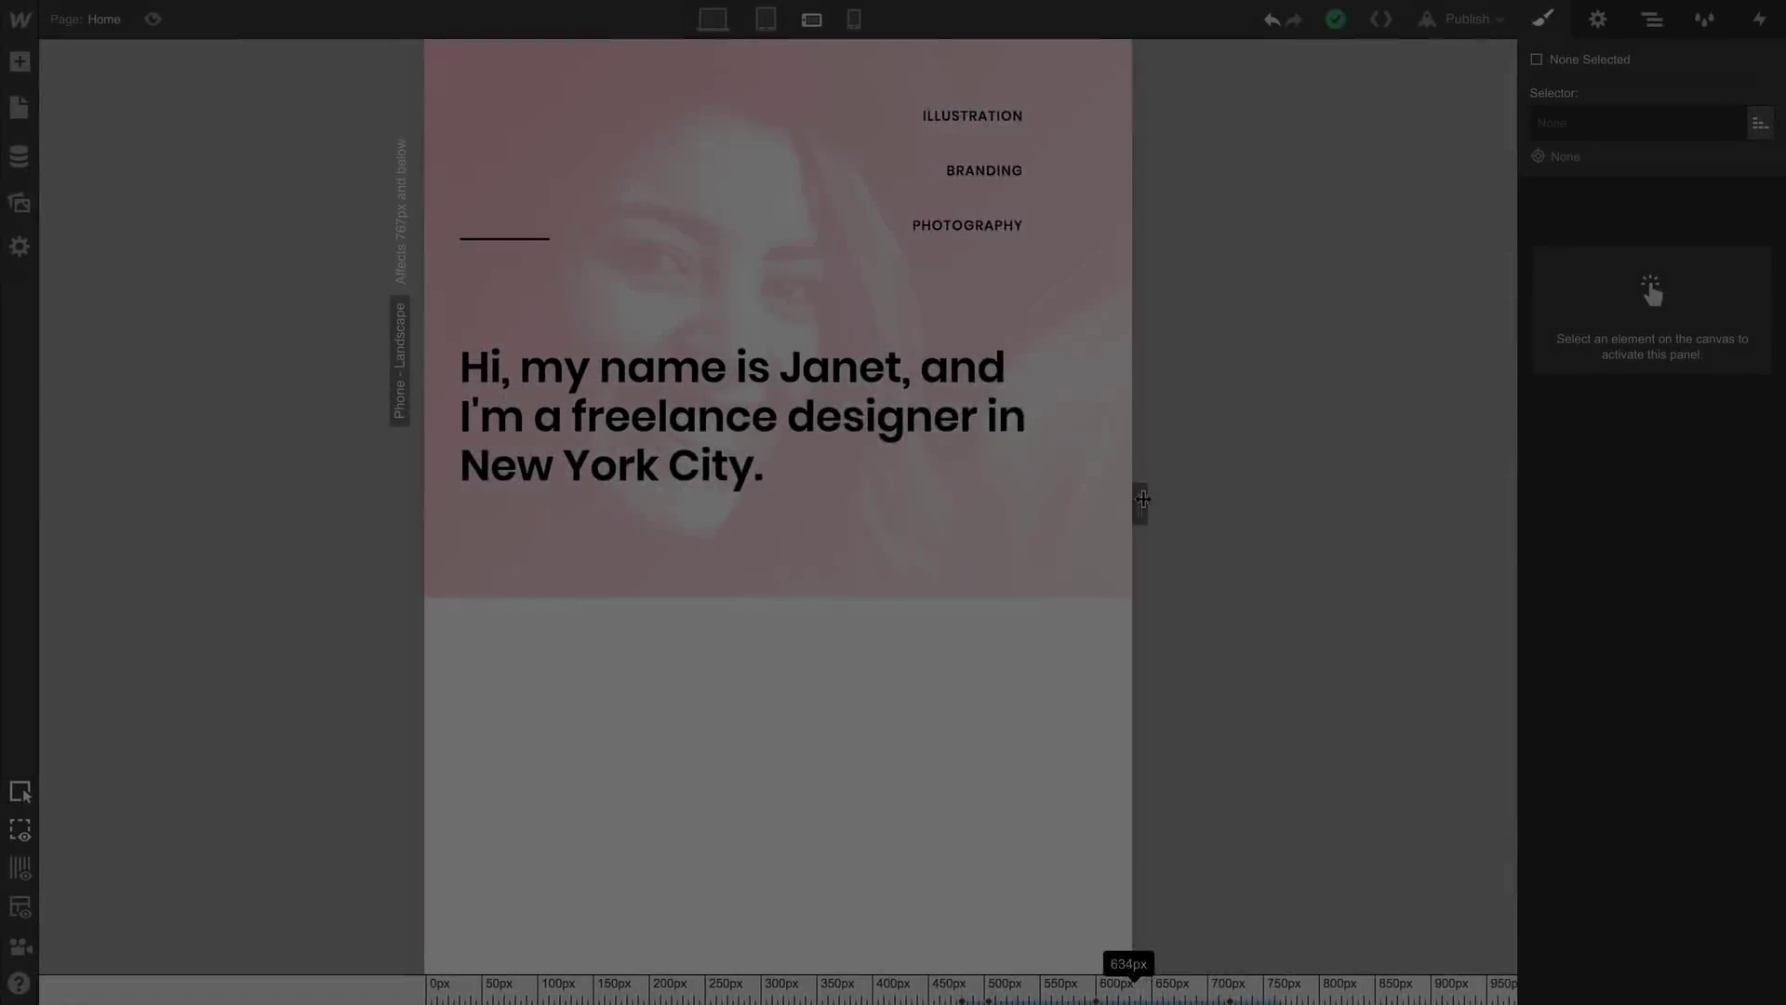
drag(1142, 499, 1049, 499)
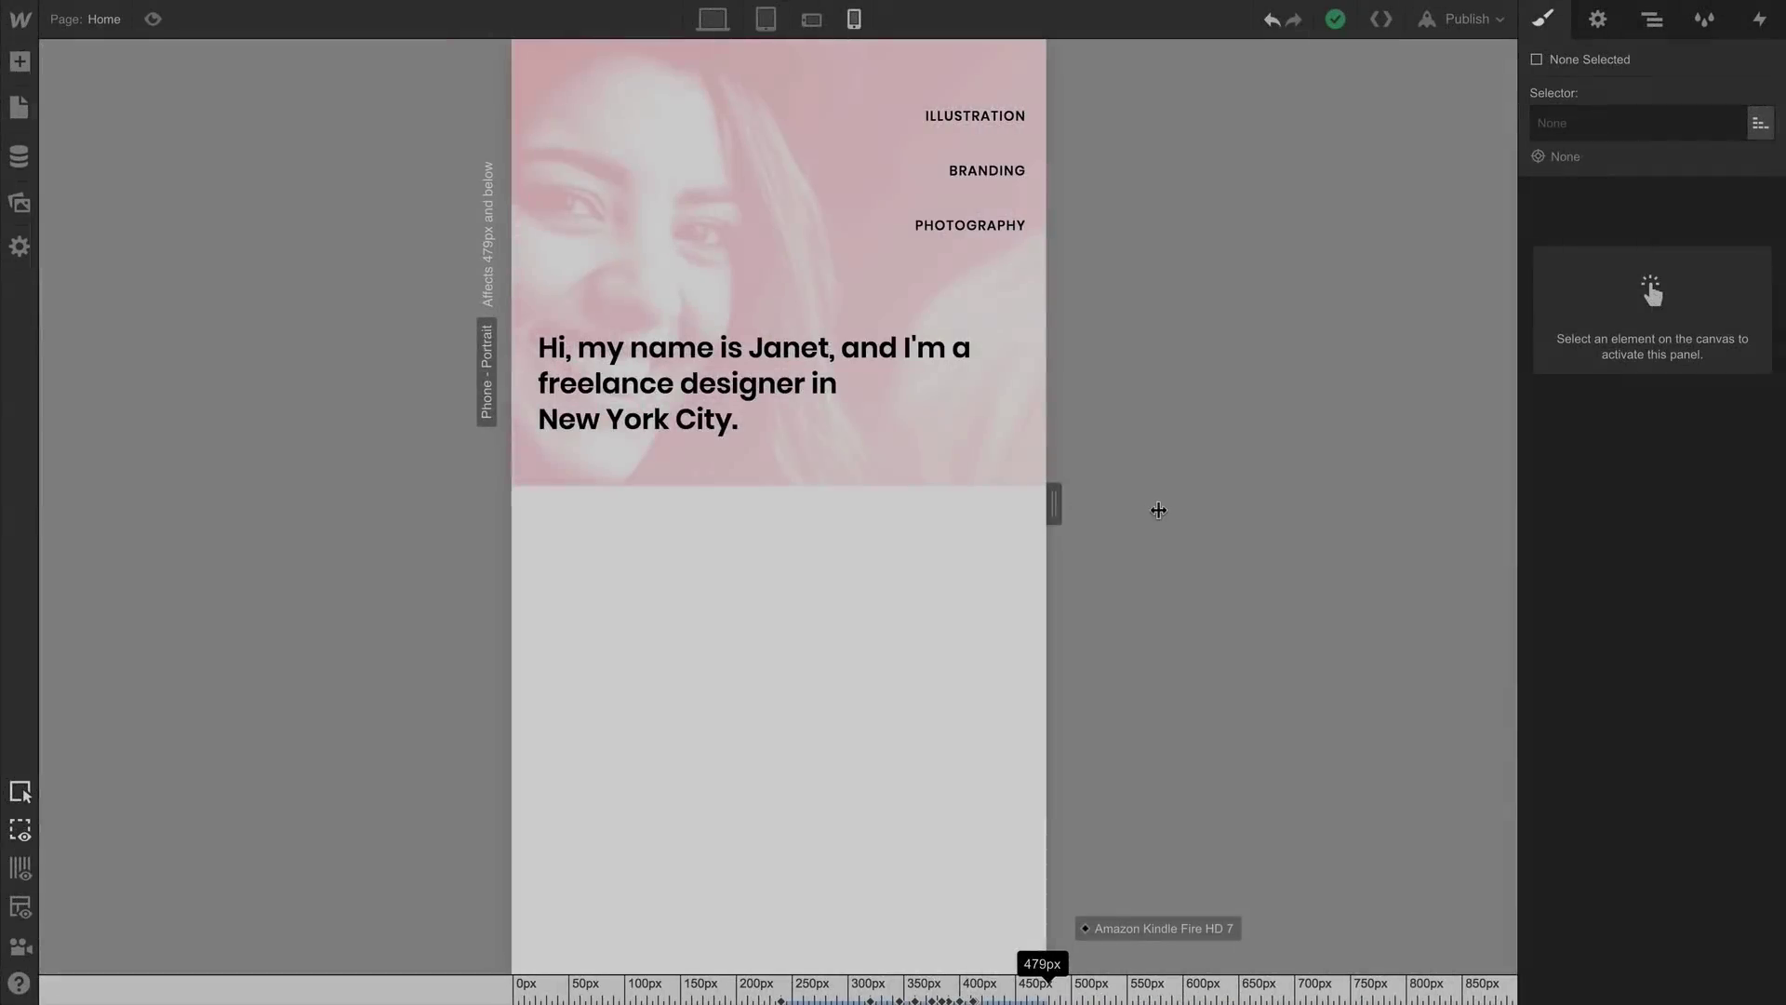
drag(1158, 510, 873, 502)
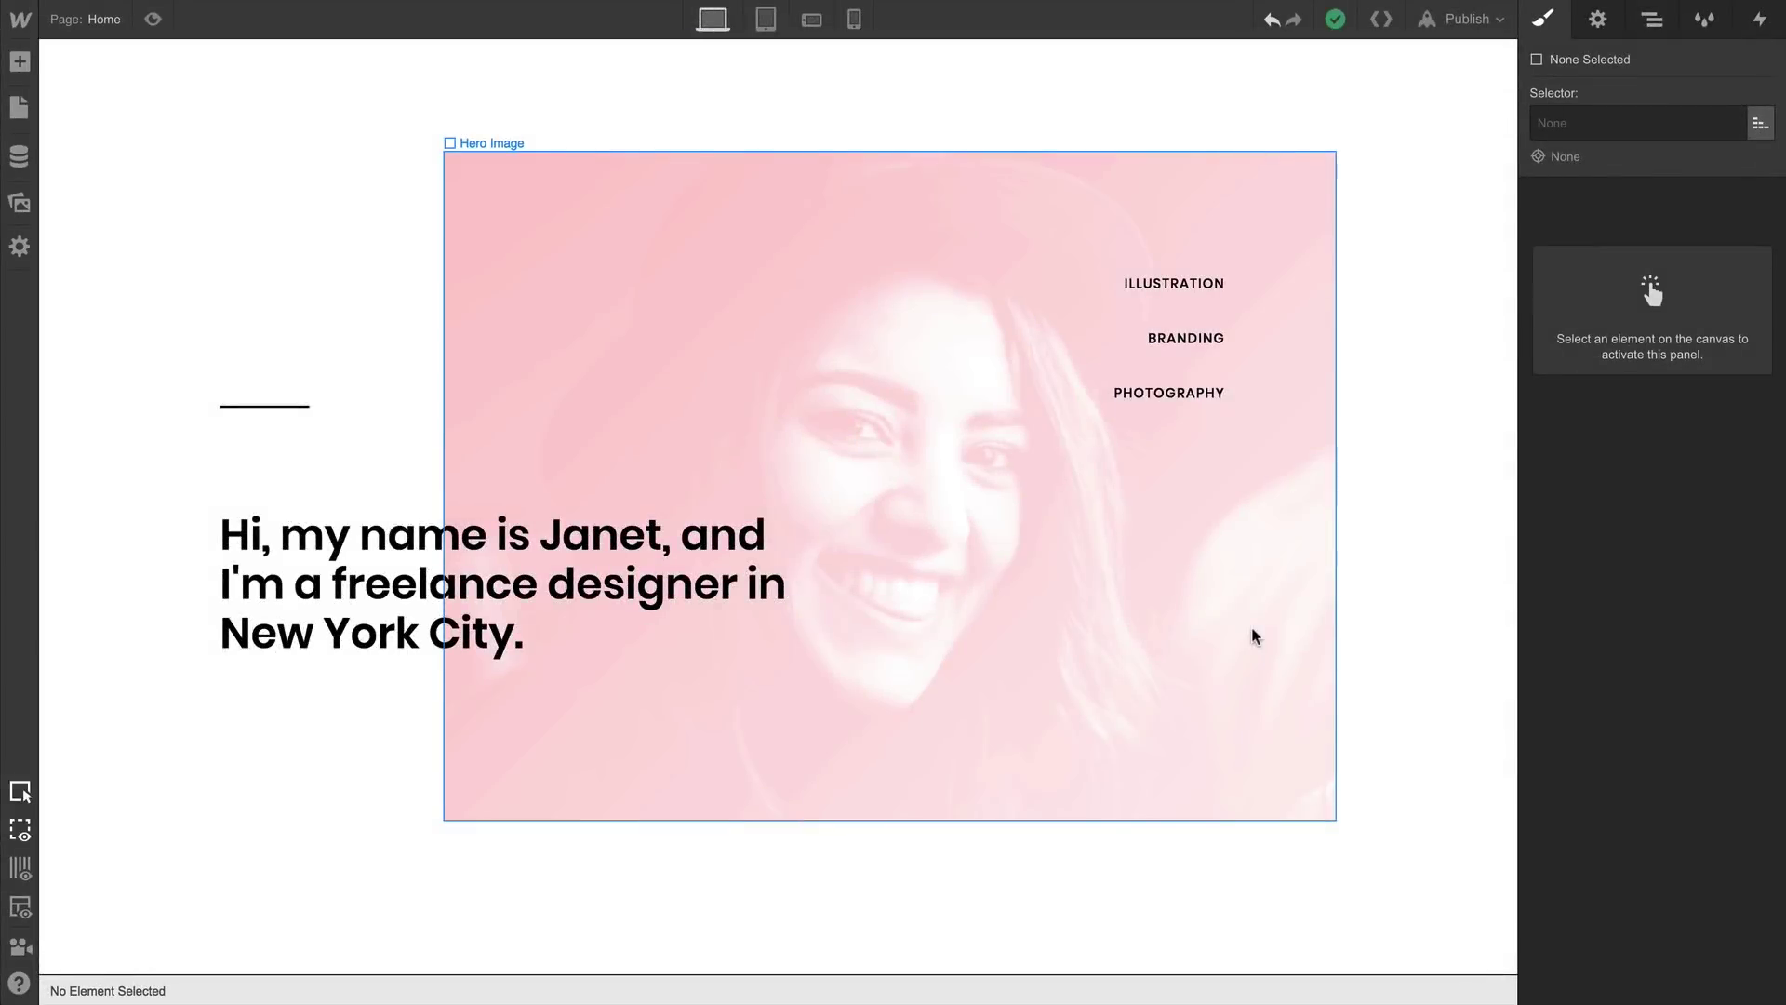
Add a filter to the hero image, try Hue Rotate at 178deg, then settle on Grayscale
click(1252, 628)
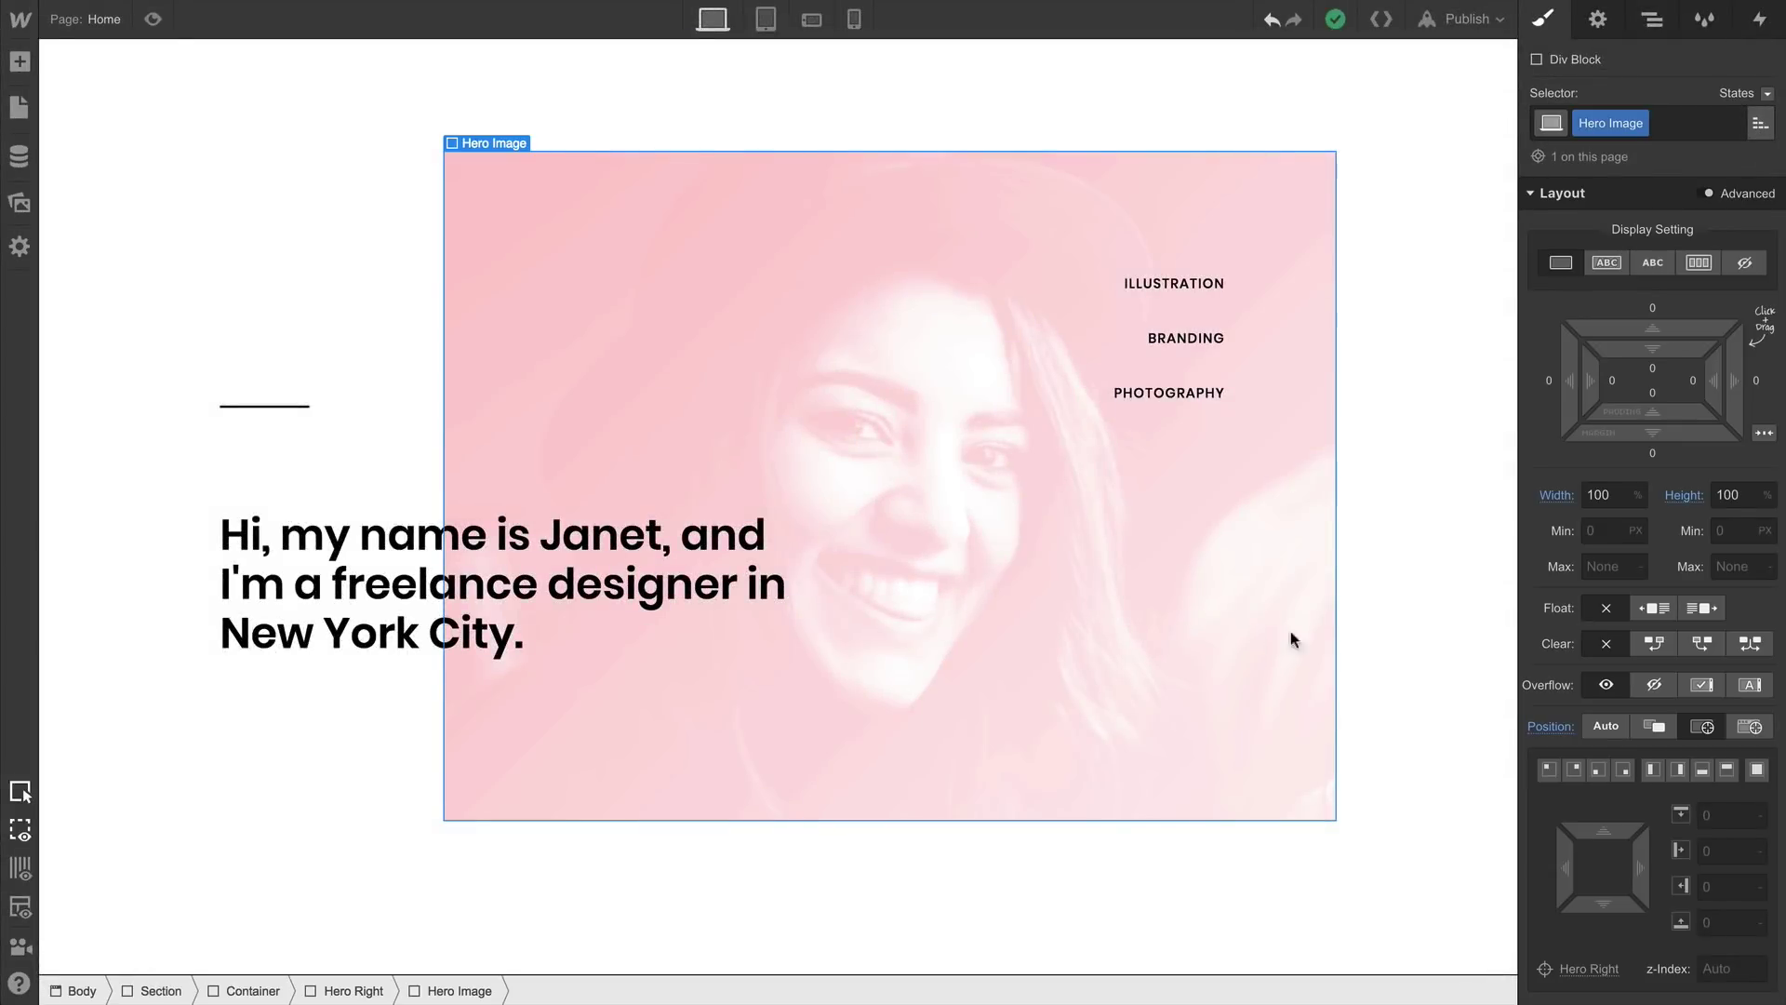
scroll(1628, 655, down, 15)
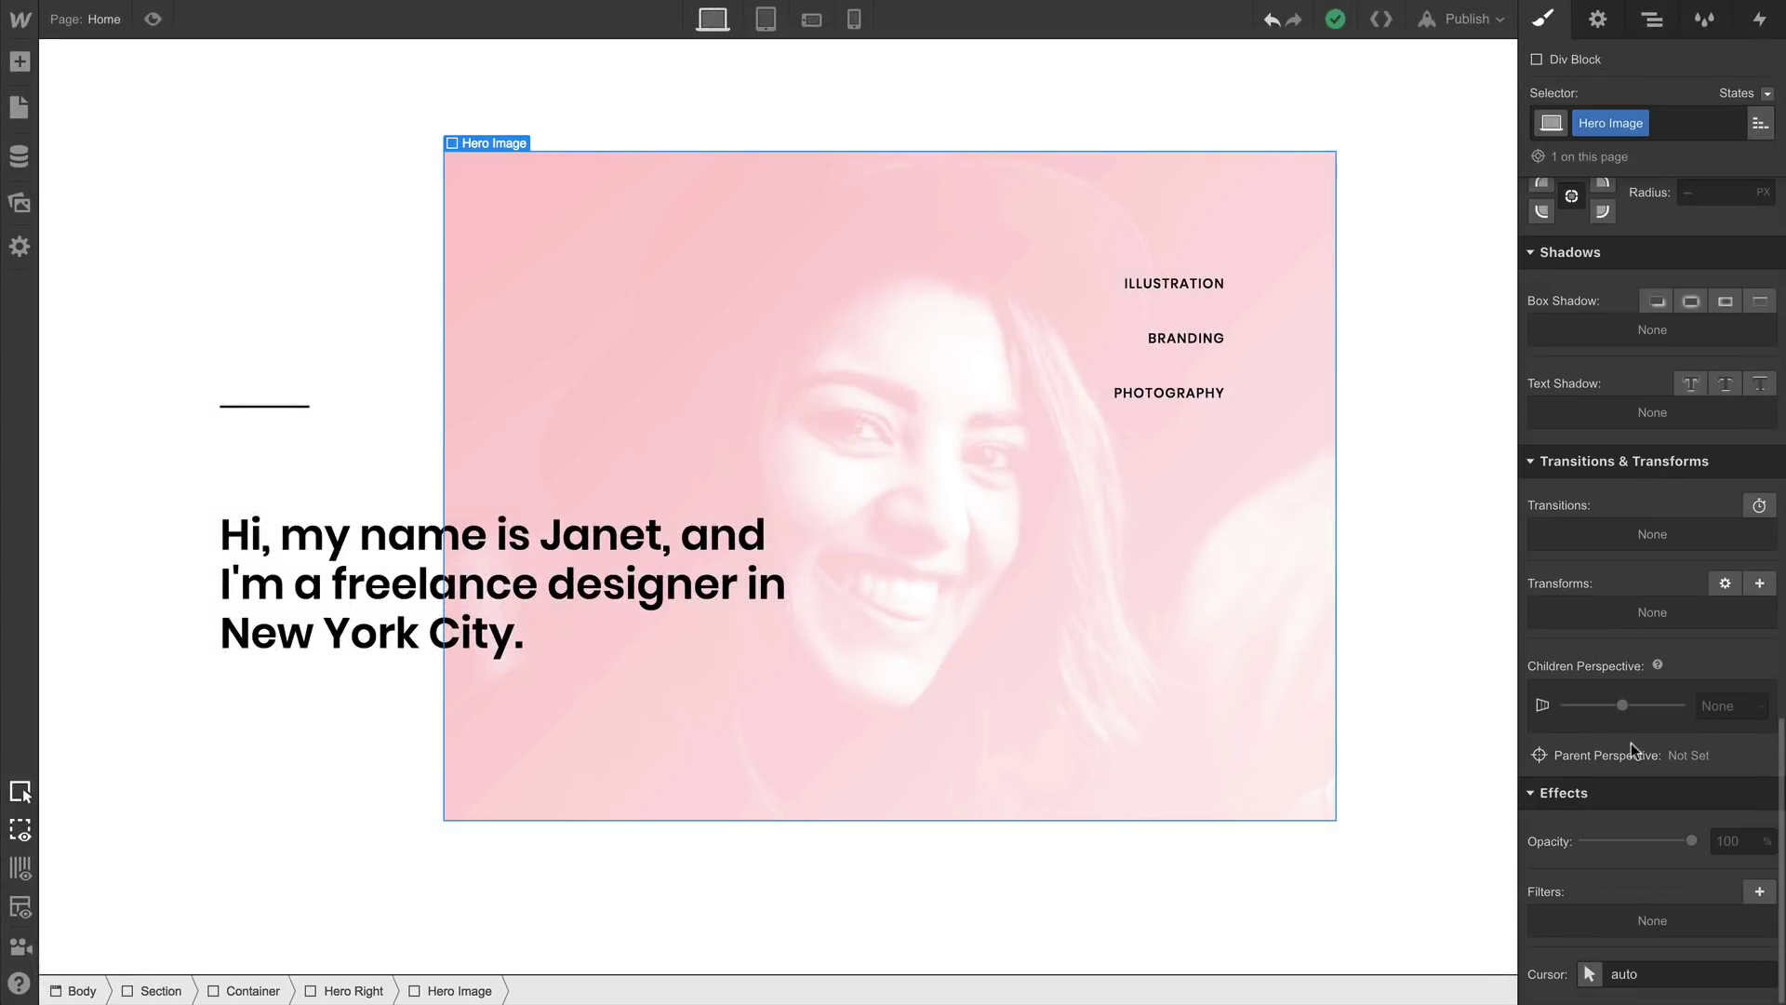
click(1758, 892)
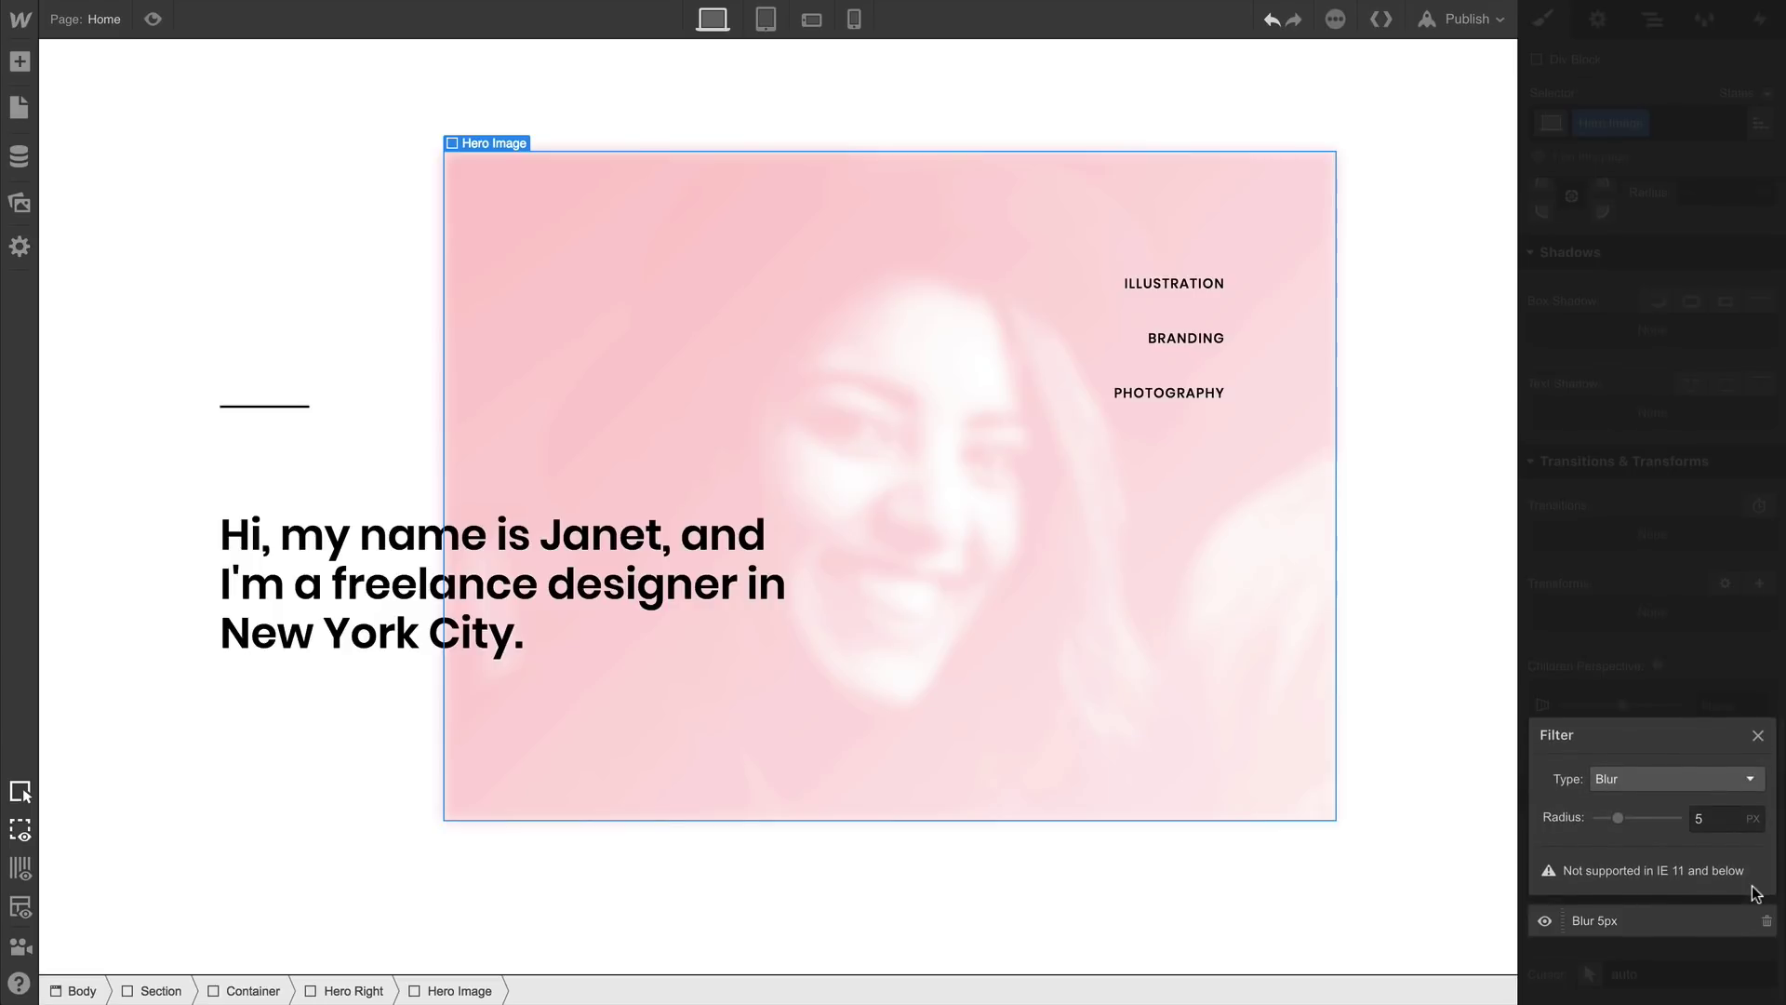
click(1645, 792)
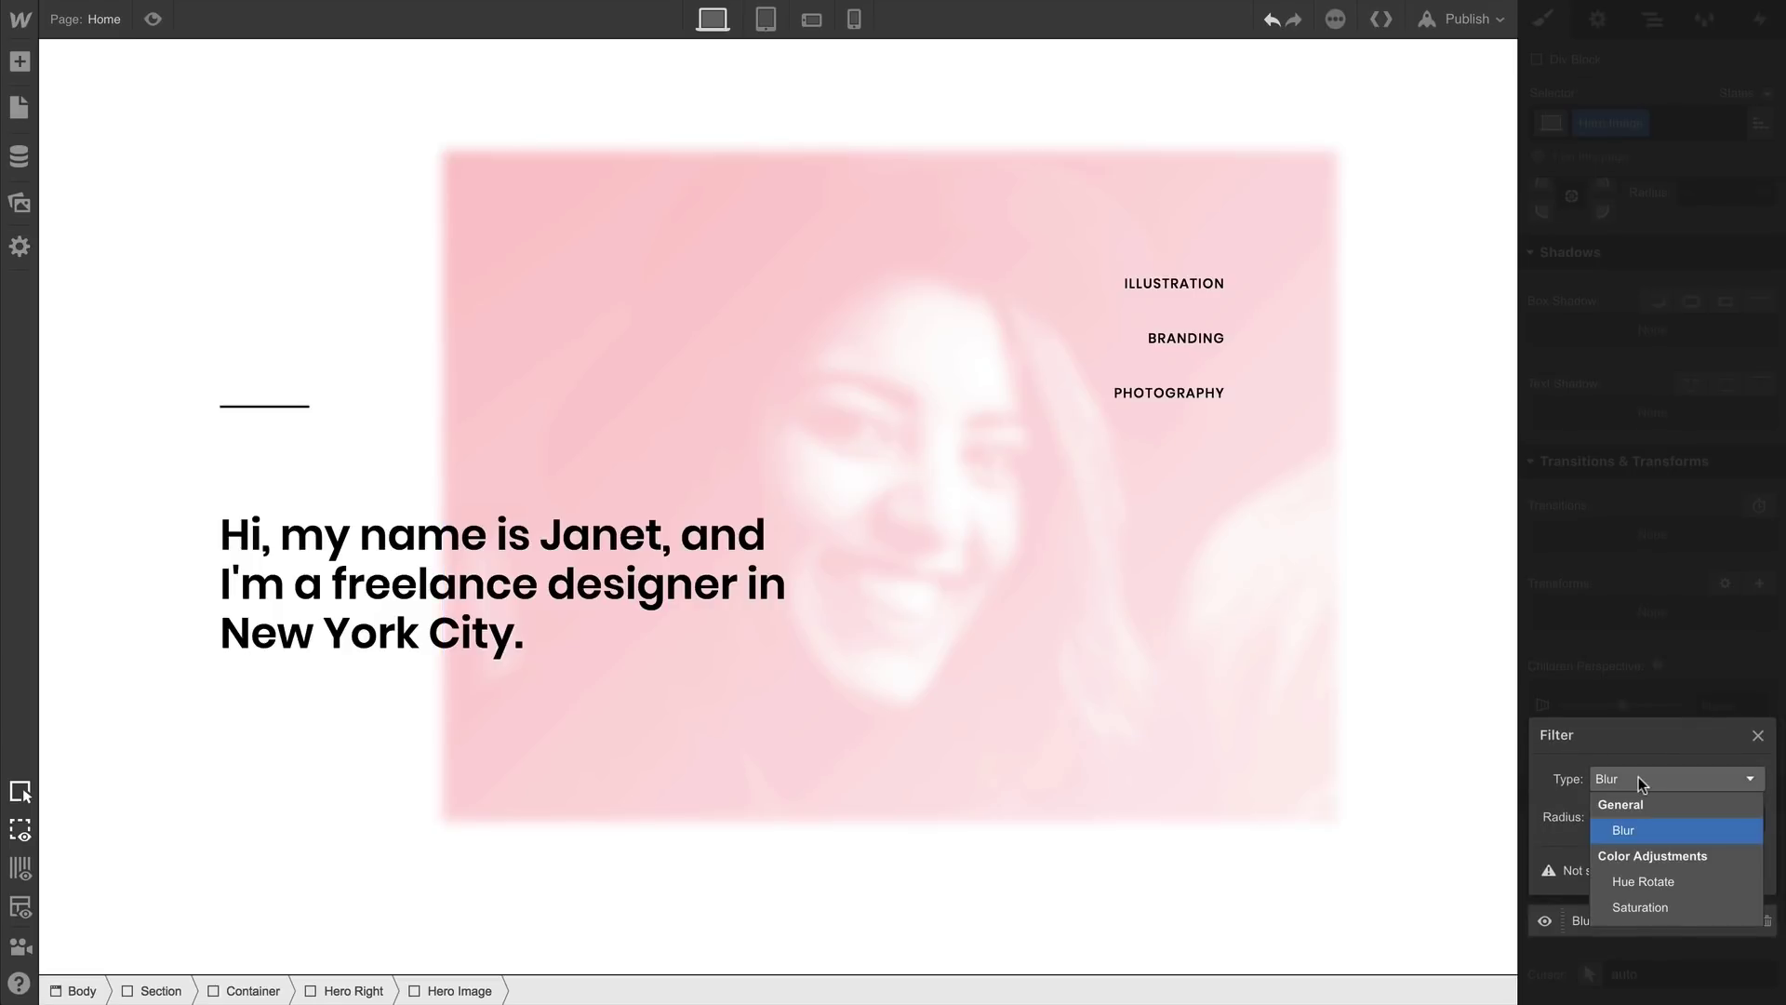
click(1640, 883)
drag(1640, 817, 1677, 819)
click(1684, 786)
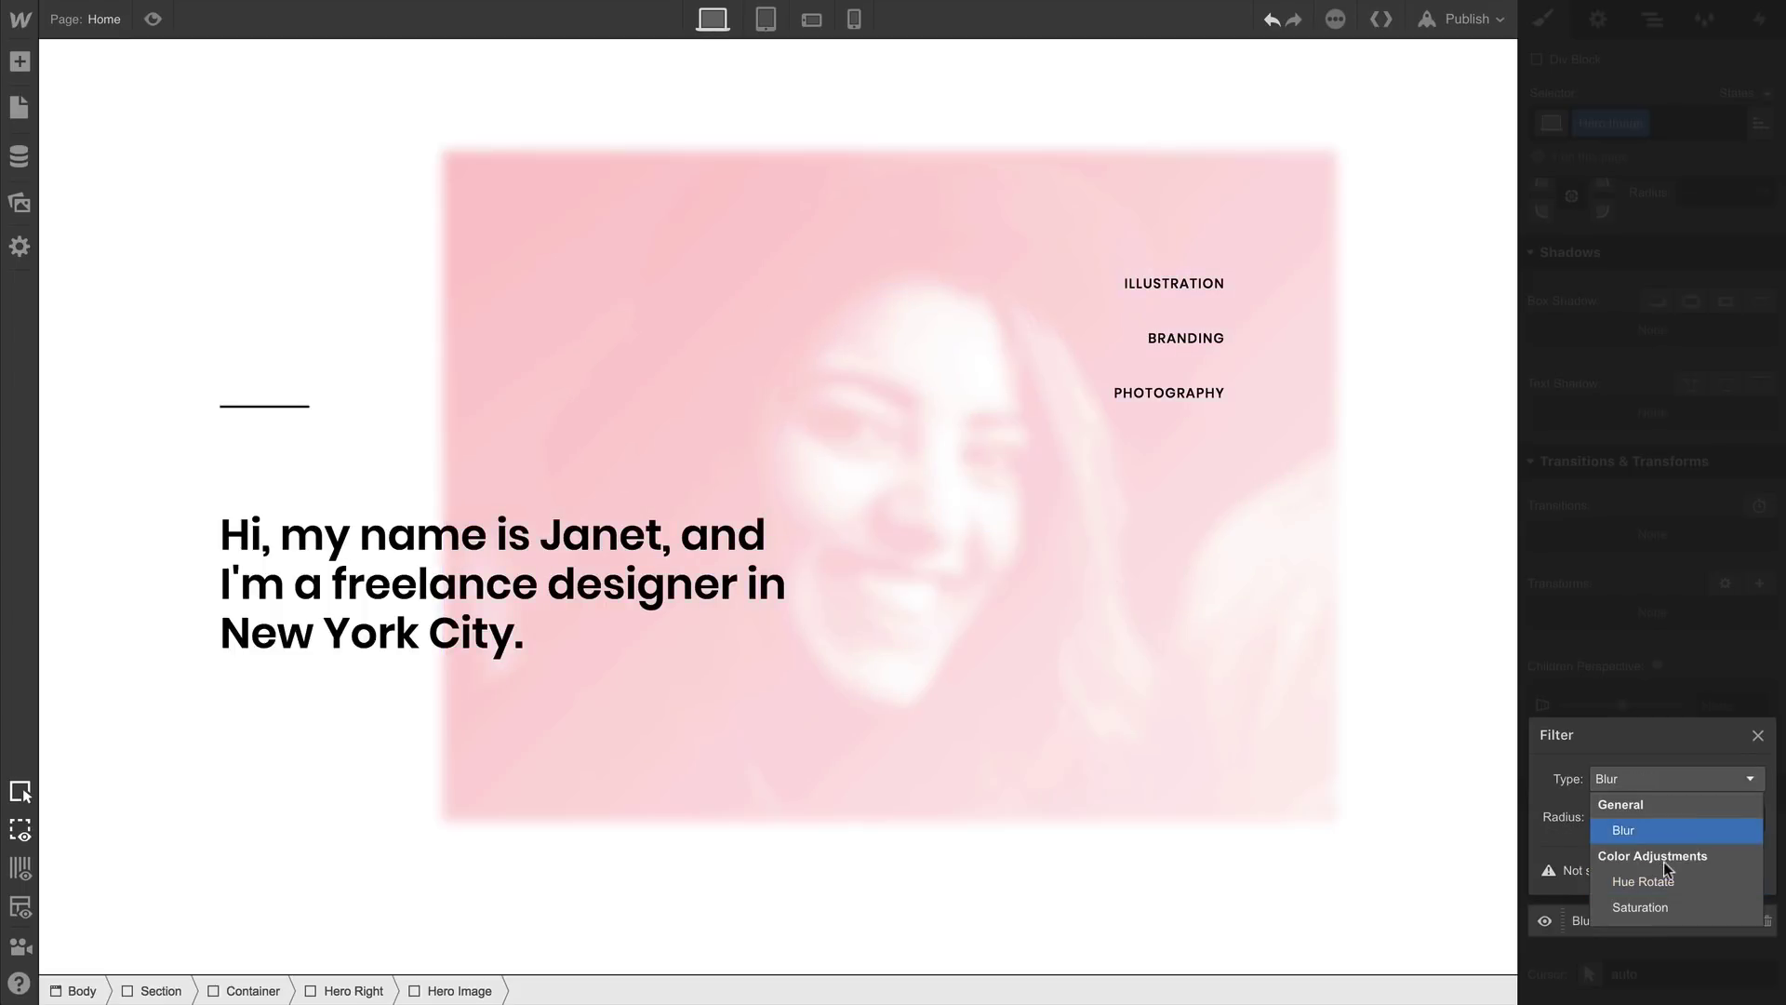
scroll(1665, 874, down, 3)
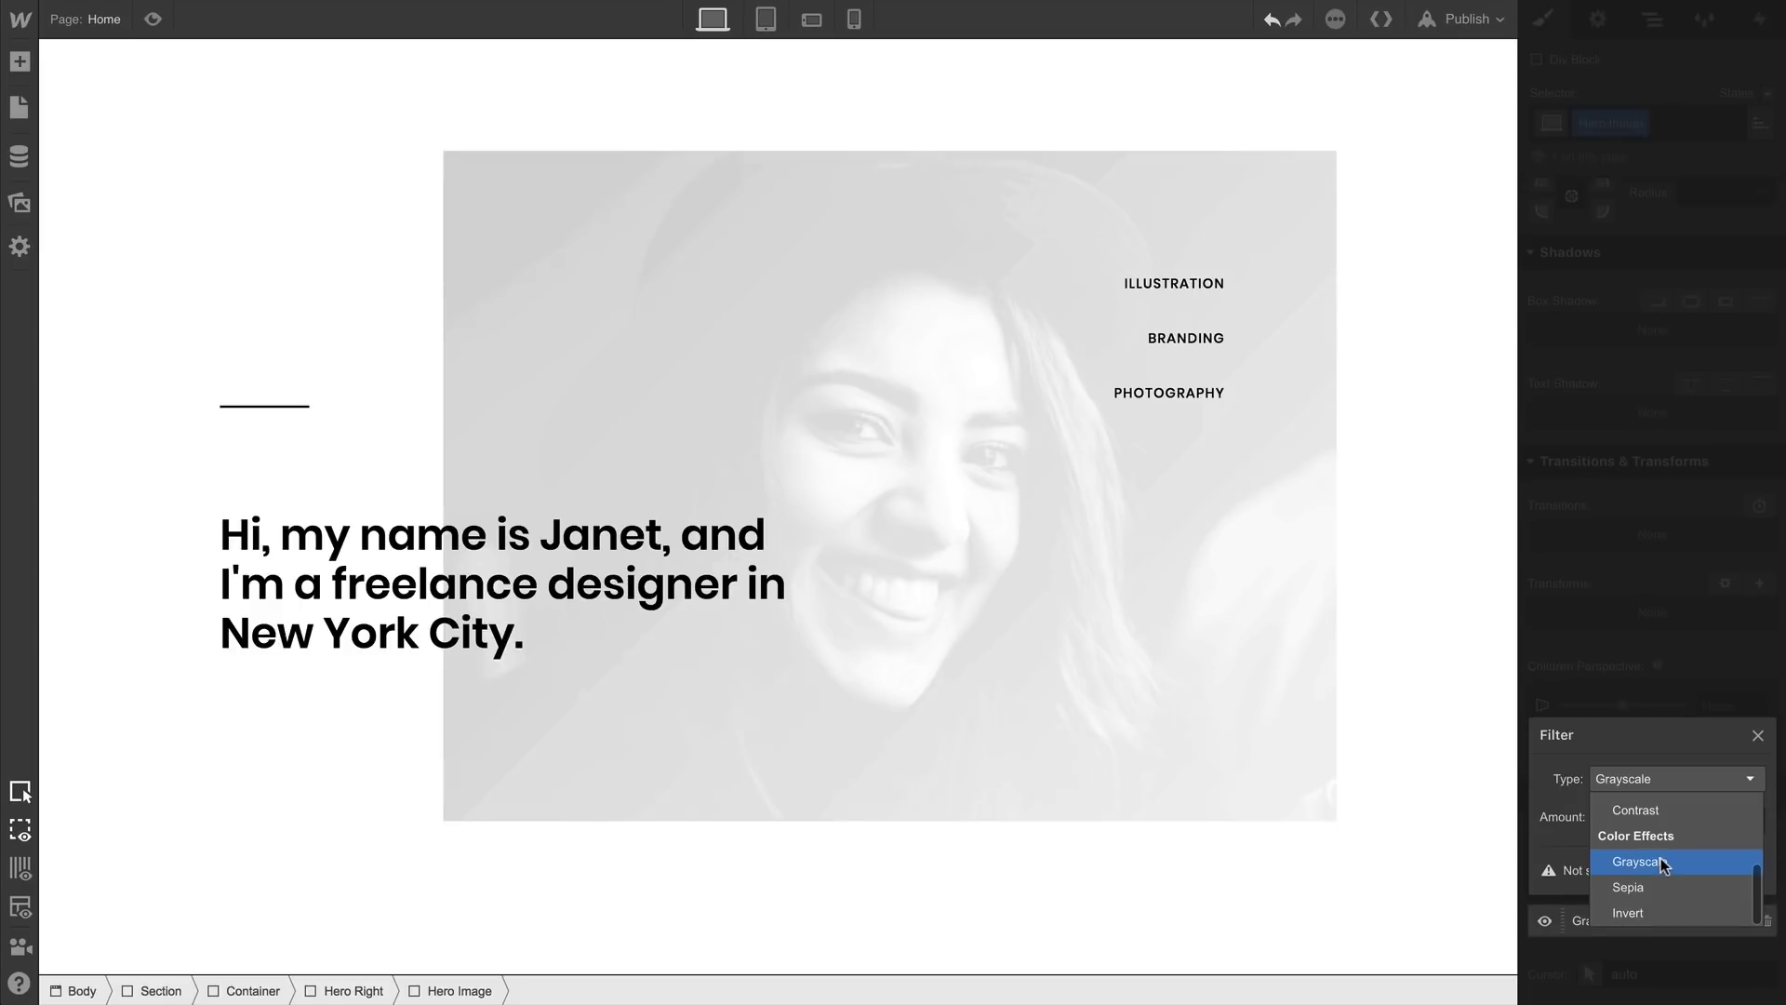
click(1662, 863)
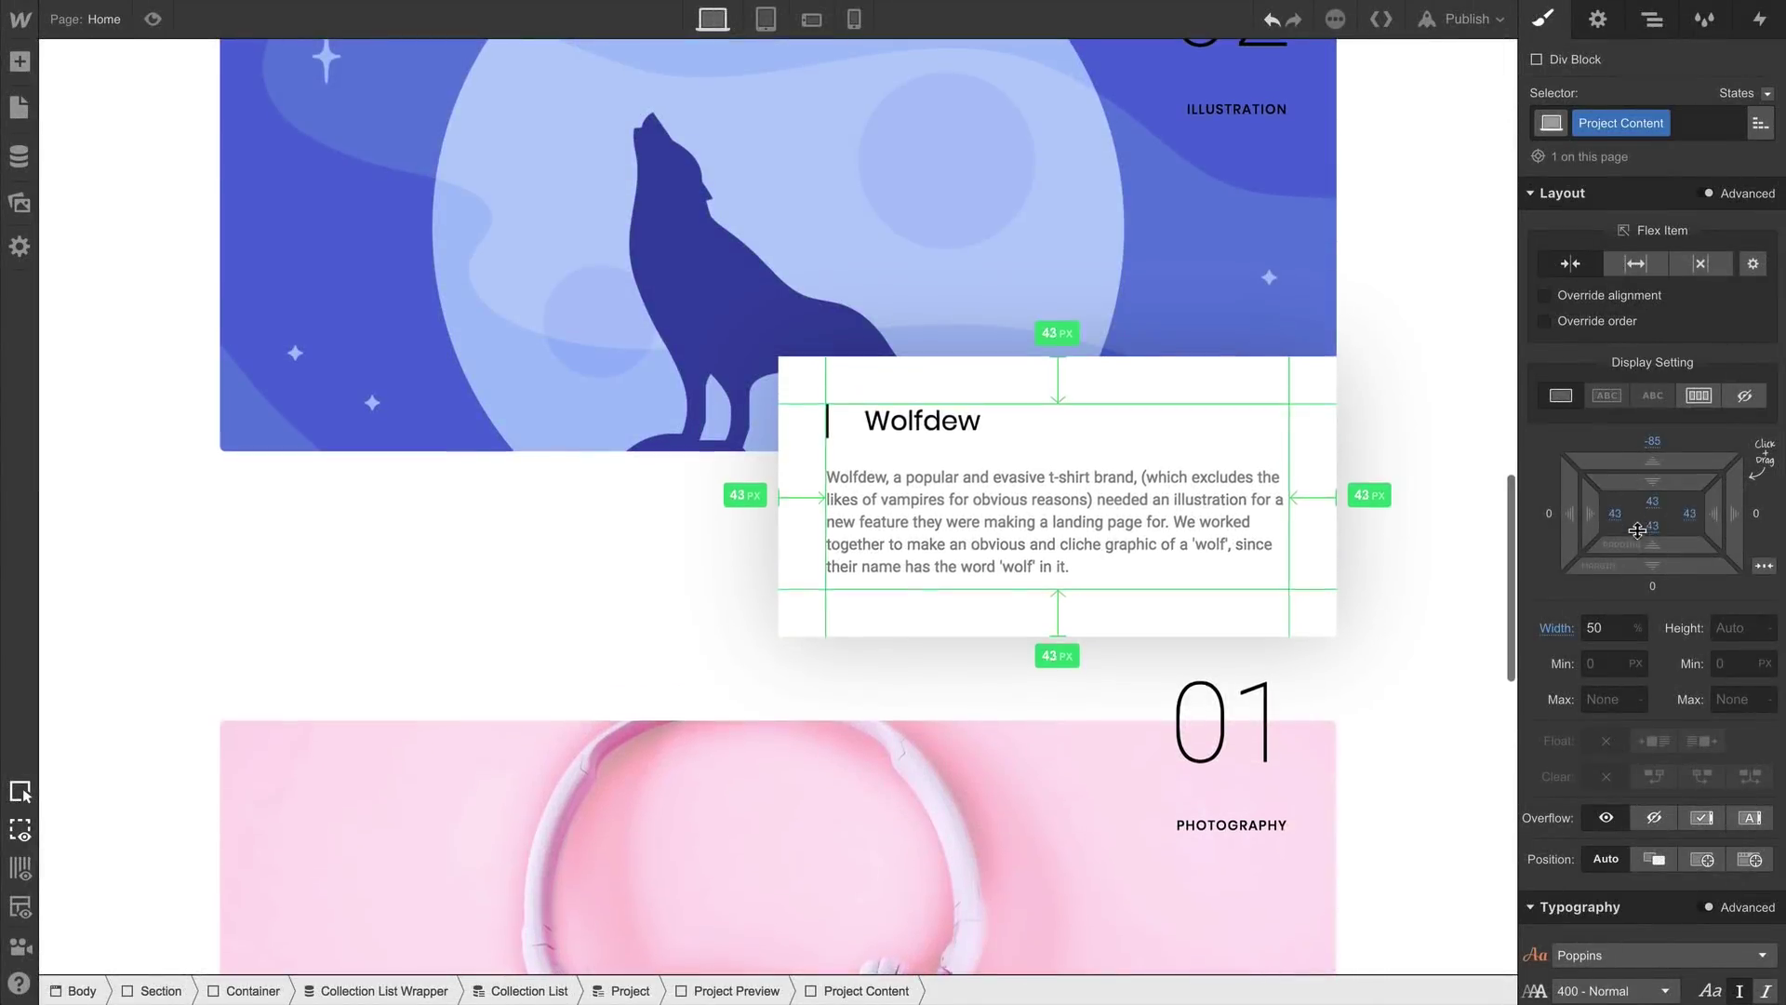
Bind the project card's H3 heading text to the Client Projects Name field, showing QRL
drag(1637, 530, 1637, 512)
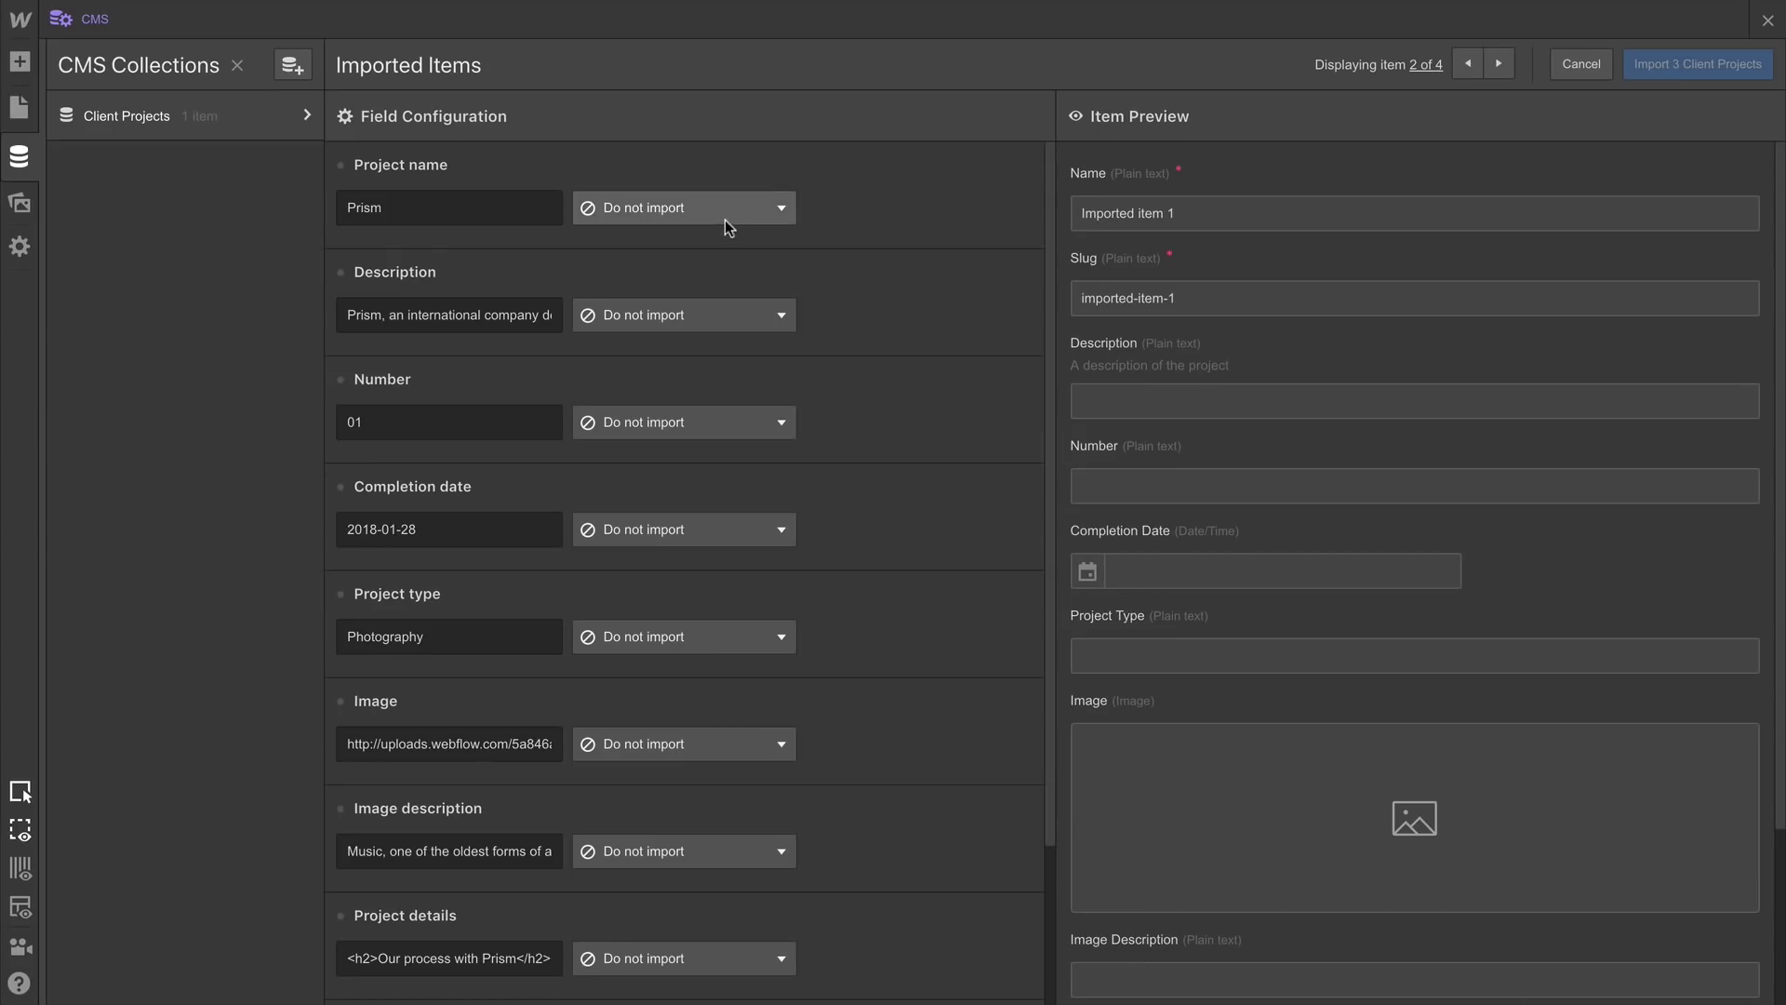
click(726, 223)
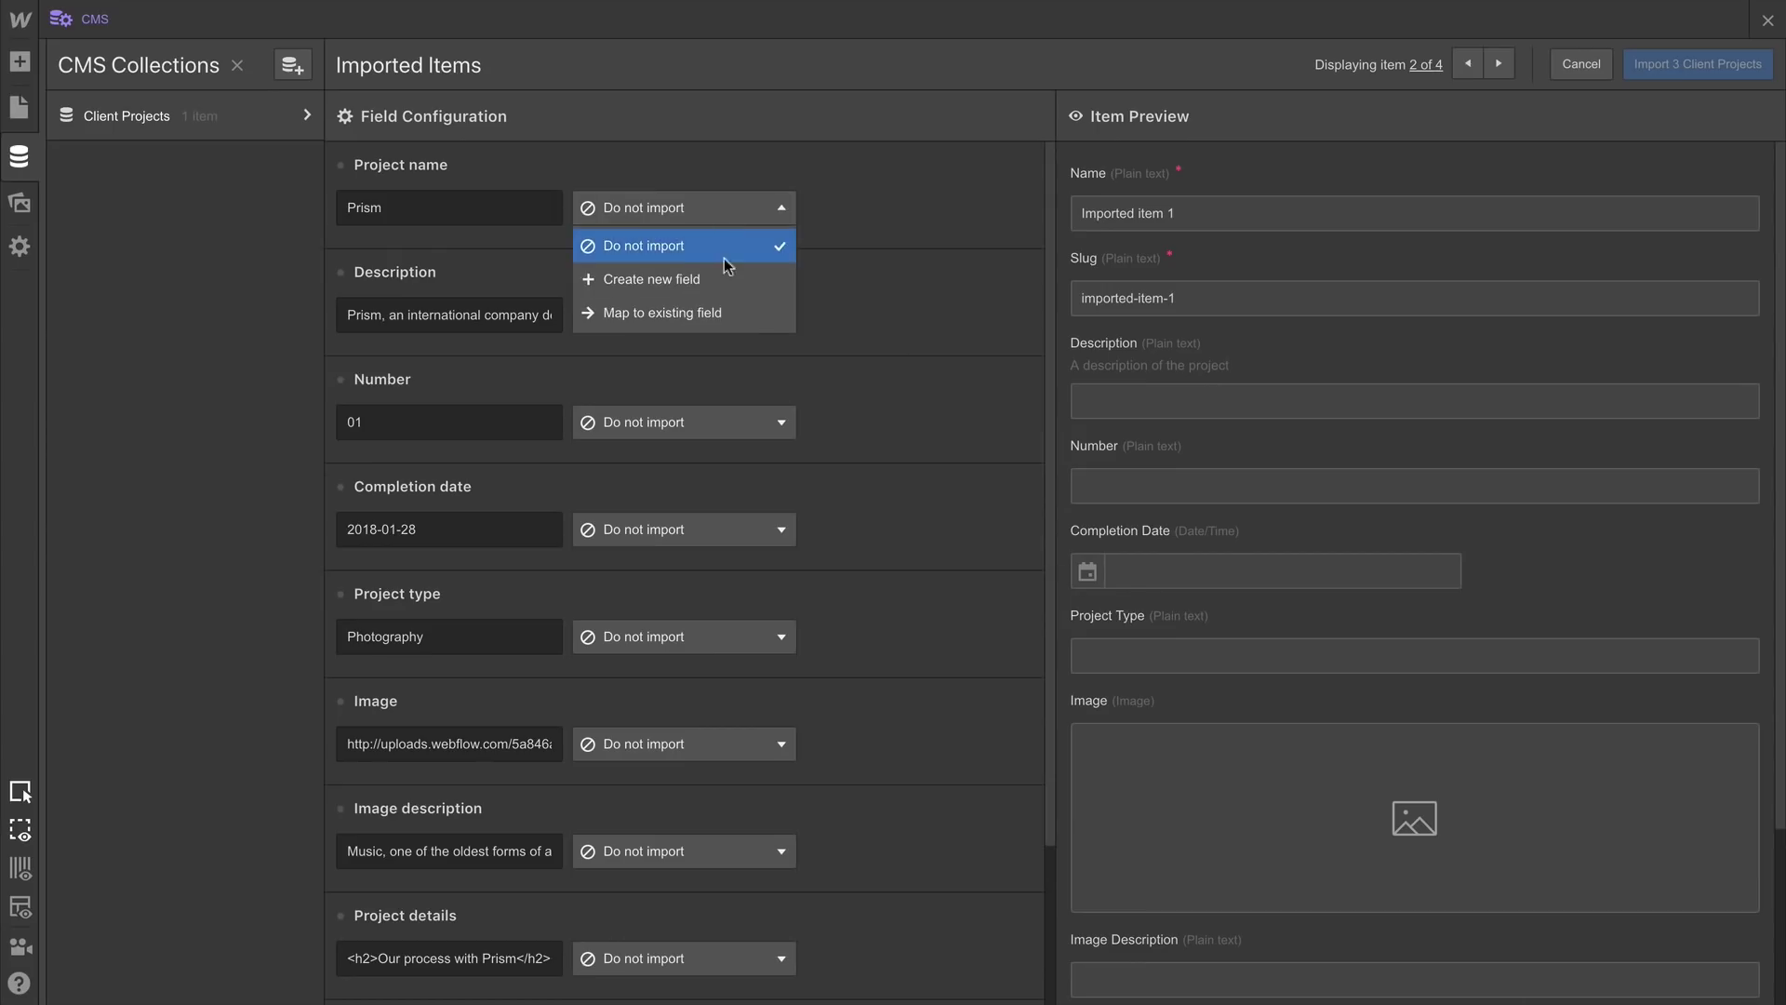
click(723, 307)
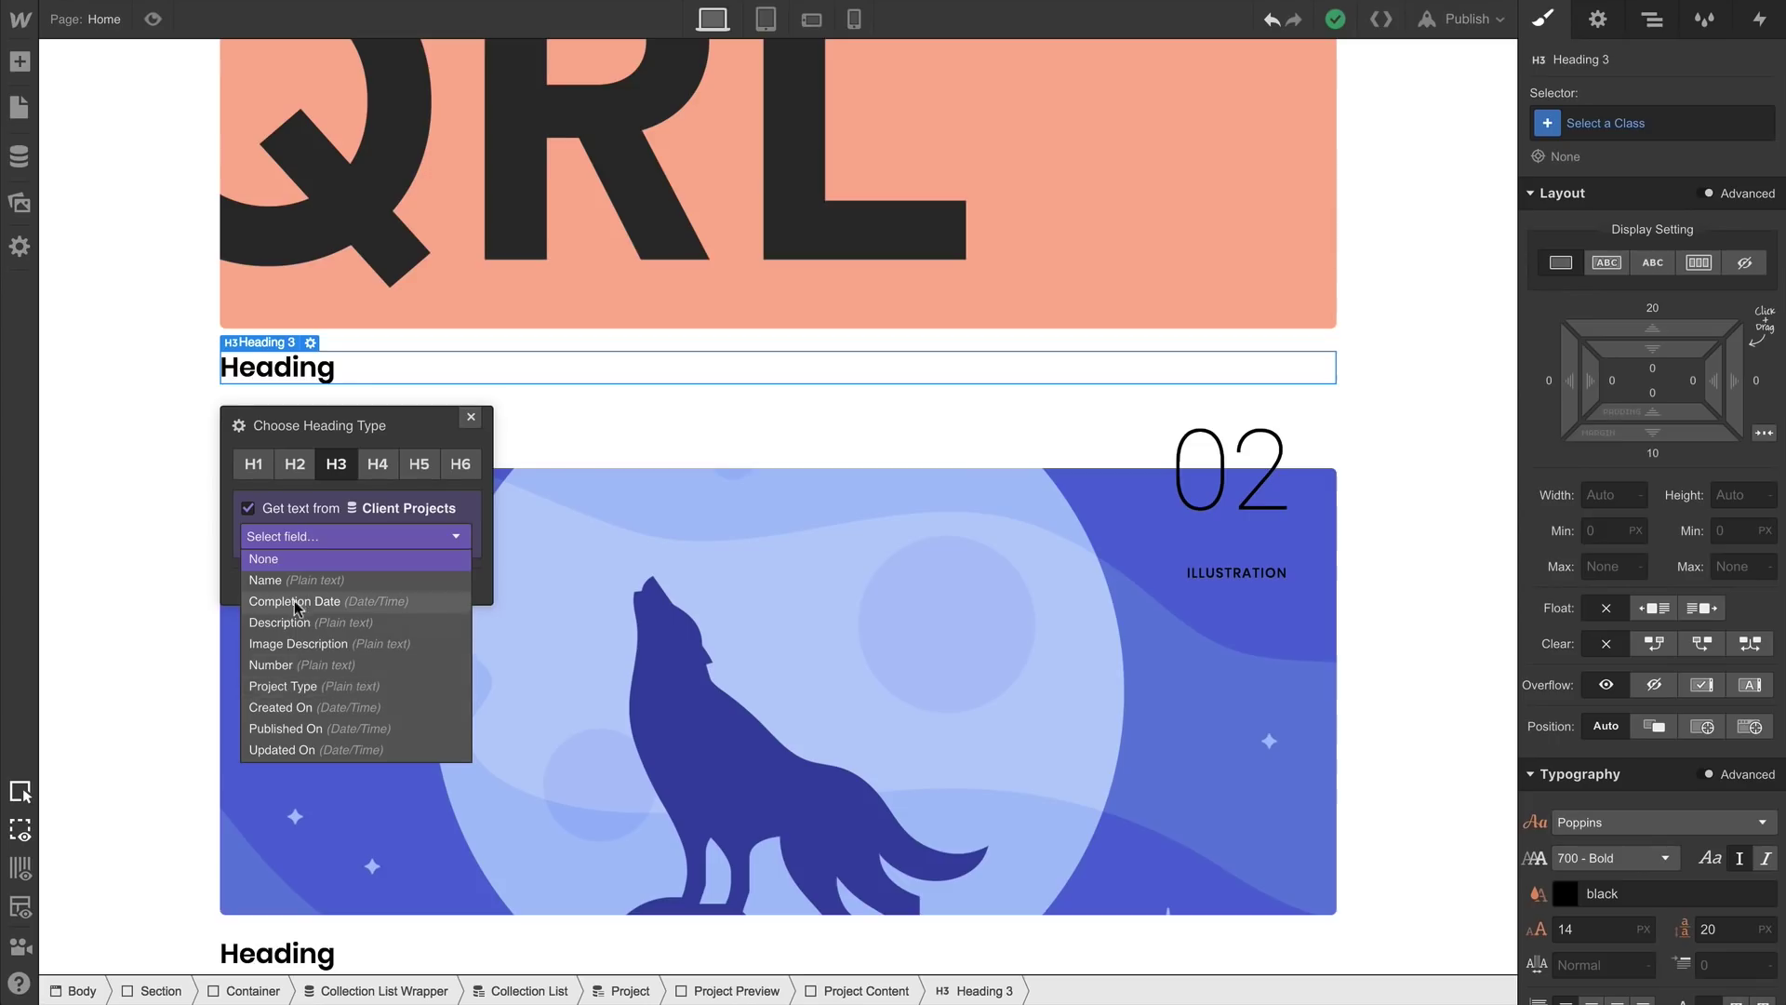
click(294, 579)
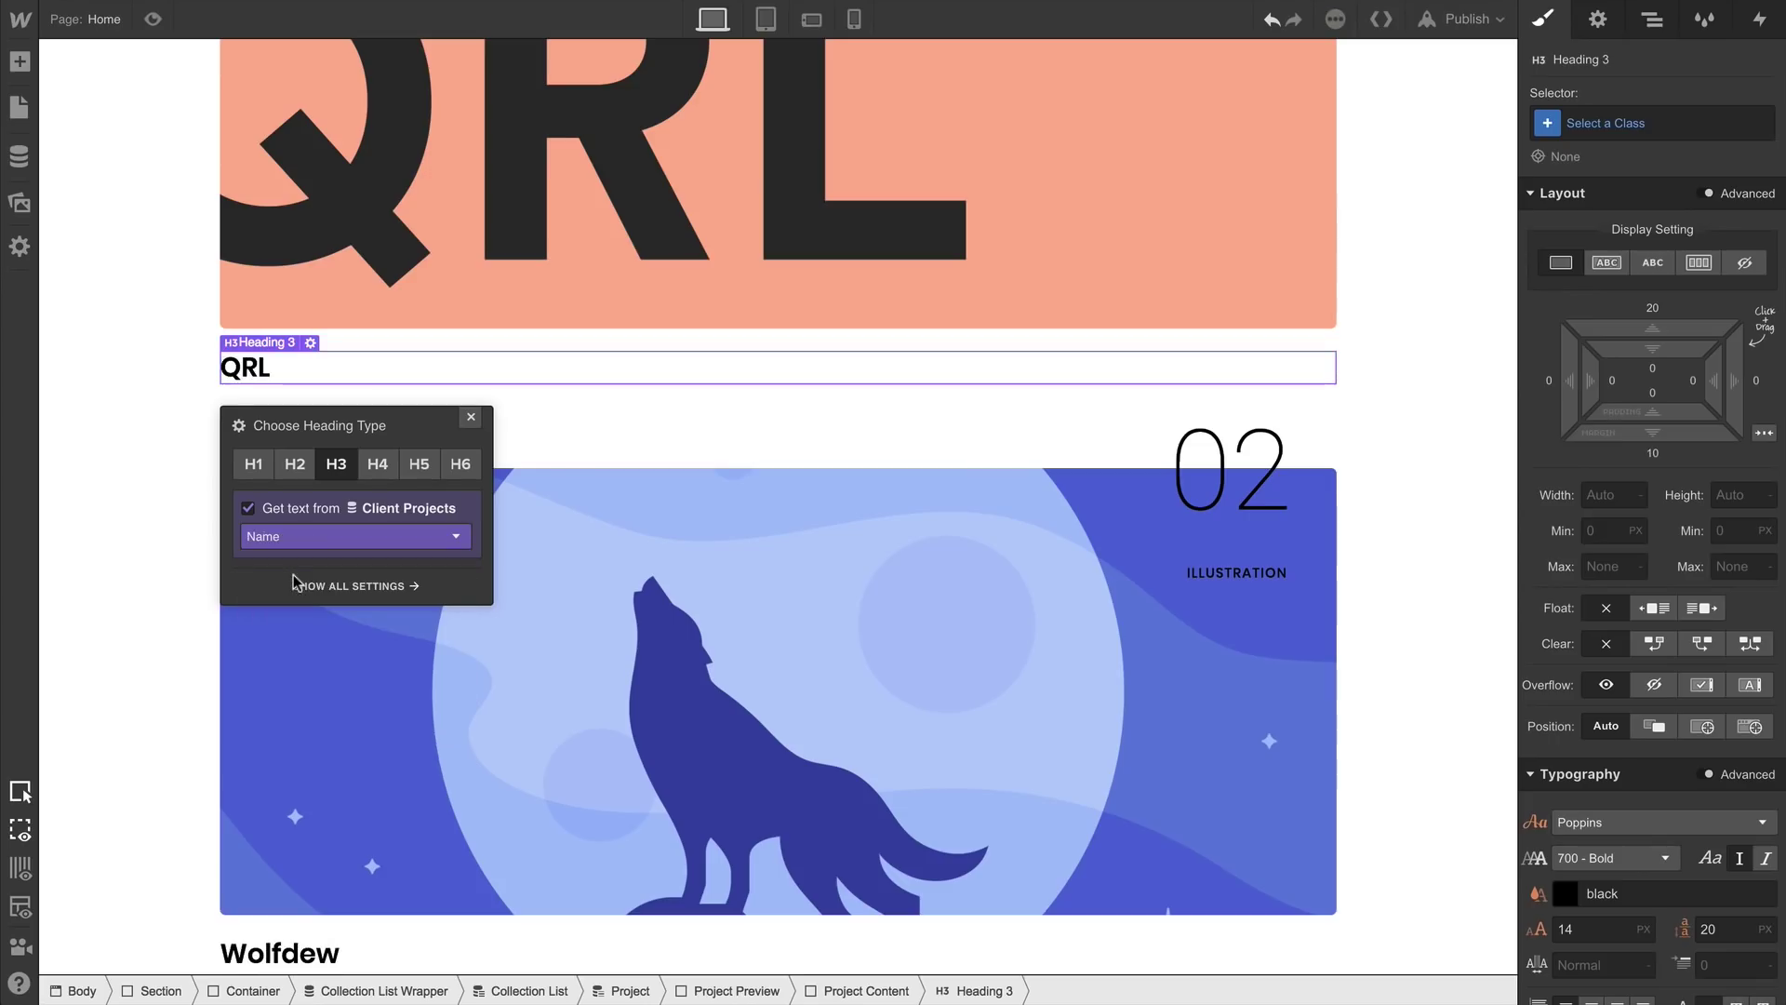